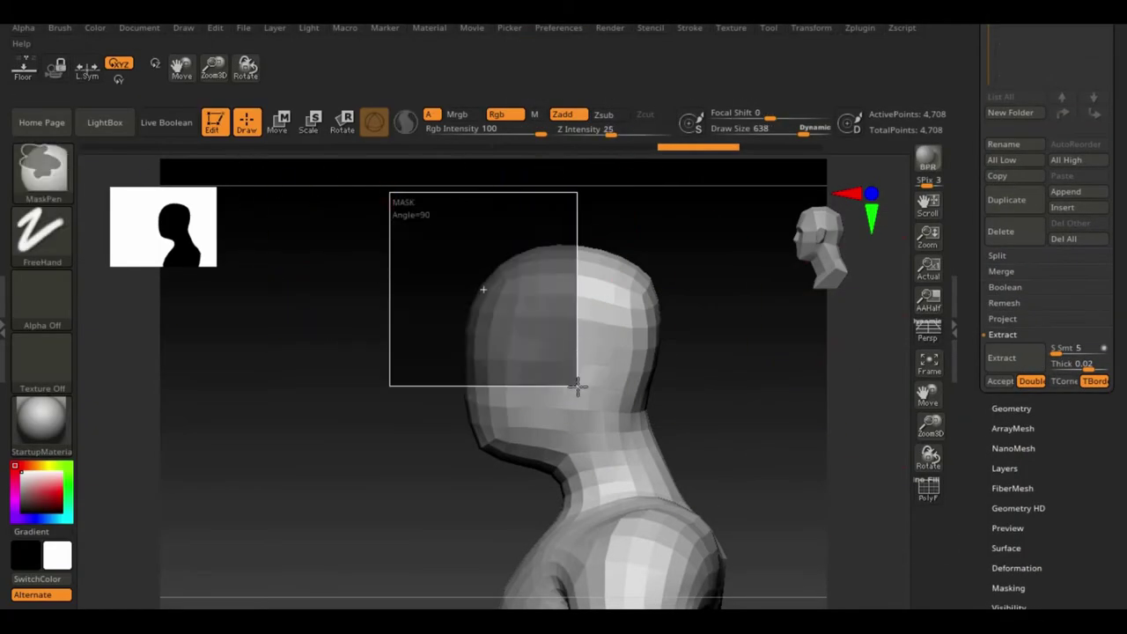
- Accept the extracted head-top shell as a new subtool and display its polygon edges
click(1001, 380)
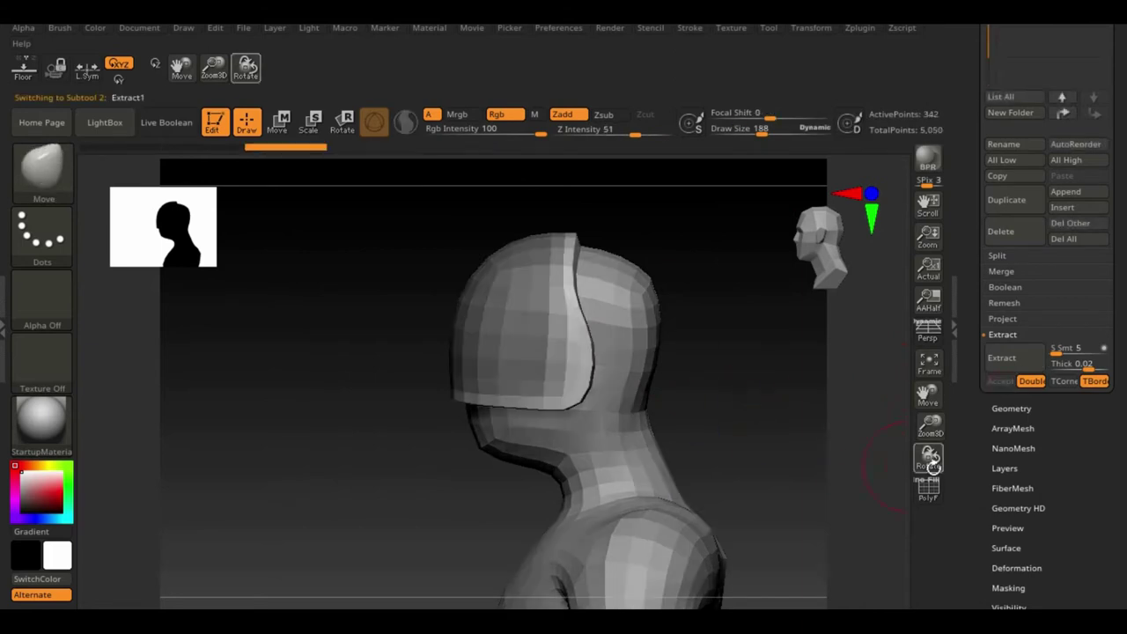
key(shift+f)
drag(712, 357, 625, 457)
click(1011, 408)
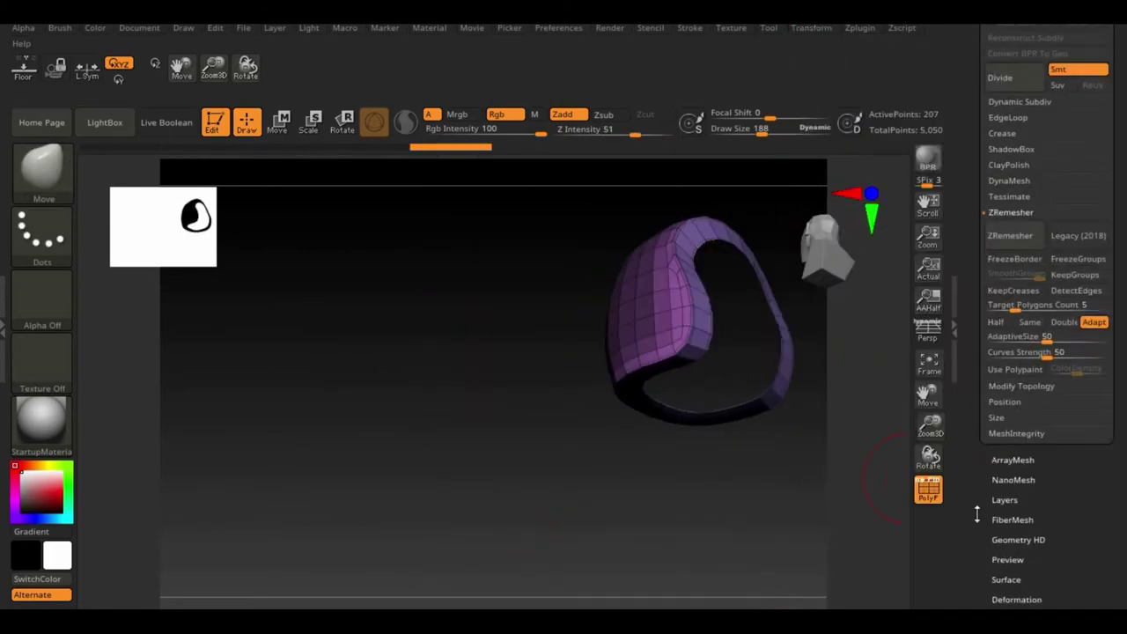
click(1021, 221)
drag(572, 396, 115, 227)
- Mask the rear half of the shell and shift its unmasked front with the Transpose gizmo
key(space)
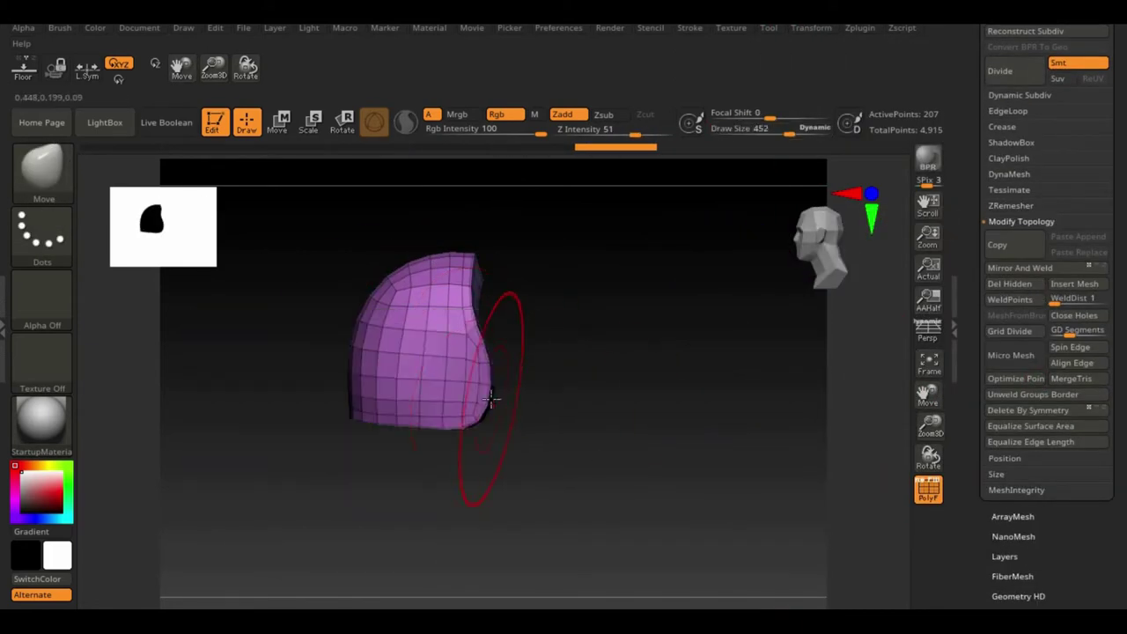
drag(447, 395, 709, 329)
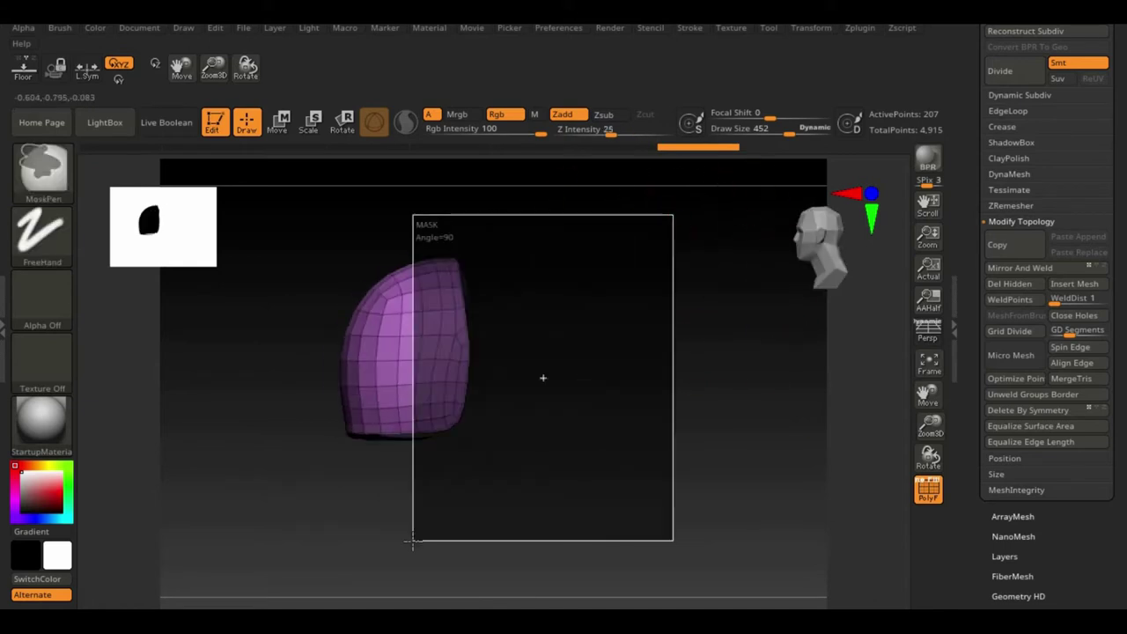
drag(543, 378, 409, 528)
click(280, 128)
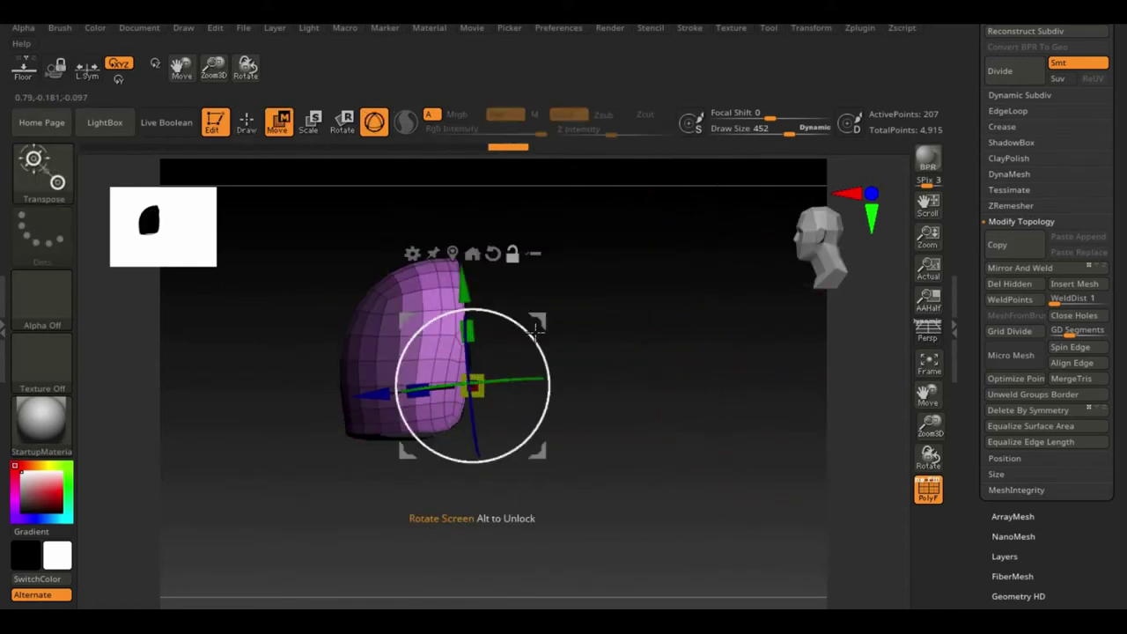
drag(374, 384, 465, 337)
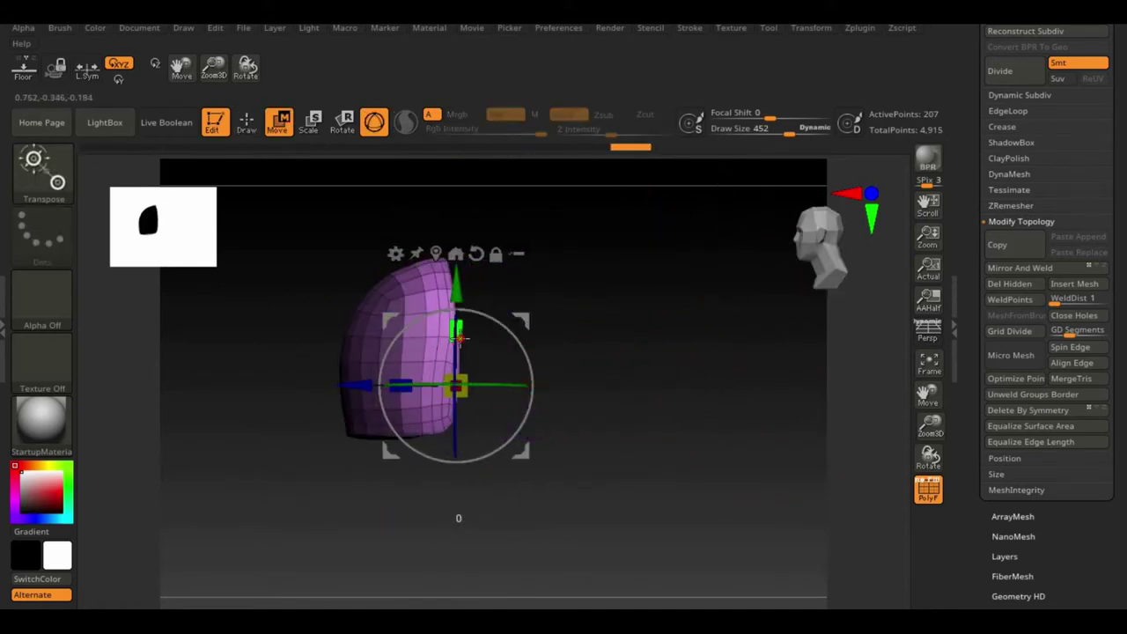
- Reshape the shell with the Move brush, then select TrimDynamic for flattening
click(246, 123)
key(space)
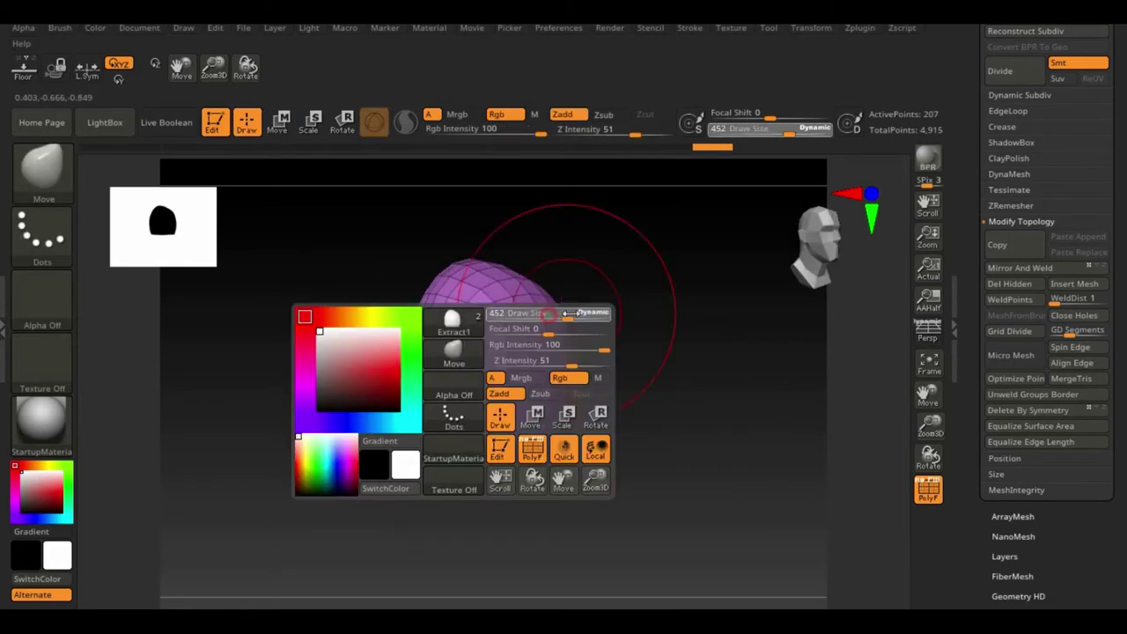
mouse_move(538, 384)
mouse_down()
mouse_move(687, 355)
mouse_move(732, 458)
mouse_up()
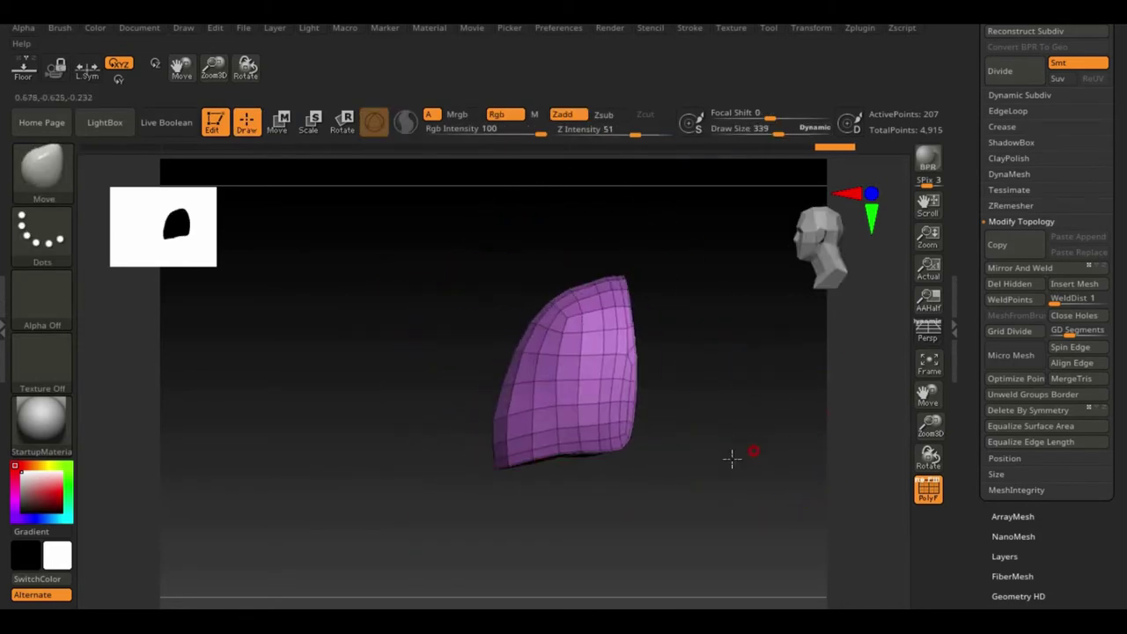
shift+drag(536, 454, 788, 429)
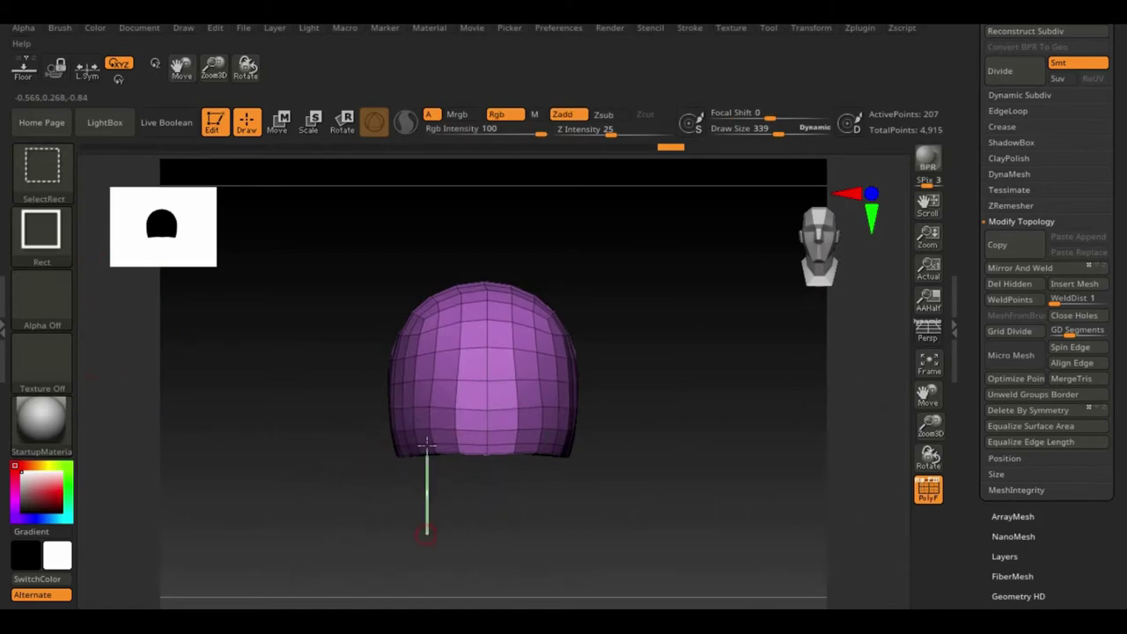
mouse_move(316, 568)
ctrl+mouse_down()
mouse_move(390, 509)
mouse_move(667, 411)
mouse_move(704, 472)
ctrl+mouse_up()
click(32, 185)
click(382, 496)
- Remesh the shell with ZRemesher at a lower target polygon count
click(1022, 207)
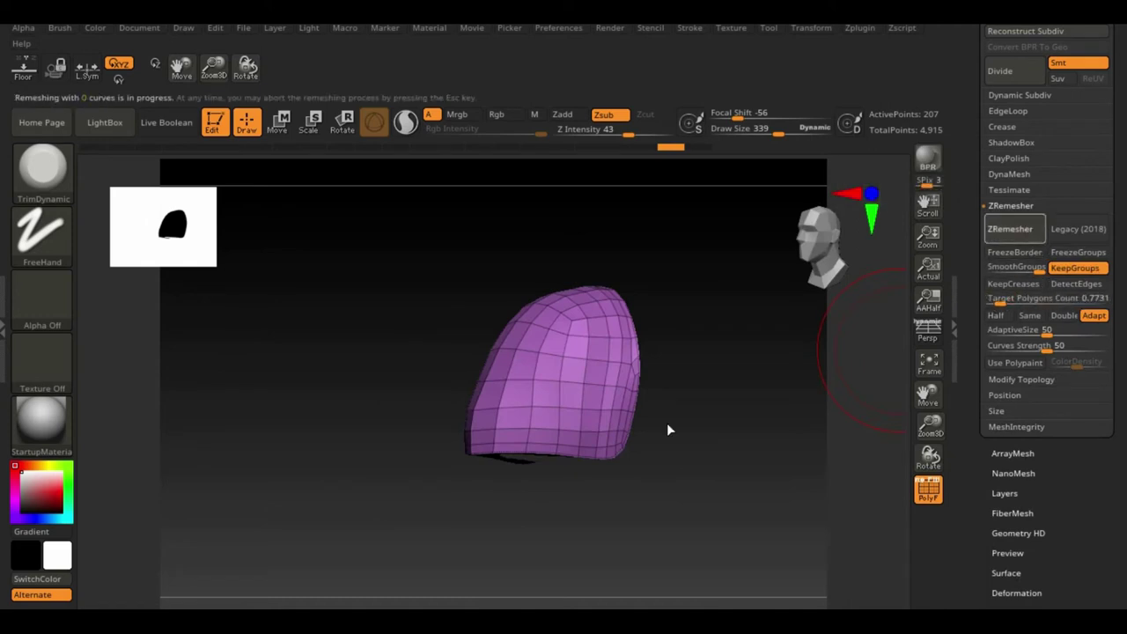
drag(669, 420, 812, 406)
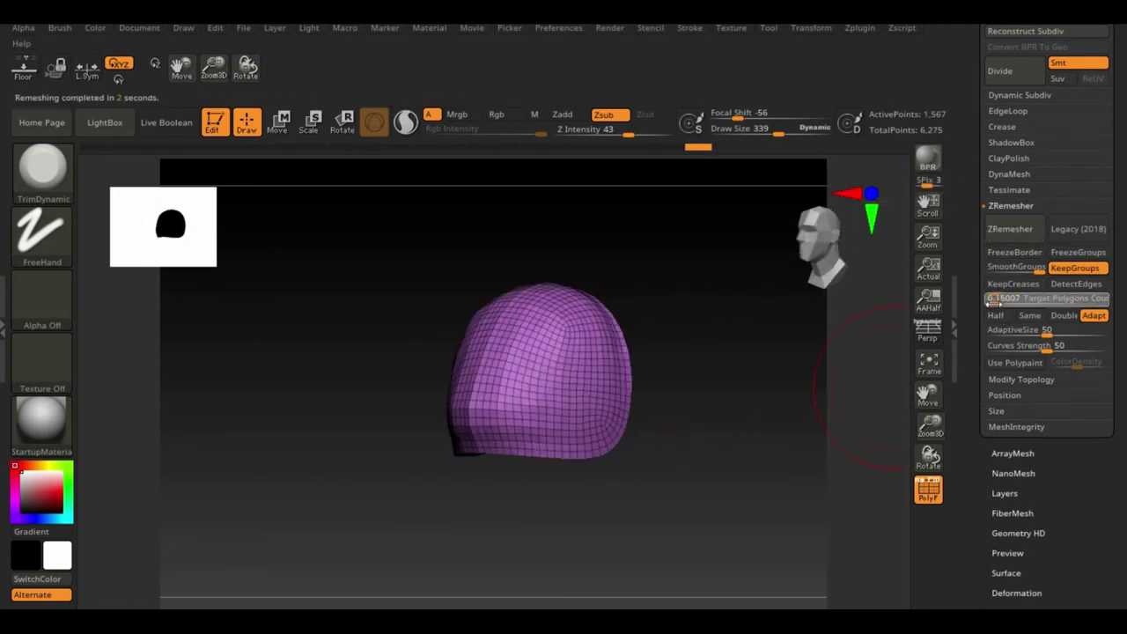
mouse_move(704, 390)
mouse_down()
mouse_move(805, 349)
mouse_move(624, 445)
mouse_up()
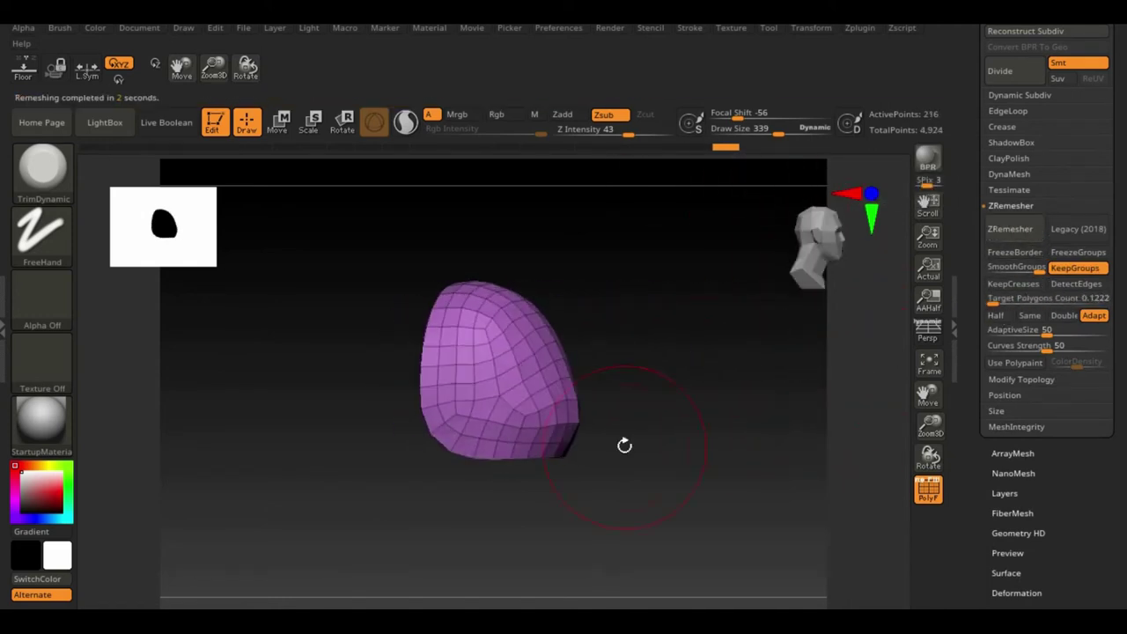
key(b)
key(m)
key(v)
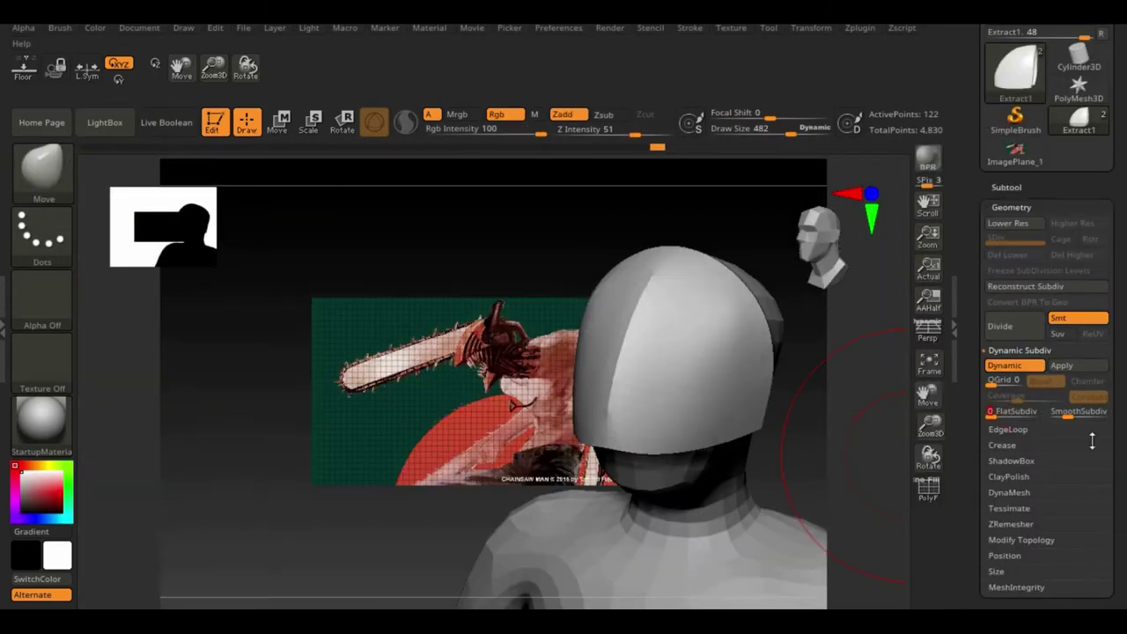
- Flatten the helmet's sides with a resized TrimDynamic brush from three-quarter views
drag(834, 432, 755, 410)
drag(969, 396, 969, 217)
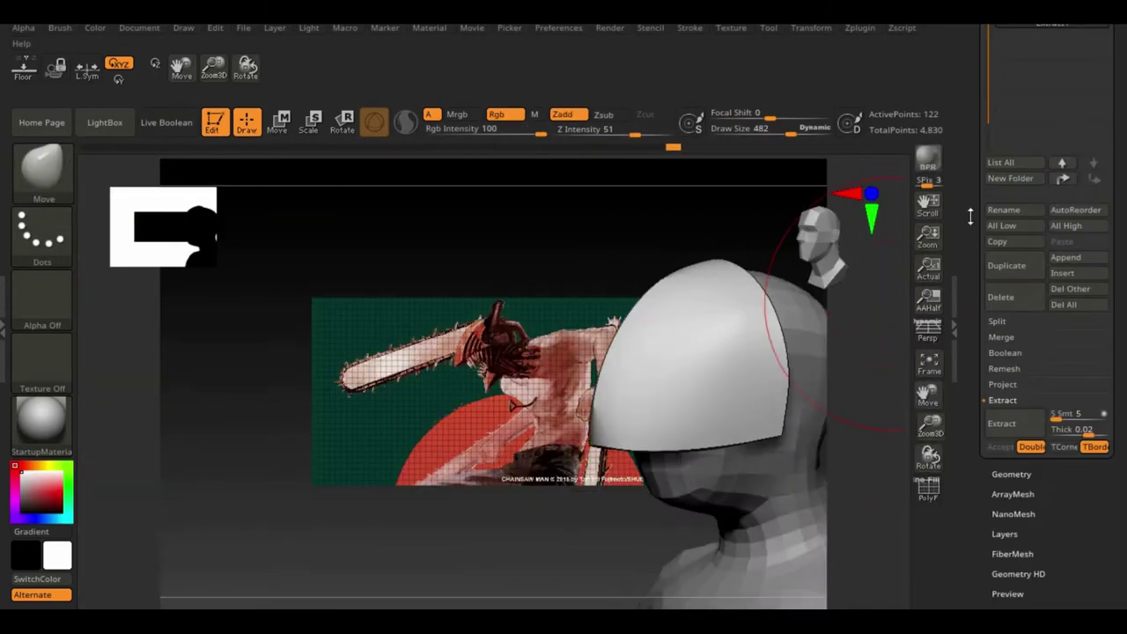
drag(845, 423, 766, 422)
key(b)
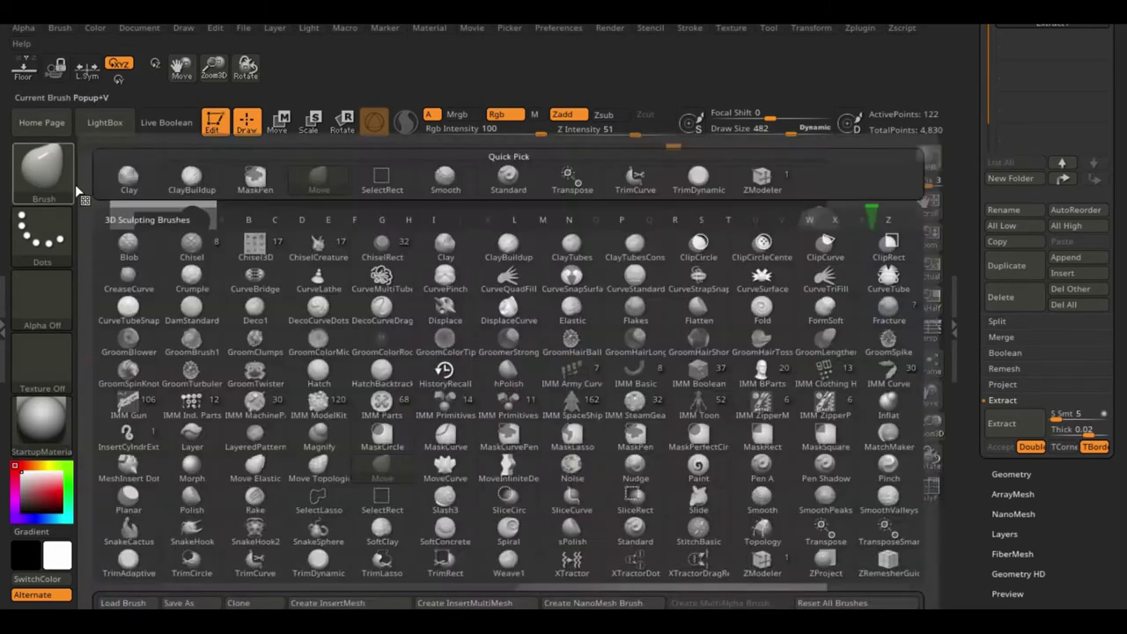
key(t)
key(d)
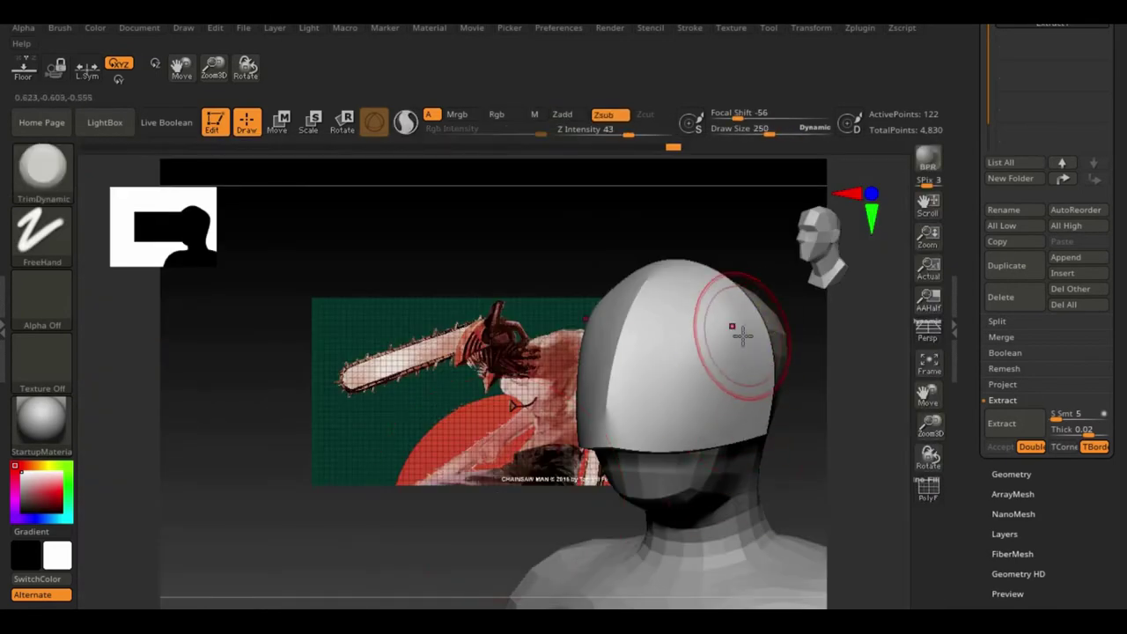
drag(530, 552, 770, 330)
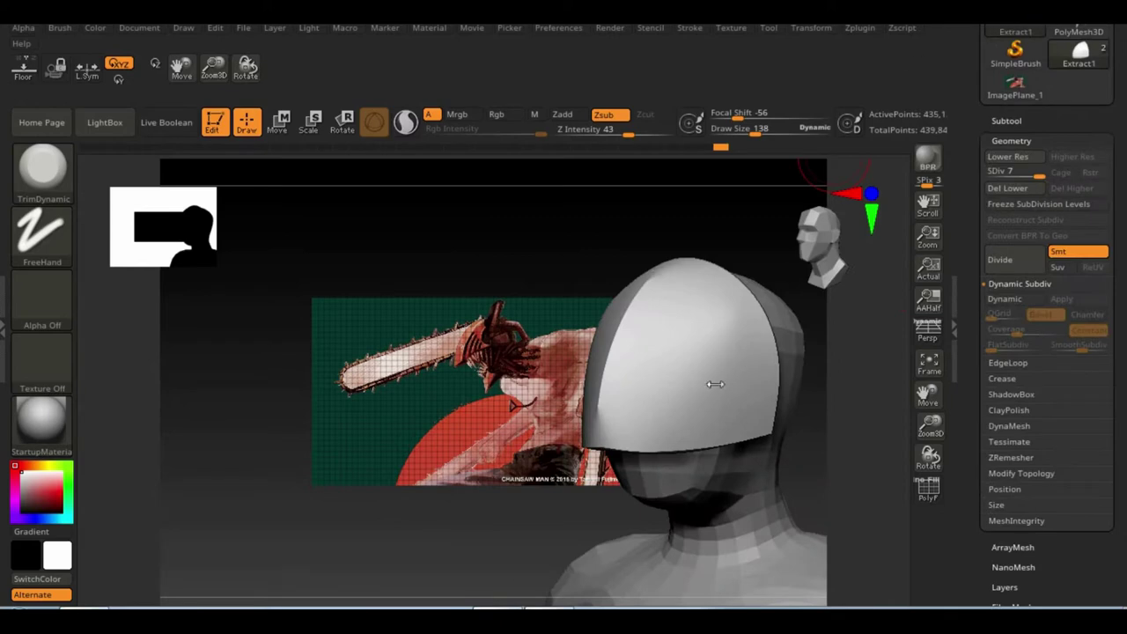
key(b)
key(Escape)
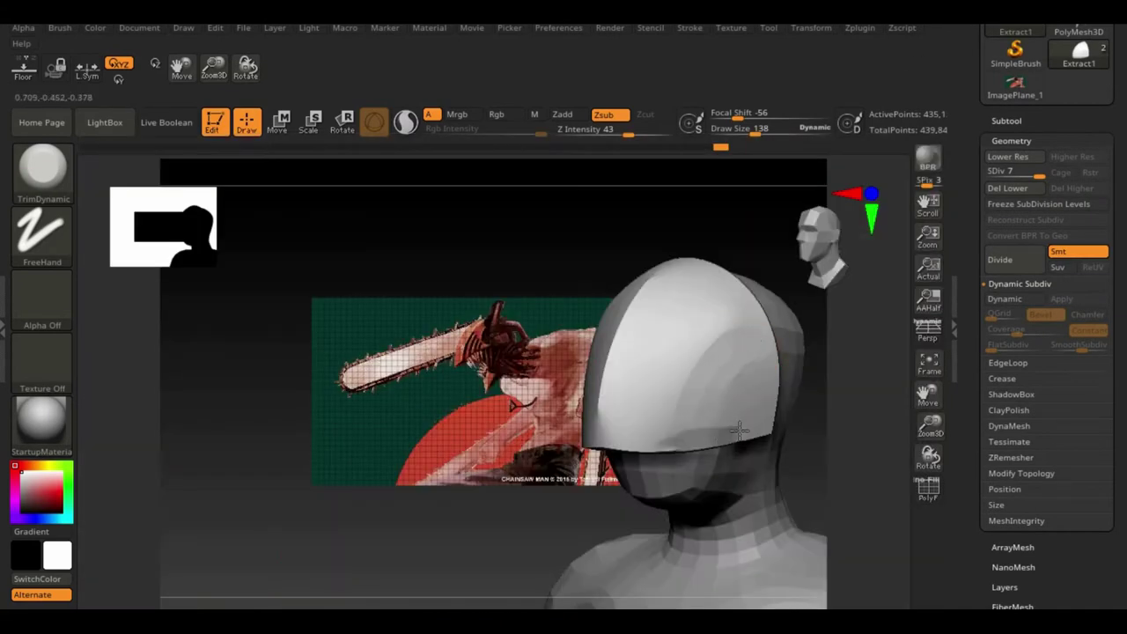
- Refine the helmet's silhouette with the Move brush from side, front and back views
drag(782, 231, 673, 359)
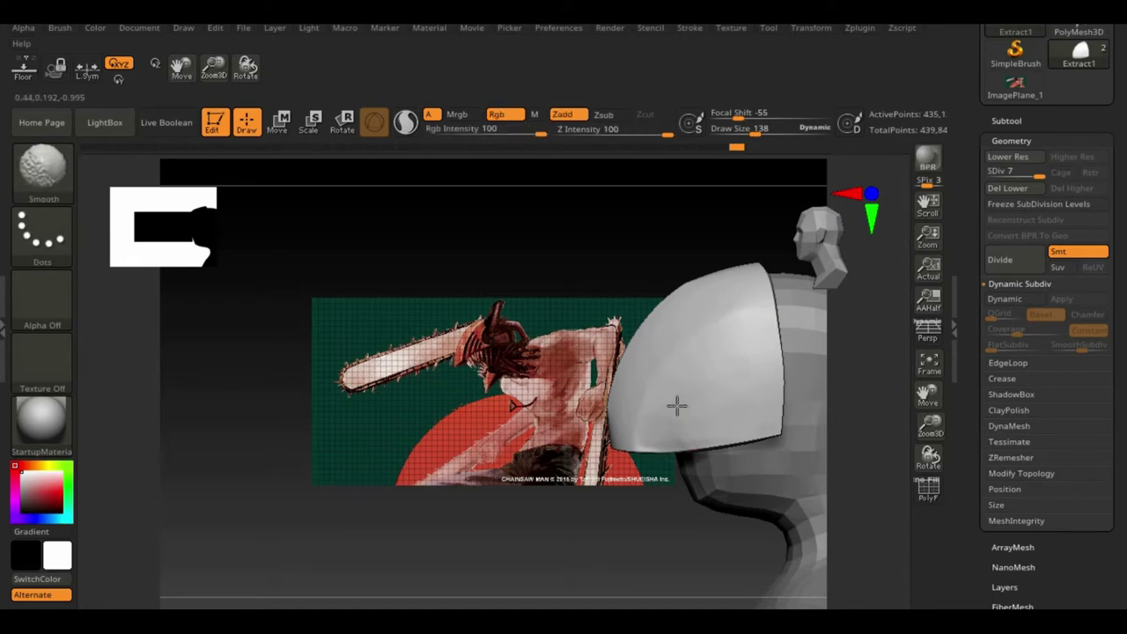
shift+drag(676, 405, 302, 428)
key(b)
key(m)
key(v)
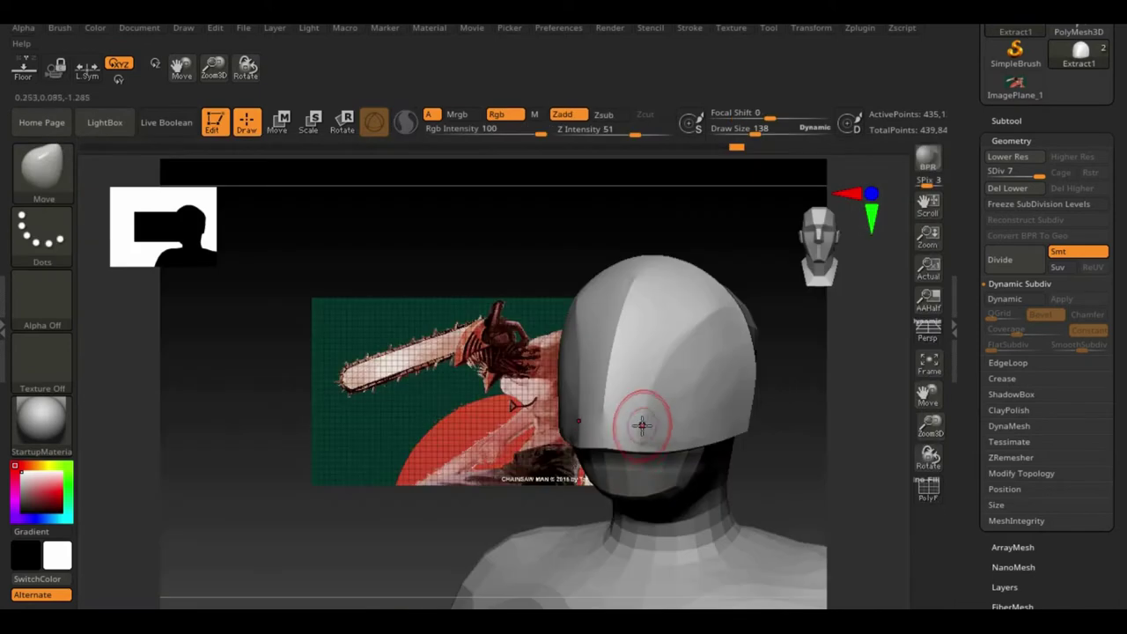
drag(768, 333, 698, 334)
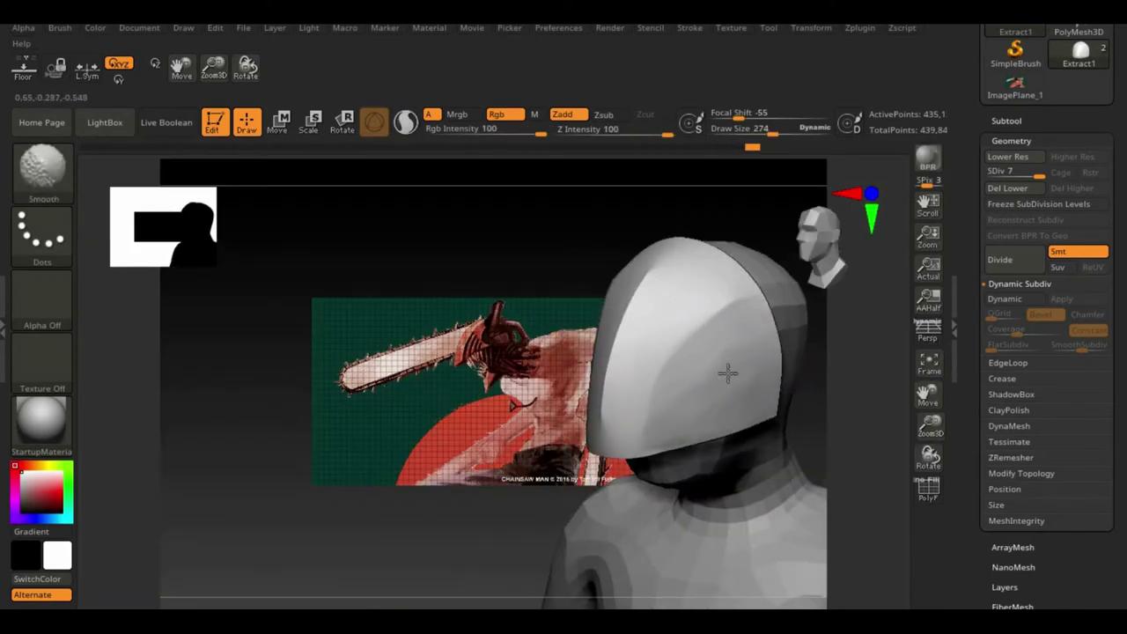
drag(727, 373, 232, 384)
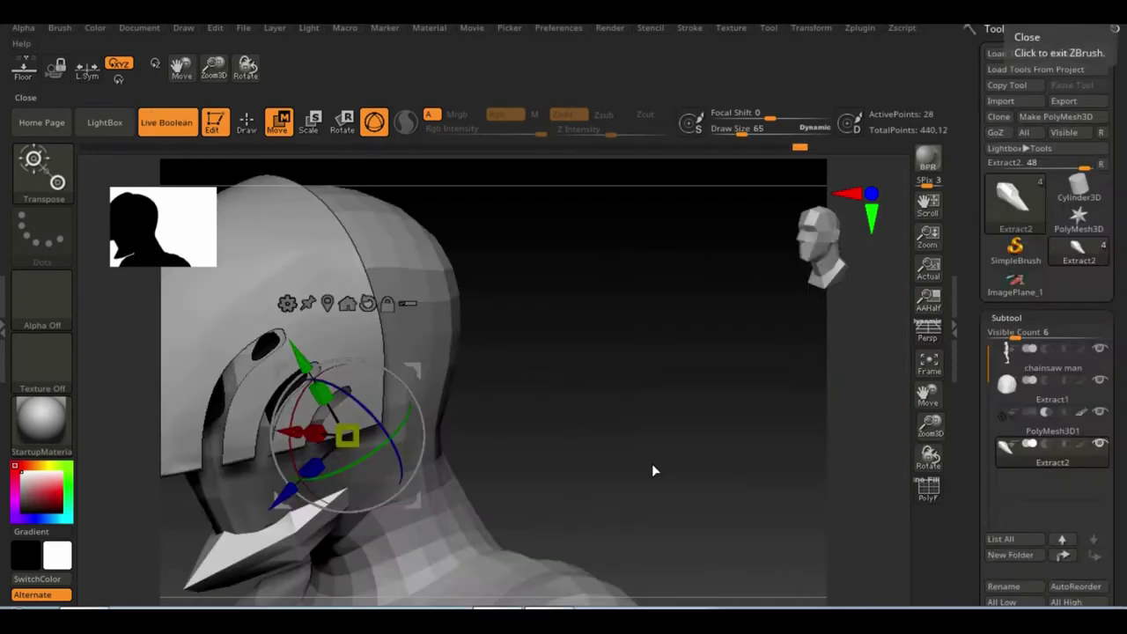
- Divide the wedge piece Extract2 twice to smooth it to SDiv 4
scroll(1026, 264, down, 10)
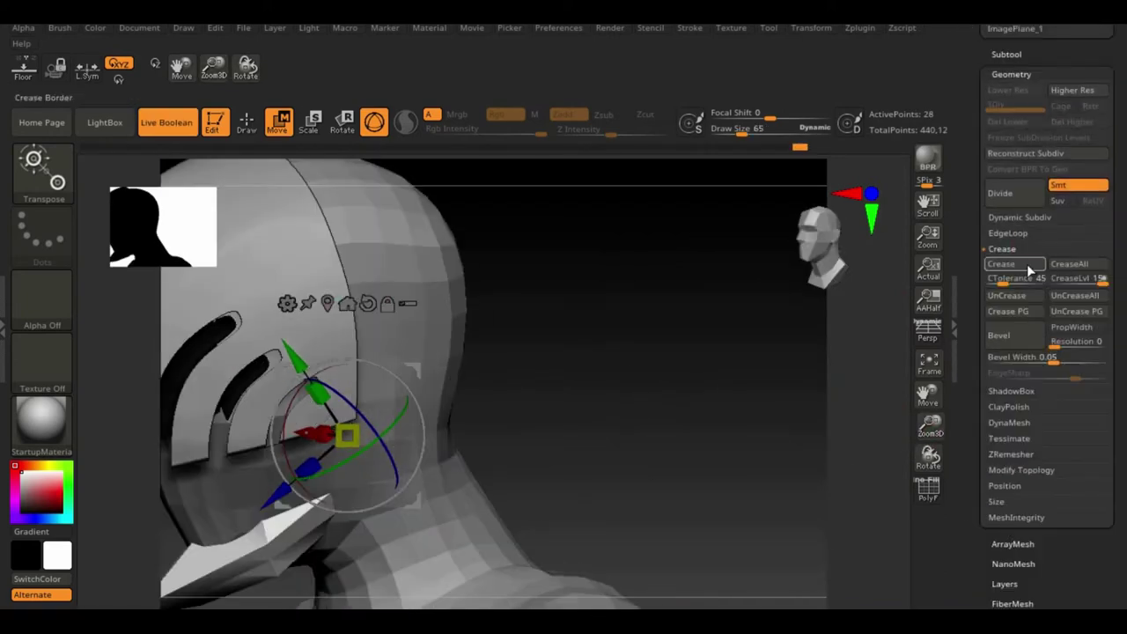
key(shift+f)
click(1021, 200)
click(1021, 201)
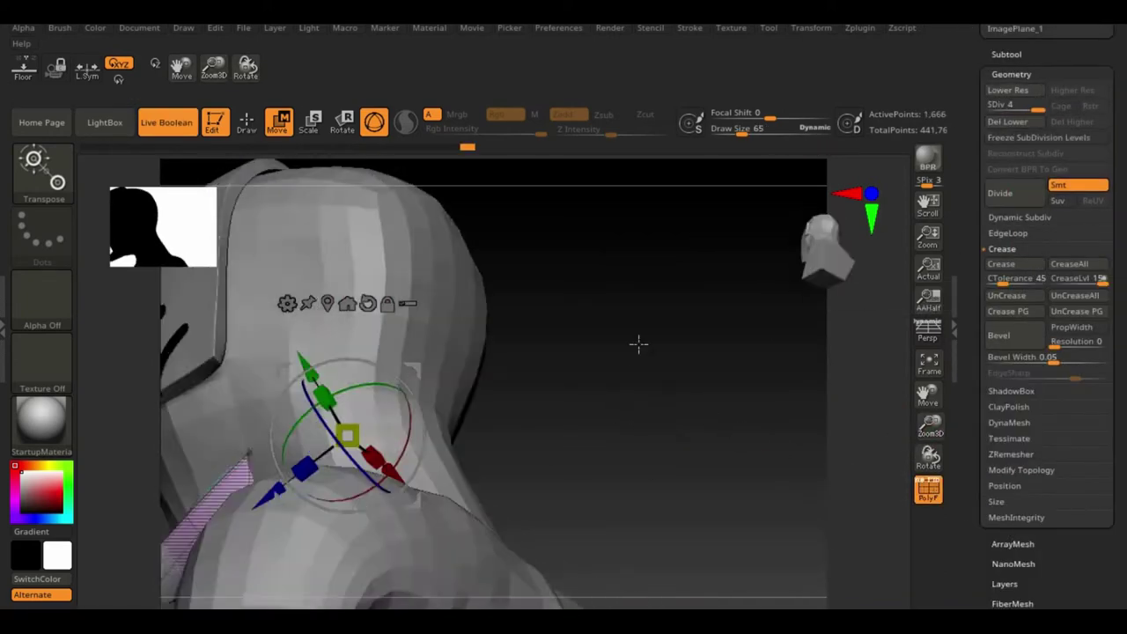
drag(636, 340, 534, 453)
key(shift+f)
drag(659, 375, 523, 397)
mouse_move(454, 408)
mouse_down()
mouse_move(675, 449)
mouse_move(660, 334)
mouse_move(533, 450)
mouse_move(506, 419)
mouse_move(581, 419)
mouse_up()
- Select the slot cutter PolyMesh3D1 and slide it along the helmet side
alt+click(264, 352)
alt+click(487, 443)
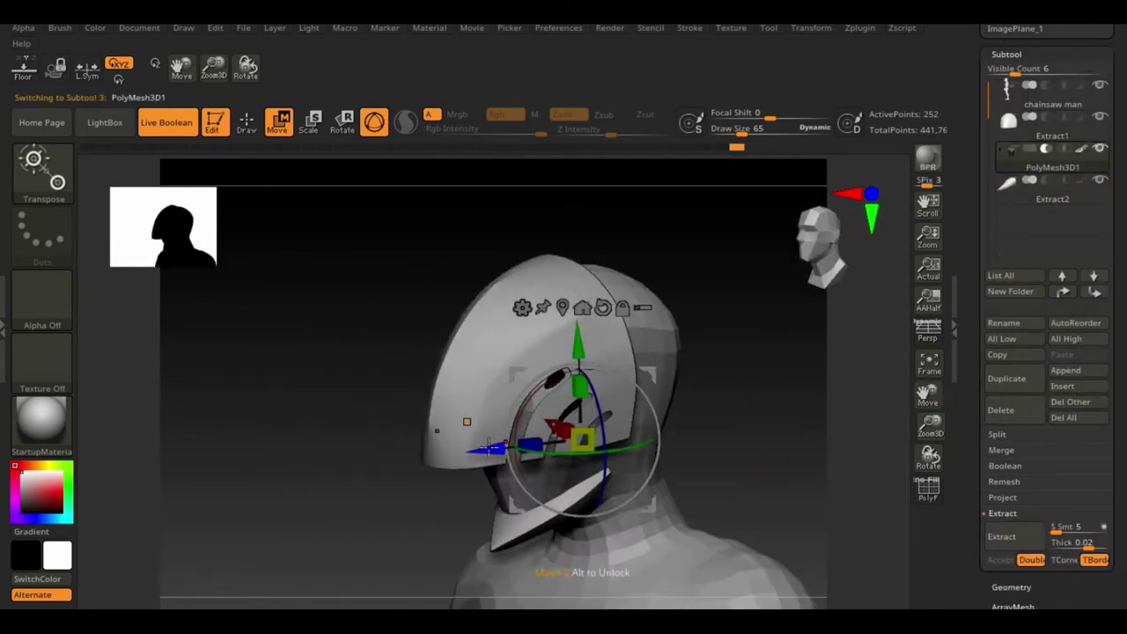
mouse_move(486, 442)
mouse_down()
mouse_move(840, 466)
mouse_move(486, 443)
mouse_move(708, 386)
mouse_up()
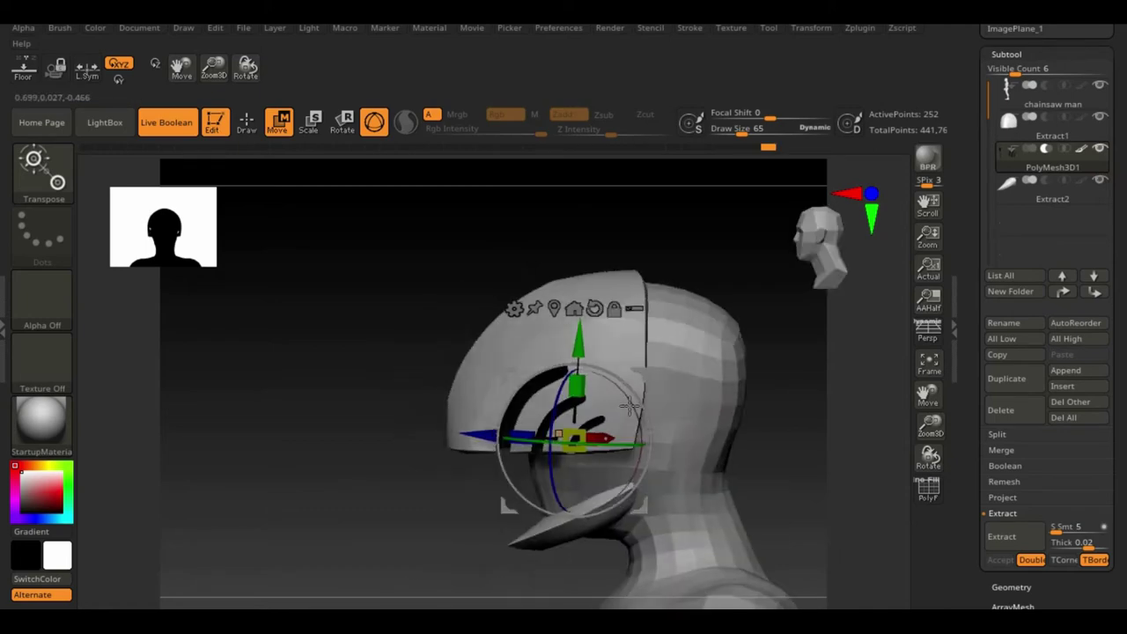
- Append a new PolyMesh3D box subtool and stand it upright beside the head
click(1006, 53)
click(1006, 51)
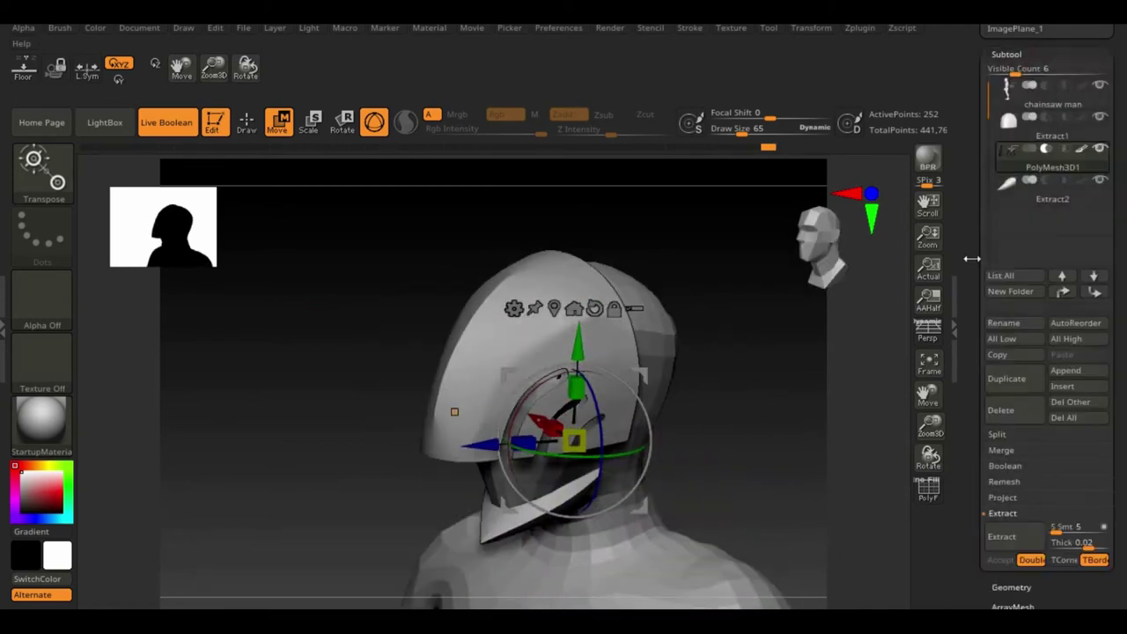
click(1069, 311)
click(934, 441)
drag(968, 550, 1074, 360)
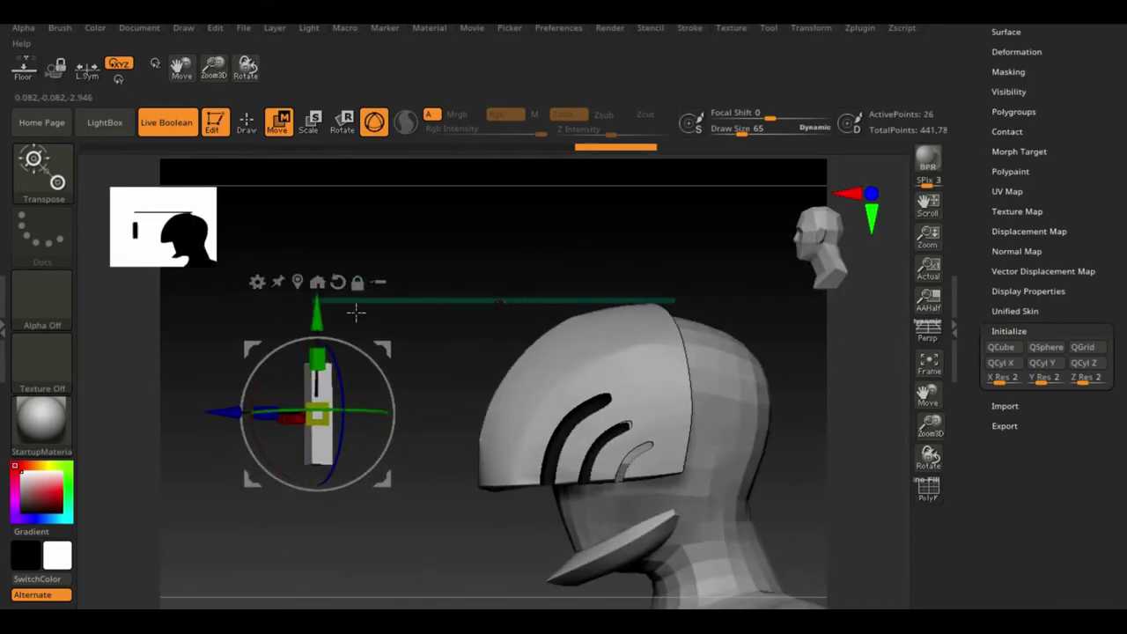
- Target the box's polygroup island in ZModeler and frame it beside the helmet
drag(360, 309, 505, 390)
key(shift+f)
key(b)
key(z)
key(m)
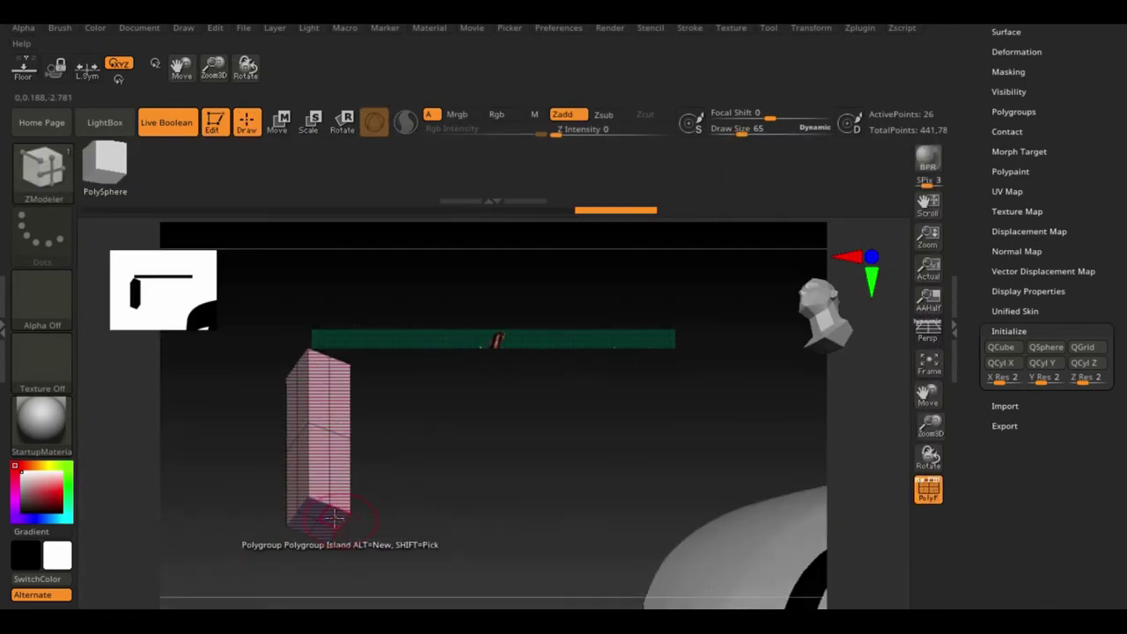
key(space)
key(space)
click(451, 304)
click(313, 508)
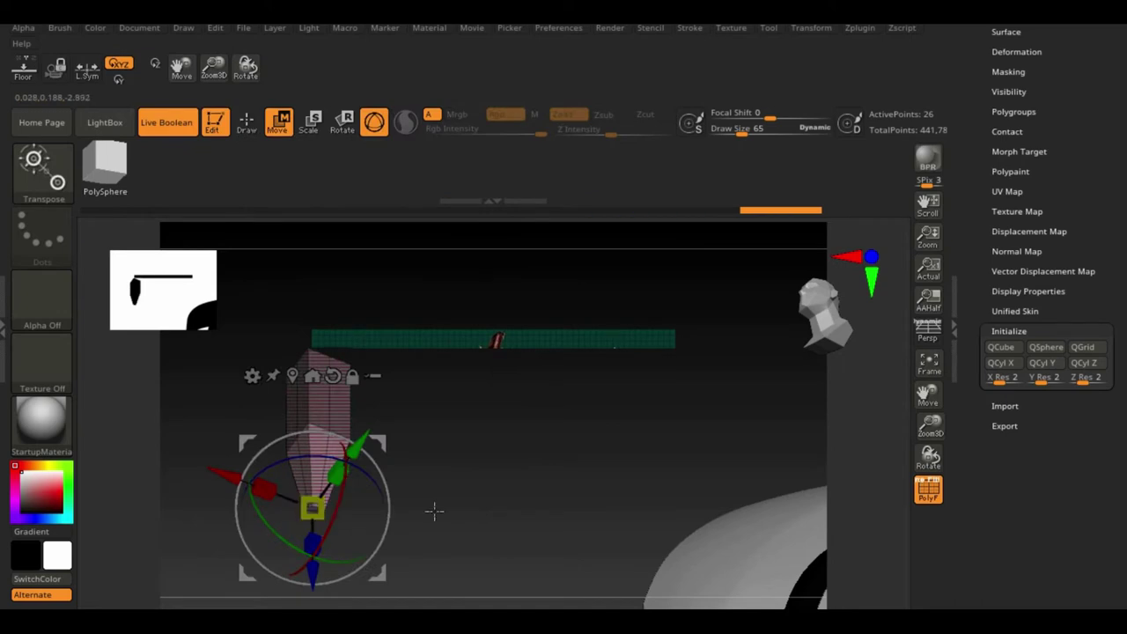
drag(434, 510, 965, 319)
drag(930, 427, 952, 414)
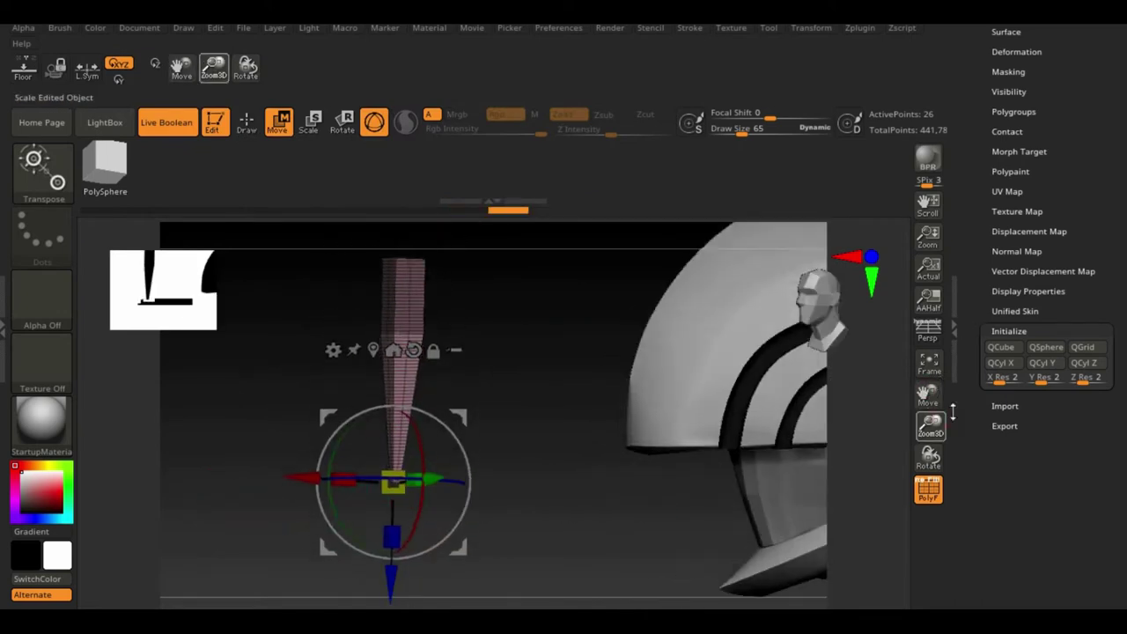
- Set ZModeler to Scale Edge with a complete edge-loop target
key(q)
key(space)
click(502, 290)
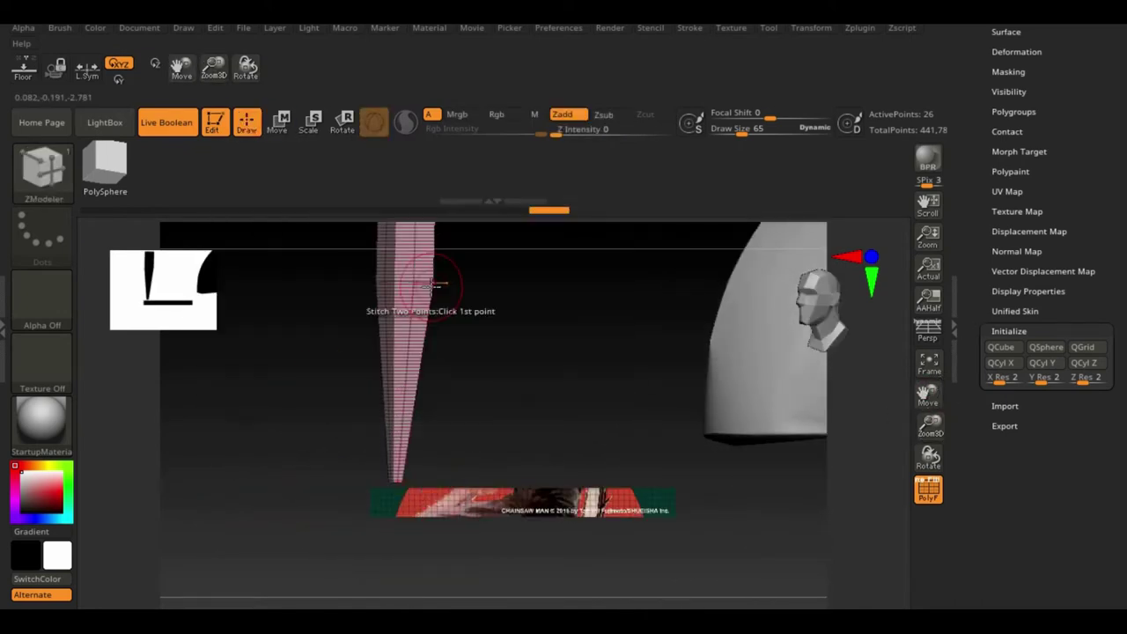
key(space)
click(503, 226)
click(252, 396)
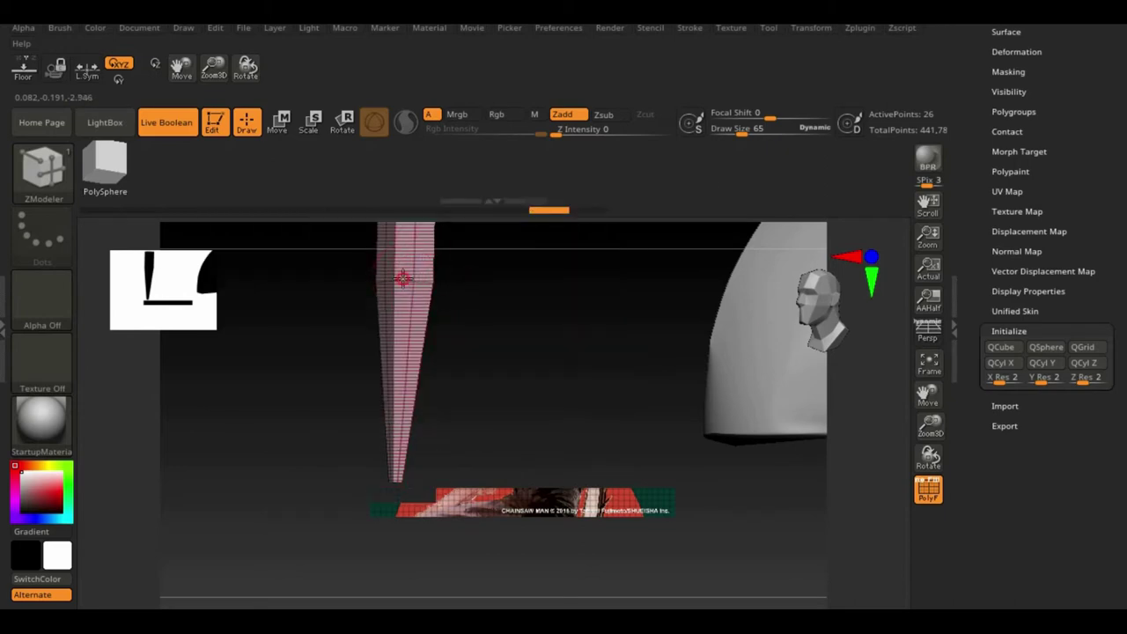
drag(928, 394, 966, 321)
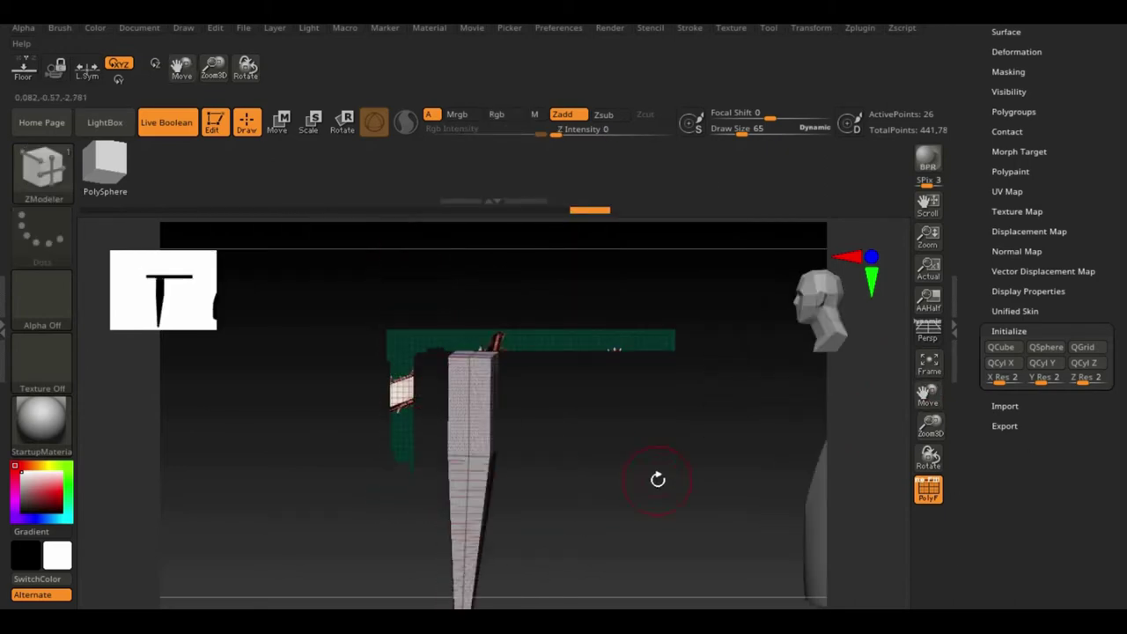
- Taper the box into a spike by scaling an edge loop and deleting extra loops
key(w)
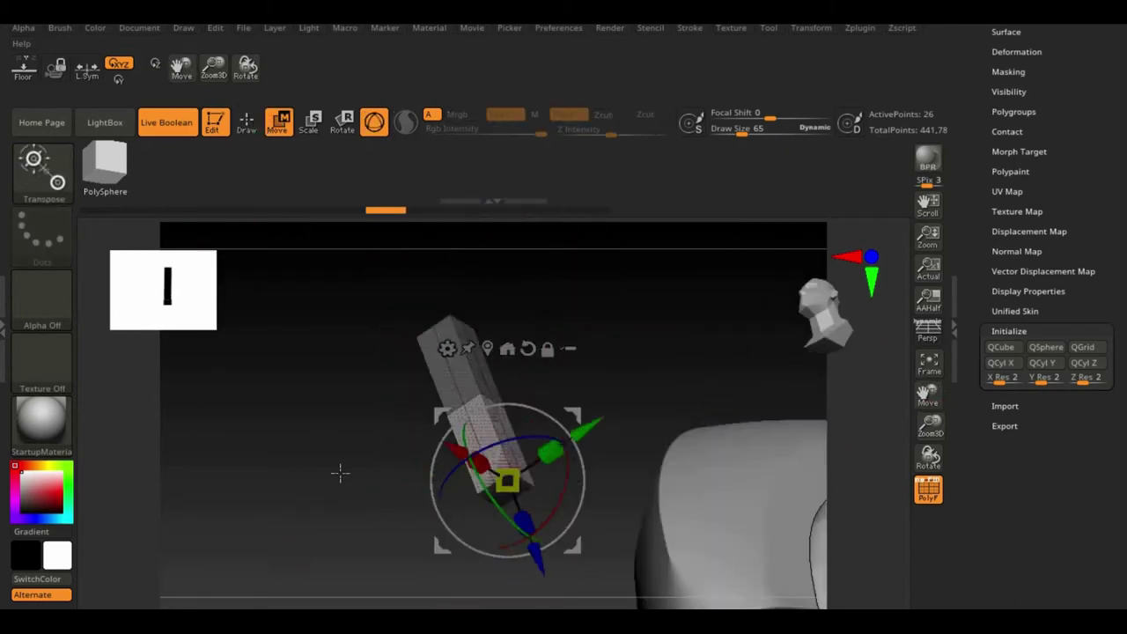
drag(814, 321, 385, 335)
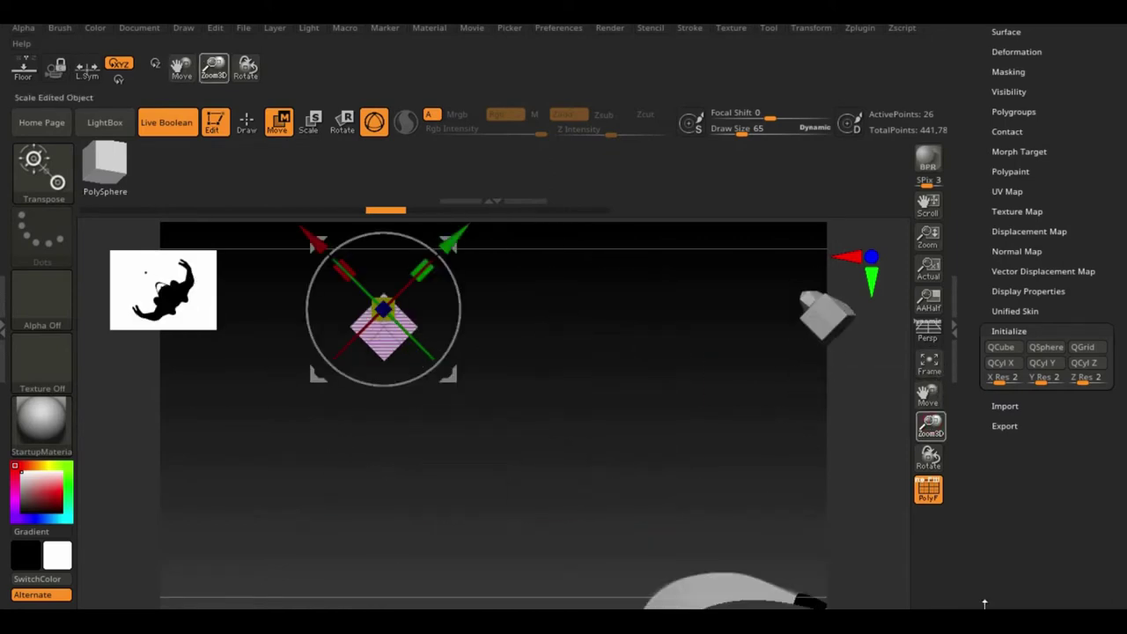
drag(314, 256, 397, 323)
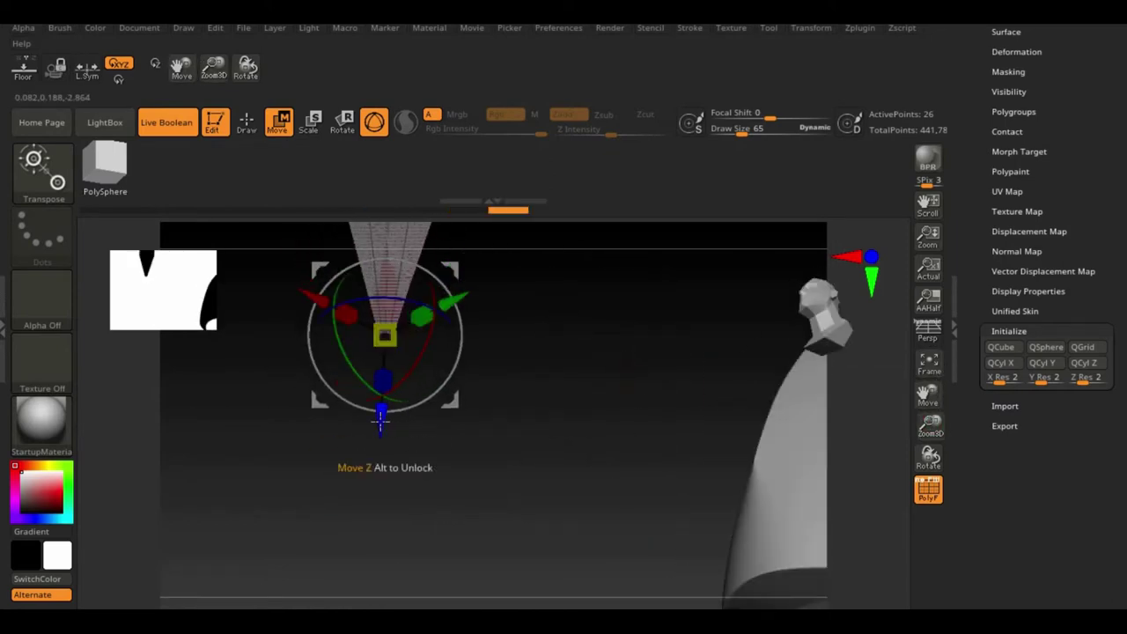
drag(380, 422, 516, 376)
key(q)
click(373, 277)
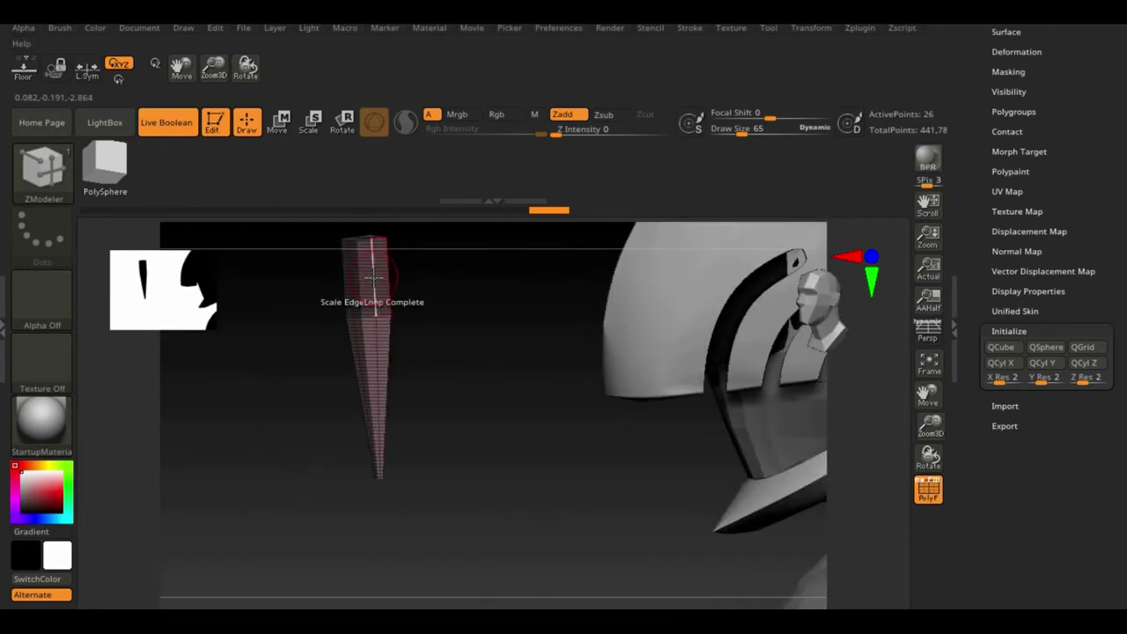
key(space)
click(211, 333)
- Move the spike under the helmet visor and duplicate it beside the first tooth
mouse_move(460, 370)
mouse_down()
mouse_move(447, 454)
mouse_move(379, 361)
mouse_up()
key(space)
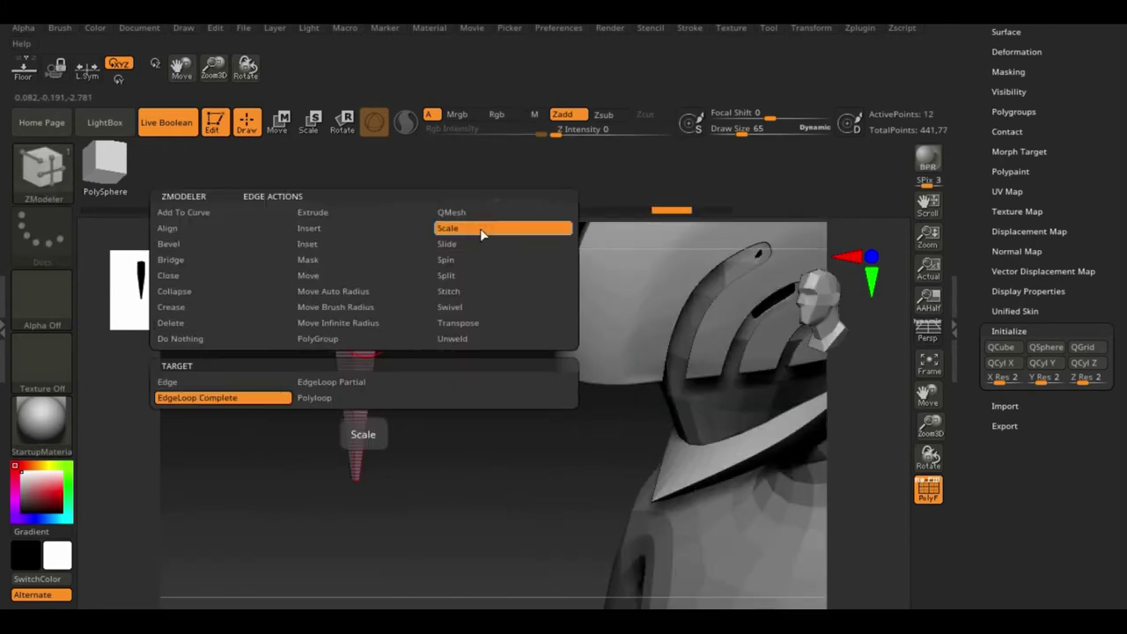
click(465, 229)
click(276, 121)
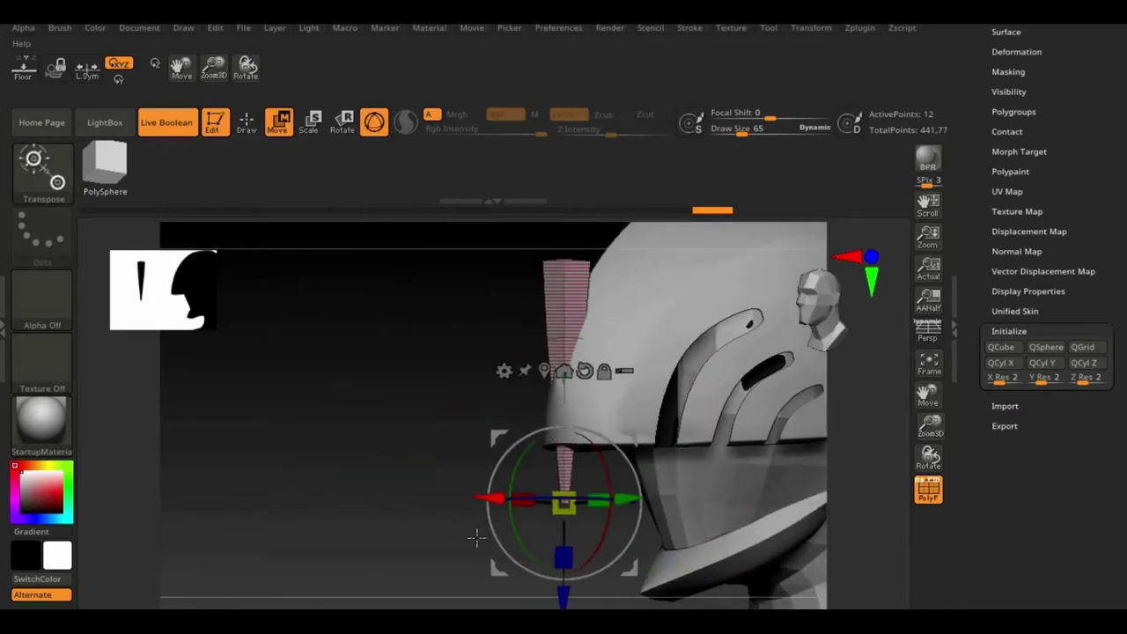
mouse_move(478, 534)
mouse_down()
mouse_move(356, 526)
mouse_move(738, 498)
mouse_up()
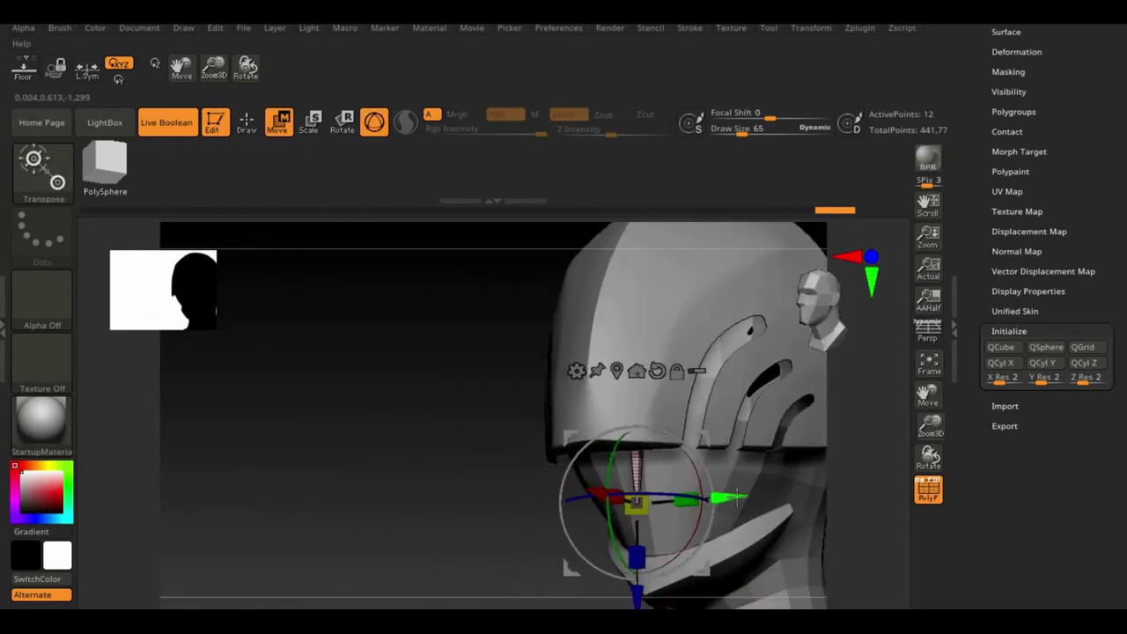
drag(610, 473, 395, 470)
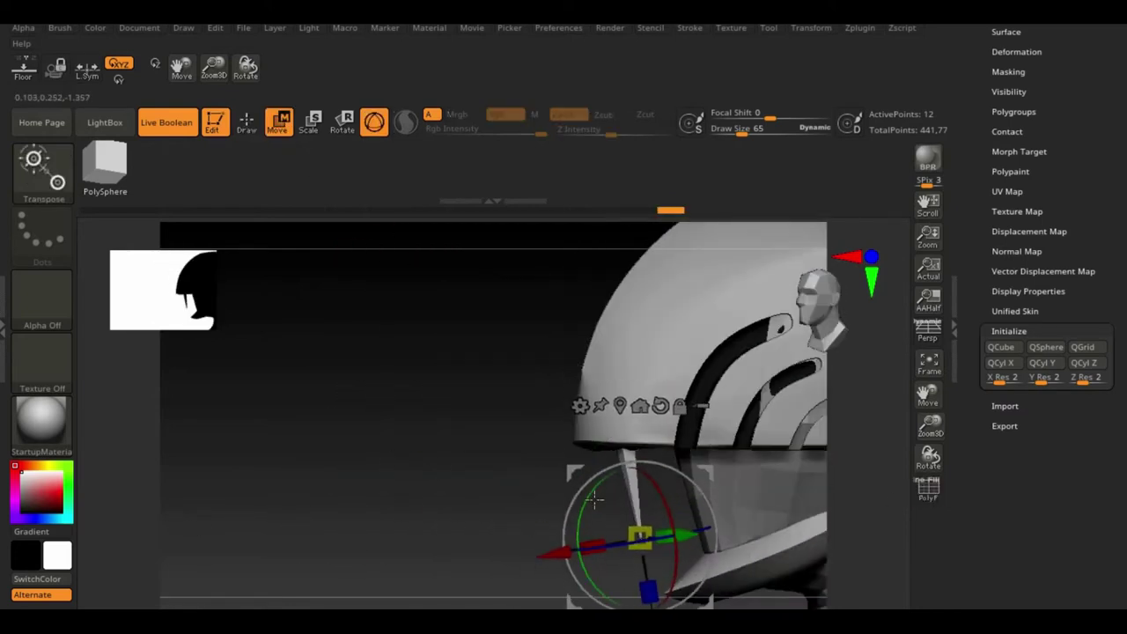
mouse_move(570, 565)
mouse_down()
mouse_move(464, 496)
mouse_move(600, 573)
mouse_up()
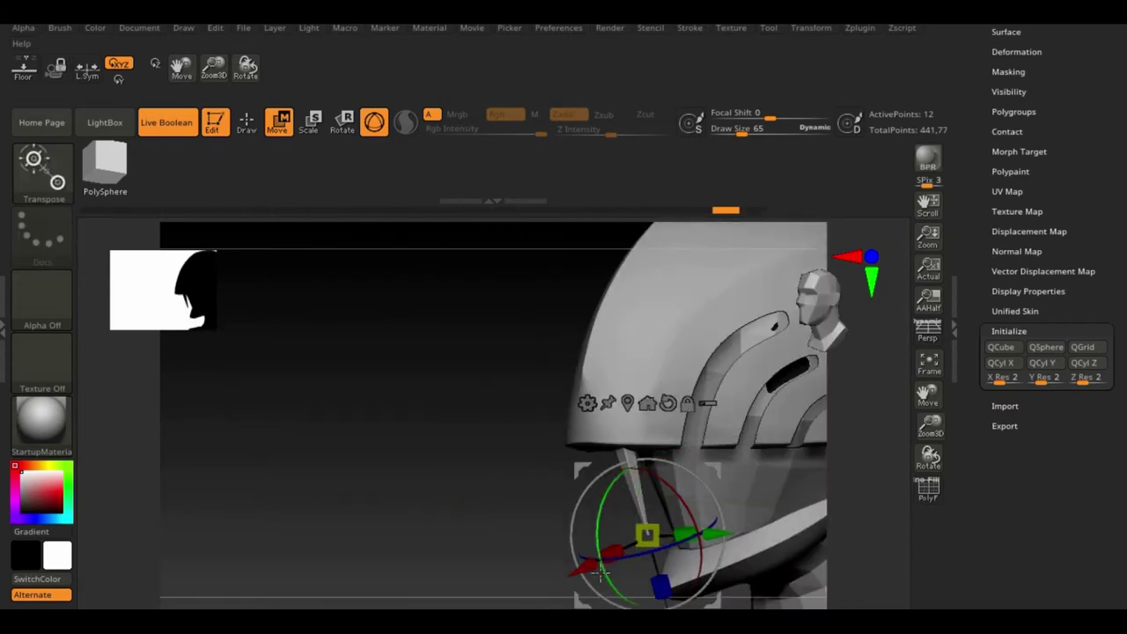
drag(607, 505, 339, 493)
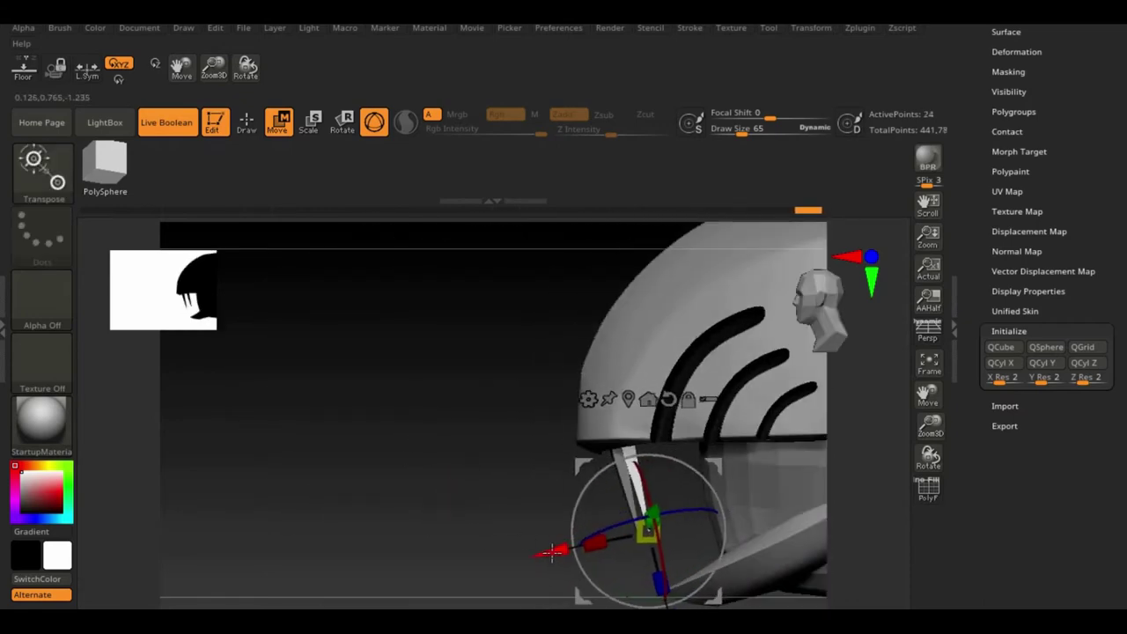
drag(928, 394, 845, 377)
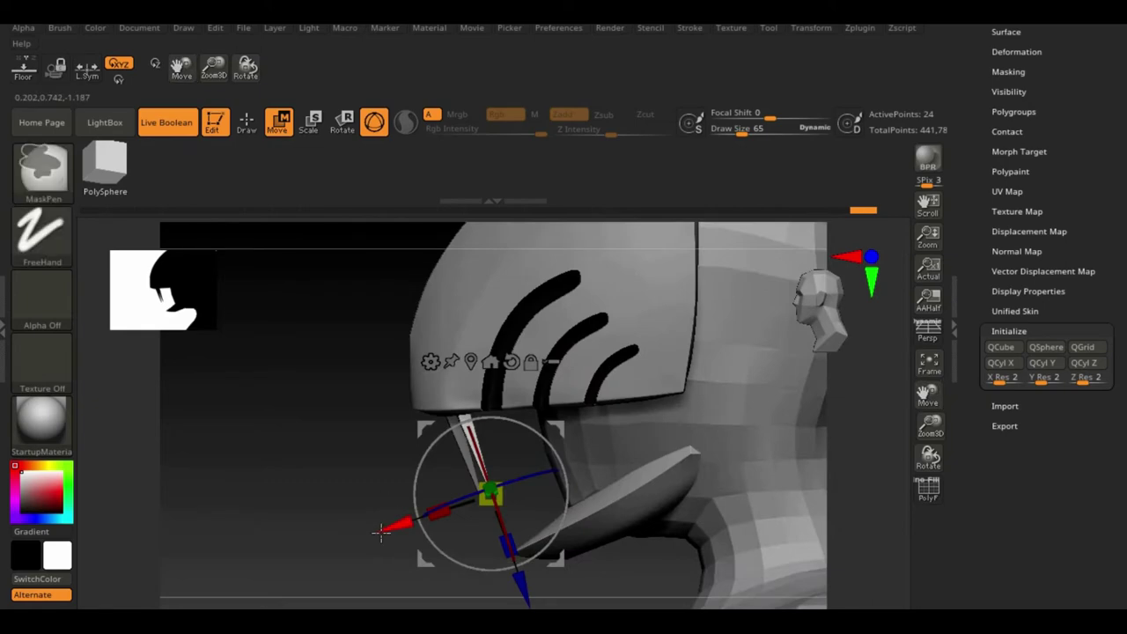
mouse_move(381, 531)
ctrl+mouse_down()
mouse_move(294, 503)
mouse_move(526, 443)
ctrl+mouse_up()
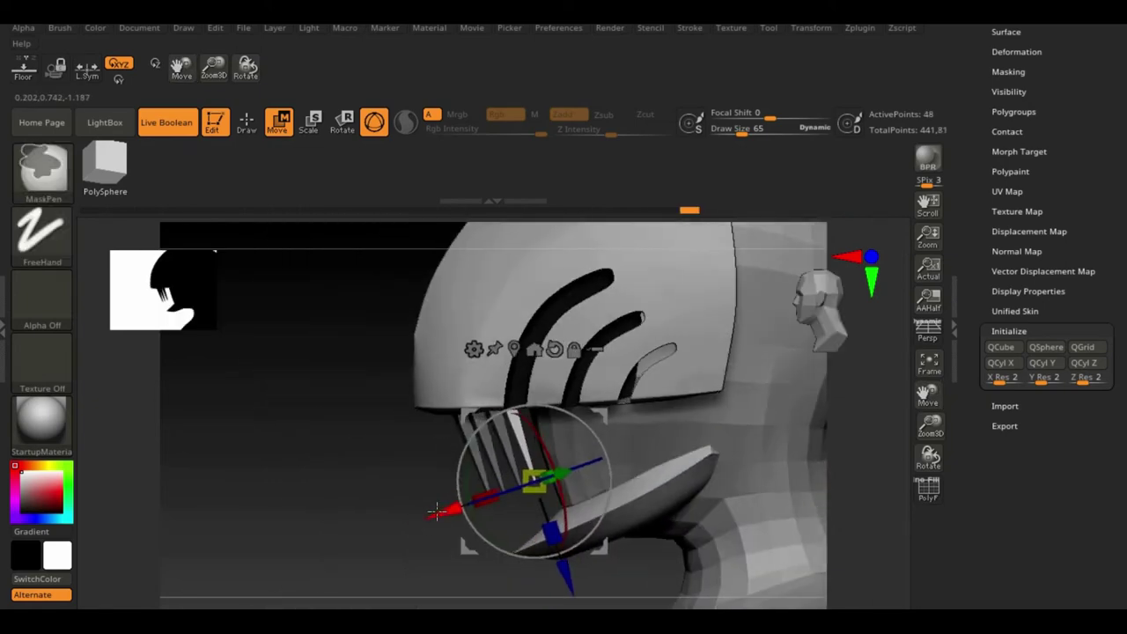
- Ctrl-drag copies of the tooth into a row under the front of the visor
drag(436, 510, 583, 546)
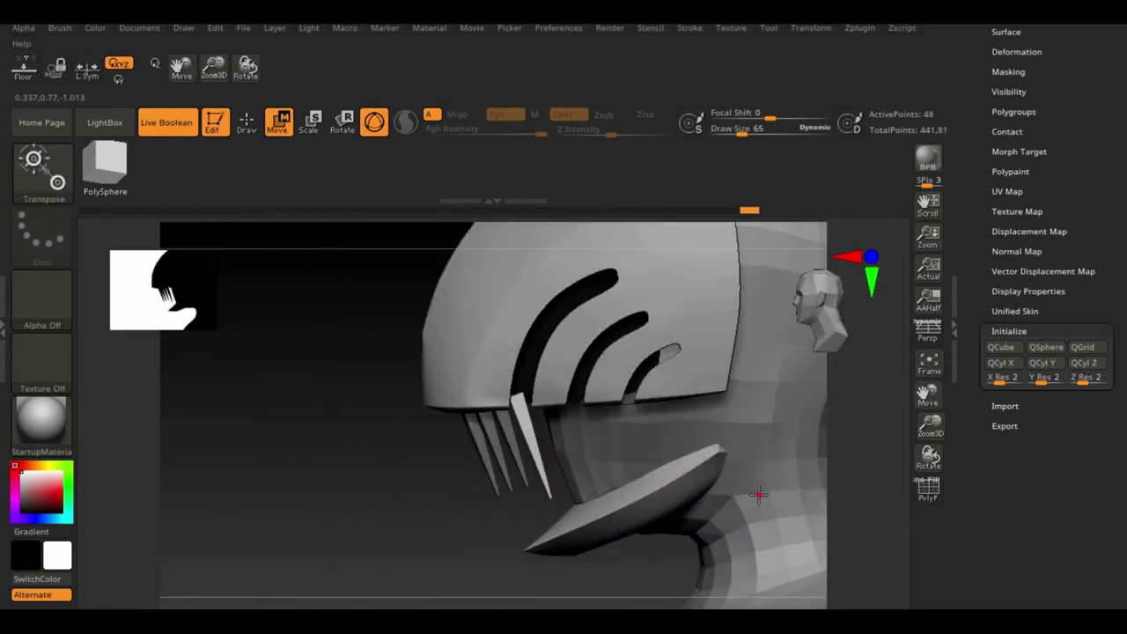
drag(758, 495, 653, 483)
drag(718, 520, 520, 415)
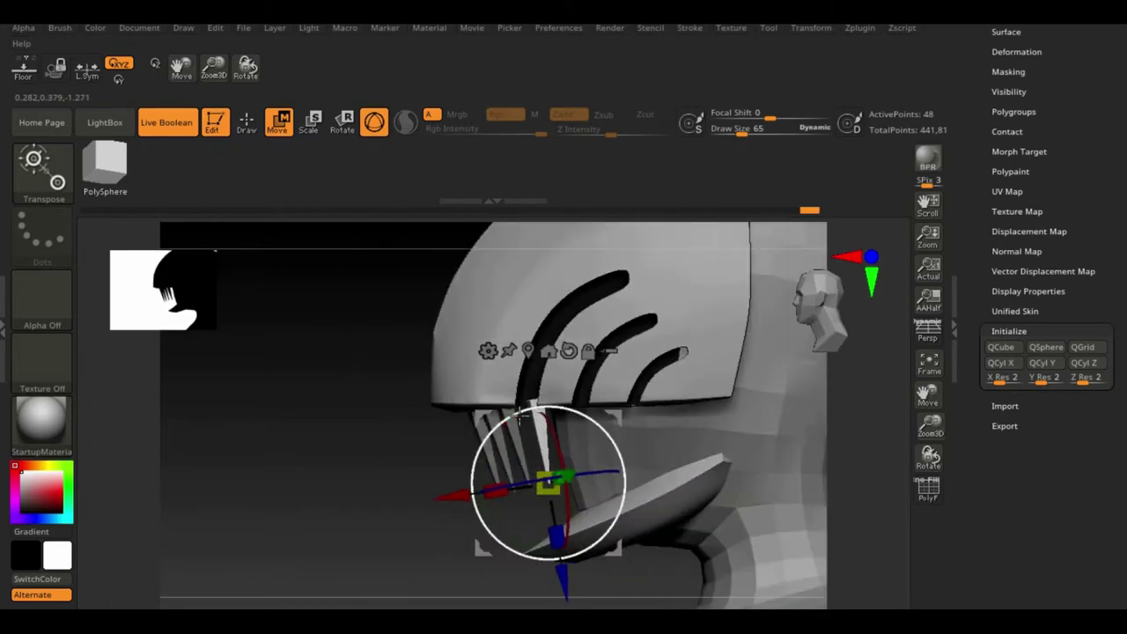
mouse_move(538, 555)
mouse_down()
mouse_move(342, 478)
mouse_move(457, 506)
mouse_up()
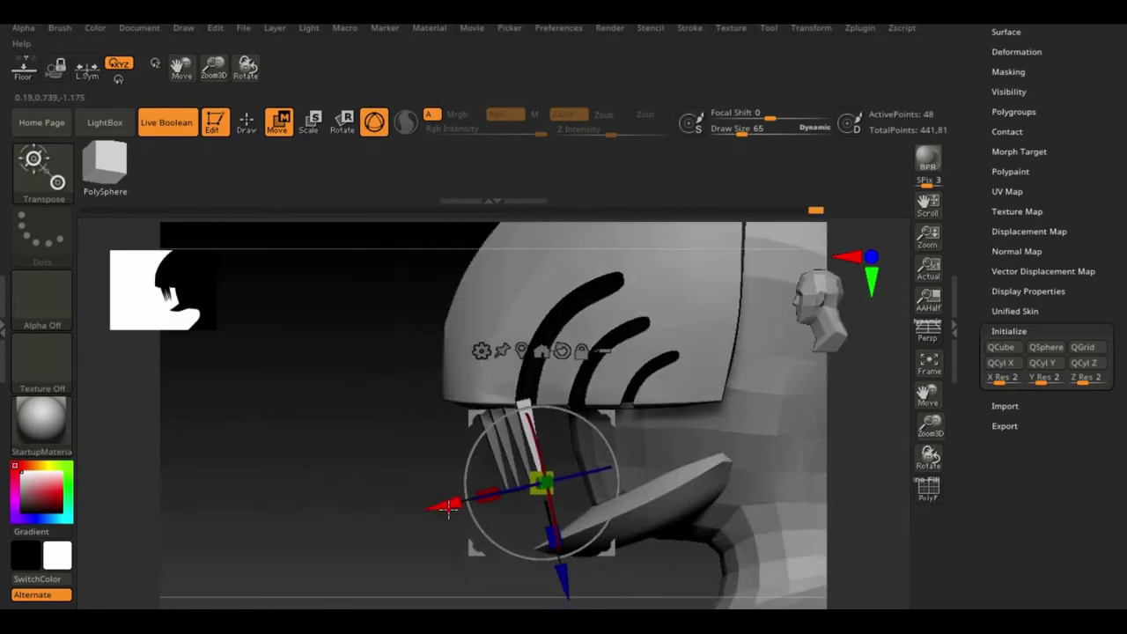
mouse_move(463, 509)
mouse_down()
mouse_move(372, 501)
mouse_move(635, 499)
mouse_move(528, 495)
mouse_up()
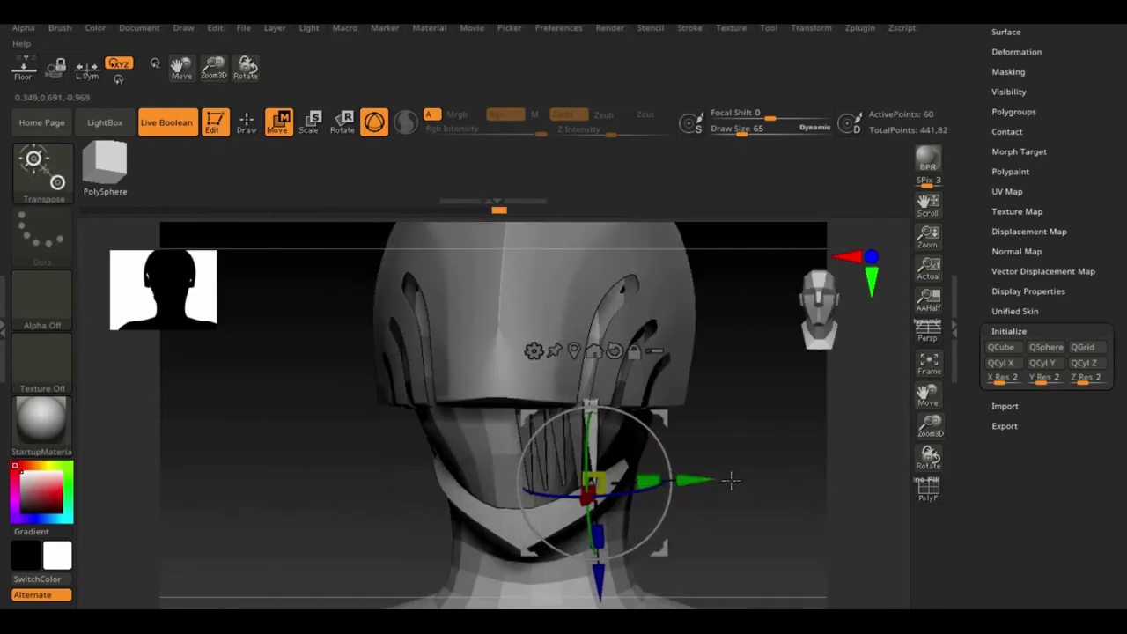
mouse_move(731, 480)
mouse_down()
mouse_move(880, 484)
mouse_move(769, 499)
mouse_move(880, 493)
mouse_move(397, 512)
mouse_move(678, 450)
mouse_move(695, 462)
mouse_move(581, 482)
mouse_move(429, 464)
mouse_up()
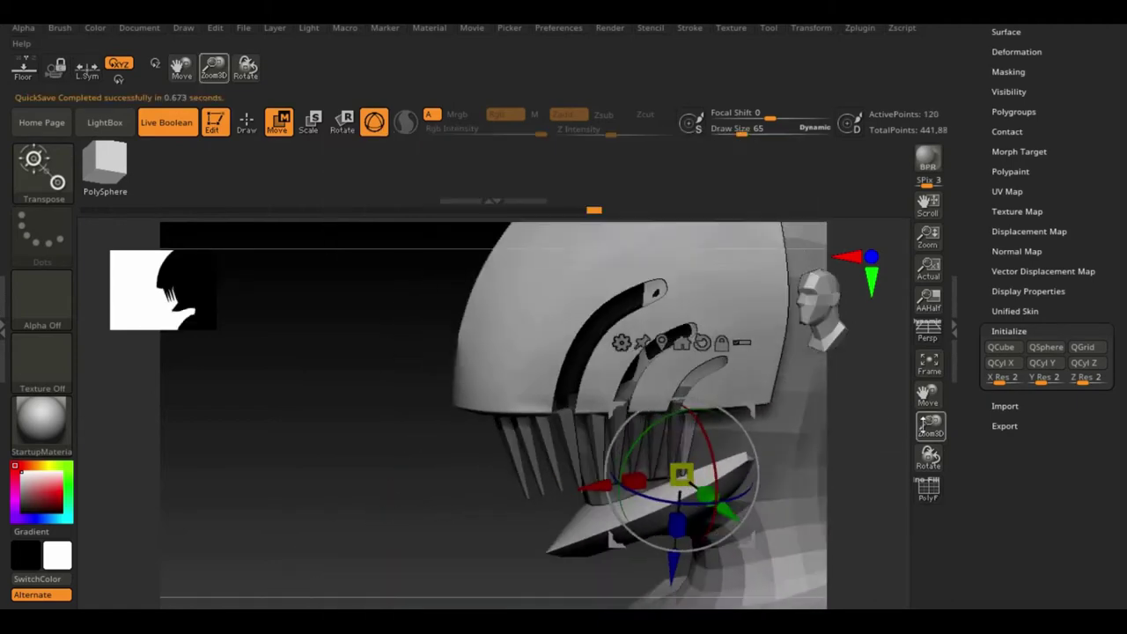
ctrl+right_drag(820, 470, 607, 489)
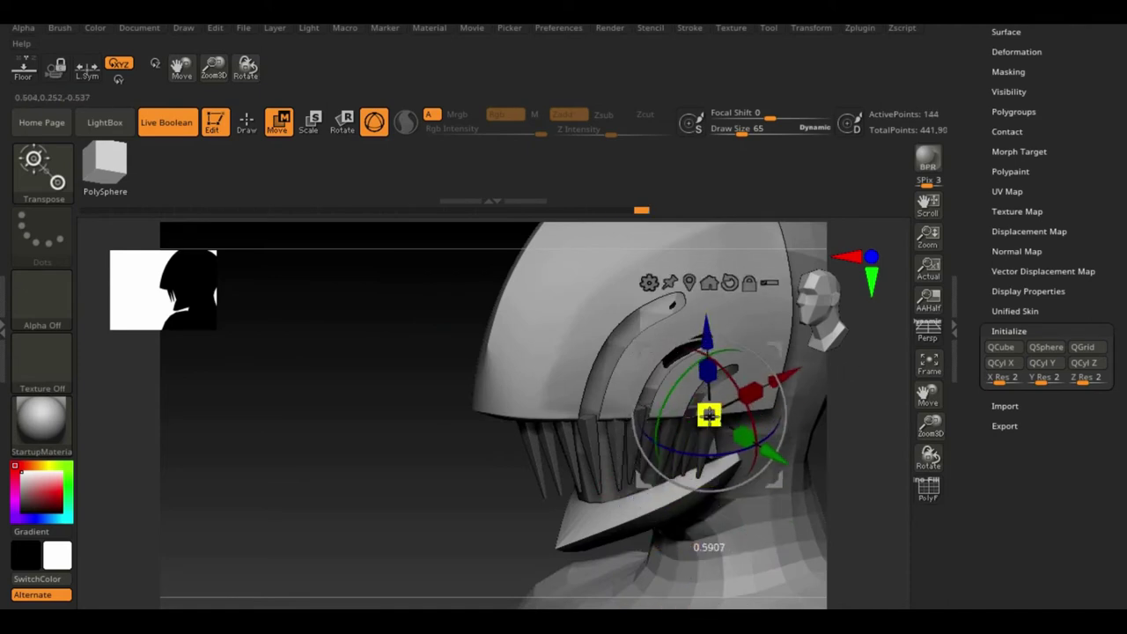
- Add more teeth along the sides so the row wraps around the mouth
mouse_move(707, 343)
mouse_down()
mouse_move(464, 483)
mouse_move(375, 496)
mouse_up()
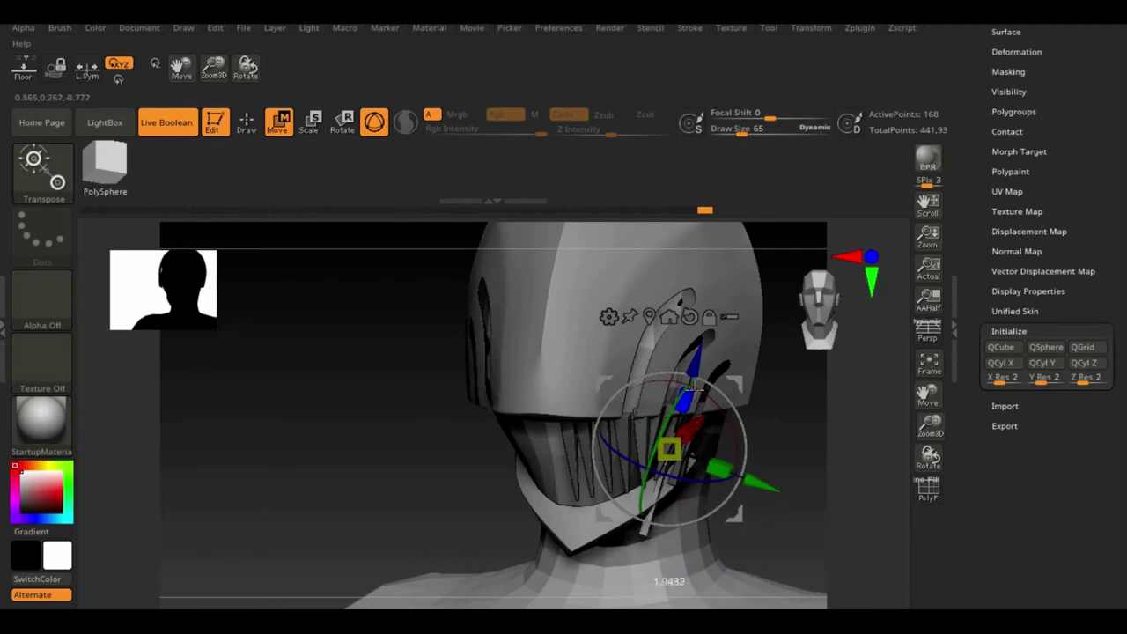
drag(696, 385, 755, 405)
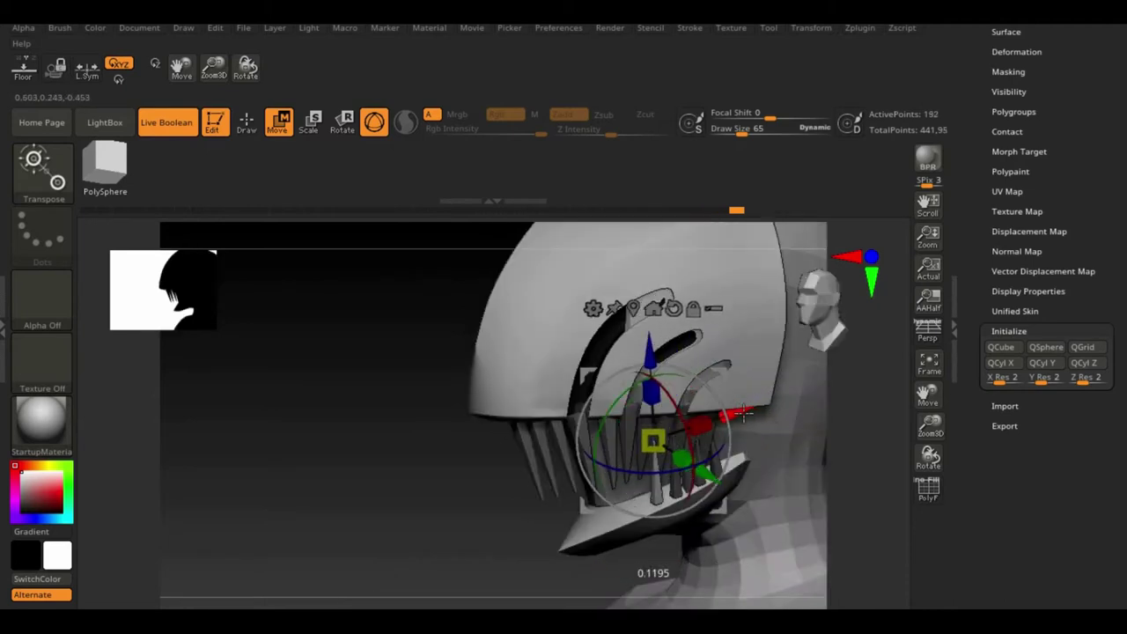
drag(680, 470, 432, 470)
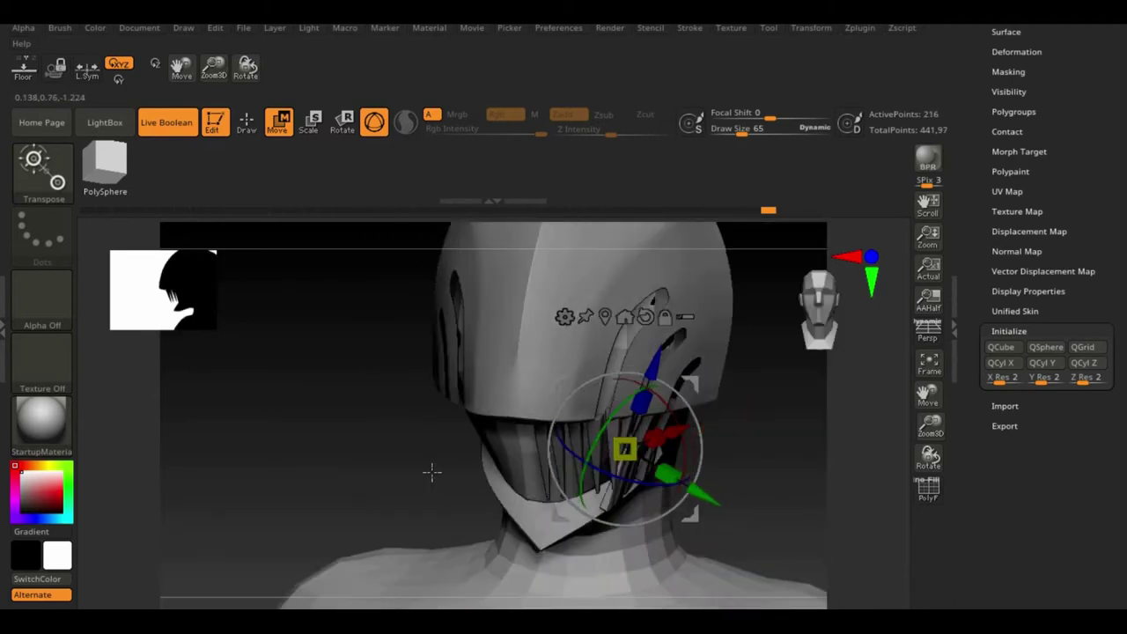
mouse_move(700, 501)
mouse_down()
mouse_move(358, 467)
mouse_move(334, 478)
mouse_move(428, 536)
mouse_move(719, 452)
mouse_move(653, 440)
mouse_move(749, 478)
mouse_move(651, 458)
mouse_move(748, 475)
mouse_move(402, 463)
mouse_move(587, 433)
mouse_up()
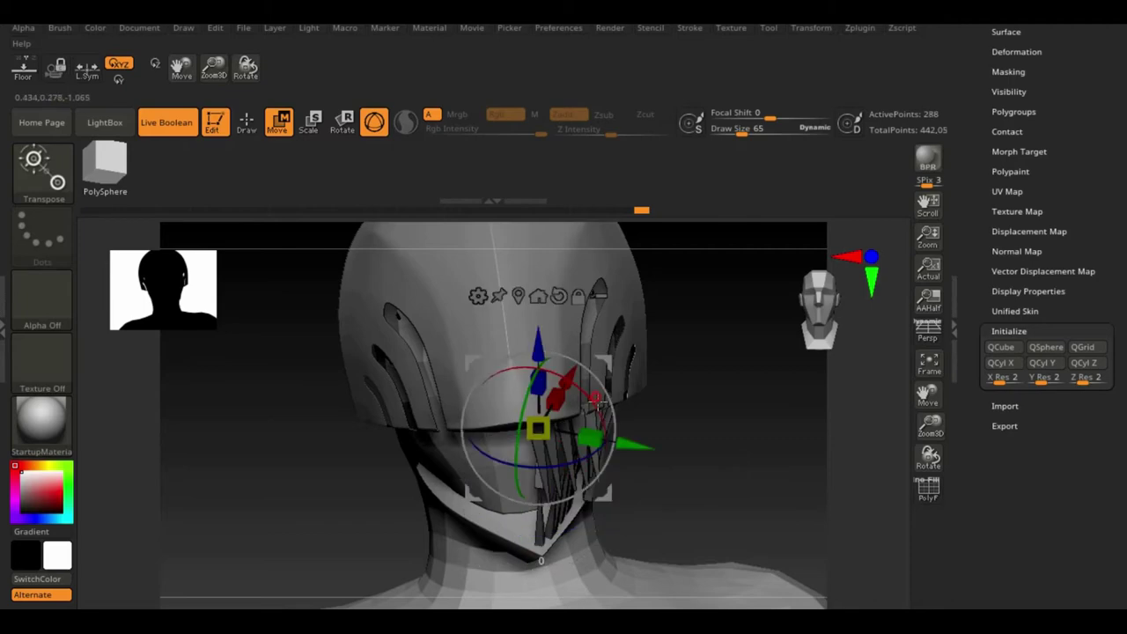
drag(674, 441, 608, 443)
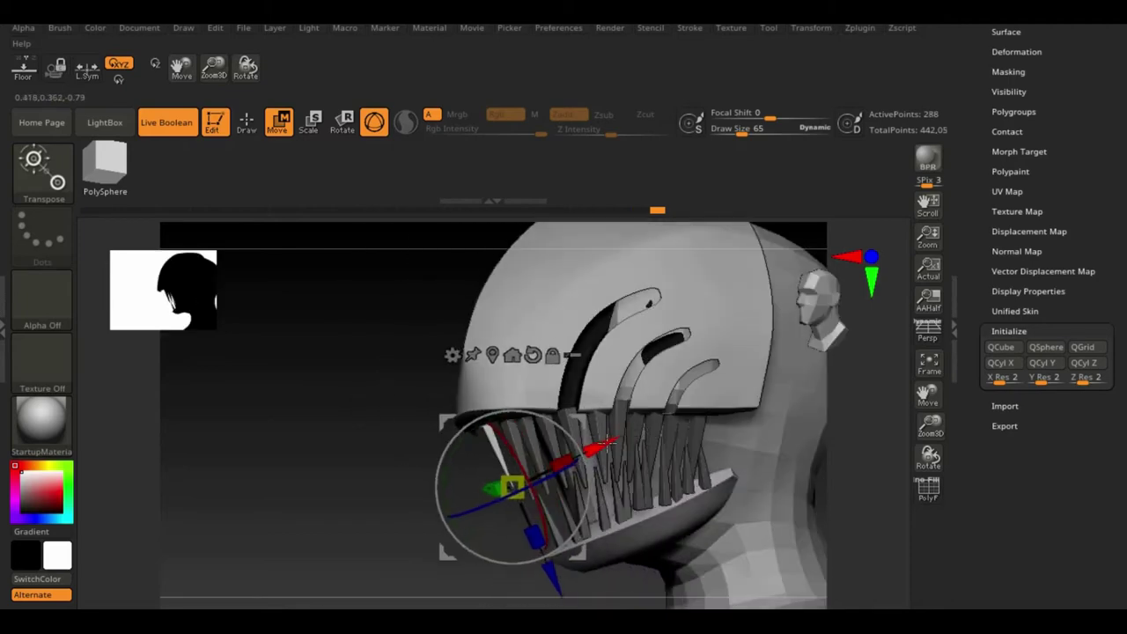
drag(479, 440, 618, 467)
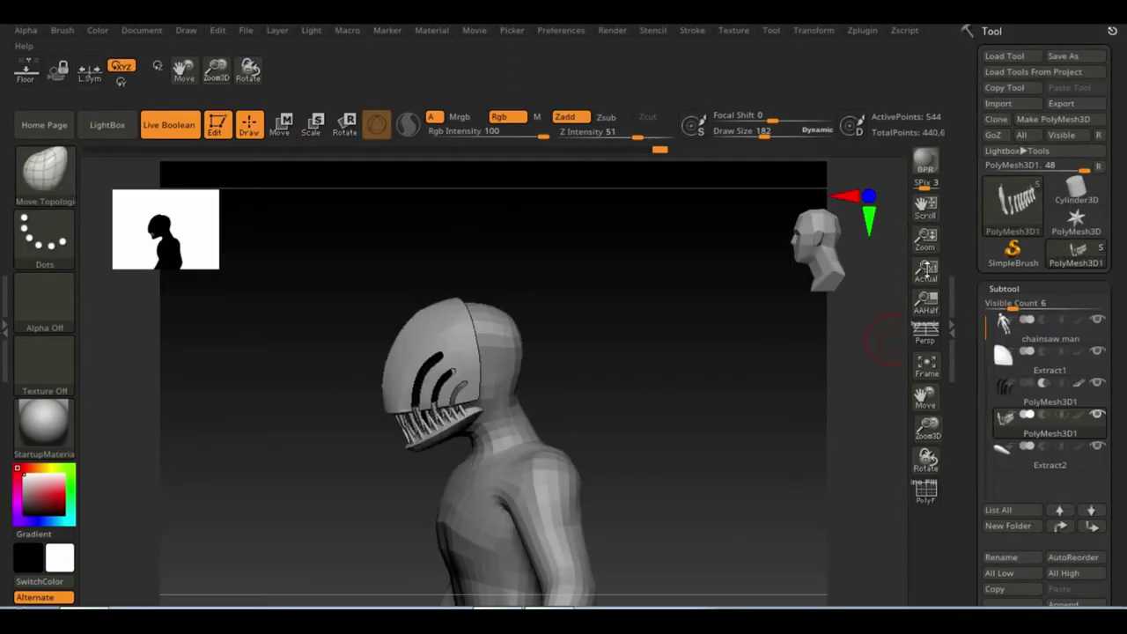
- Append a QCube subtool, stretch it into a long flat box in front of the helmet
scroll(1048, 265, down, 3)
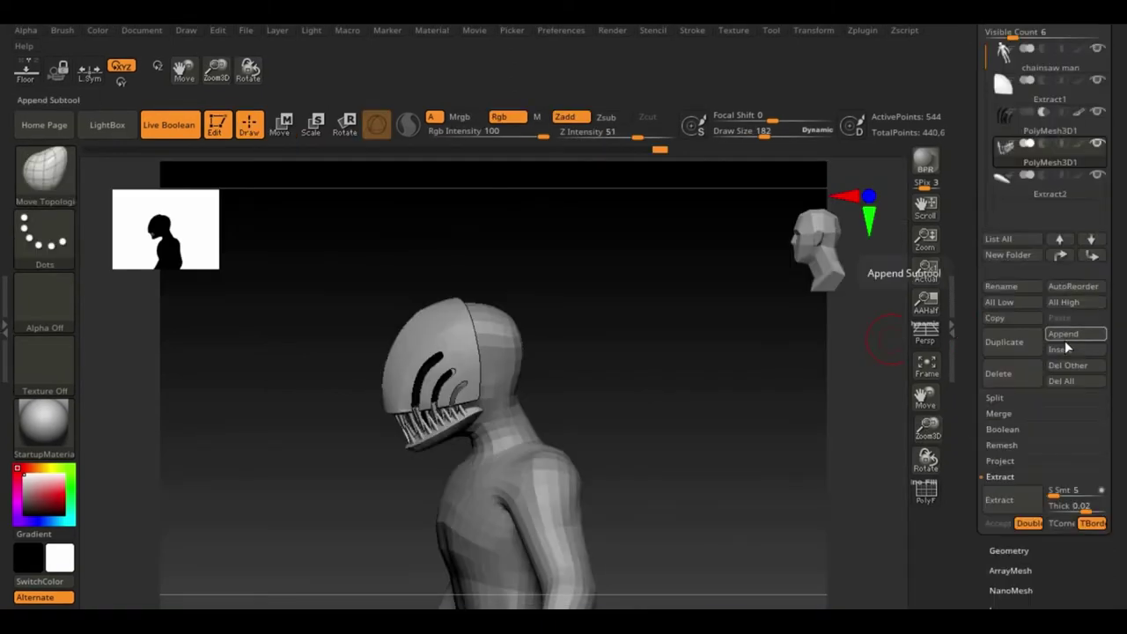
click(1062, 334)
click(704, 377)
scroll(1039, 264, down, 5)
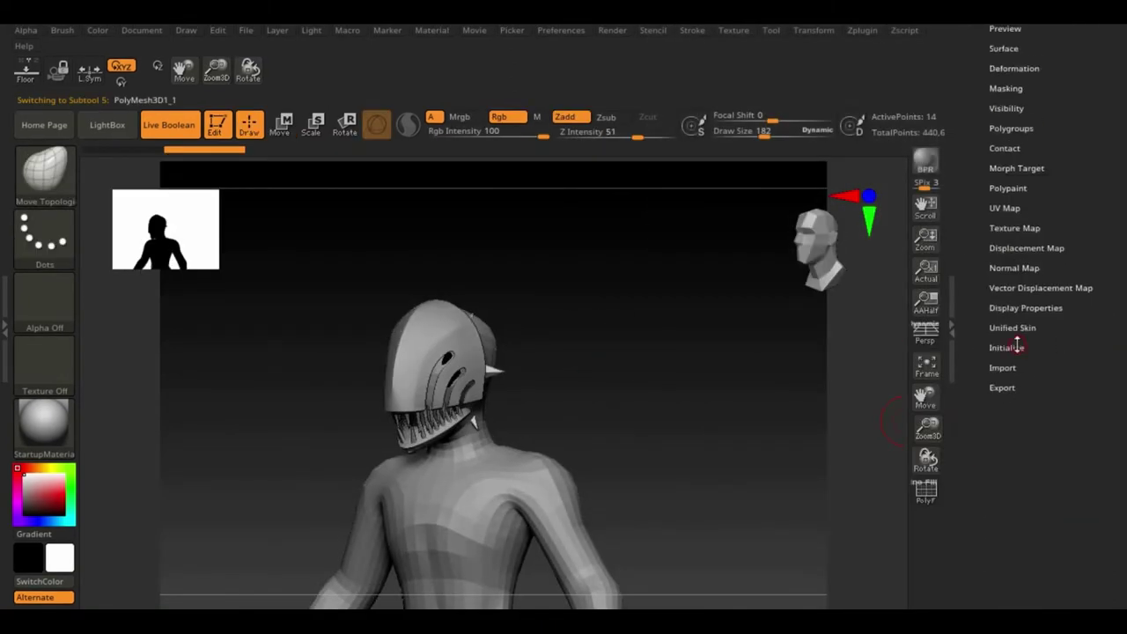
click(1009, 344)
key(w)
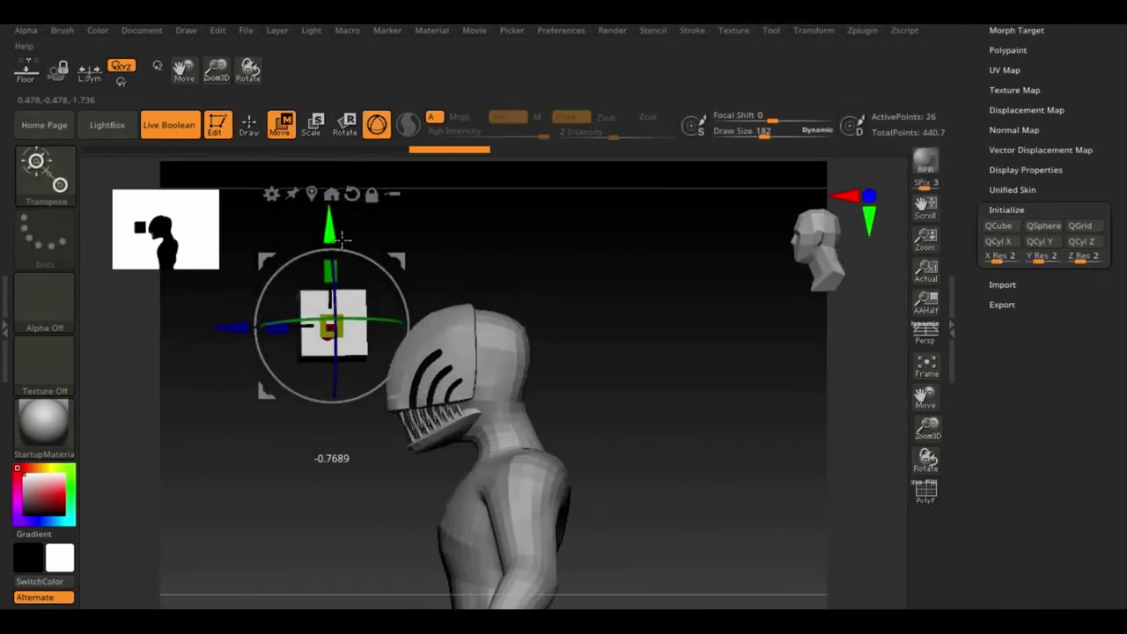
drag(341, 379, 176, 380)
drag(616, 352, 581, 335)
mouse_move(339, 246)
mouse_down()
mouse_move(267, 329)
mouse_move(638, 258)
mouse_move(611, 291)
mouse_move(625, 307)
mouse_move(971, 367)
mouse_up()
drag(925, 396, 478, 516)
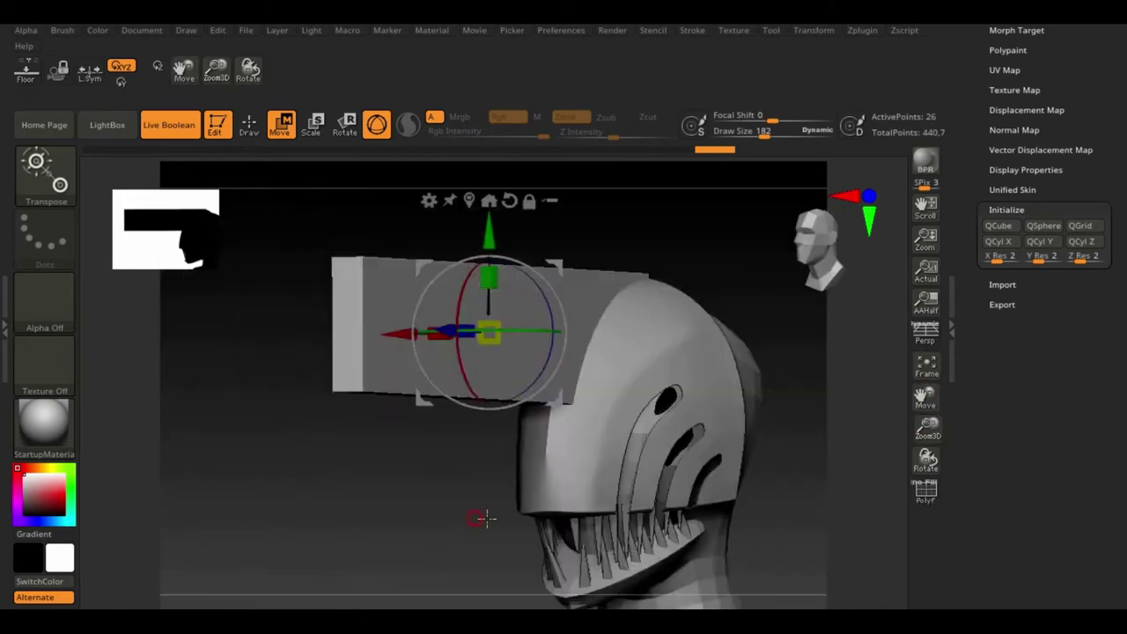
- Round off the bar's end with a curved, fixed-resolution ZModeler Bridge
key(shift+f)
key(b)
key(z)
key(m)
key(space)
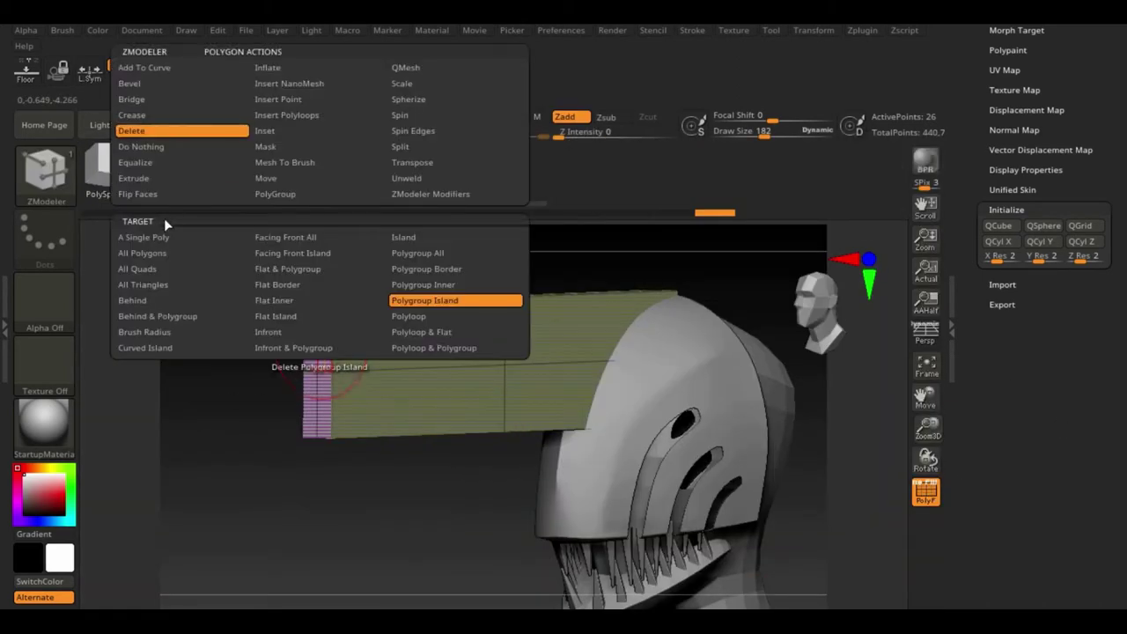
click(168, 149)
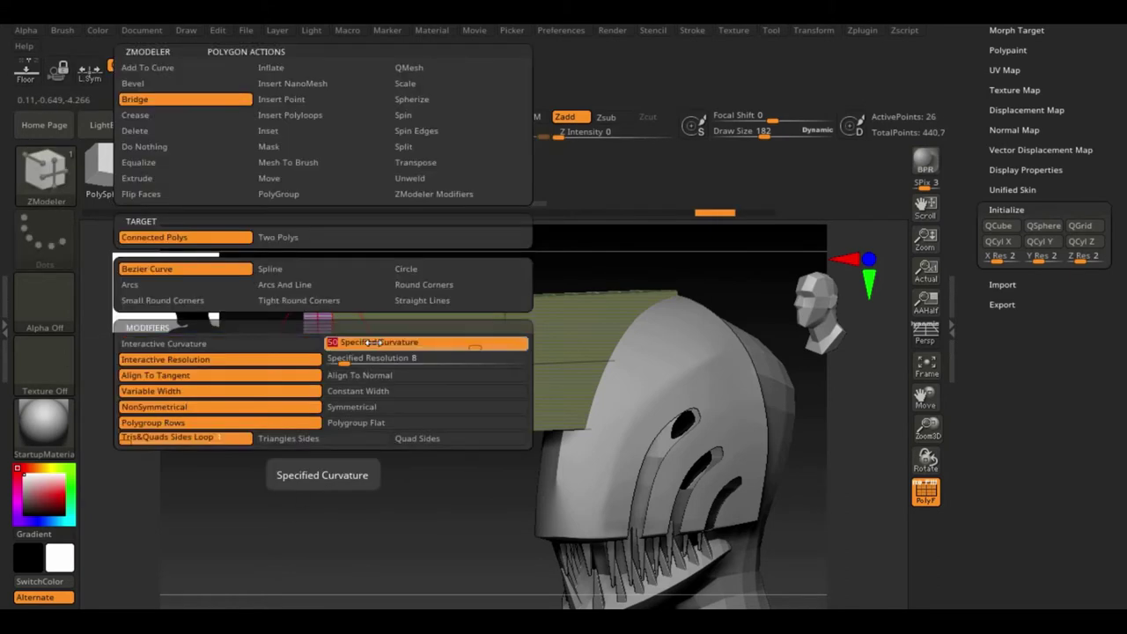
click(393, 358)
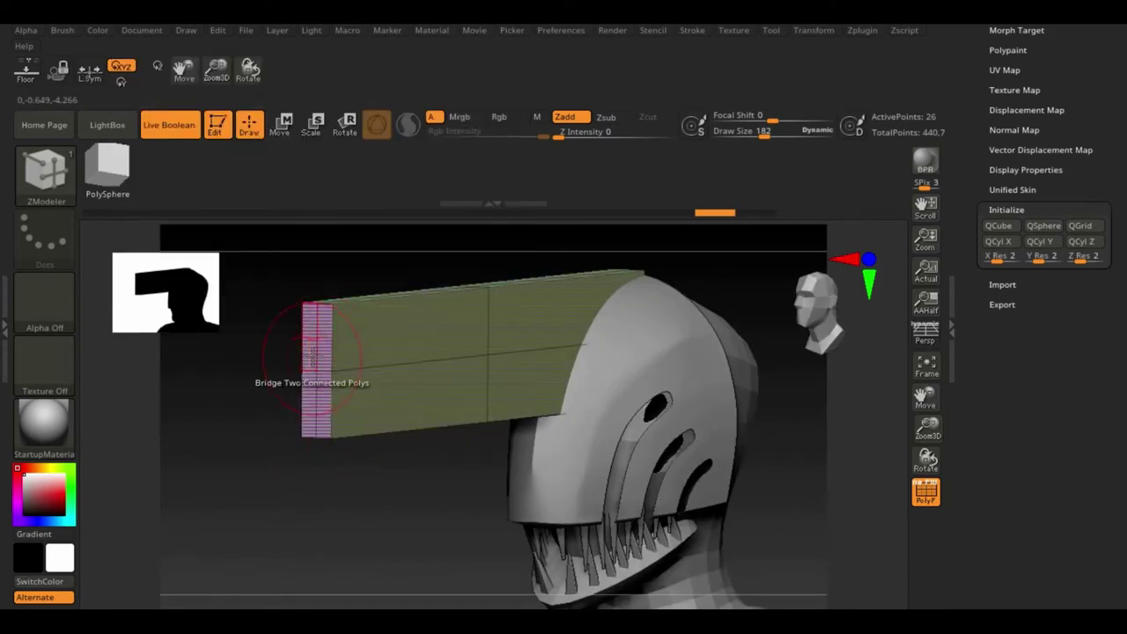
drag(696, 303, 667, 243)
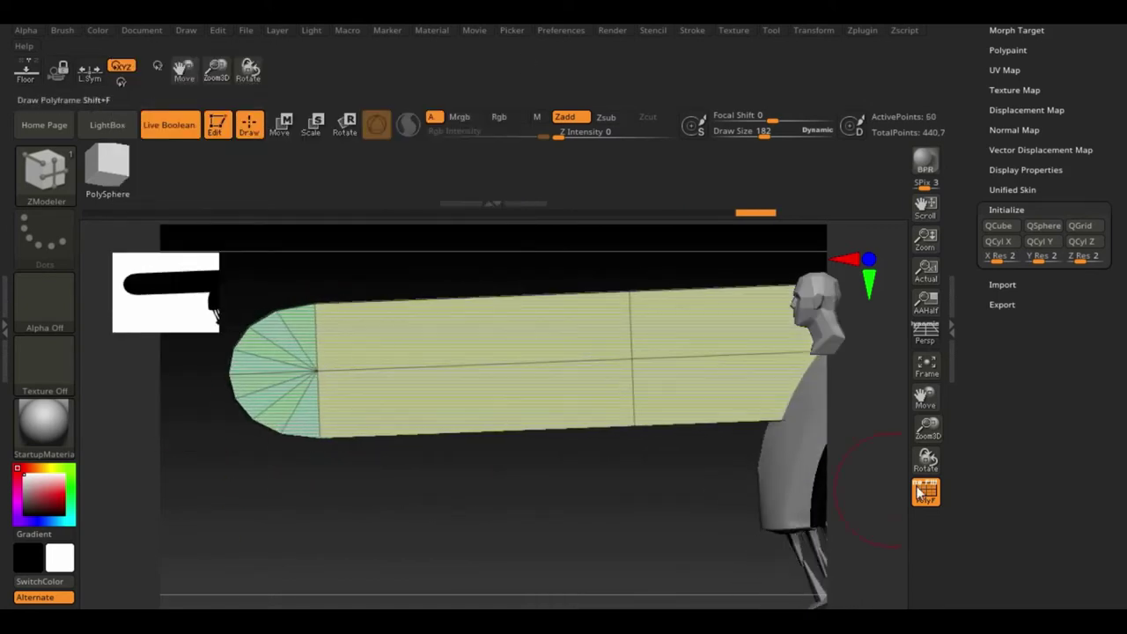
- Inset a polygroup along the bar to form the groove, keeping the inset version
right_drag(577, 369, 581, 342)
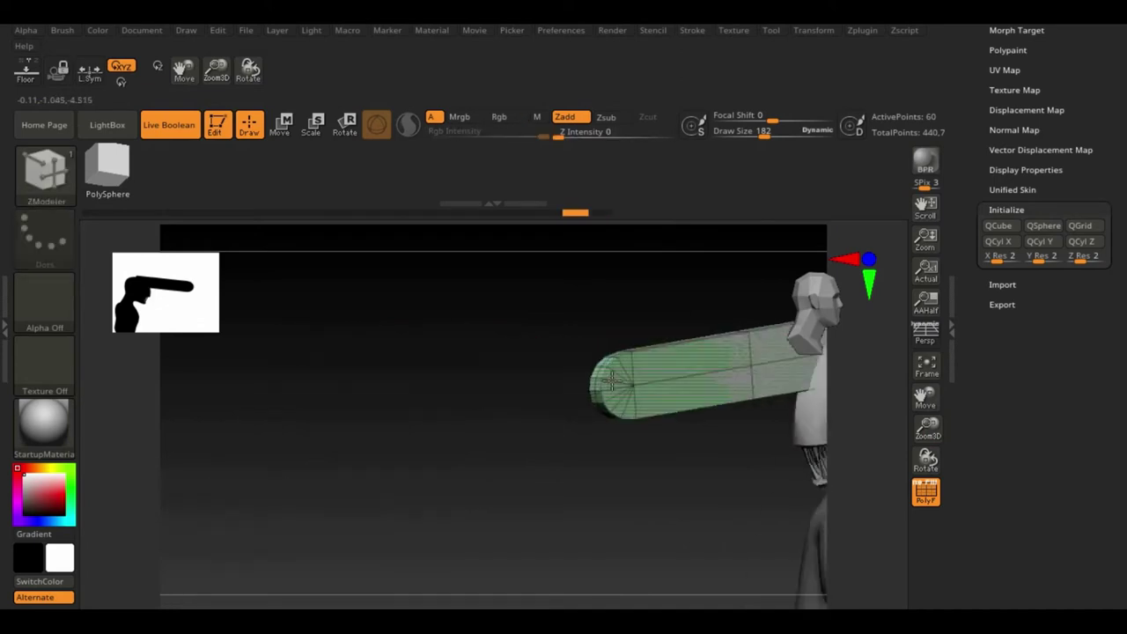
key(space)
click(792, 302)
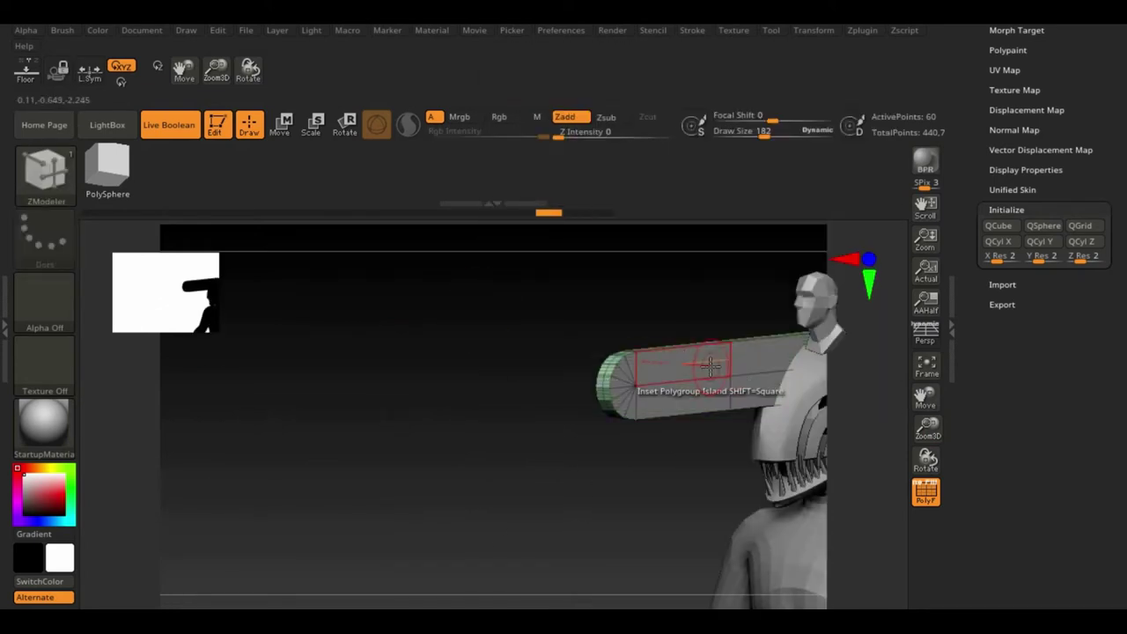
key(ctrl+shift+z)
key(ctrl+shift+z)
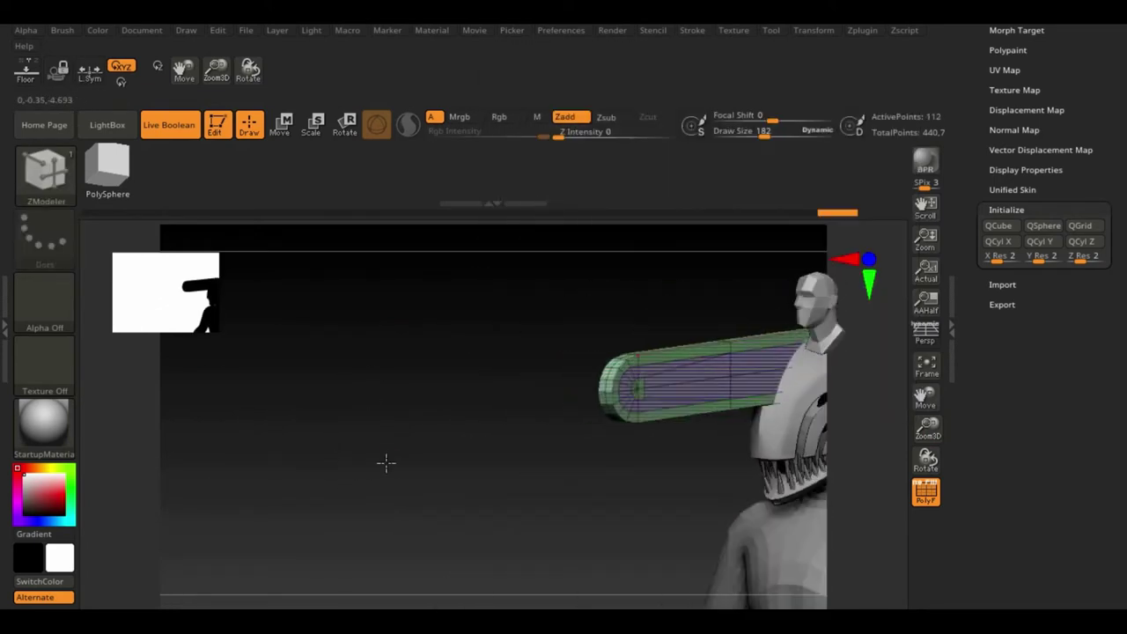
key(ctrl+shift+z)
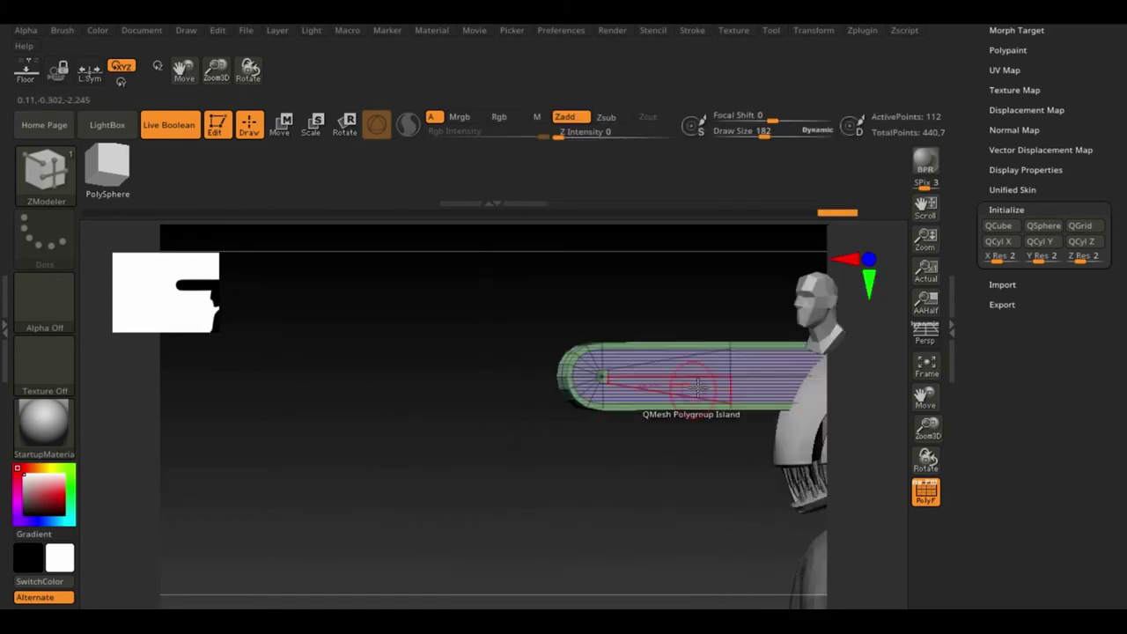
key(ctrl+z)
key(ctrl+z)
key(ctrl+shift+z)
key(w)
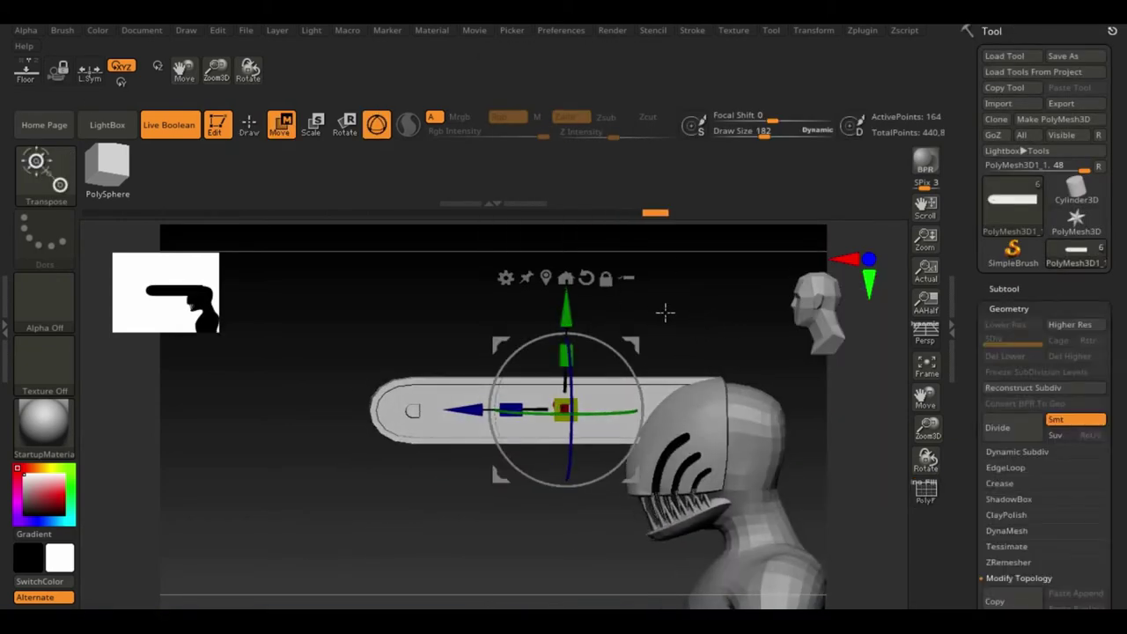
- Select subtool PolyMesh3D1_1 and reinitialize it as a QCube with resolution 1
click(63, 204)
click(1003, 289)
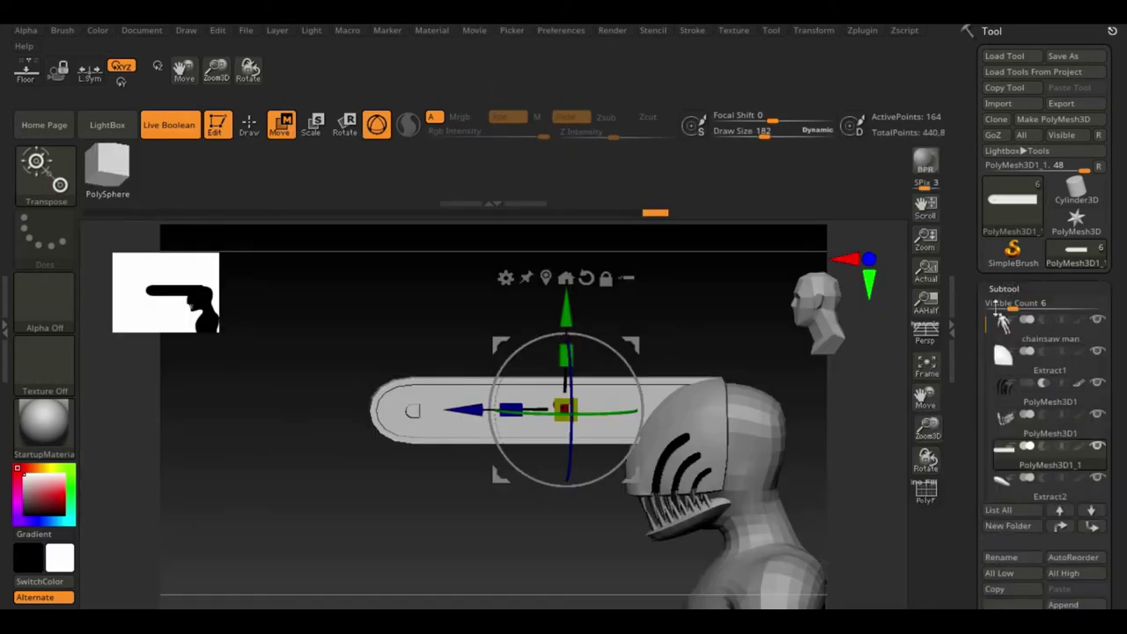
click(1047, 53)
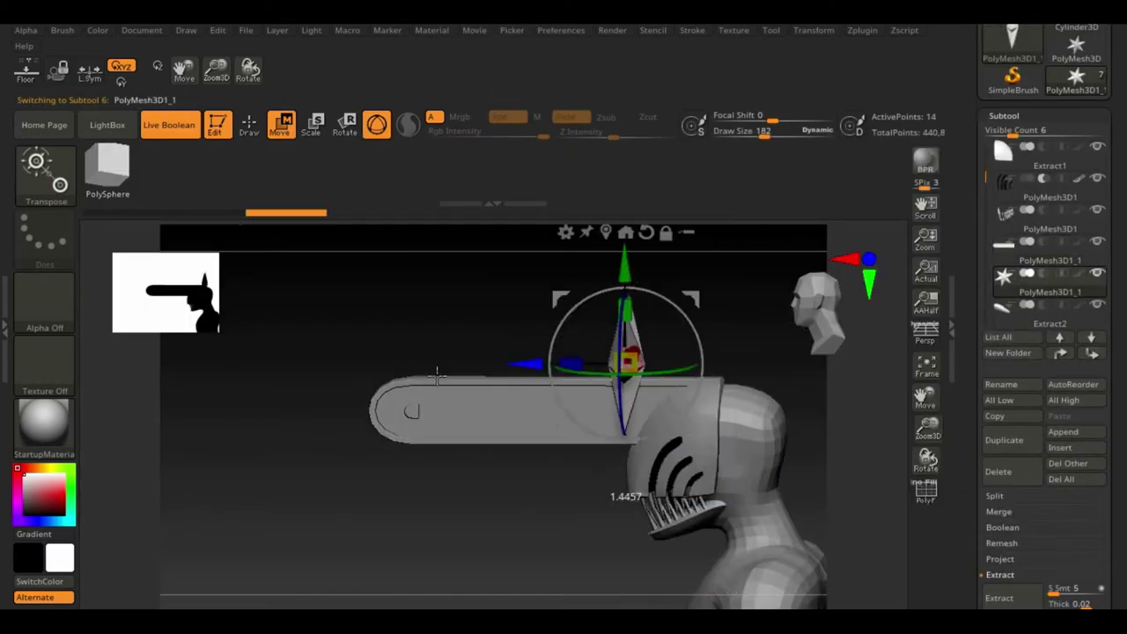
mouse_move(968, 573)
mouse_down()
mouse_move(967, 435)
mouse_move(1031, 275)
mouse_move(1038, 489)
mouse_up()
click(1006, 252)
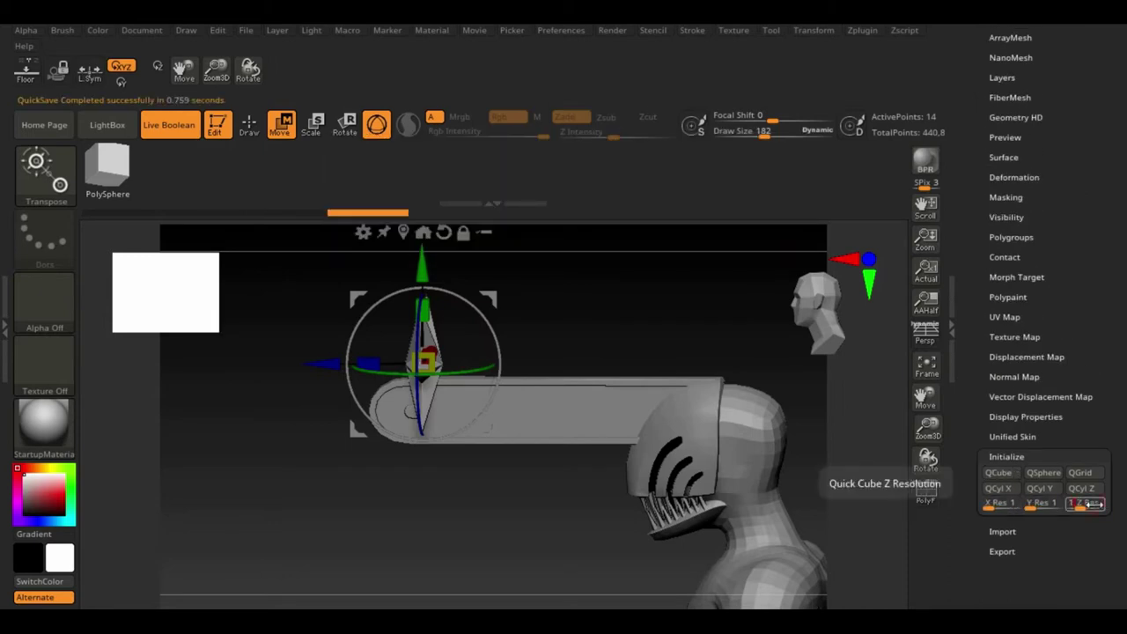
alt+right_drag(1091, 504, 641, 312)
key(shift+f)
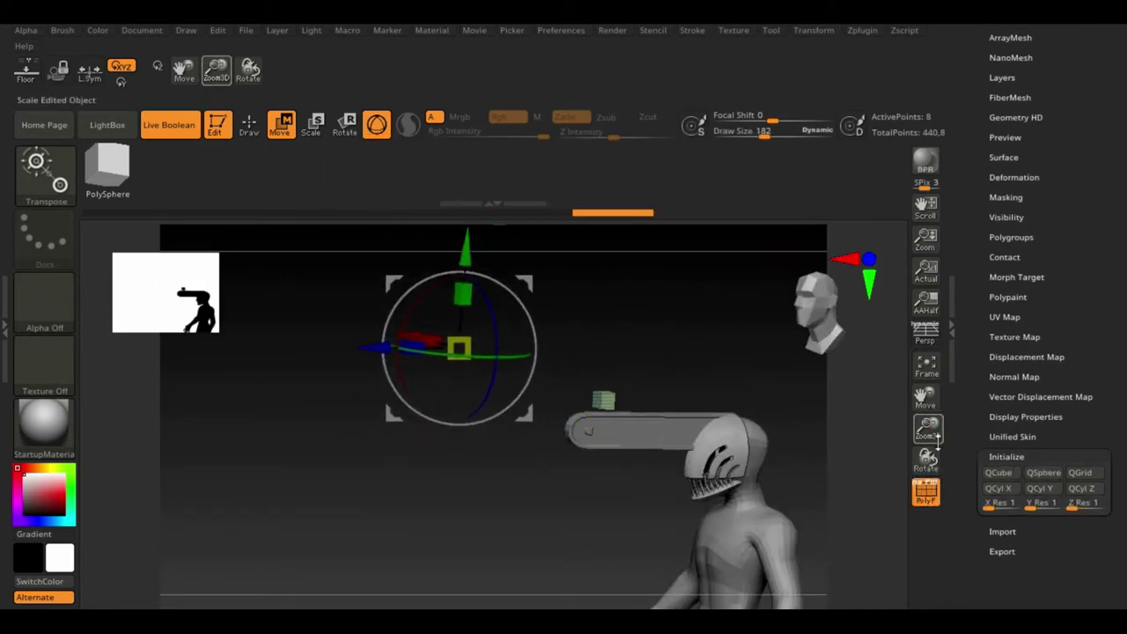
- Shrink the cube to a small block and place it on the chainsaw bar's top edge
drag(927, 431, 925, 395)
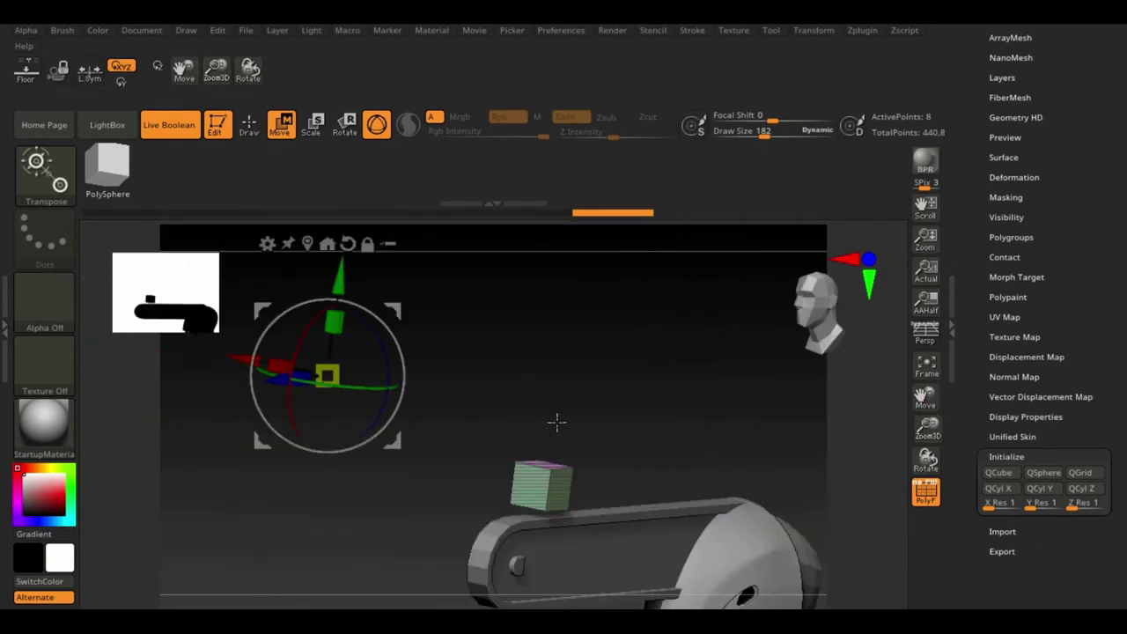
drag(556, 421, 461, 474)
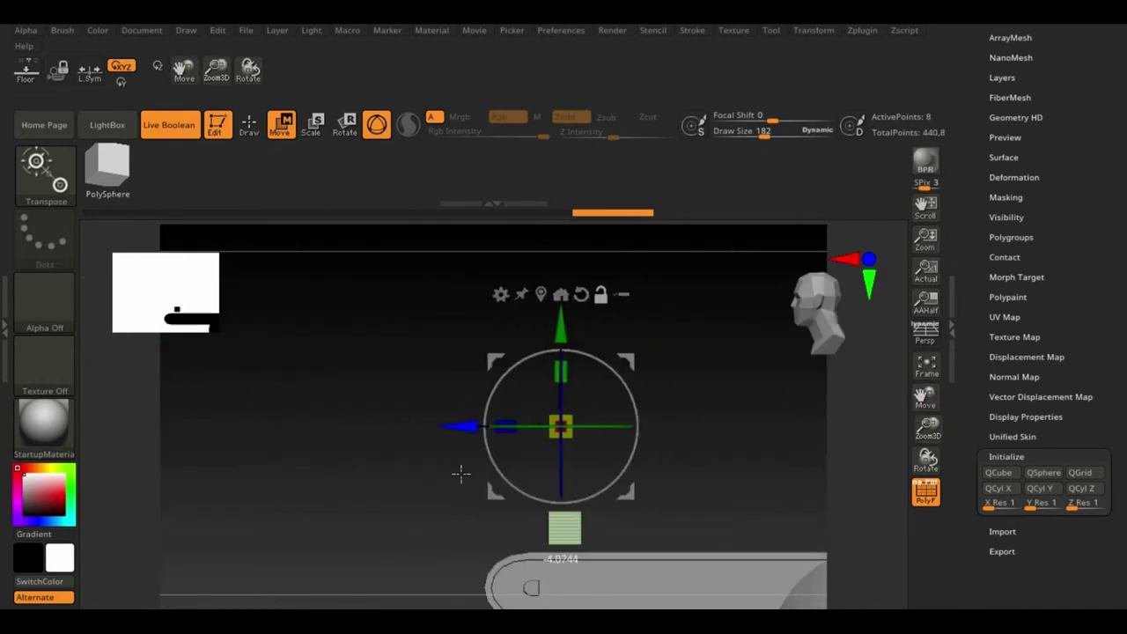
drag(561, 330, 567, 429)
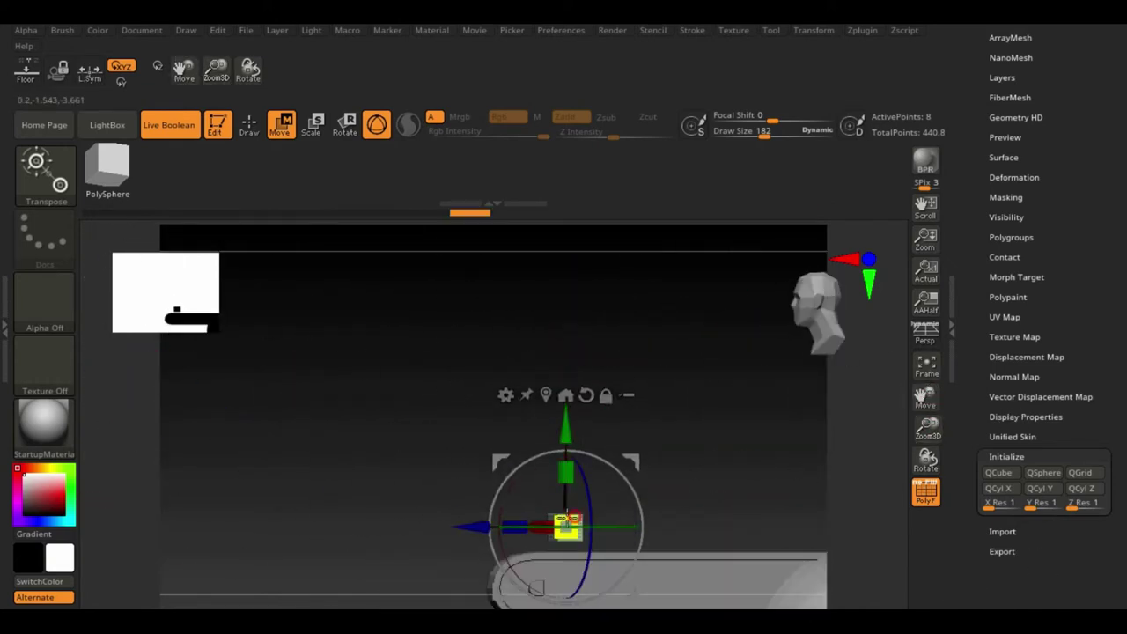
drag(927, 430, 926, 380)
drag(485, 396, 489, 398)
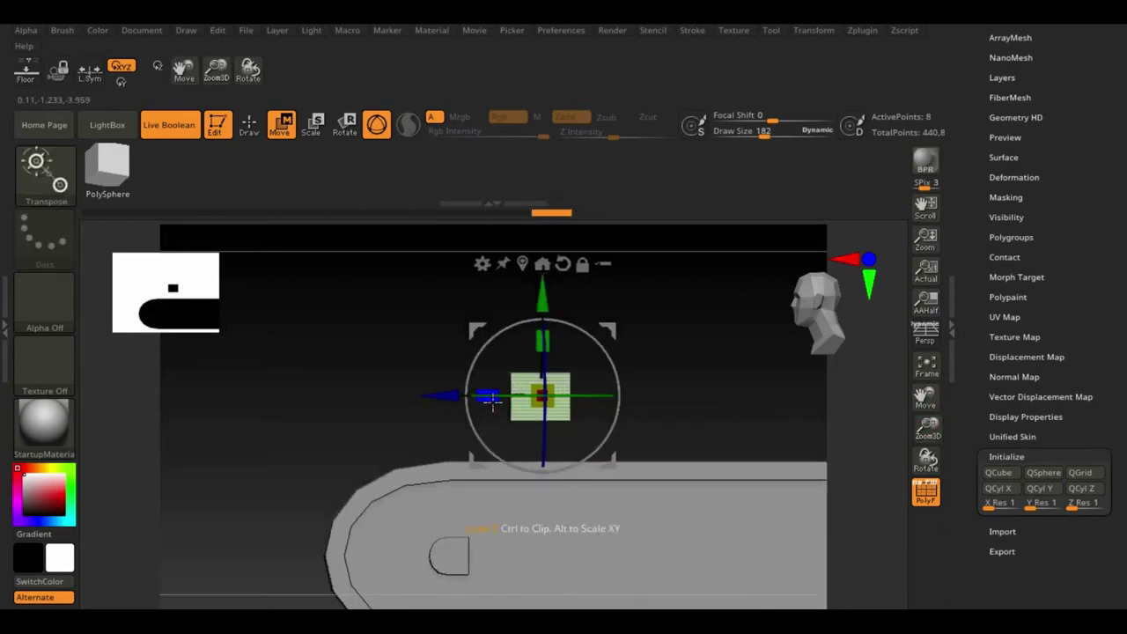
drag(542, 337, 595, 401)
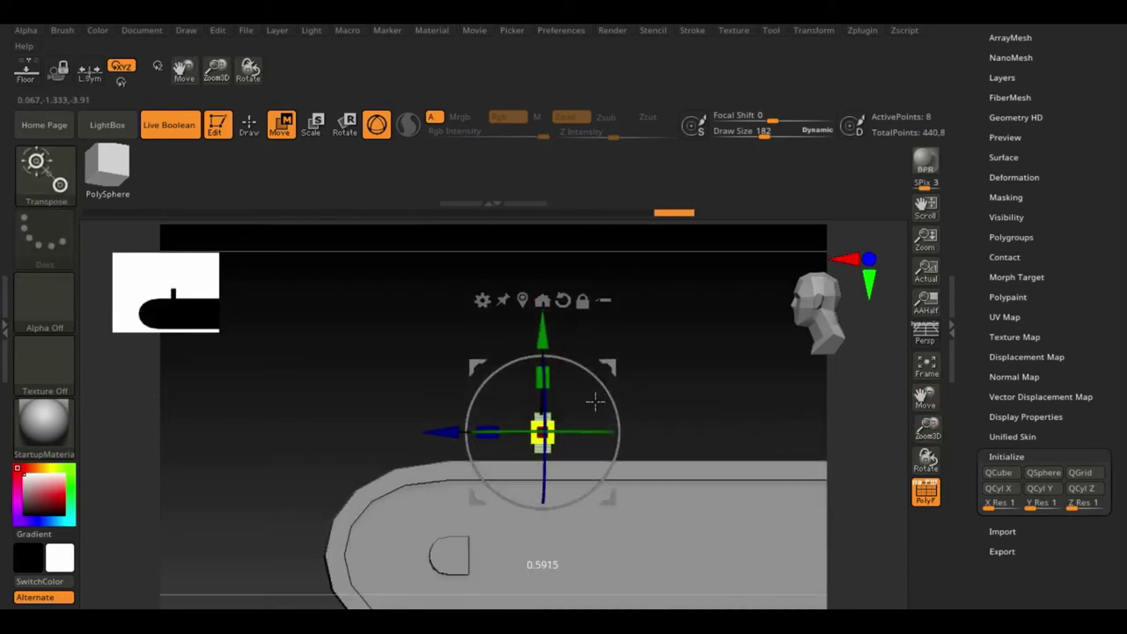
drag(874, 454, 671, 461)
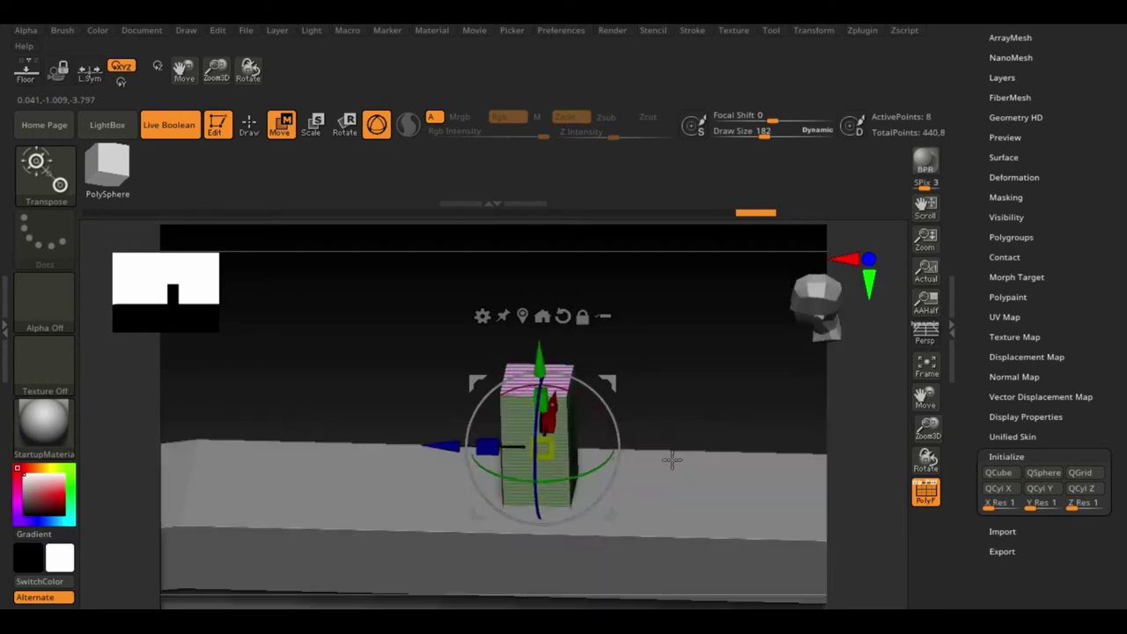
- Taper the cube's top into a tooth with ZModeler and tilt it along the bar
key(q)
key(space)
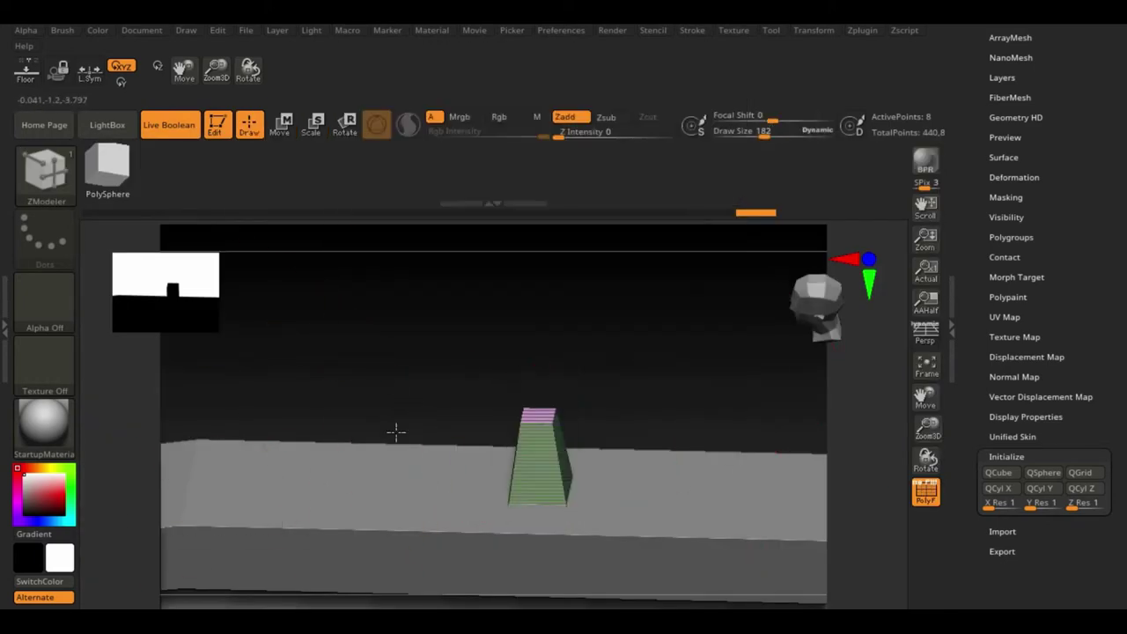
key(w)
key(ctrl+z)
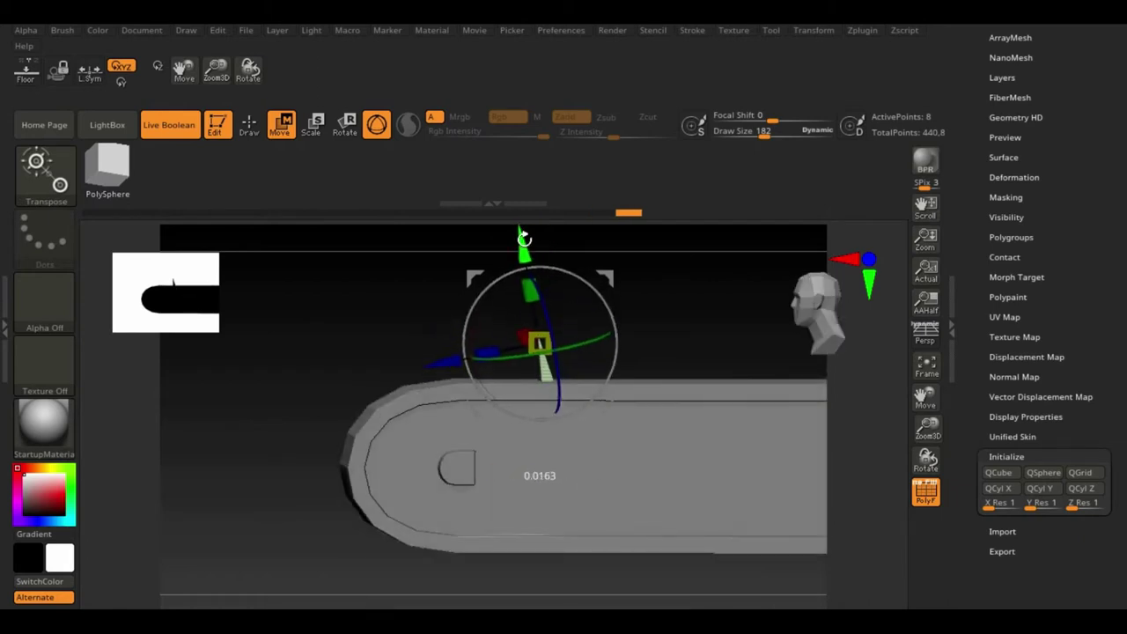
ctrl+drag(539, 320, 540, 260)
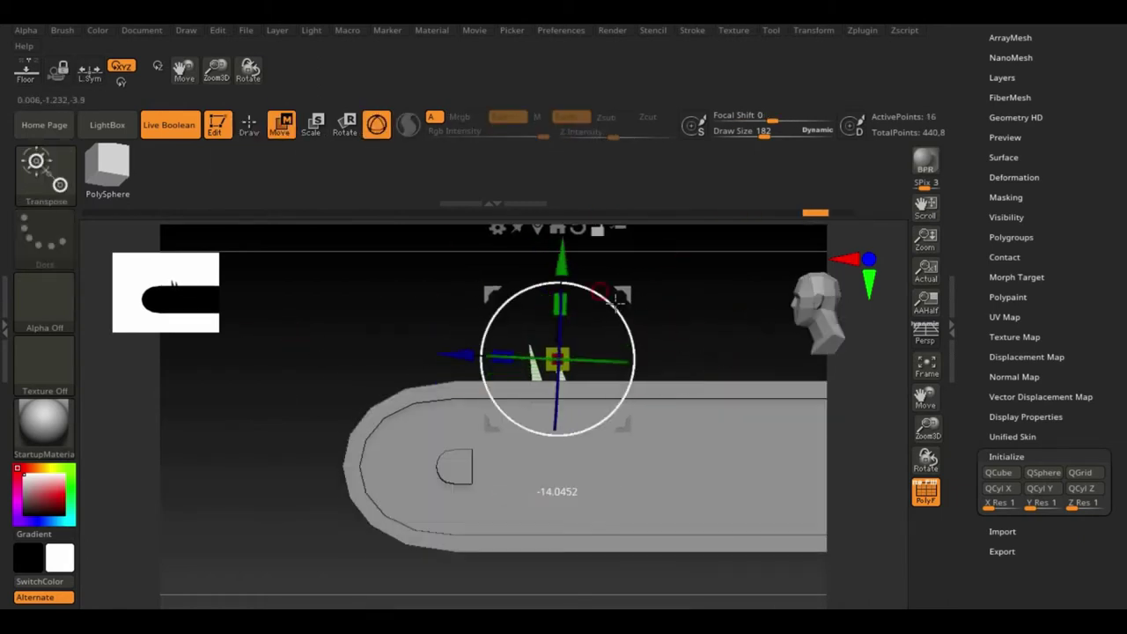
click(1010, 37)
- Turn on ArrayMesh for the tooth and adjust its repeat and rotation values
click(1006, 321)
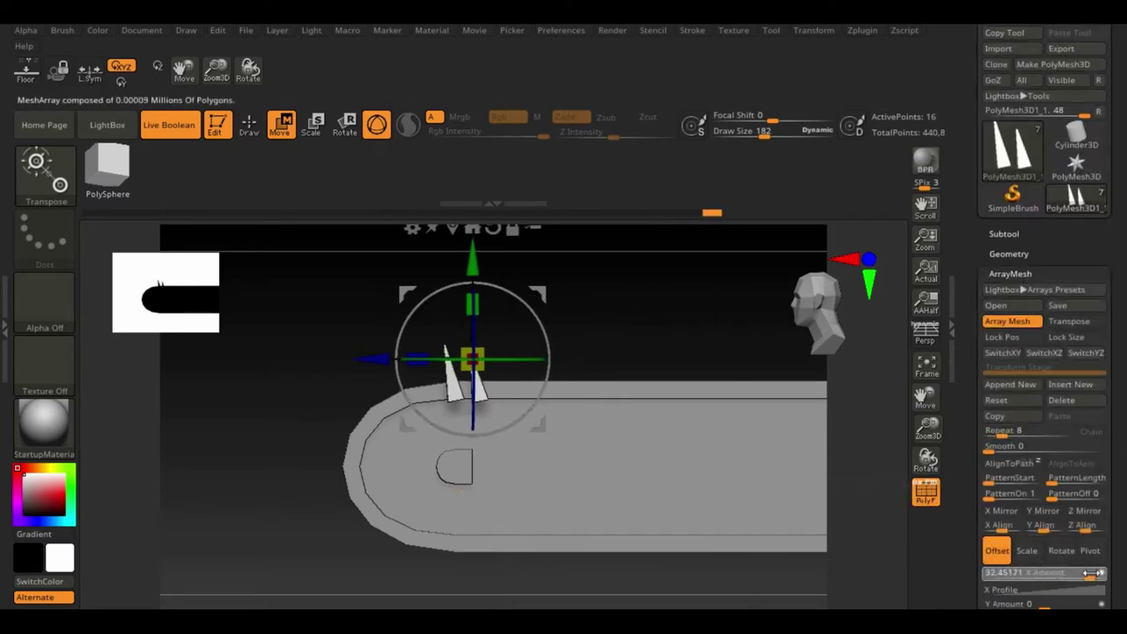
scroll(1042, 474, down, 5)
scroll(1042, 440, down, 2)
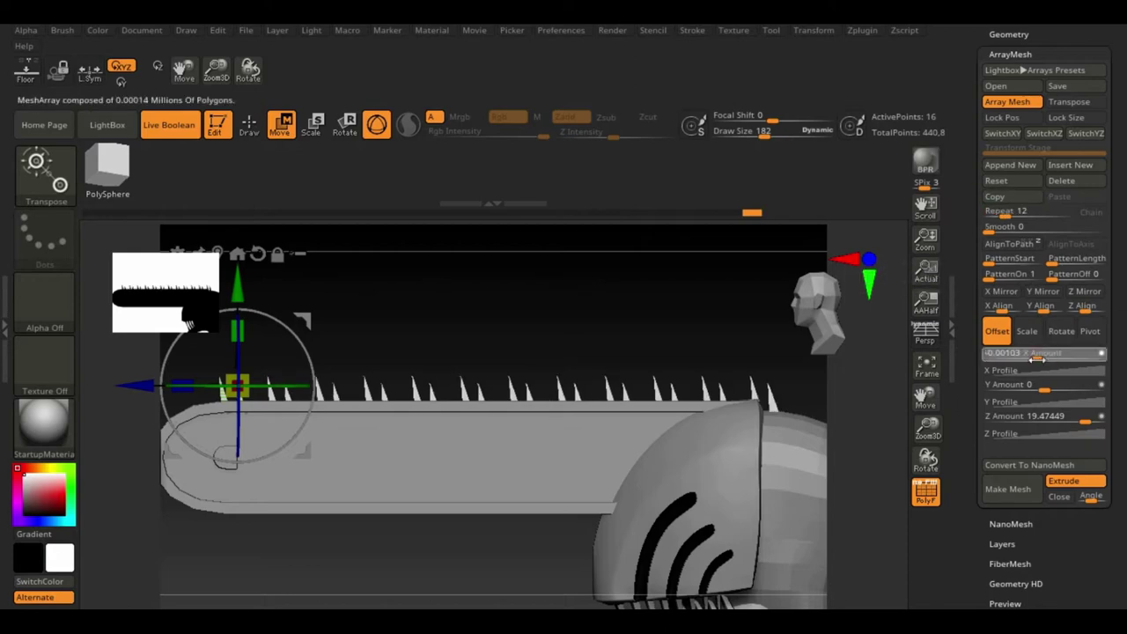
drag(617, 291, 457, 309)
drag(925, 396, 962, 380)
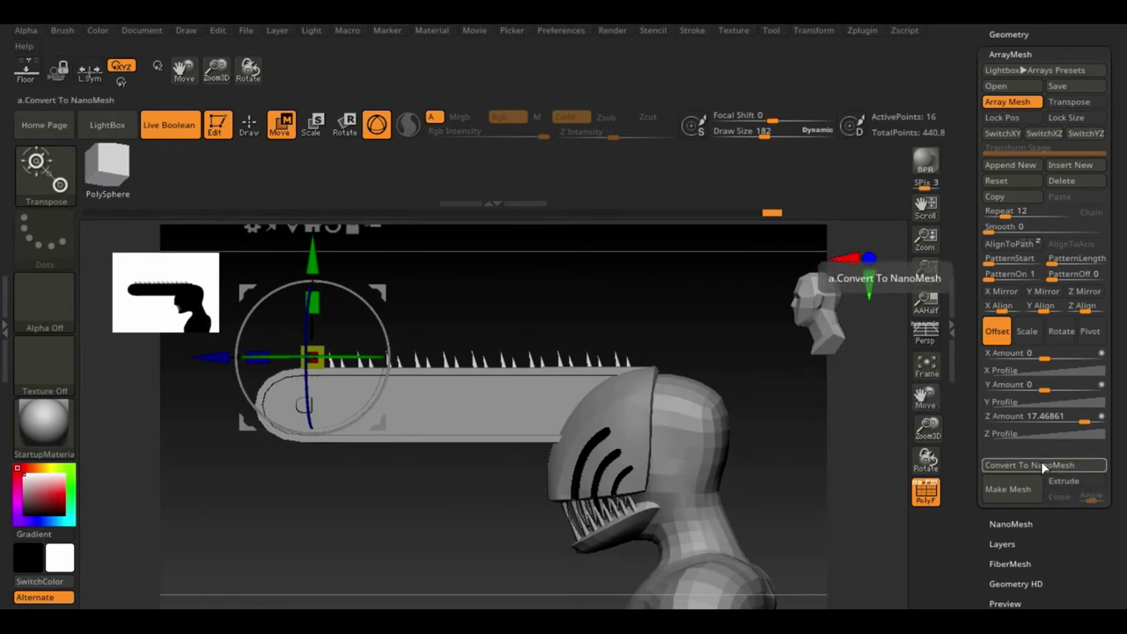
click(1061, 331)
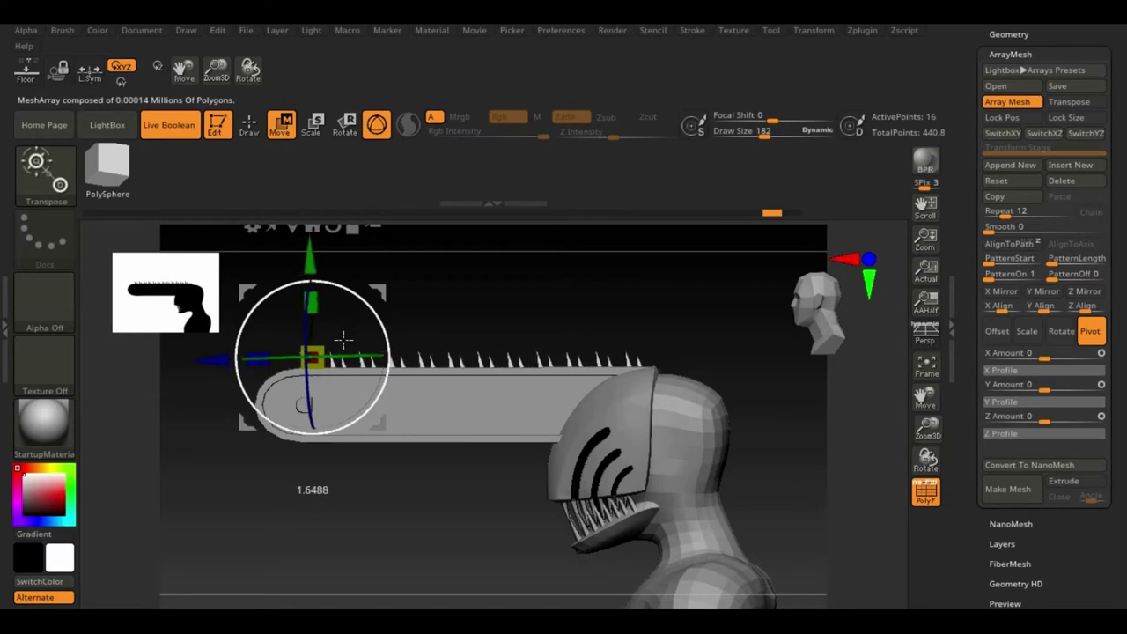
click(930, 326)
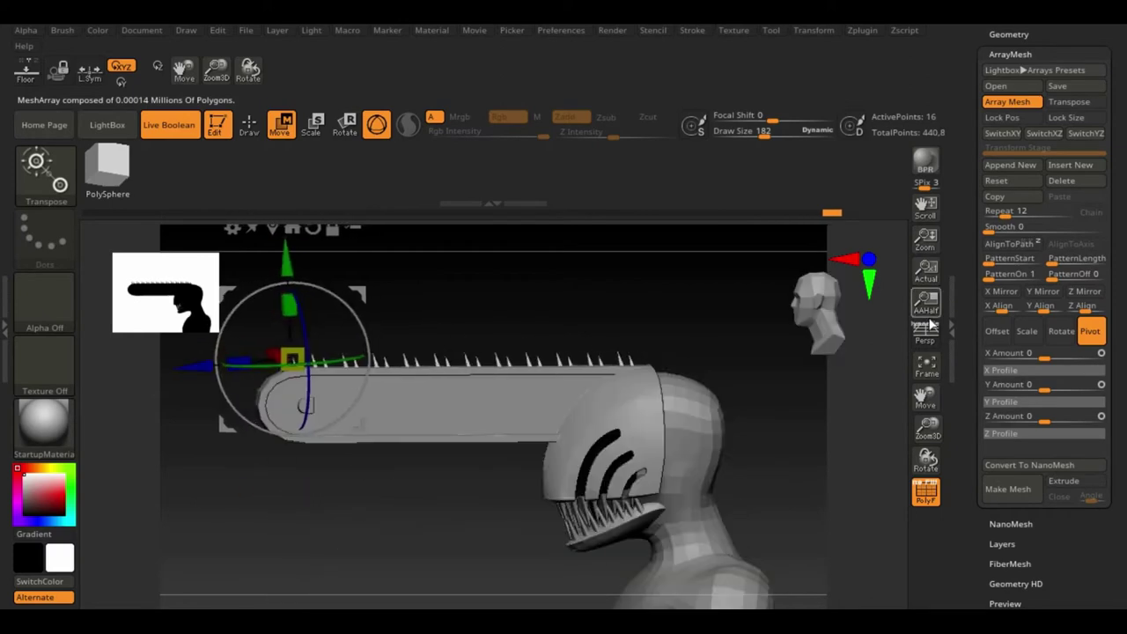
- Extend the spike array along the whole bar edge and around its rounded tip
click(250, 130)
key(w)
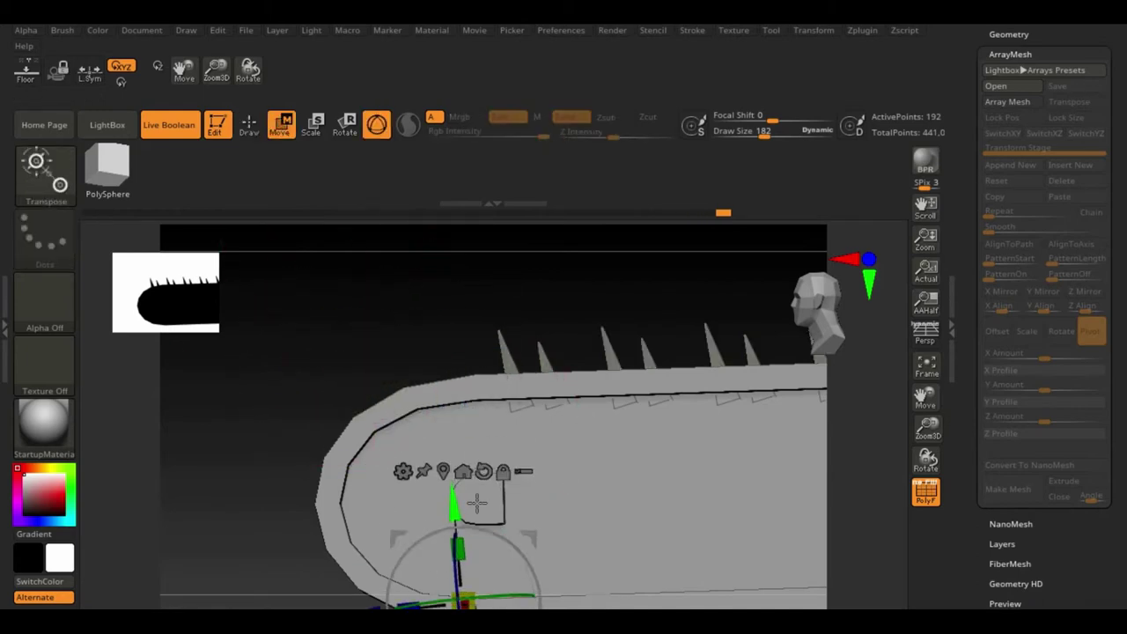
drag(477, 501, 466, 428)
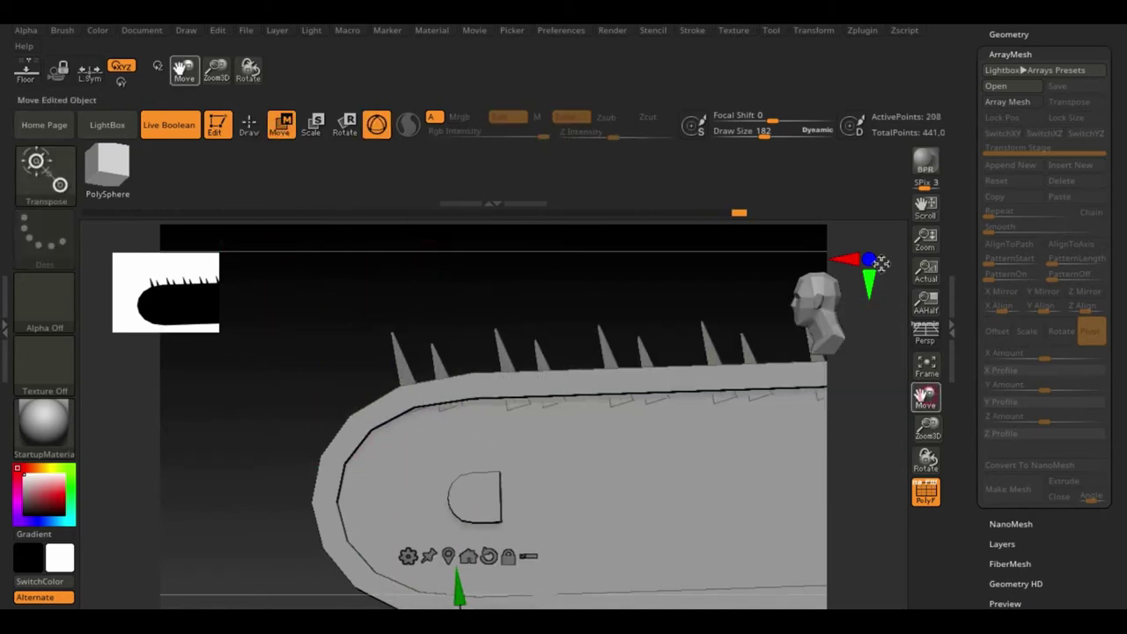
drag(279, 470, 441, 535)
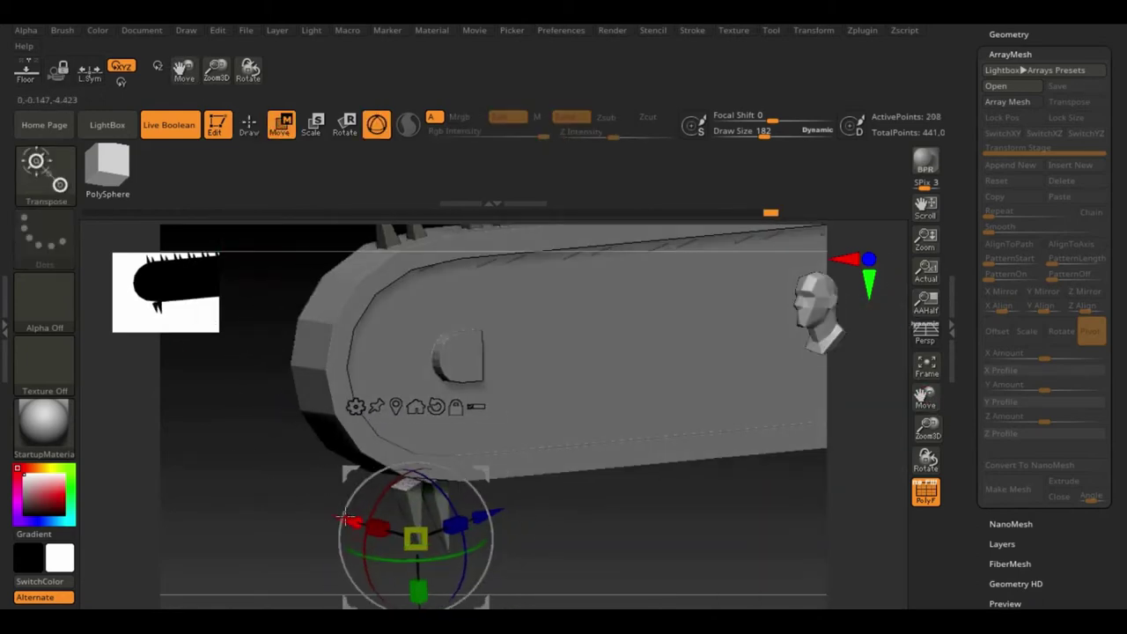
drag(925, 396, 964, 452)
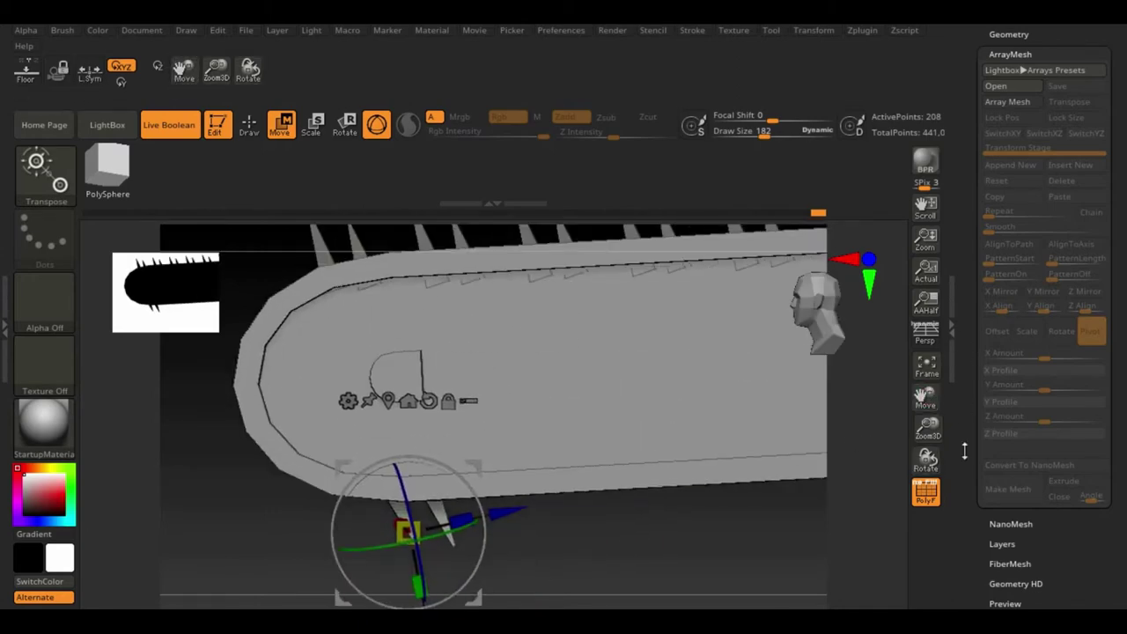
mouse_move(573, 364)
mouse_down()
mouse_move(637, 343)
mouse_move(657, 565)
mouse_move(464, 549)
mouse_move(553, 472)
mouse_up()
click(1007, 101)
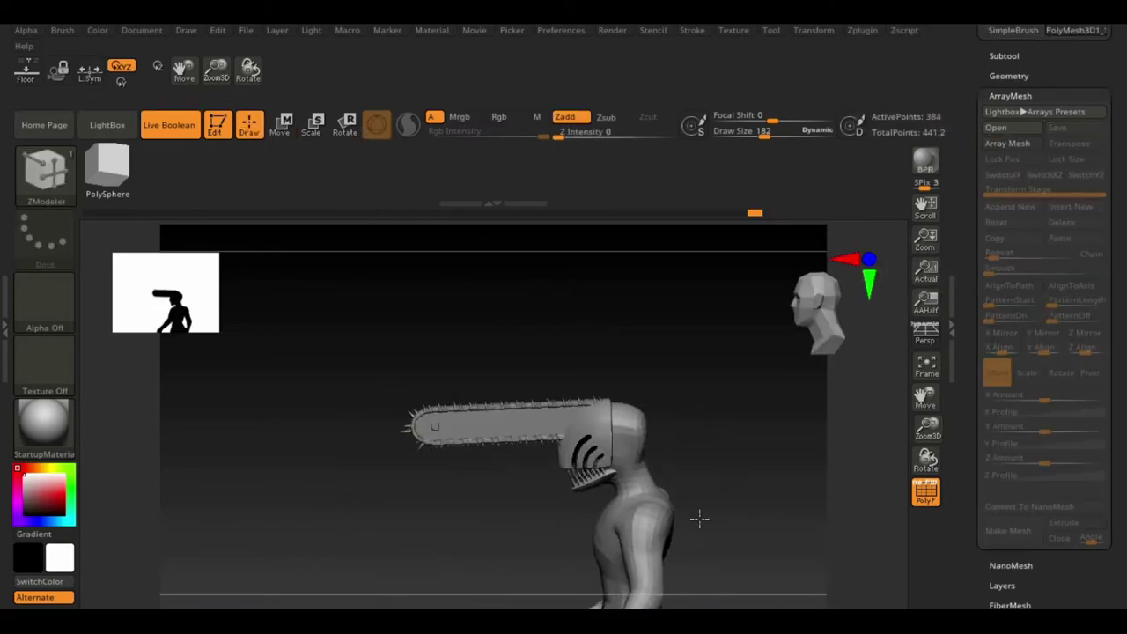
- Select the chainsaw bar subtool, switch to the ZModeler brush, and save the project
drag(699, 516, 684, 295)
click(283, 128)
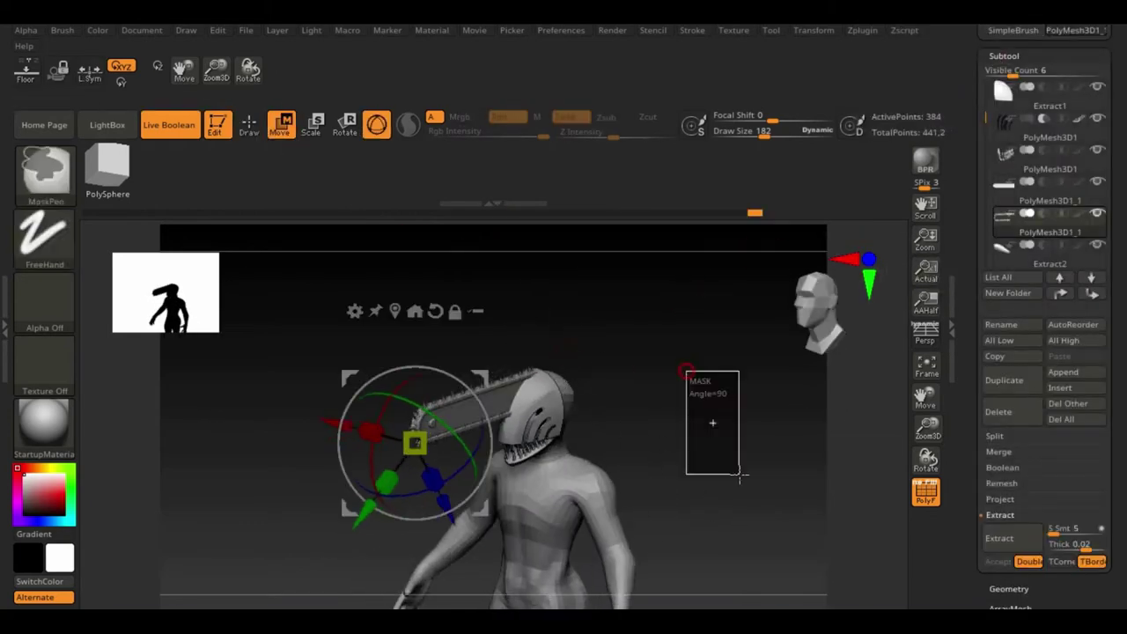
mouse_move(372, 429)
mouse_down()
mouse_move(234, 396)
mouse_move(314, 478)
mouse_up()
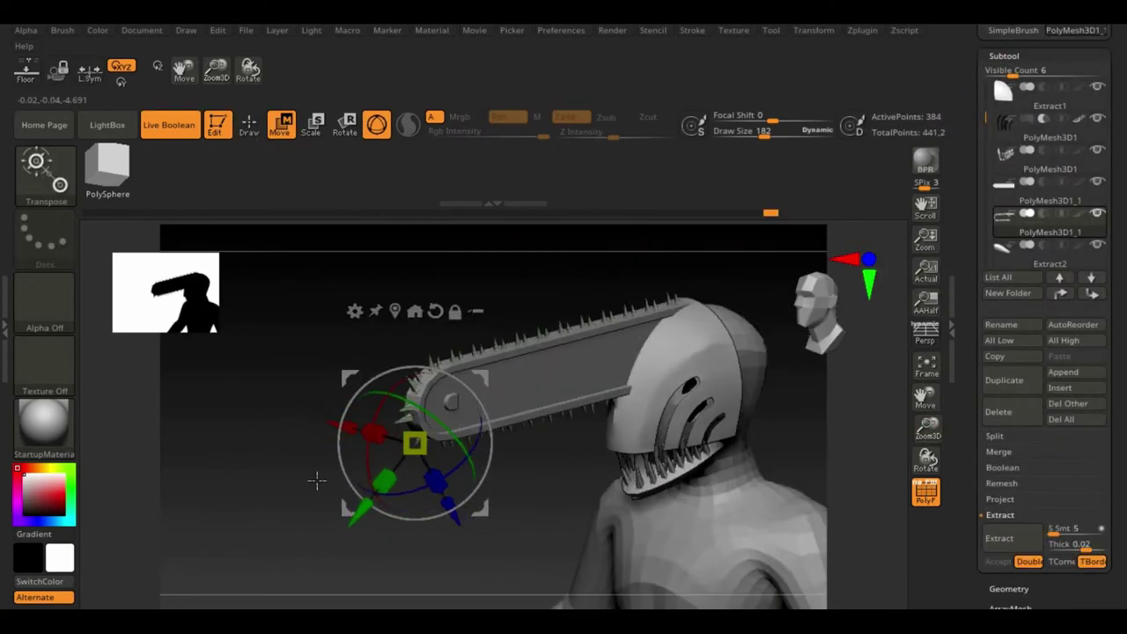
alt+click(325, 466)
mouse_move(927, 429)
mouse_down()
mouse_move(948, 395)
mouse_move(674, 452)
mouse_up()
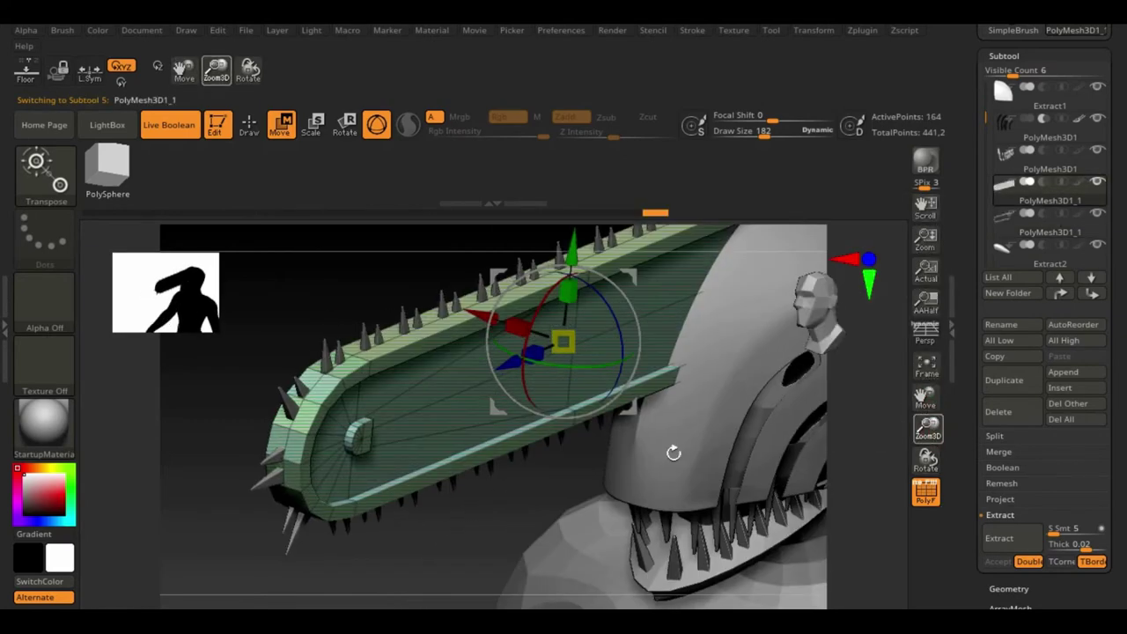
key(b)
key(z)
key(m)
click(1067, 58)
key(Return)
key(Return)
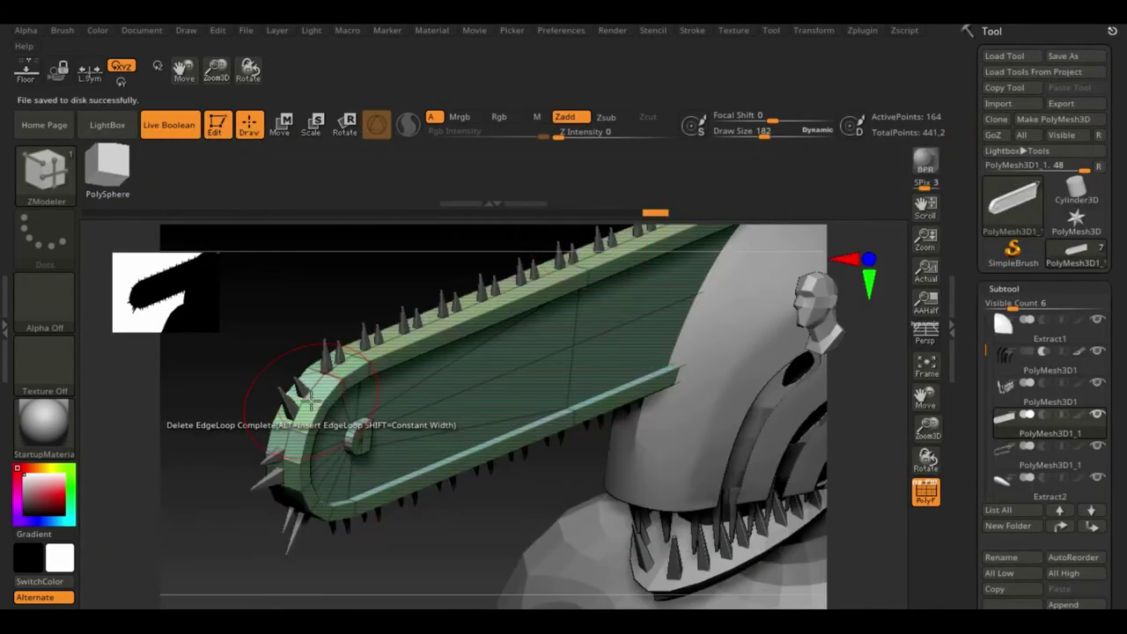
- Insert an extra edge loop across the chainsaw bar and review the whole figure
mouse_move(926, 458)
mouse_down()
mouse_move(920, 413)
mouse_move(321, 361)
mouse_up()
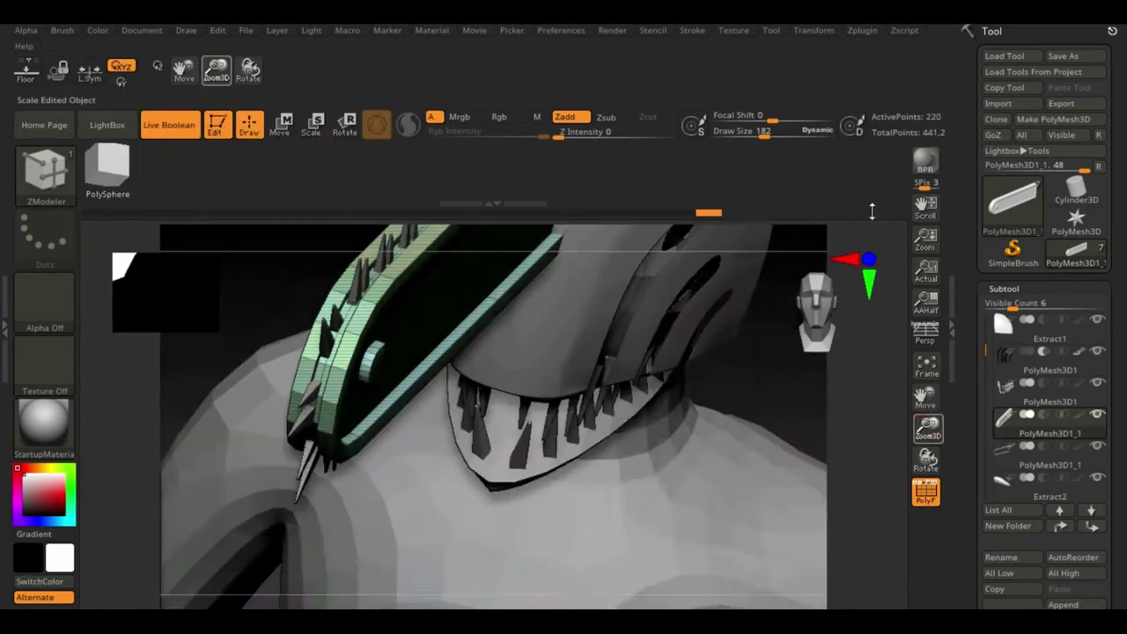
drag(399, 413, 669, 314)
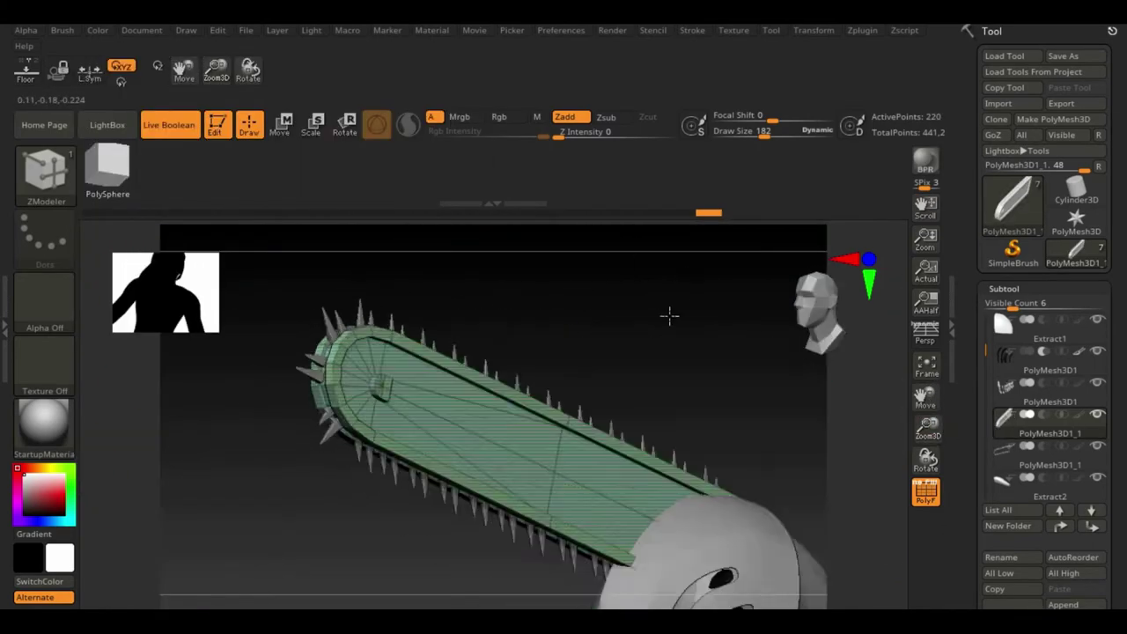
key(shift+f)
key(f)
mouse_move(770, 410)
mouse_down()
mouse_move(689, 395)
mouse_move(714, 455)
mouse_up()
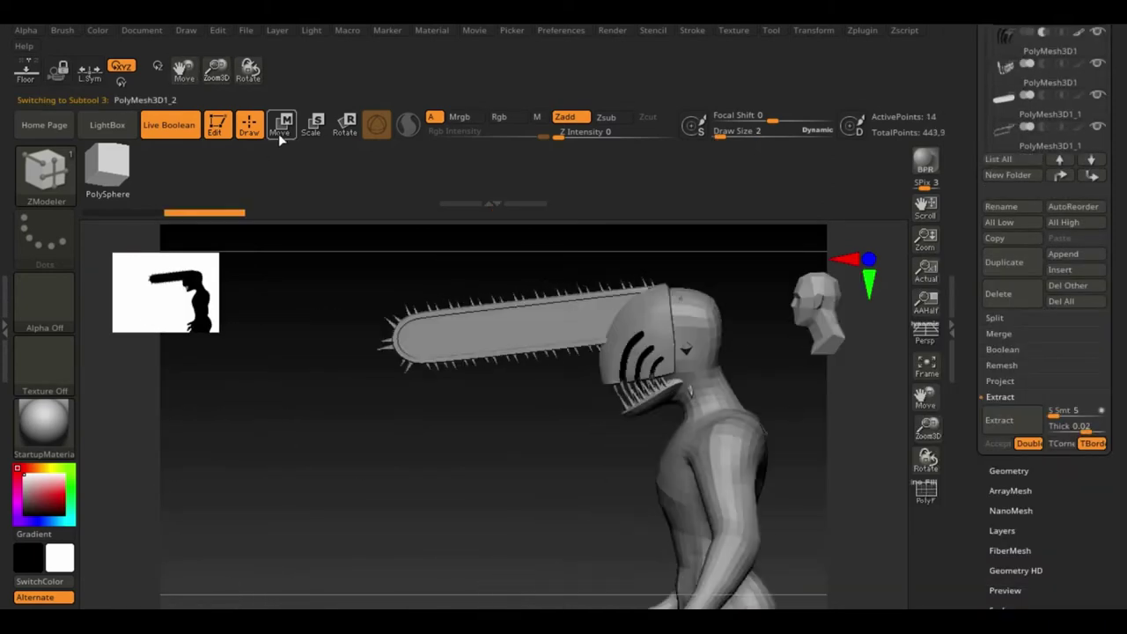
- Select the box piece above the helmet and show its polygroup wireframe
click(278, 131)
click(651, 280)
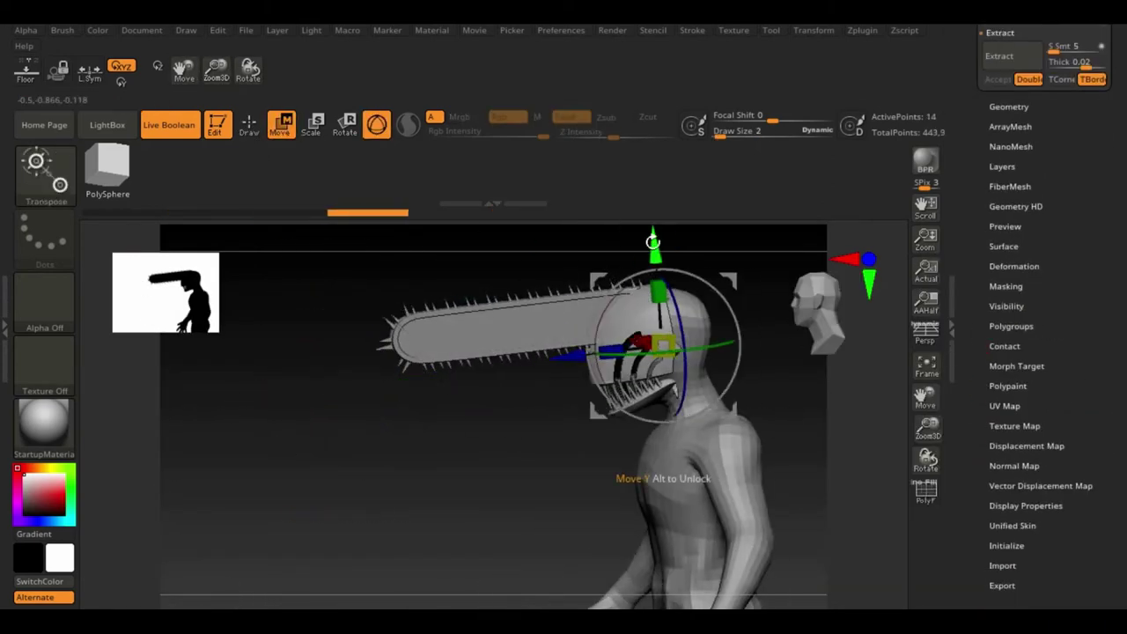
drag(669, 440, 486, 443)
scroll(1021, 352, down, 3)
click(1001, 280)
scroll(1048, 529, up, 5)
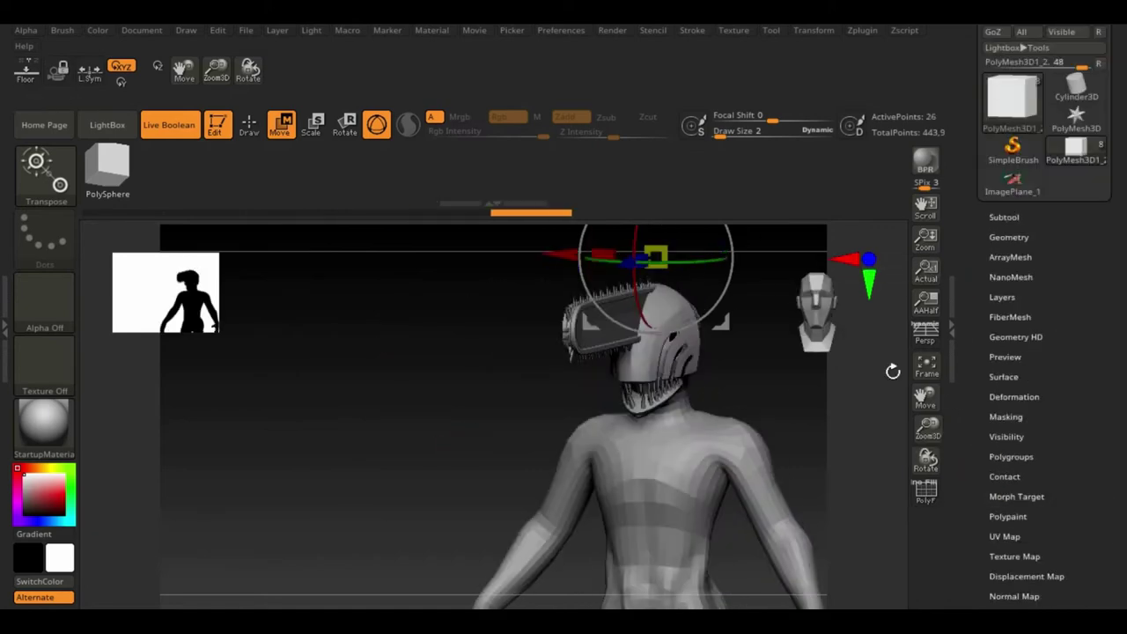
mouse_move(892, 370)
mouse_down()
mouse_move(734, 488)
mouse_move(804, 478)
mouse_up()
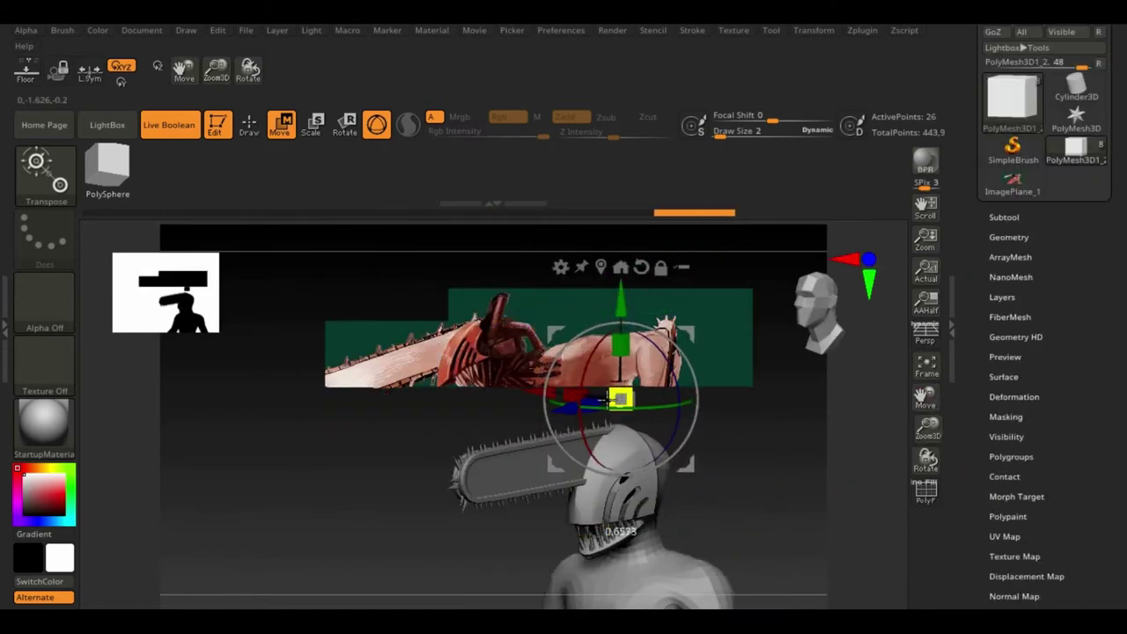
drag(925, 430, 924, 501)
click(925, 493)
- Using ZModeler QMesh Polygroup Island and Inset, extrude an L-shaped arm from the box
key(b)
key(z)
key(m)
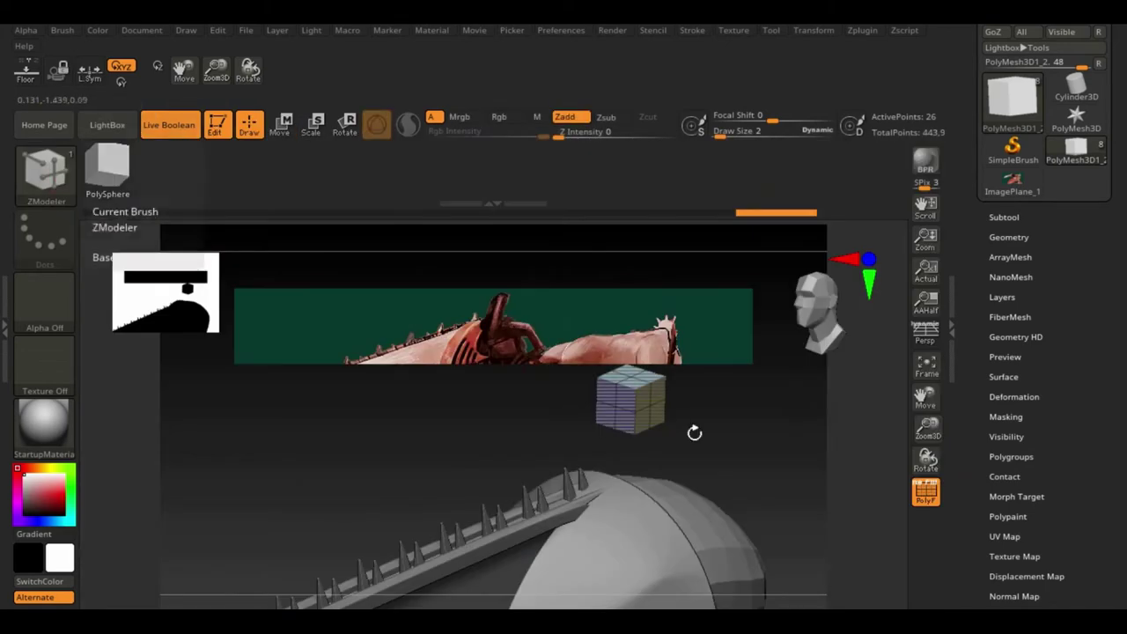
key(space)
click(775, 309)
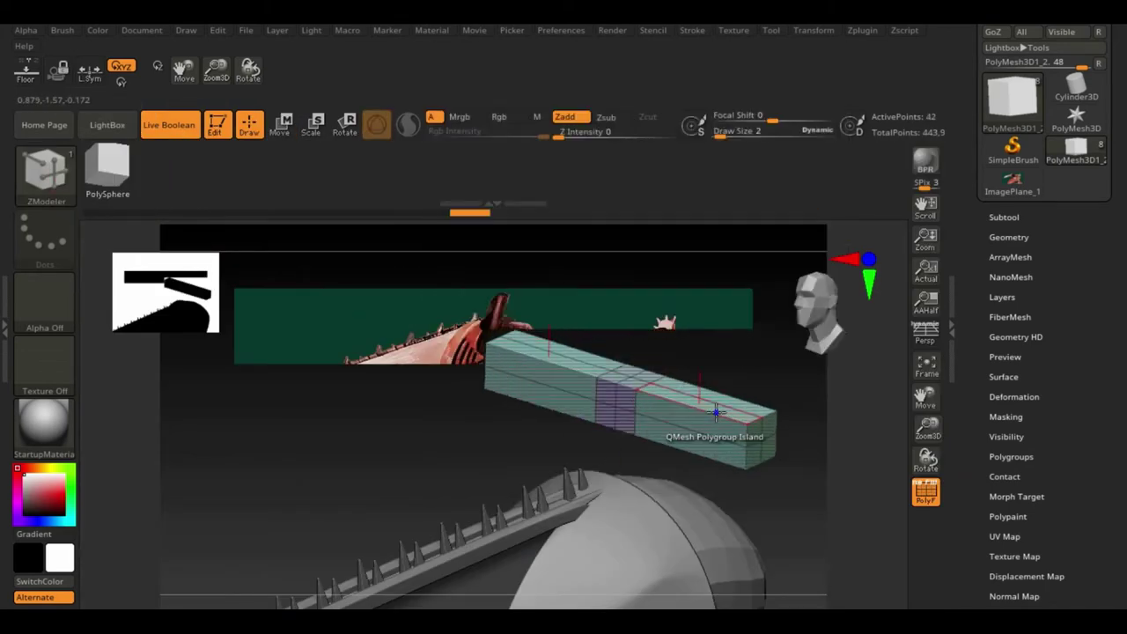
key(space)
click(693, 132)
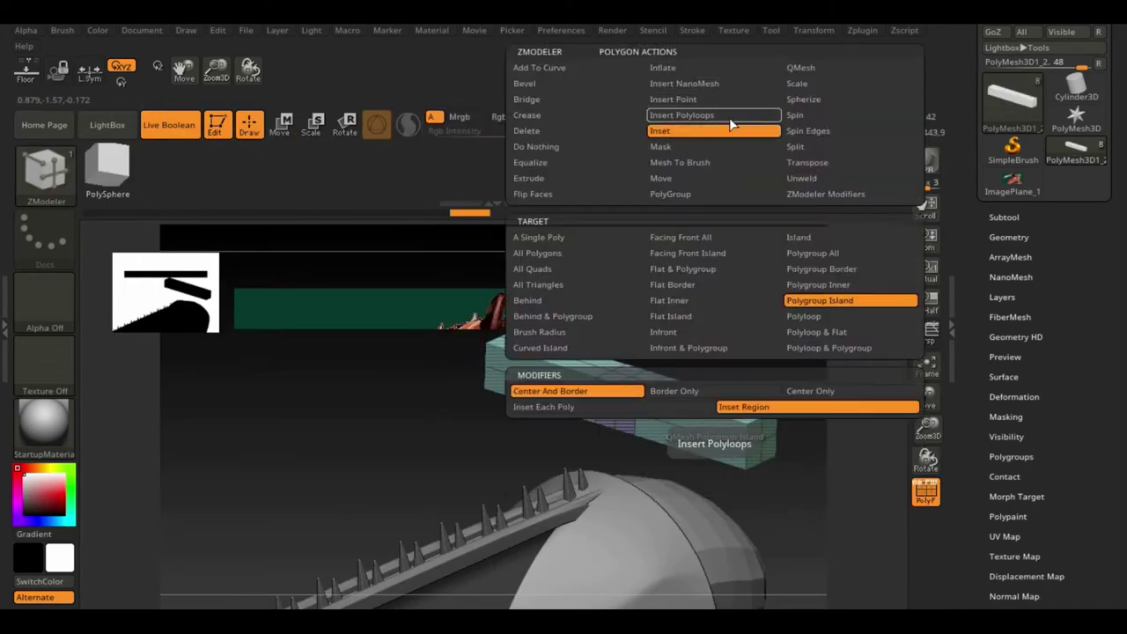
key(space)
drag(712, 420, 804, 211)
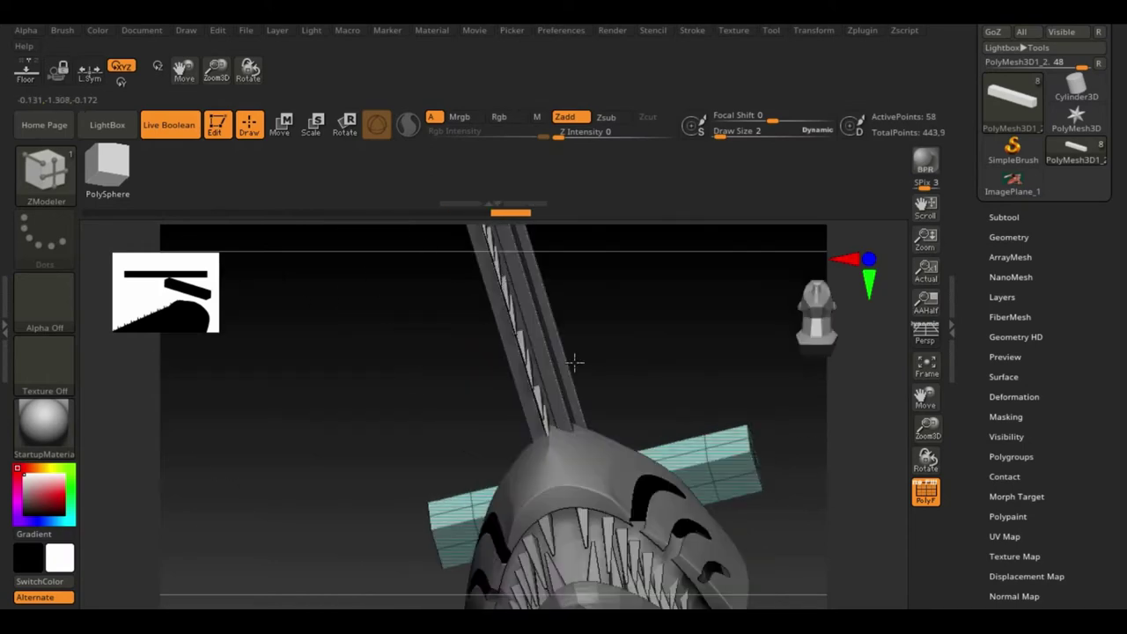
- Extrude the remaining legs to close the rectangular handle frame
key(space)
mouse_move(845, 414)
mouse_down()
mouse_move(811, 491)
mouse_move(761, 432)
mouse_move(737, 549)
mouse_up()
drag(927, 429, 929, 347)
mouse_move(845, 441)
mouse_down()
mouse_move(775, 440)
mouse_move(649, 511)
mouse_move(758, 493)
mouse_move(768, 480)
mouse_move(685, 346)
mouse_move(755, 472)
mouse_move(713, 333)
mouse_move(801, 432)
mouse_move(377, 259)
mouse_up()
key(space)
- Move the frame upright over the top of the chainsaw helmet
key(w)
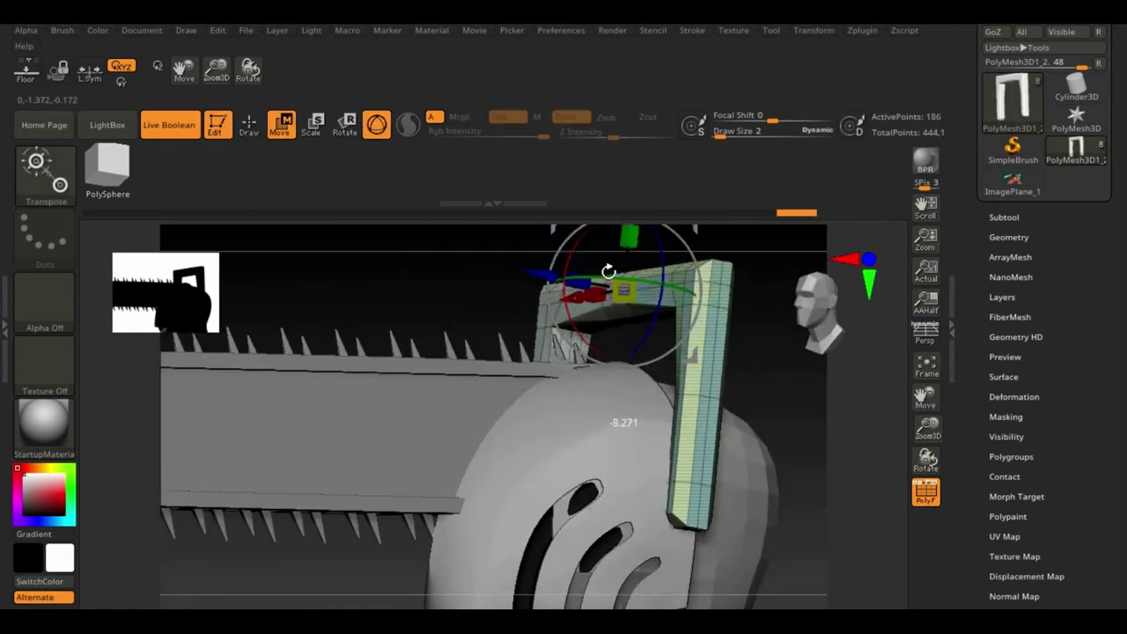
mouse_move(607, 282)
mouse_down()
mouse_move(880, 423)
mouse_move(818, 414)
mouse_up()
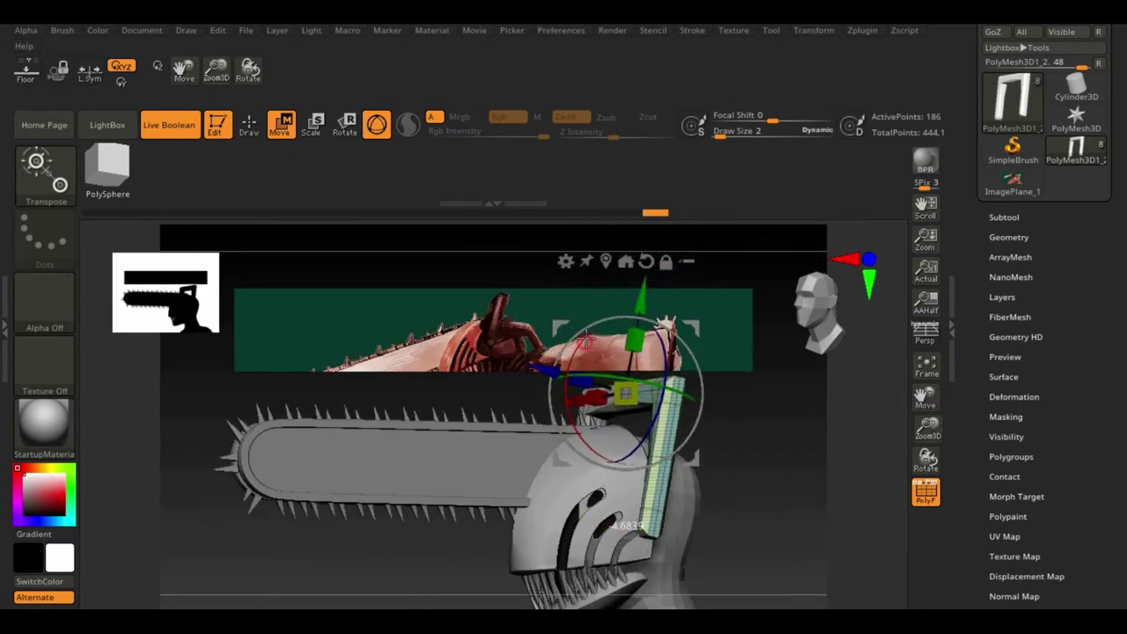
drag(585, 340, 847, 459)
drag(624, 356, 647, 304)
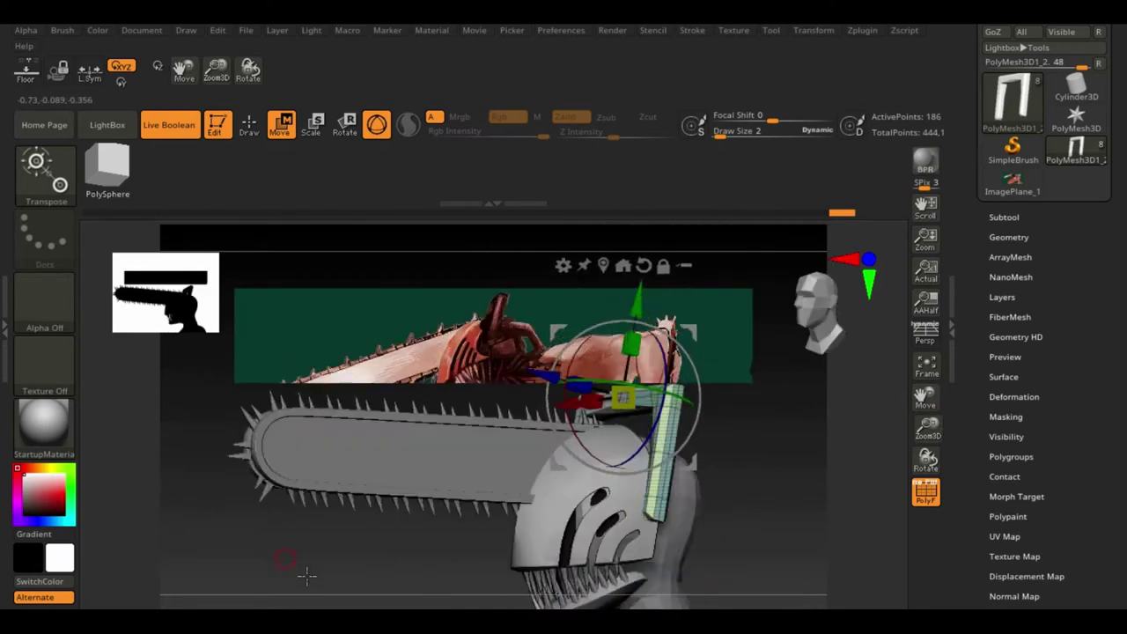
click(1003, 216)
click(1050, 330)
- Pick the primitive shapes insert-mesh brush from the brush library
key(b)
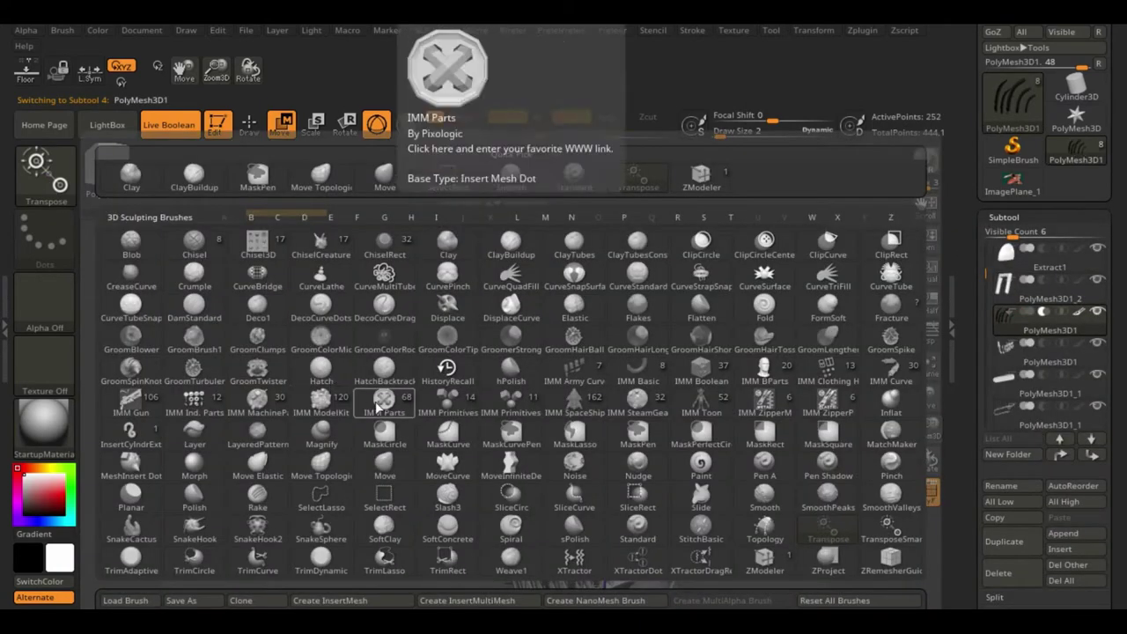
click(445, 438)
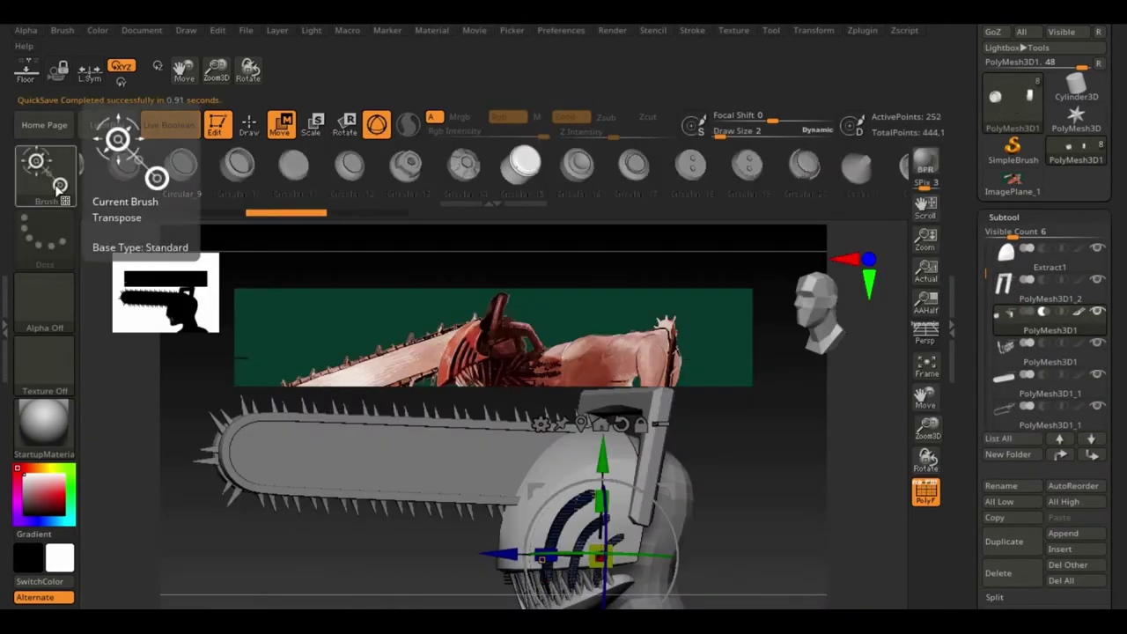
click(348, 175)
key(b)
click(216, 167)
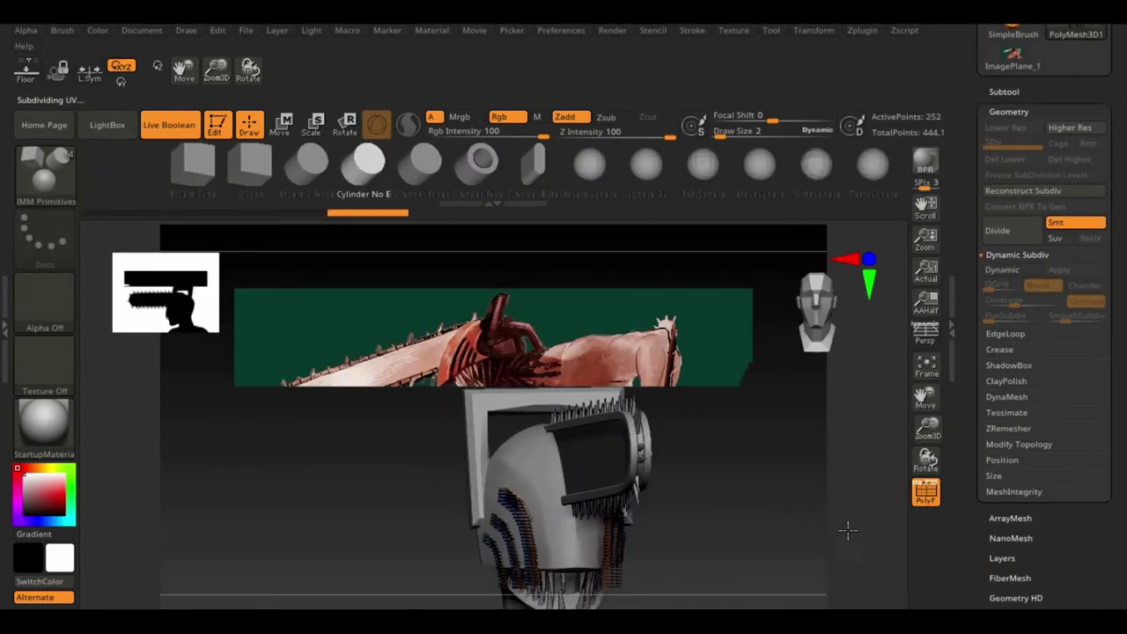
- Orbit around the chainsaw helmet to inspect the handle from several angles
drag(809, 503, 682, 546)
key(e)
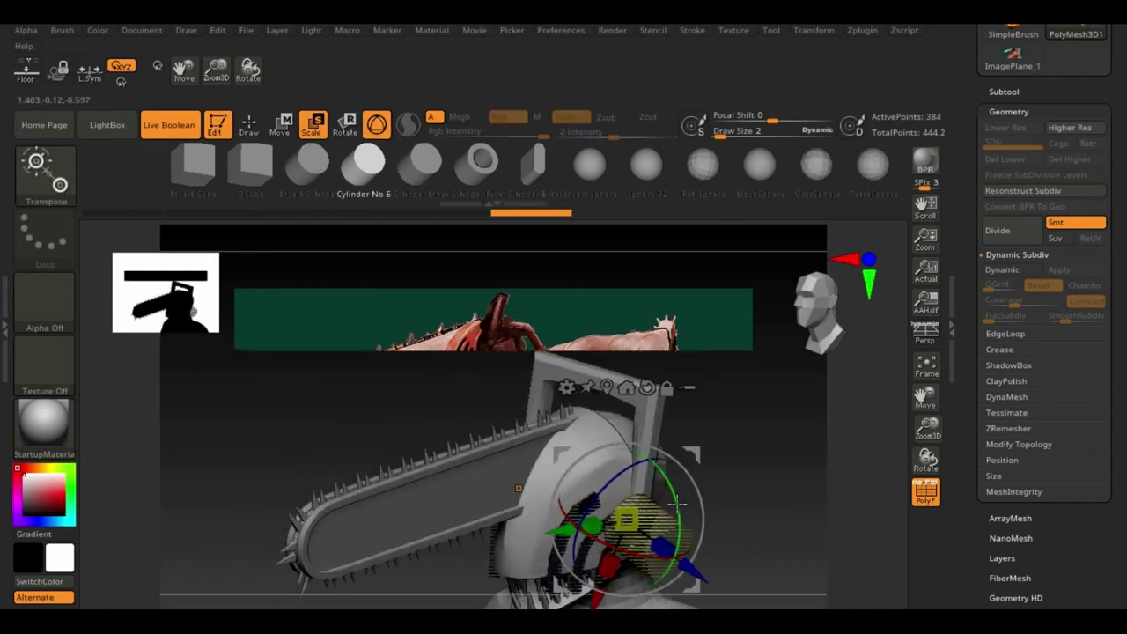
drag(762, 501, 748, 507)
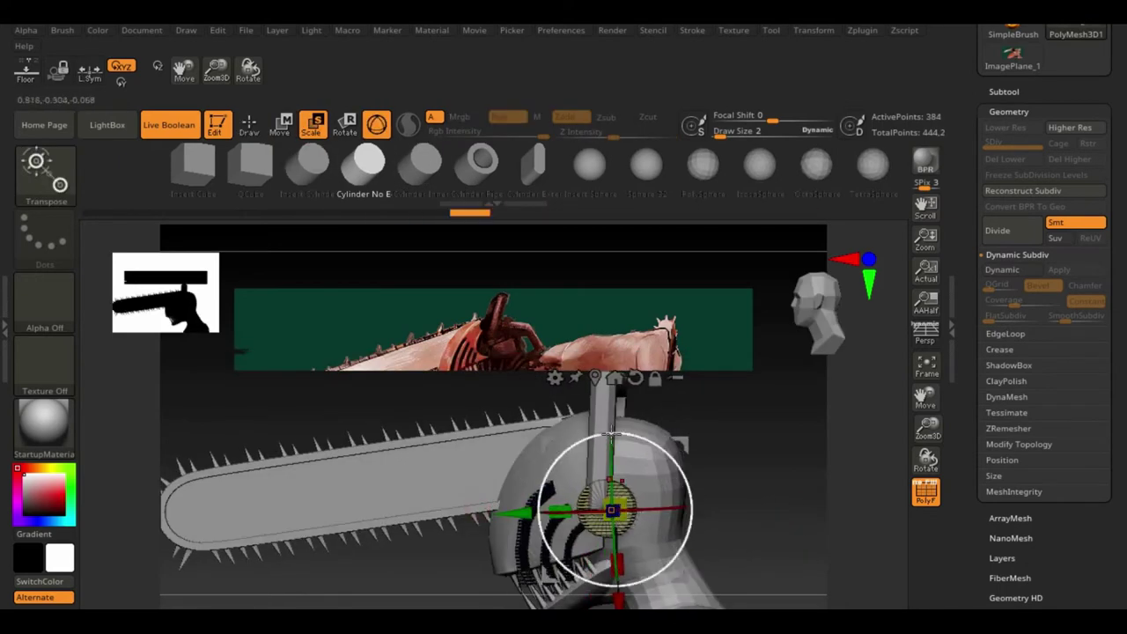
mouse_move(621, 586)
mouse_down()
mouse_move(748, 564)
mouse_move(800, 536)
mouse_move(669, 479)
mouse_up()
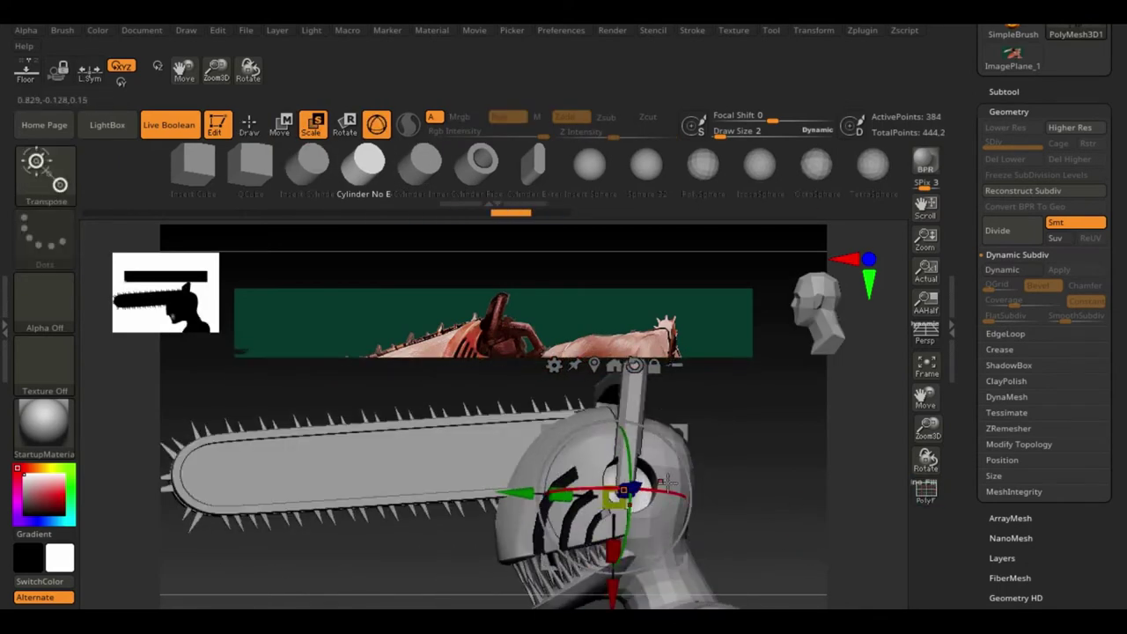
drag(799, 509, 788, 486)
mouse_move(677, 501)
mouse_down()
mouse_move(742, 473)
mouse_move(704, 493)
mouse_up()
click(1003, 91)
click(1015, 91)
- Check the handle with the PolyF wireframe, then expand the Tool > Subtool list
drag(458, 563, 411, 516)
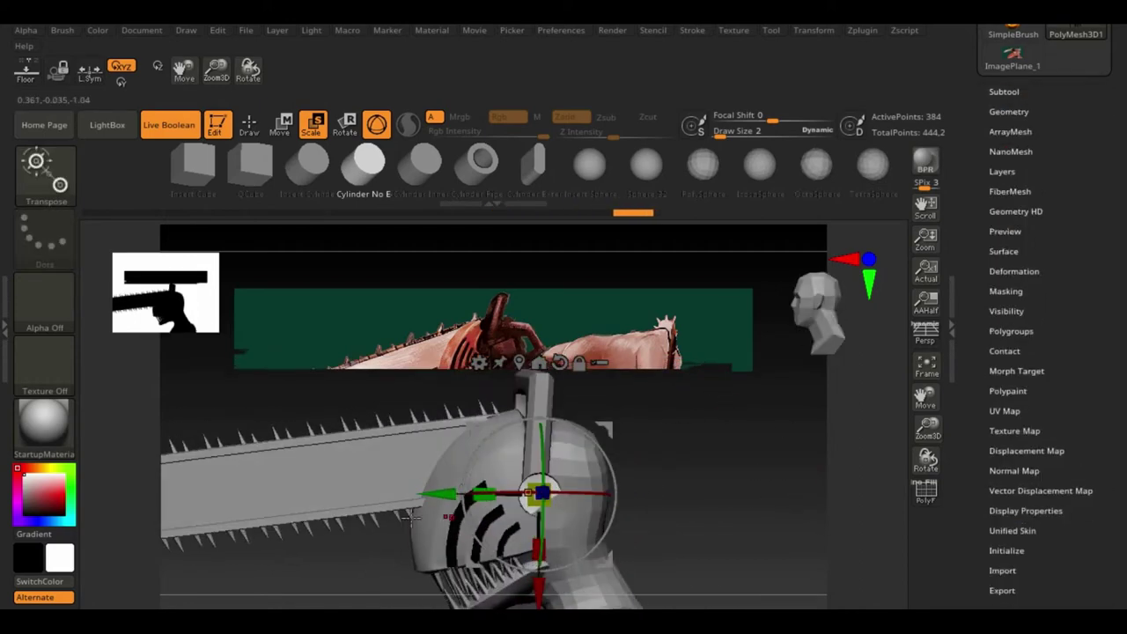
drag(726, 452, 750, 469)
key(shift+f)
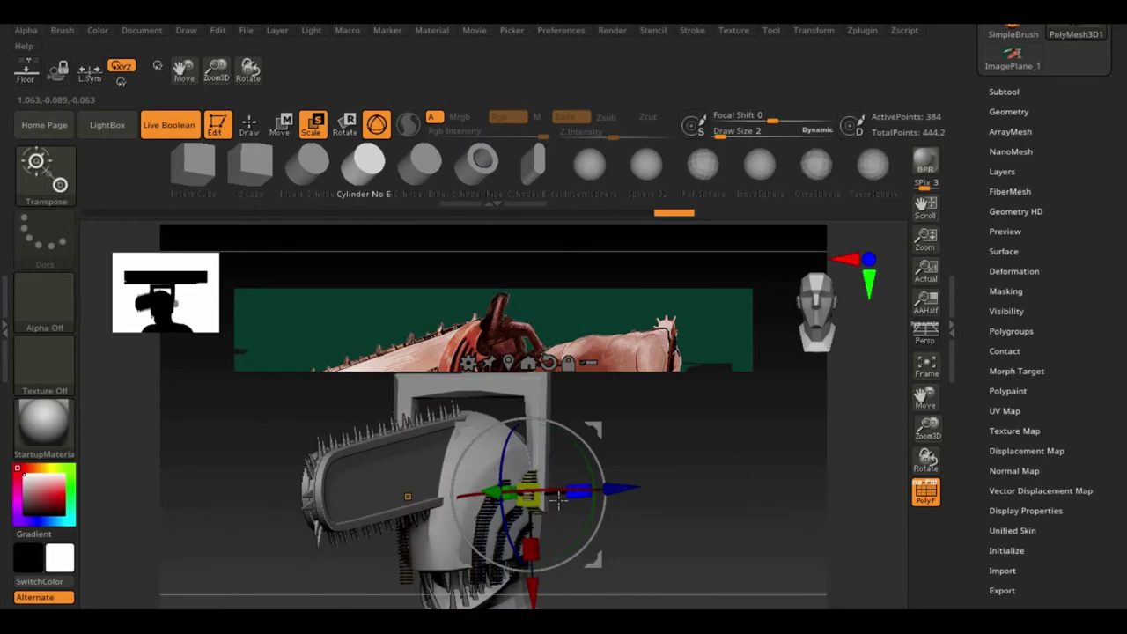
drag(706, 513, 426, 498)
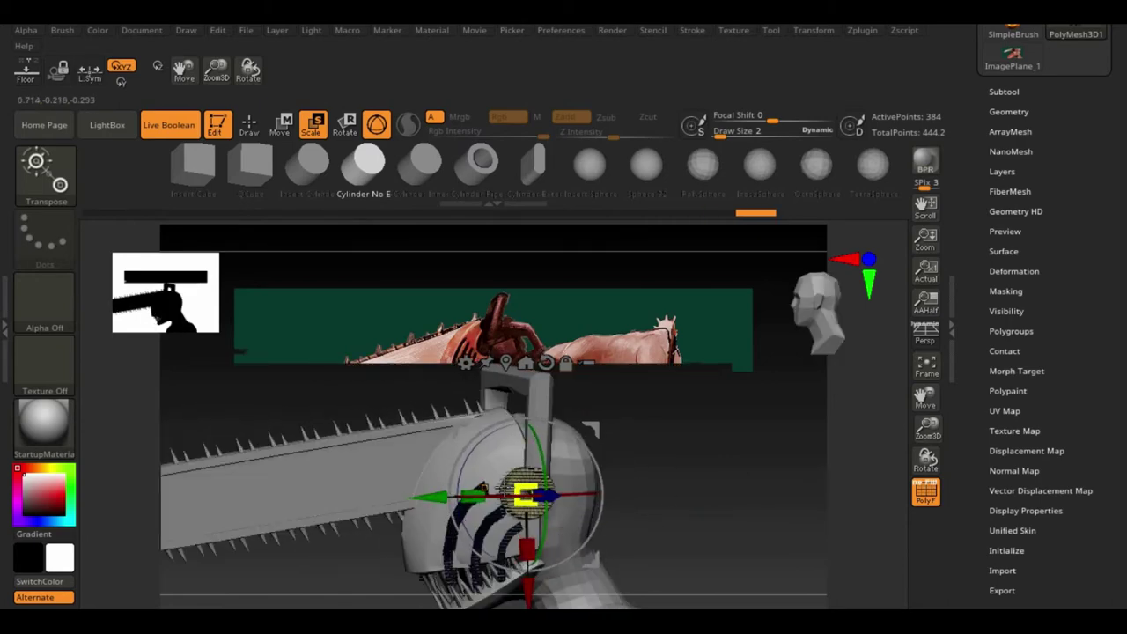
drag(704, 511, 745, 485)
key(shift+f)
drag(973, 259, 973, 349)
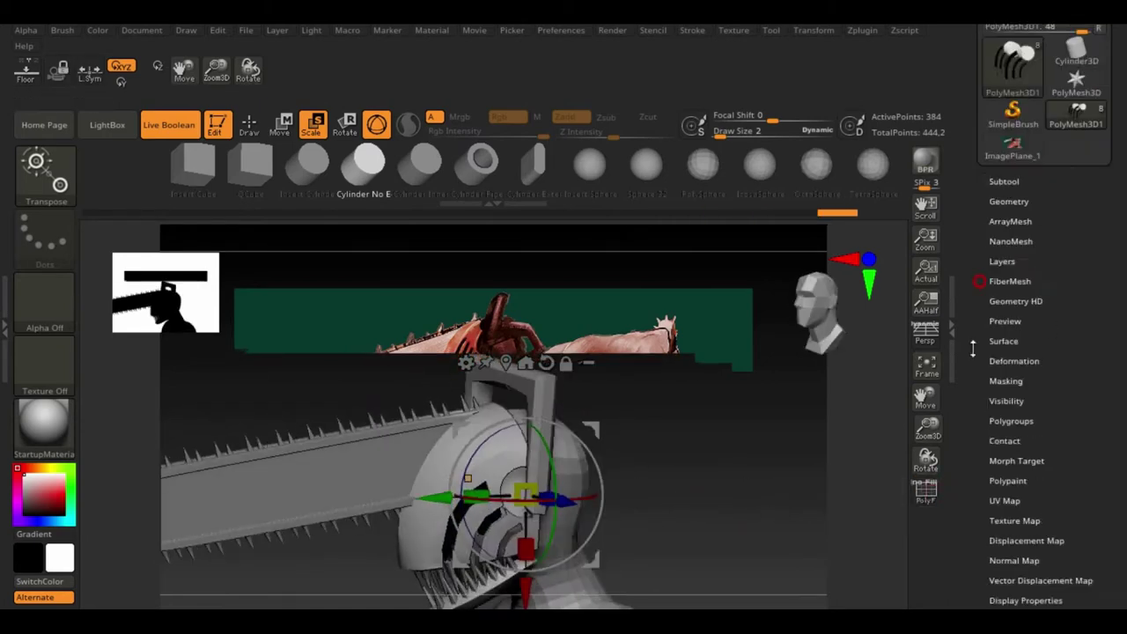
click(1012, 226)
- Activate the PolyMesh3D1_2 arch piece, look around the figure, and save the model
click(1004, 325)
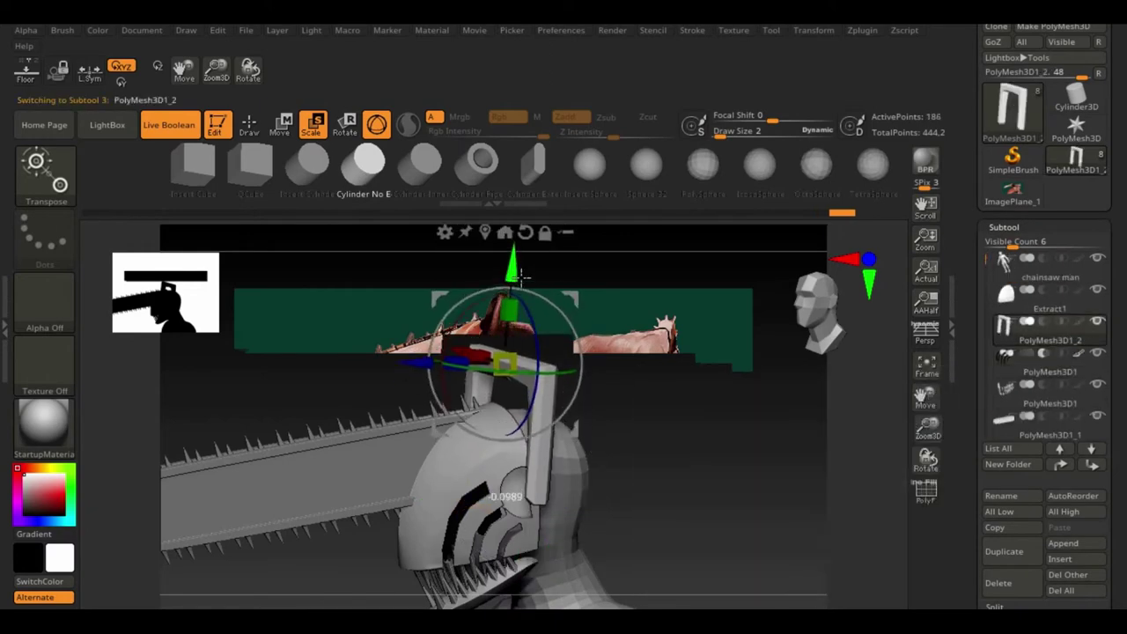
mouse_move(414, 369)
mouse_down()
mouse_move(784, 478)
mouse_move(754, 491)
mouse_move(717, 466)
mouse_move(934, 483)
mouse_move(623, 421)
mouse_move(631, 397)
mouse_up()
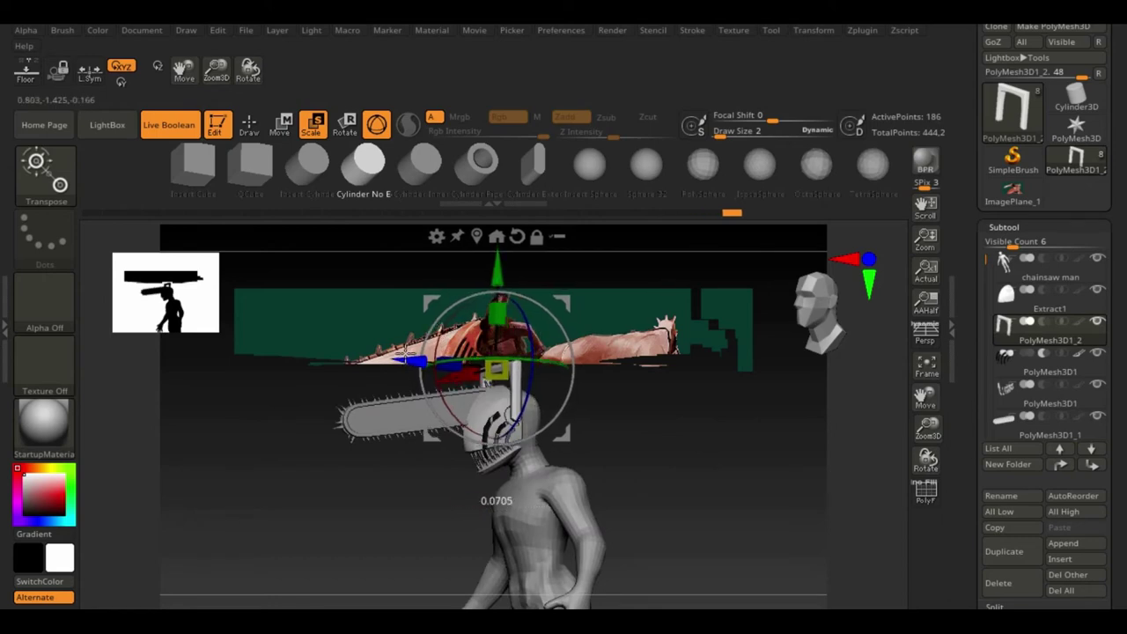
mouse_move(406, 351)
mouse_down()
mouse_move(737, 491)
mouse_move(636, 438)
mouse_move(493, 278)
mouse_up()
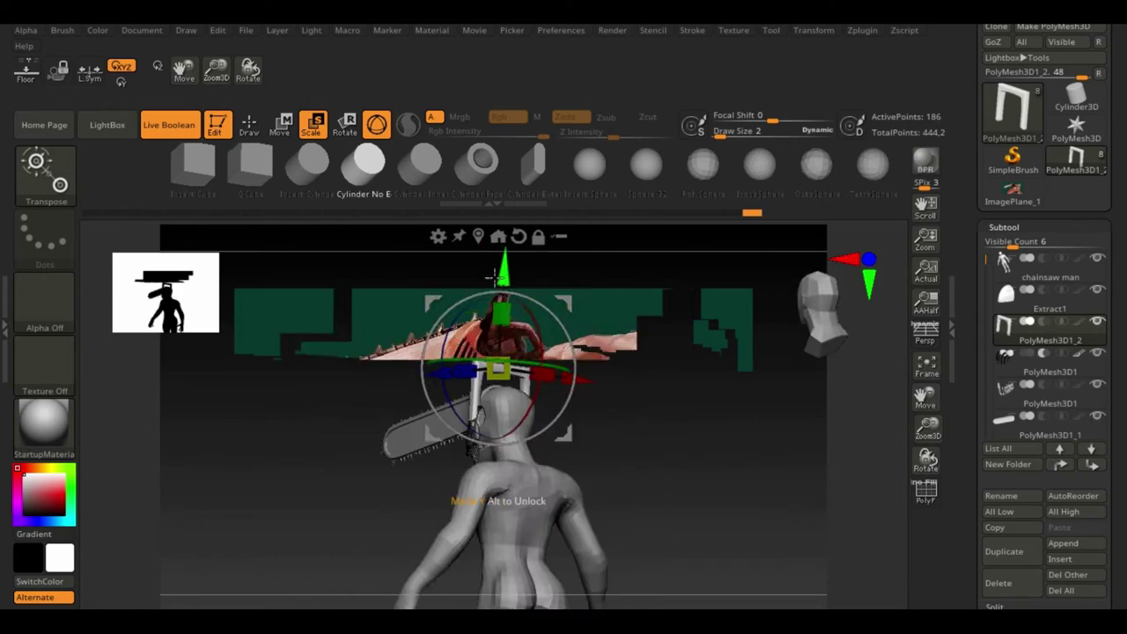
drag(502, 322, 401, 373)
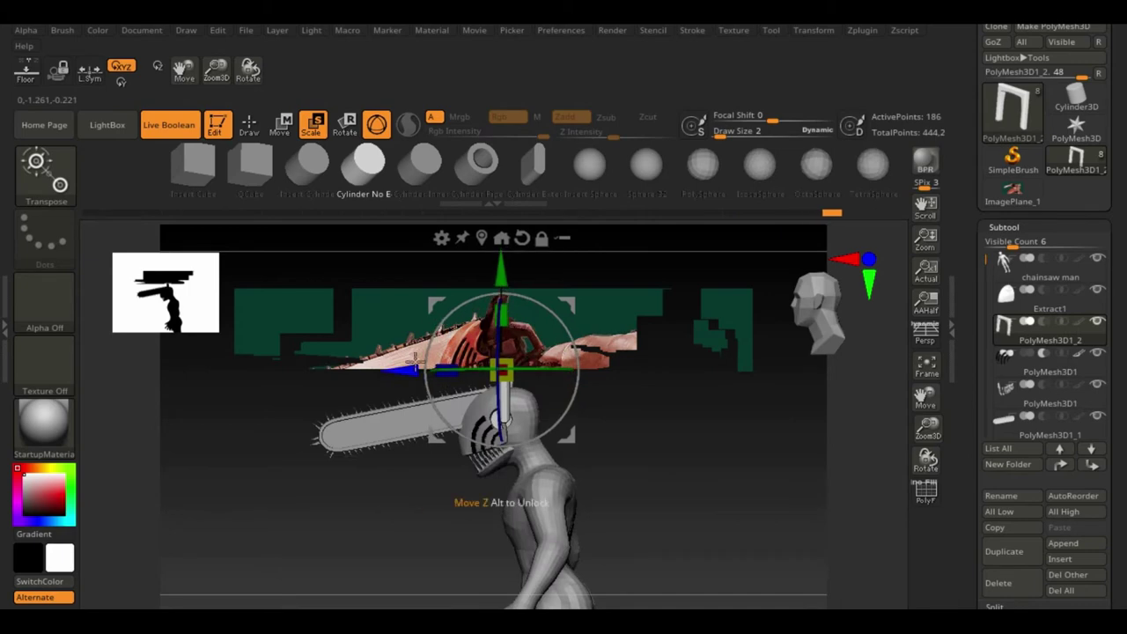
key(ctrl+s)
key(Return)
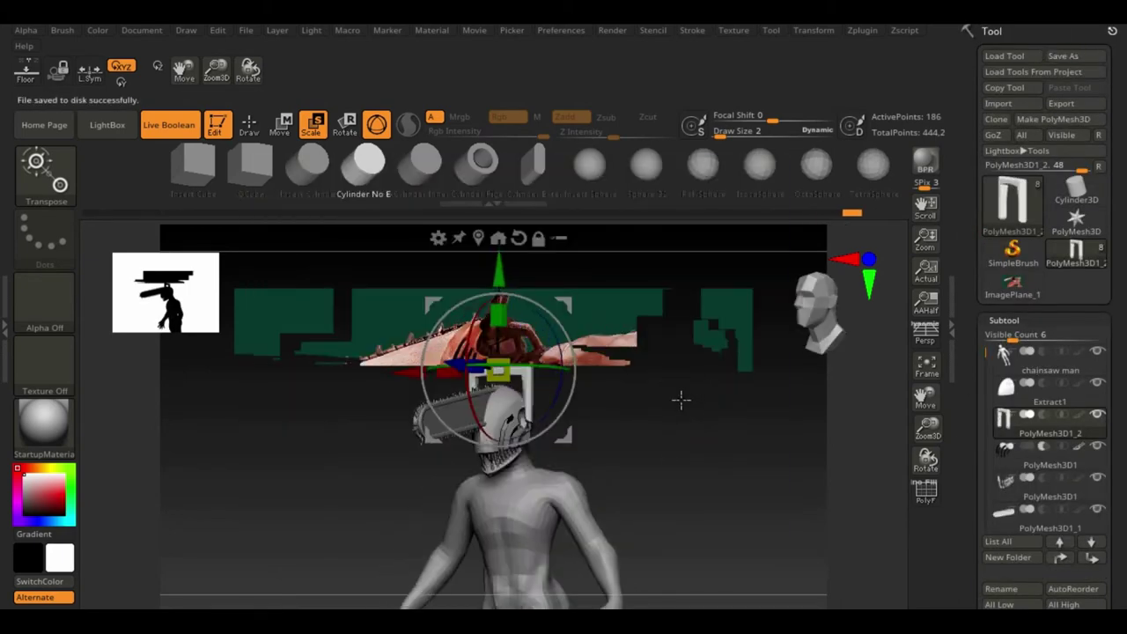
- Activate PolyMesh3D1 and inspect the chainsaw and head from side and rear views
mouse_move(929, 431)
mouse_down()
mouse_move(679, 491)
mouse_move(737, 496)
mouse_move(707, 495)
mouse_move(777, 473)
mouse_up()
alt+click(503, 440)
key(shift+f)
key(f)
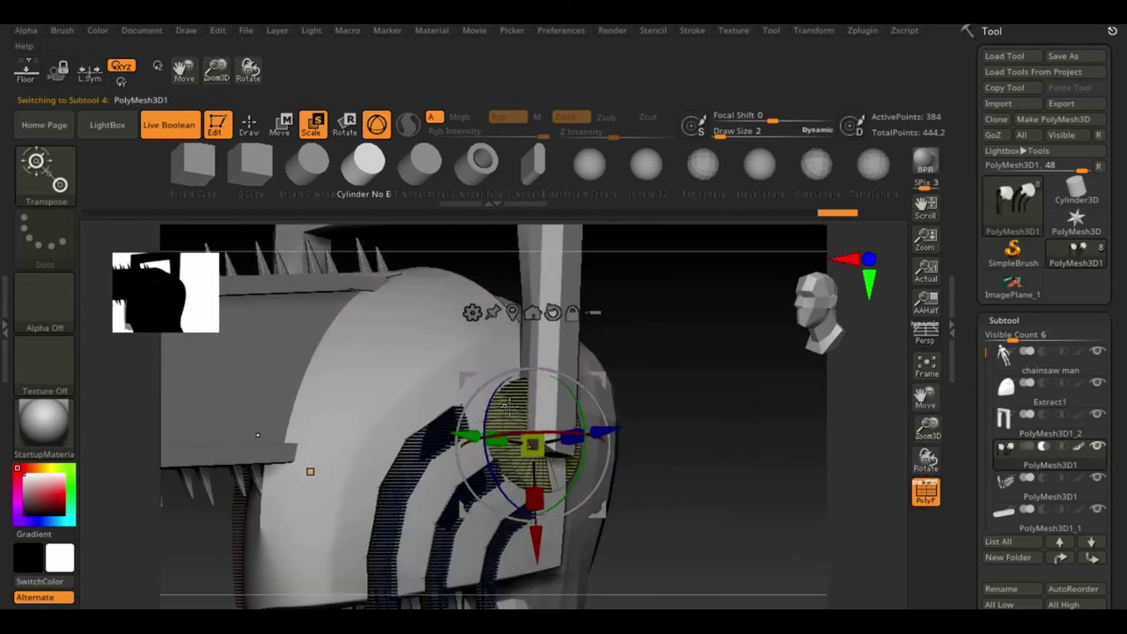
drag(634, 432, 787, 470)
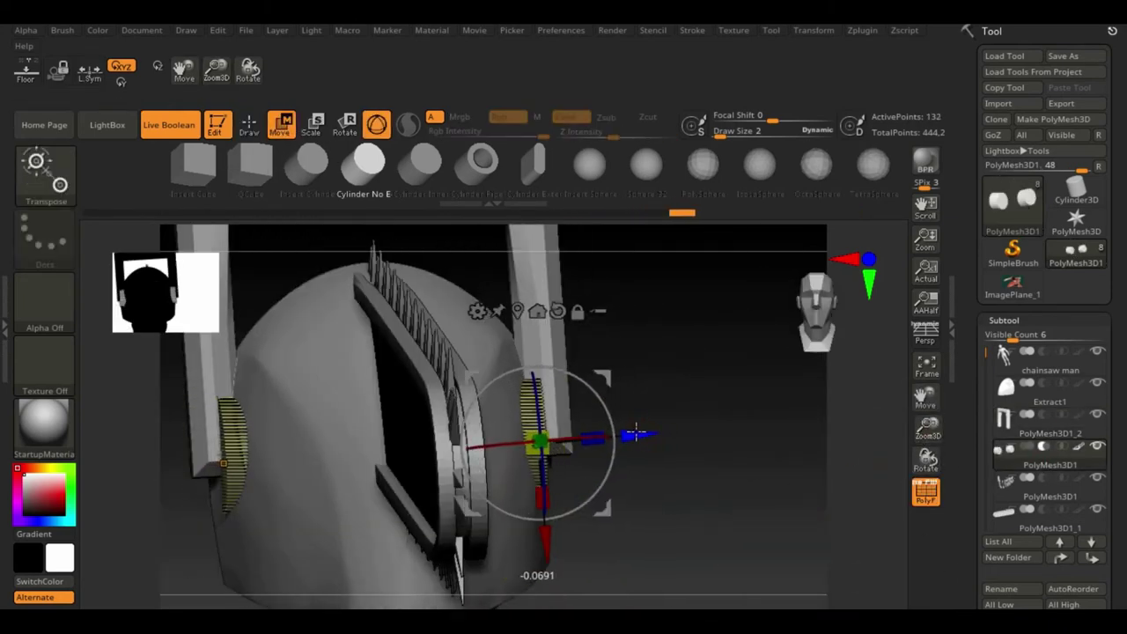
mouse_move(636, 431)
mouse_down()
mouse_move(675, 408)
mouse_move(579, 378)
mouse_up()
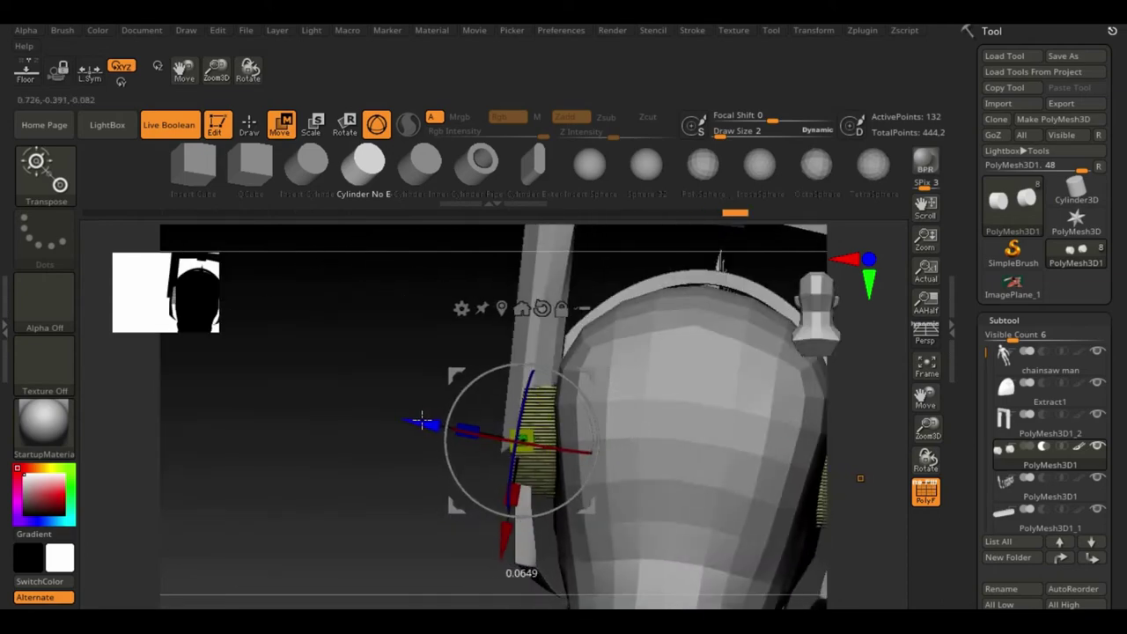
mouse_move(421, 422)
mouse_down()
mouse_move(680, 460)
mouse_move(752, 490)
mouse_move(701, 495)
mouse_up()
key(shift+f)
- Save the model to disk as chainsaw man.ZTL
key(q)
drag(693, 455, 682, 461)
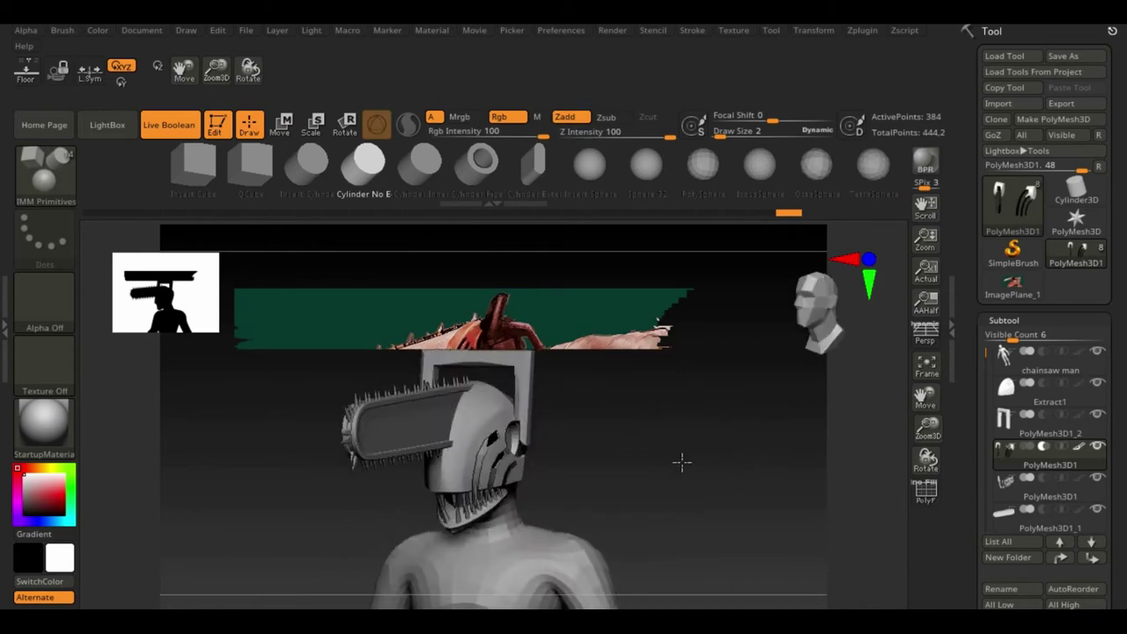
key(w)
mouse_move(486, 264)
mouse_down()
mouse_move(671, 448)
mouse_move(642, 453)
mouse_move(659, 432)
mouse_up()
click(1062, 55)
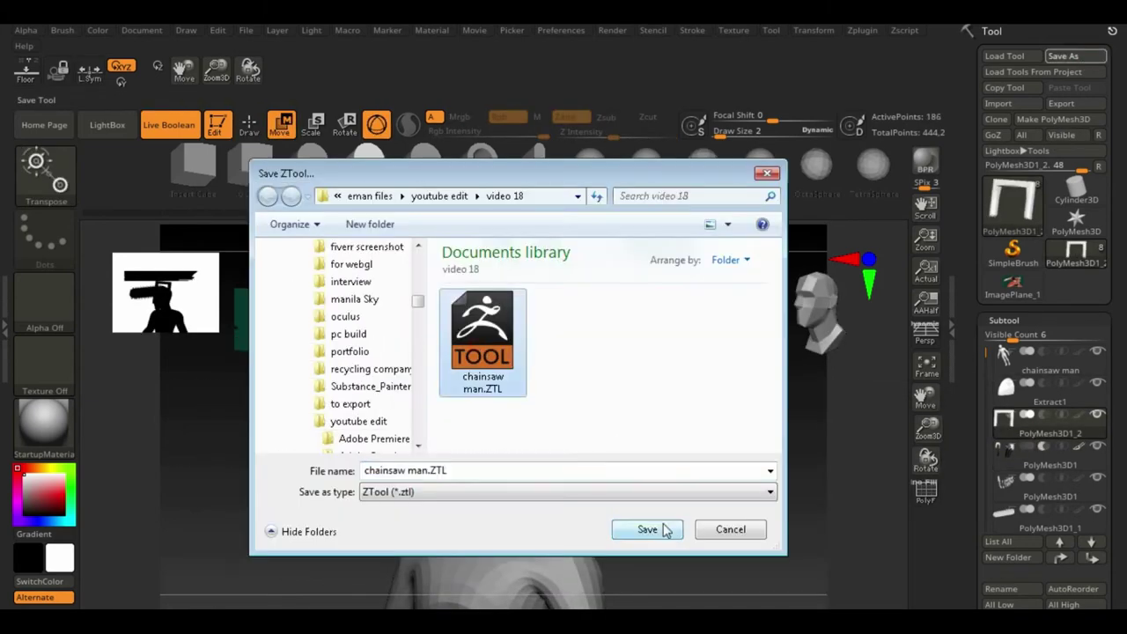
click(649, 529)
click(1012, 201)
- Create a Cylinder3D with Initialize HDivide 10, scale it thin, and make it a PolyMesh3D
click(551, 275)
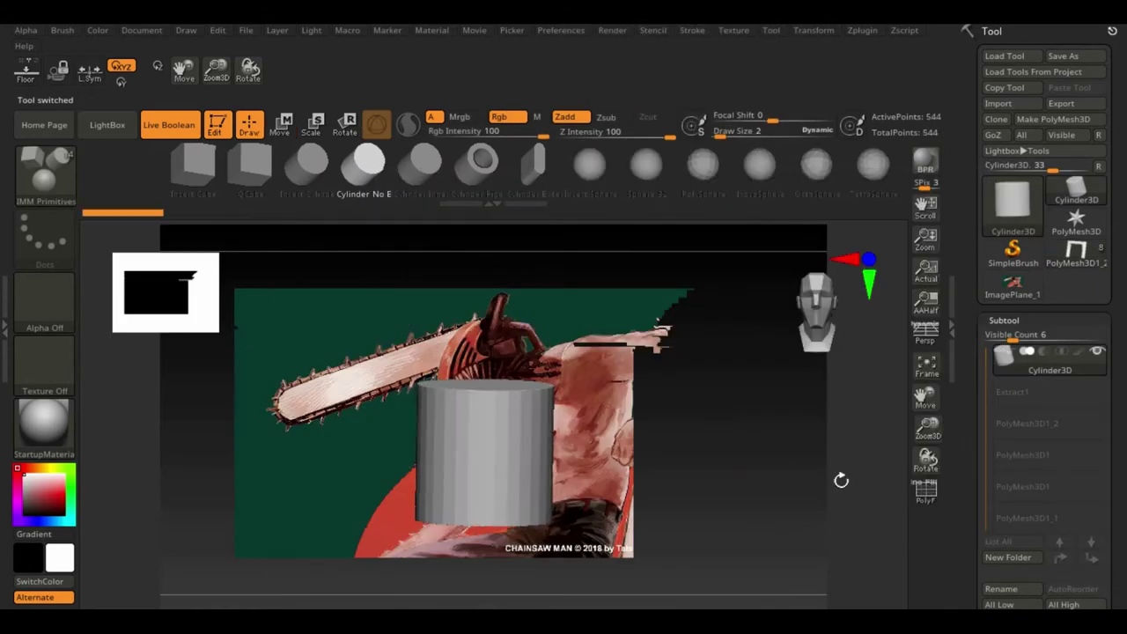
click(1004, 319)
drag(1025, 382, 1025, 308)
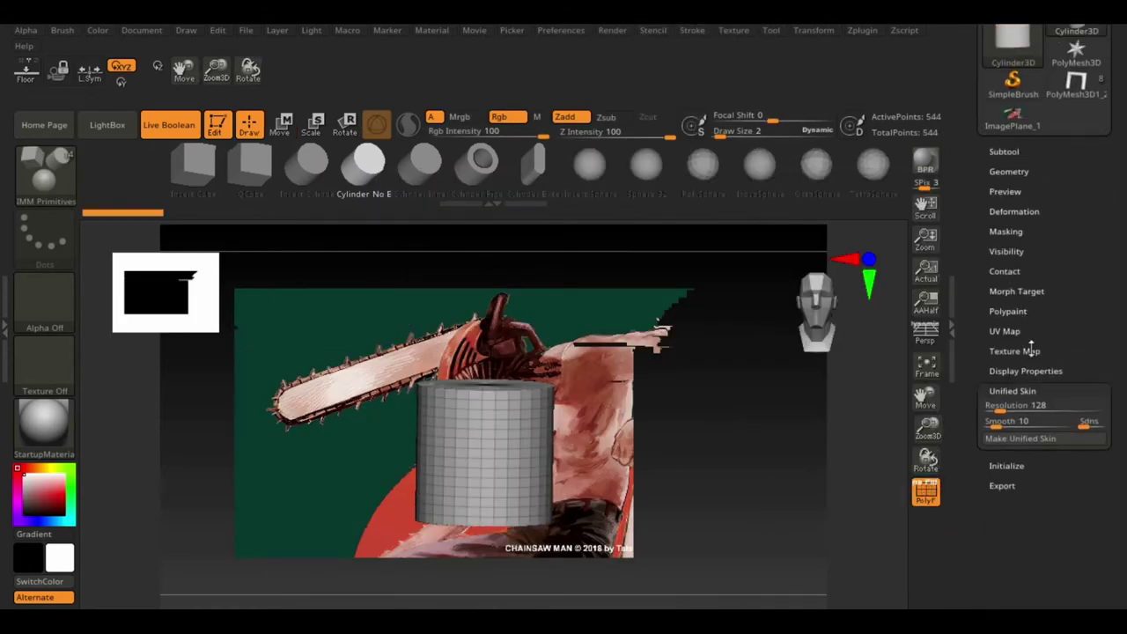
click(1006, 466)
drag(989, 466, 991, 470)
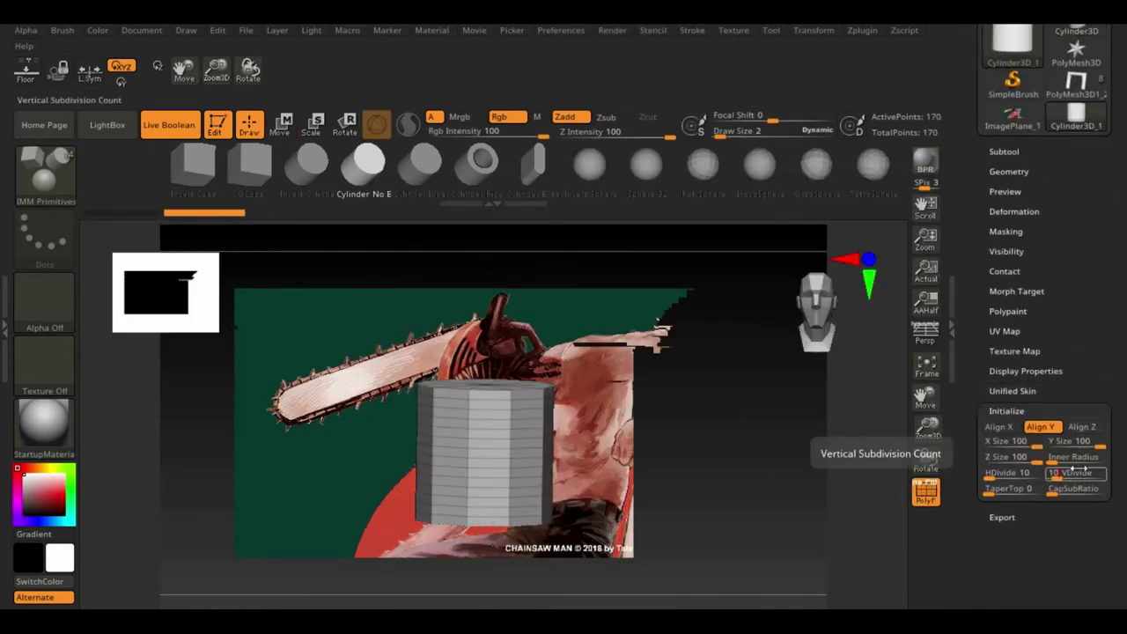
key(r)
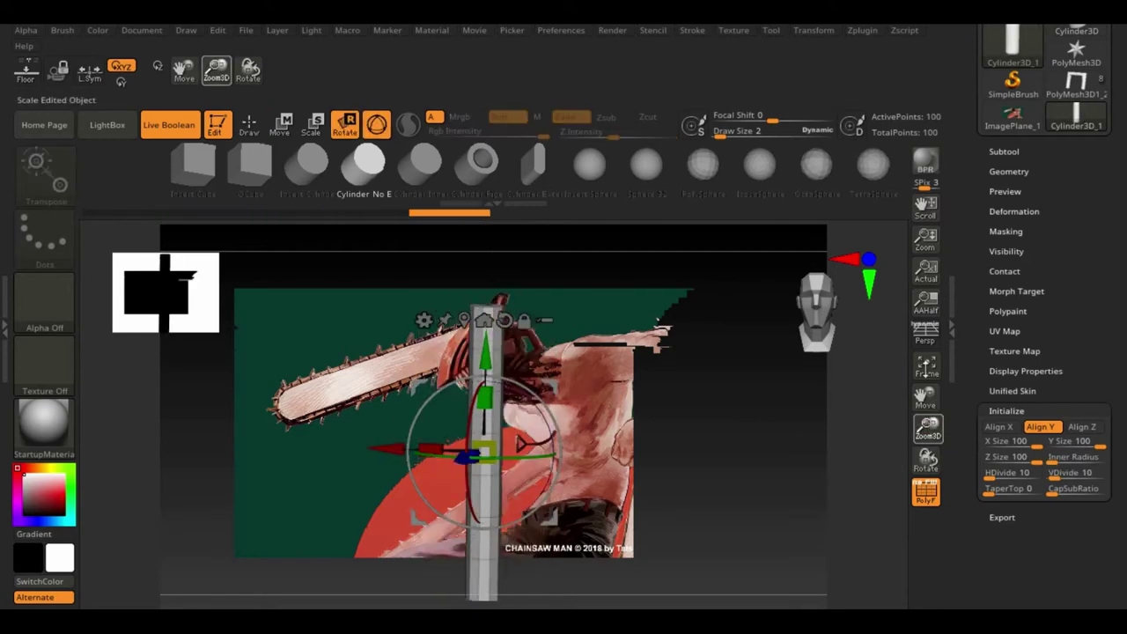
key(ctrl+shift+p)
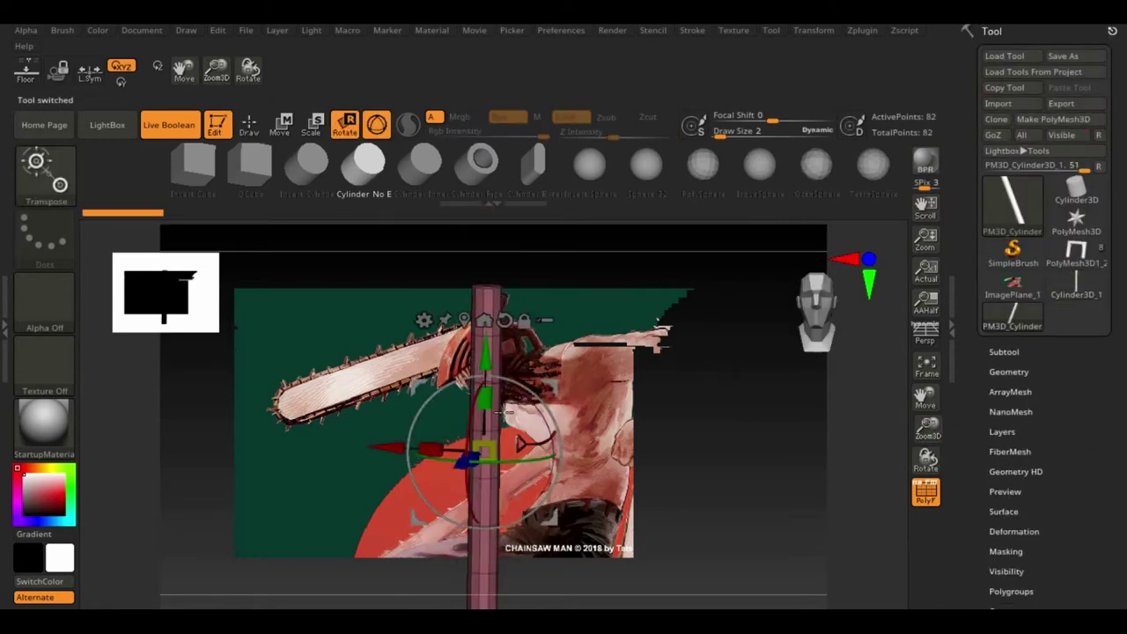
- With ZModeler Inset Polyloop, inset three ring bands around the column
click(46, 171)
key(z)
key(m)
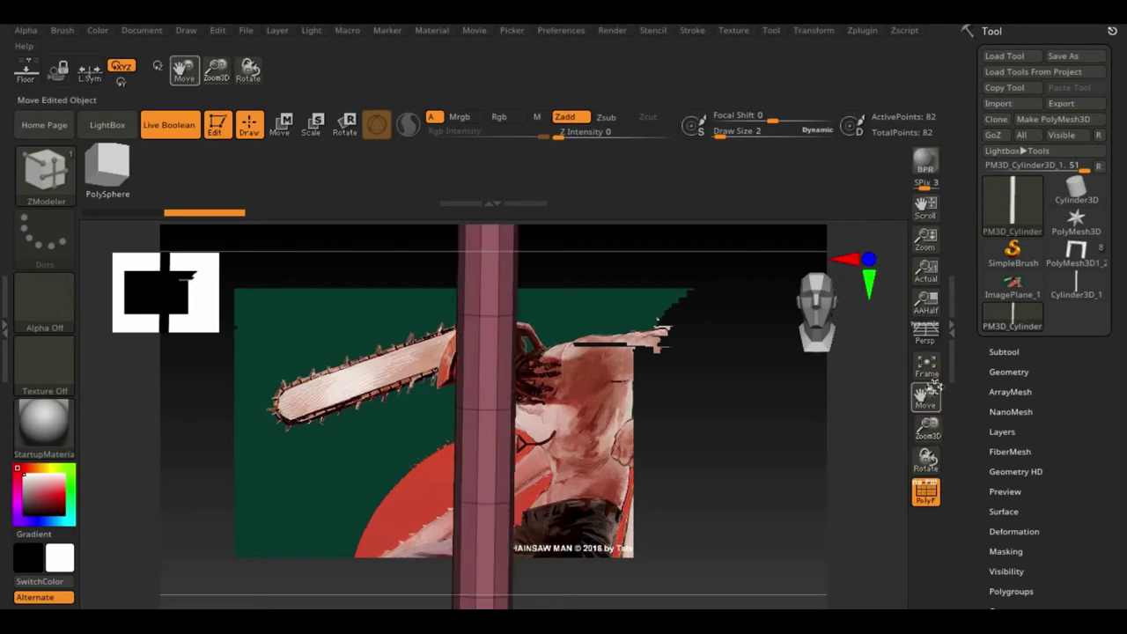
right_click(504, 336)
click(499, 132)
click(541, 413)
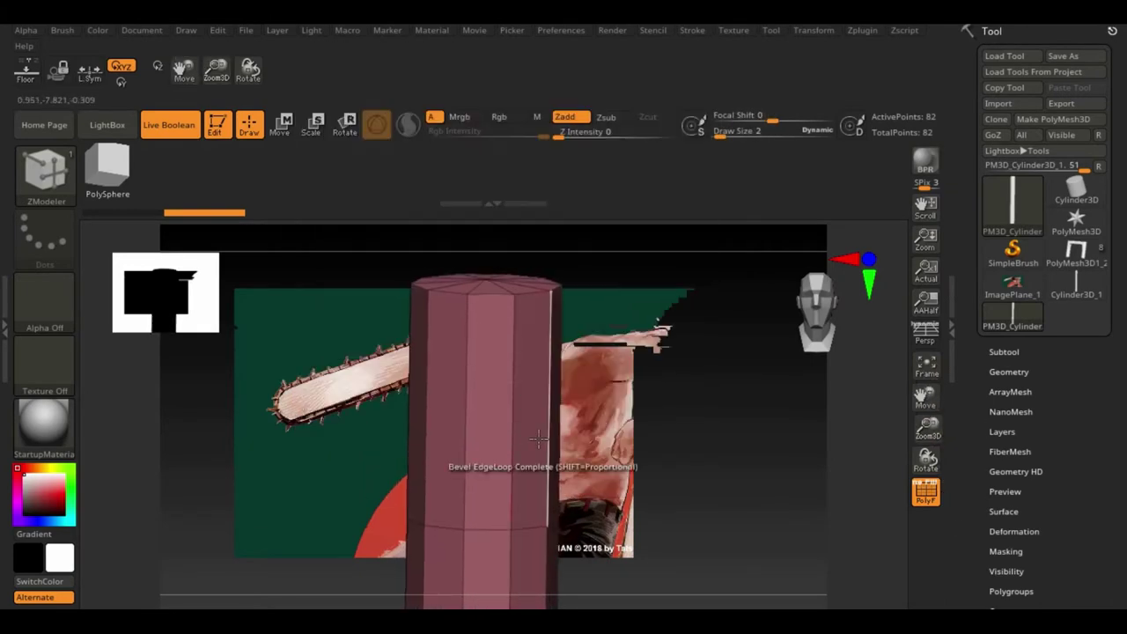
key(ctrl+z)
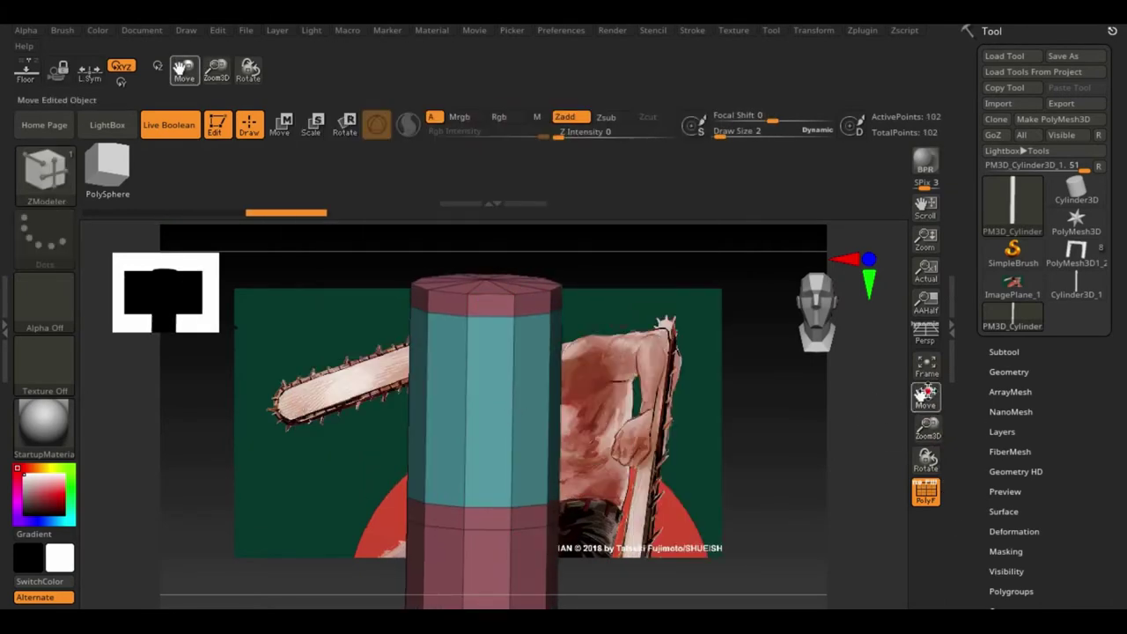
click(539, 422)
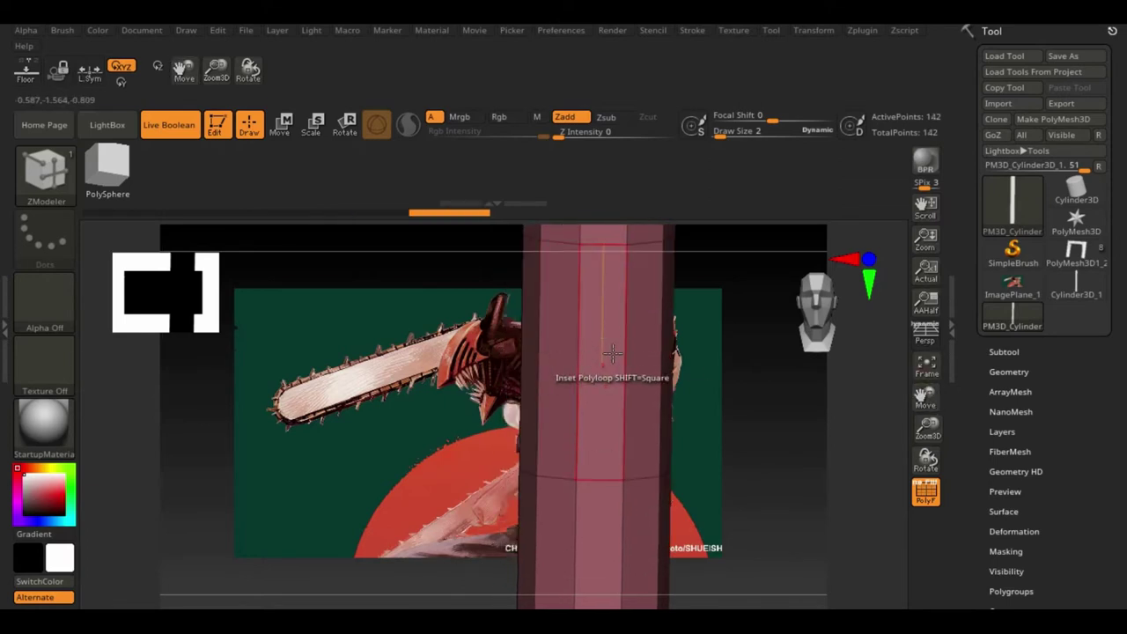
click(612, 352)
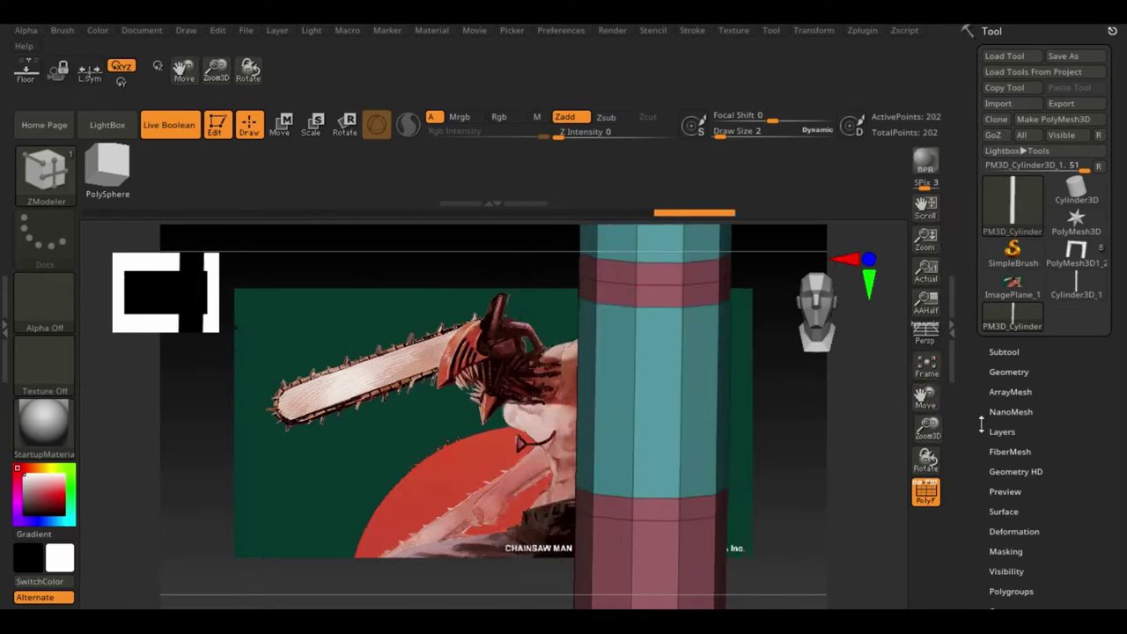
click(672, 425)
- Extrude the ring bands outward with QMesh, then reselect the chainsaw man tool
drag(783, 423, 767, 495)
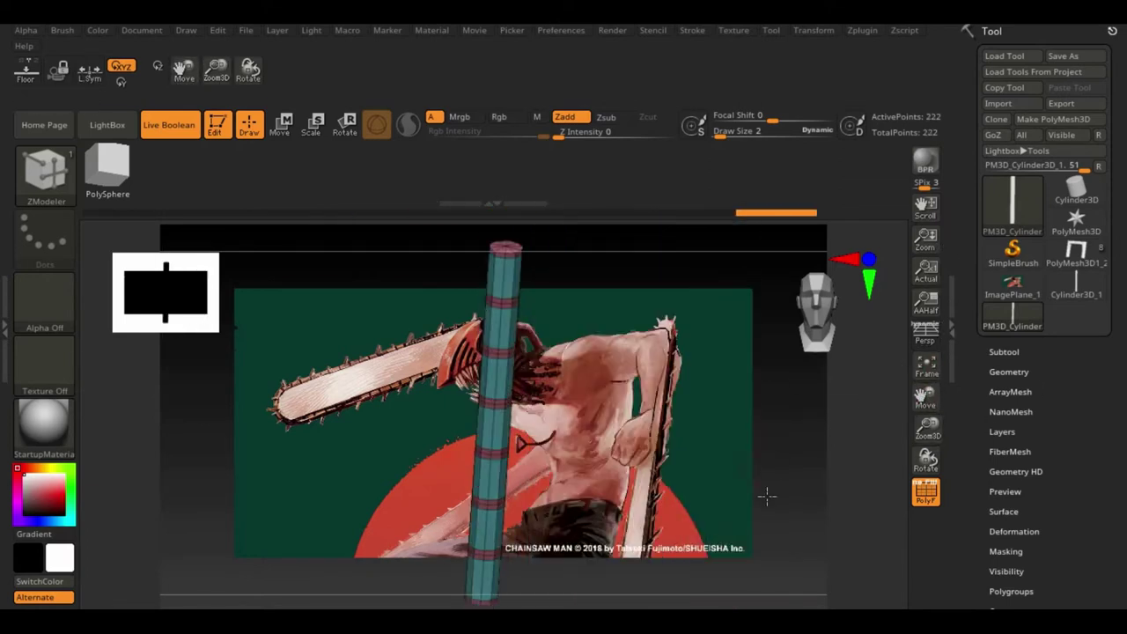
key(space)
click(646, 69)
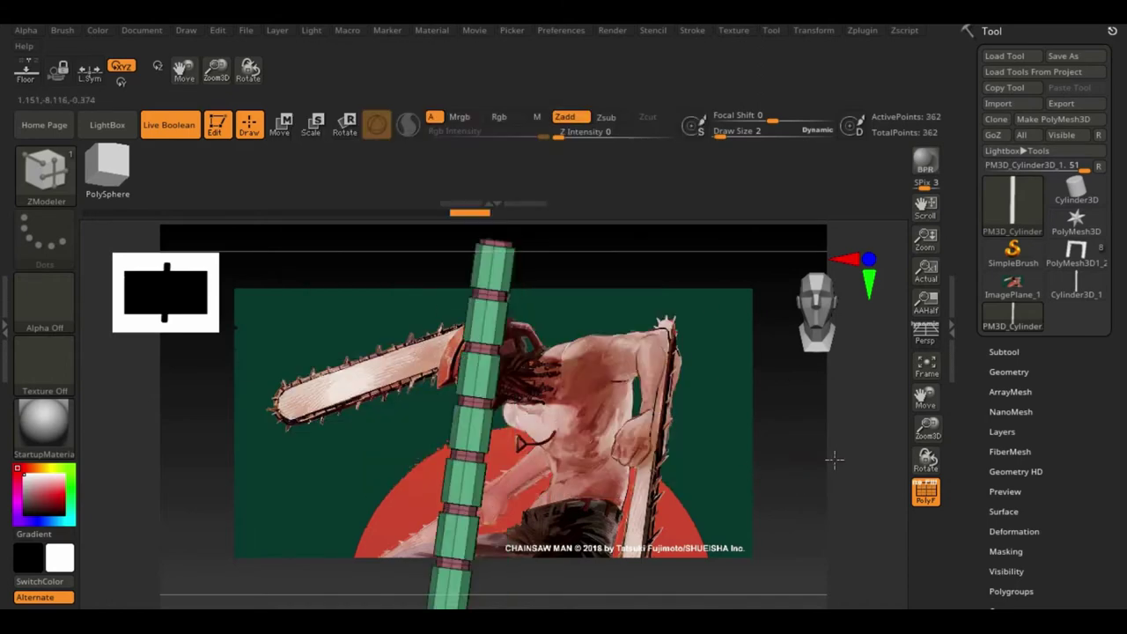
key(e)
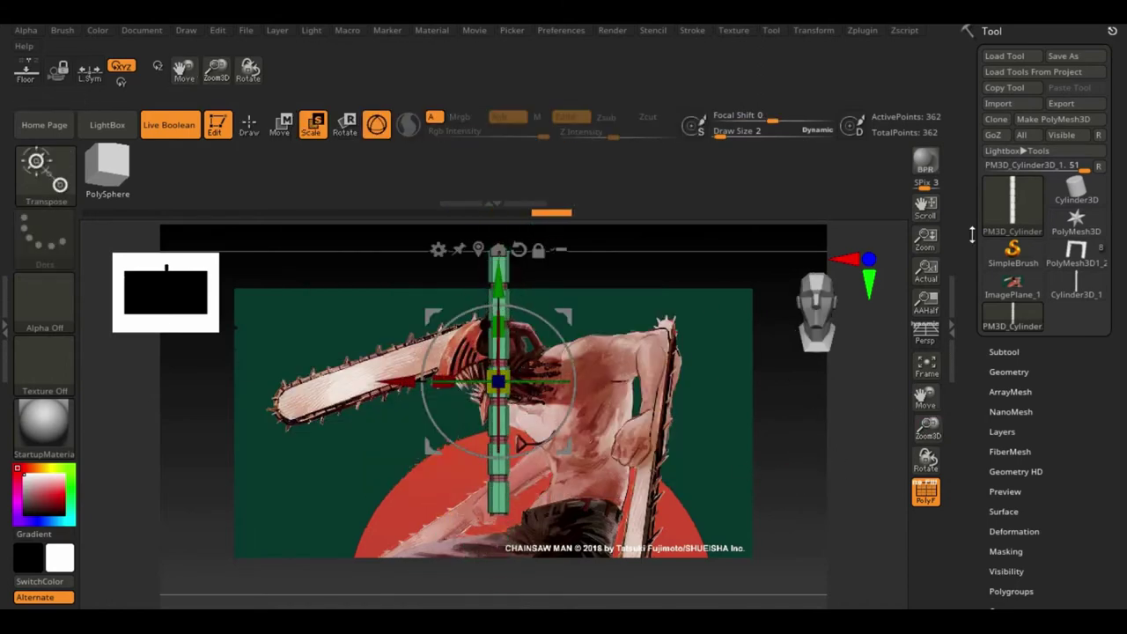
click(1013, 201)
click(868, 302)
- Move the PM3D_Cylinder3D_2 subtool beside the neck and add a Bend Curve deformer
click(1092, 351)
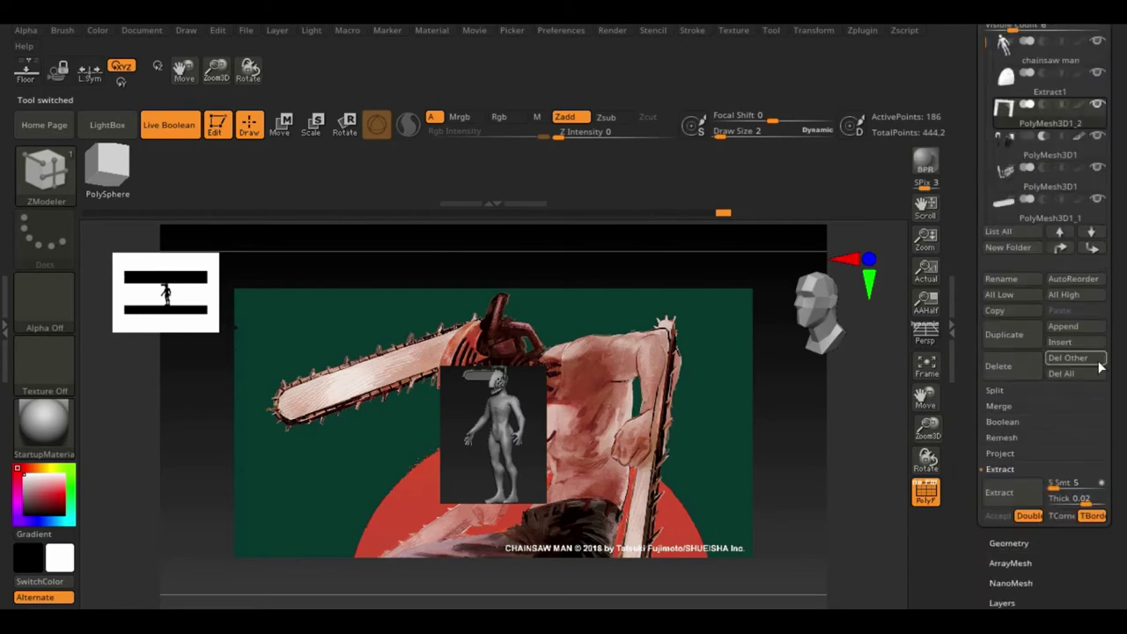
key(ctrl+z)
key(w)
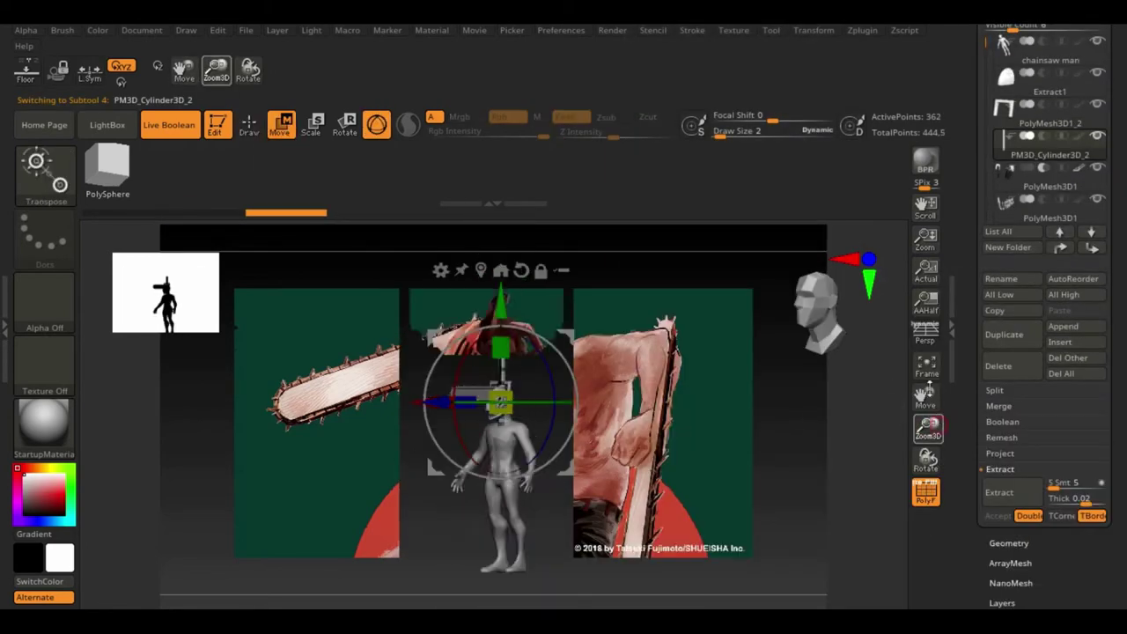
drag(705, 440, 757, 422)
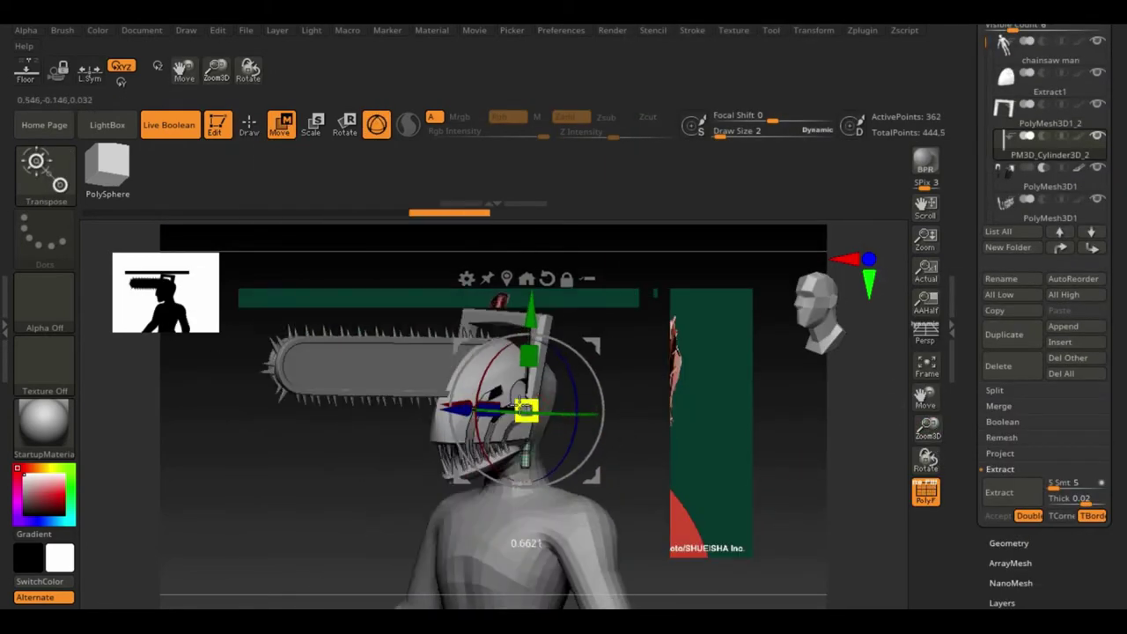
drag(525, 410, 542, 329)
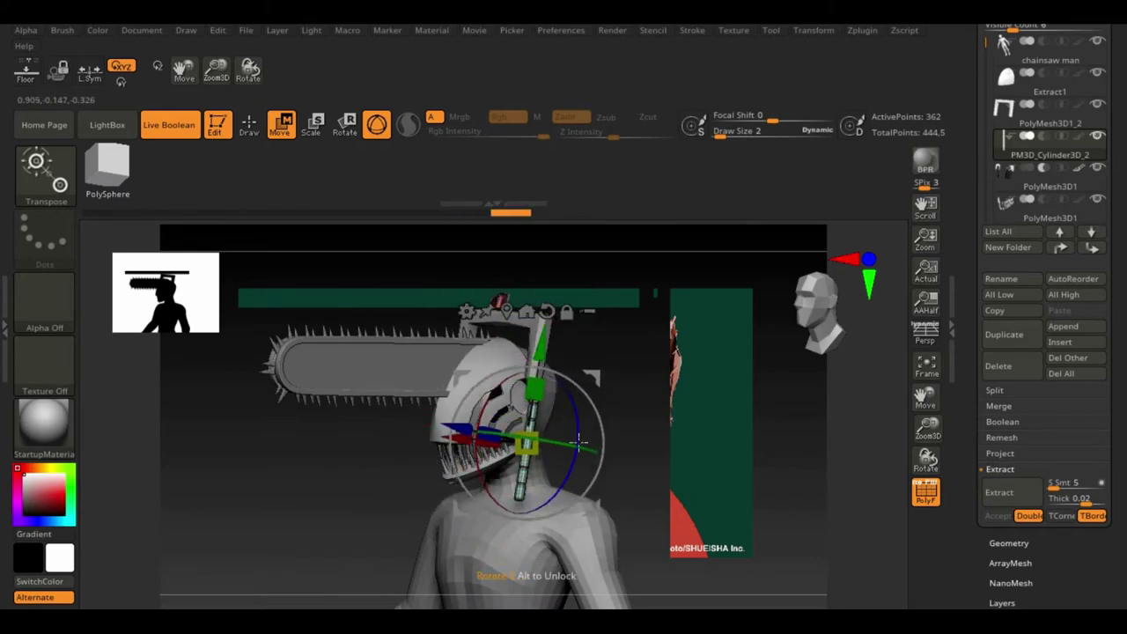
drag(926, 429, 925, 388)
click(466, 326)
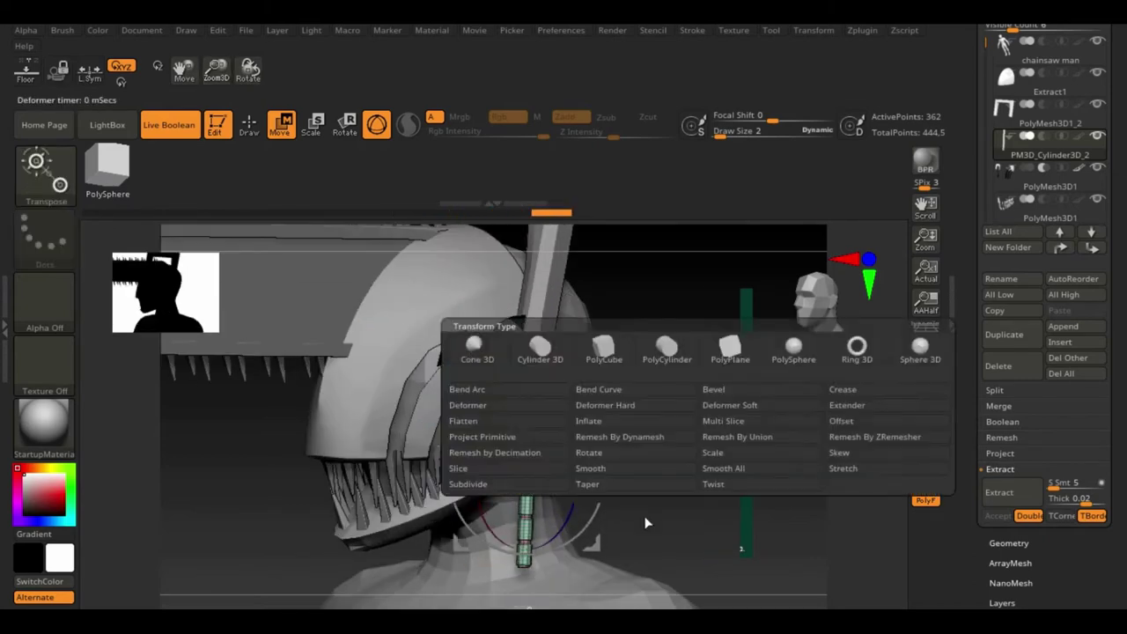
click(645, 393)
- Bend the top of the cable with Bend Curve and inspect it around the neck
right_drag(426, 323, 463, 344)
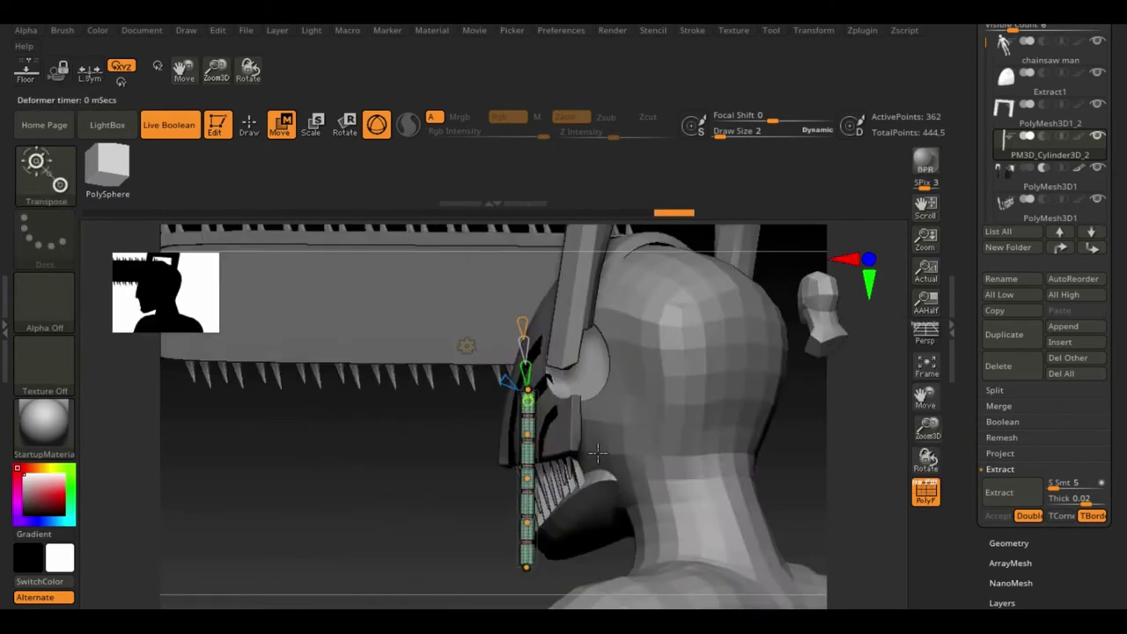
drag(528, 444, 613, 466)
mouse_move(371, 556)
mouse_down()
mouse_move(430, 577)
mouse_move(605, 572)
mouse_up()
mouse_move(579, 467)
mouse_down()
mouse_move(604, 478)
mouse_move(540, 516)
mouse_up()
mouse_move(673, 487)
mouse_down()
mouse_move(640, 407)
mouse_move(522, 377)
mouse_up()
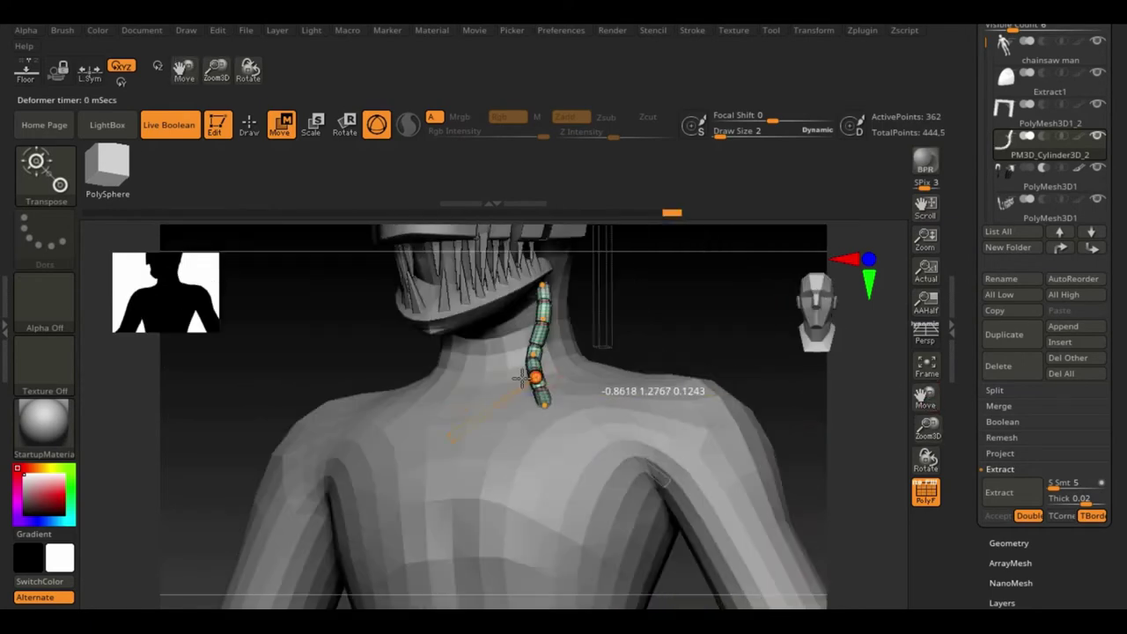
mouse_move(634, 391)
mouse_down()
mouse_move(714, 317)
mouse_move(782, 373)
mouse_move(845, 341)
mouse_move(535, 486)
mouse_up()
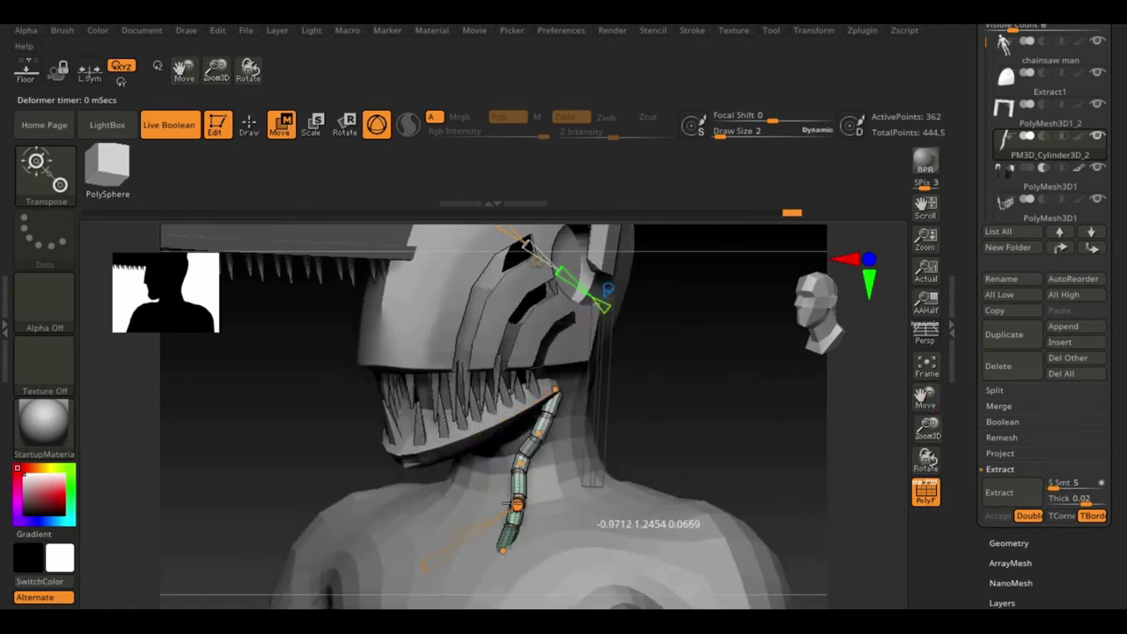
- Remove the Bend Curve and try curve and Taper deformers to reshape the cable
click(533, 257)
click(497, 264)
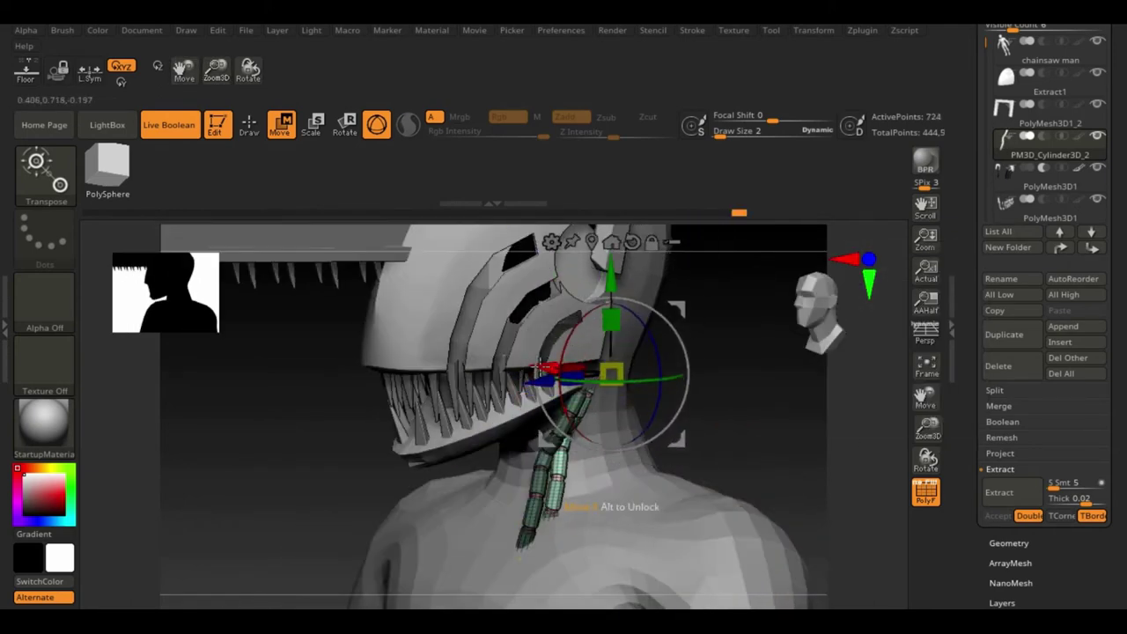
drag(757, 414, 783, 425)
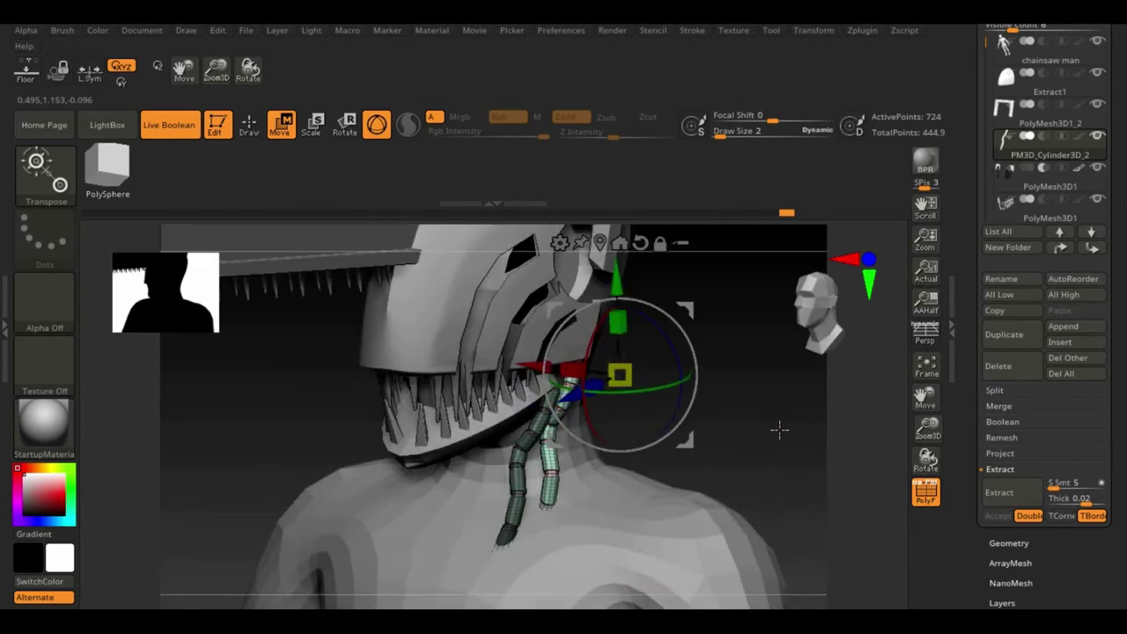
click(560, 243)
click(612, 272)
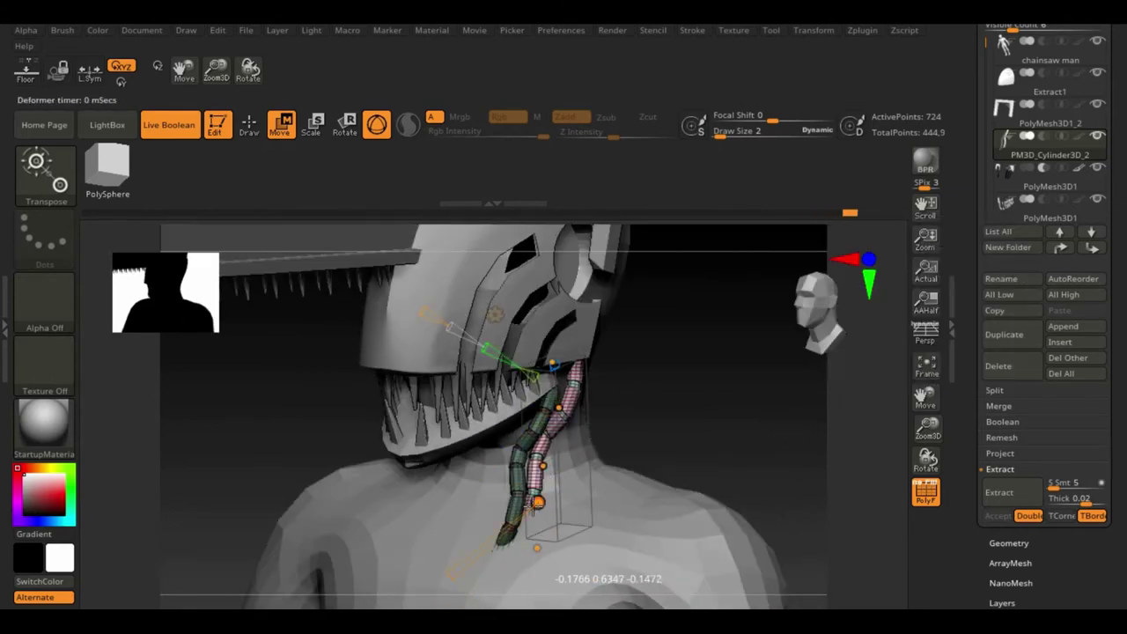
click(494, 313)
click(607, 480)
click(497, 308)
click(607, 480)
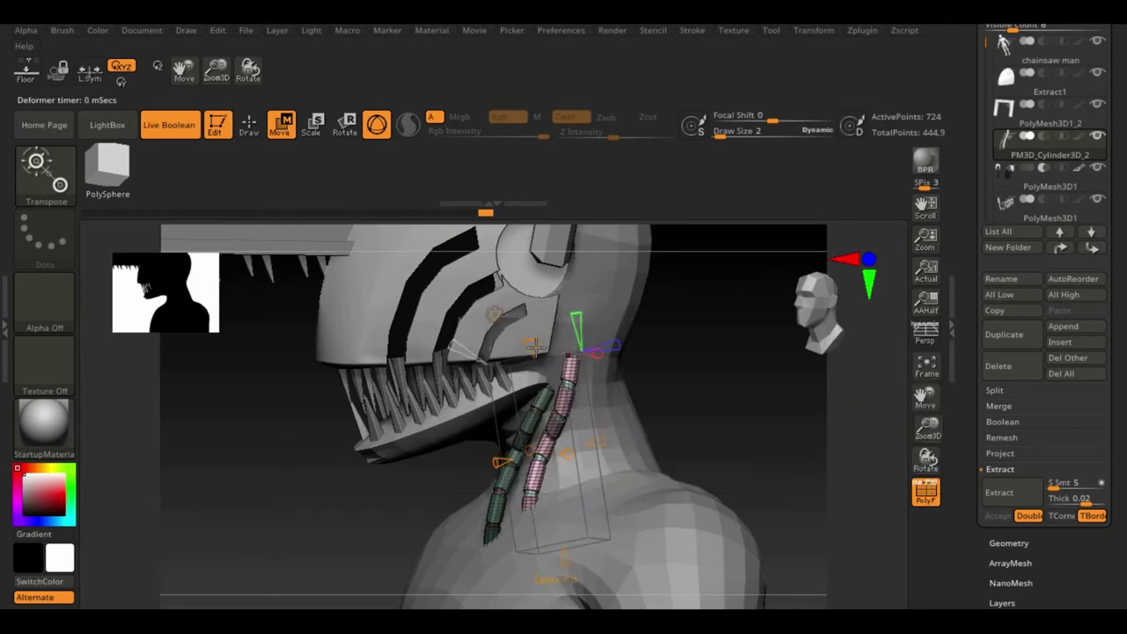
drag(533, 348, 542, 357)
click(506, 319)
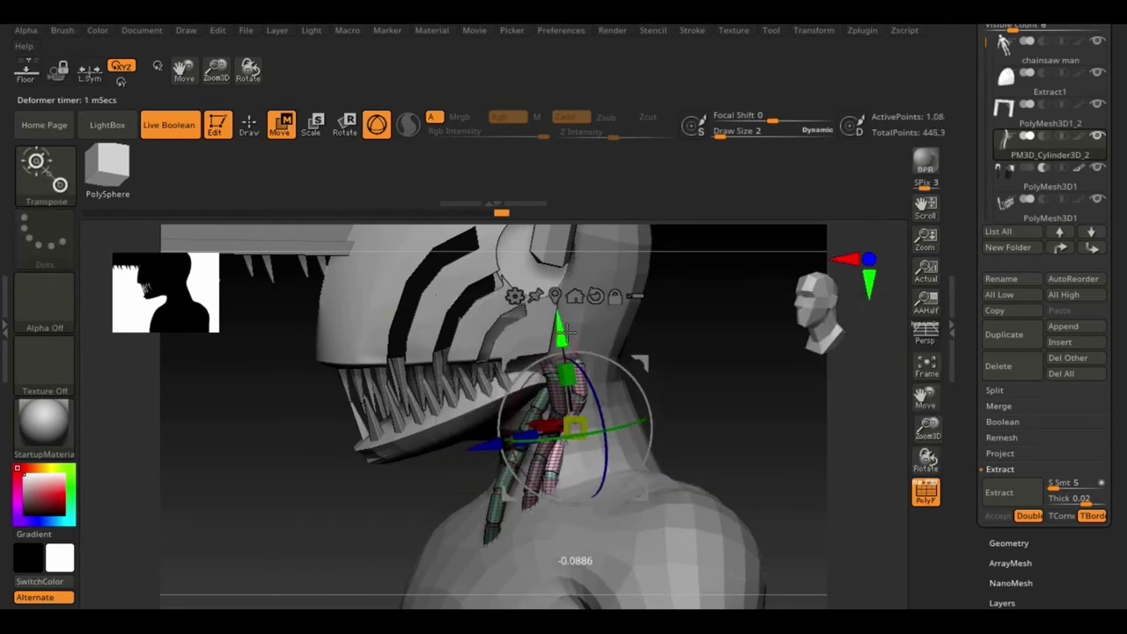
- Duplicate the cable beside the first and bend the copy along the neck
drag(616, 387, 669, 389)
click(522, 295)
click(541, 342)
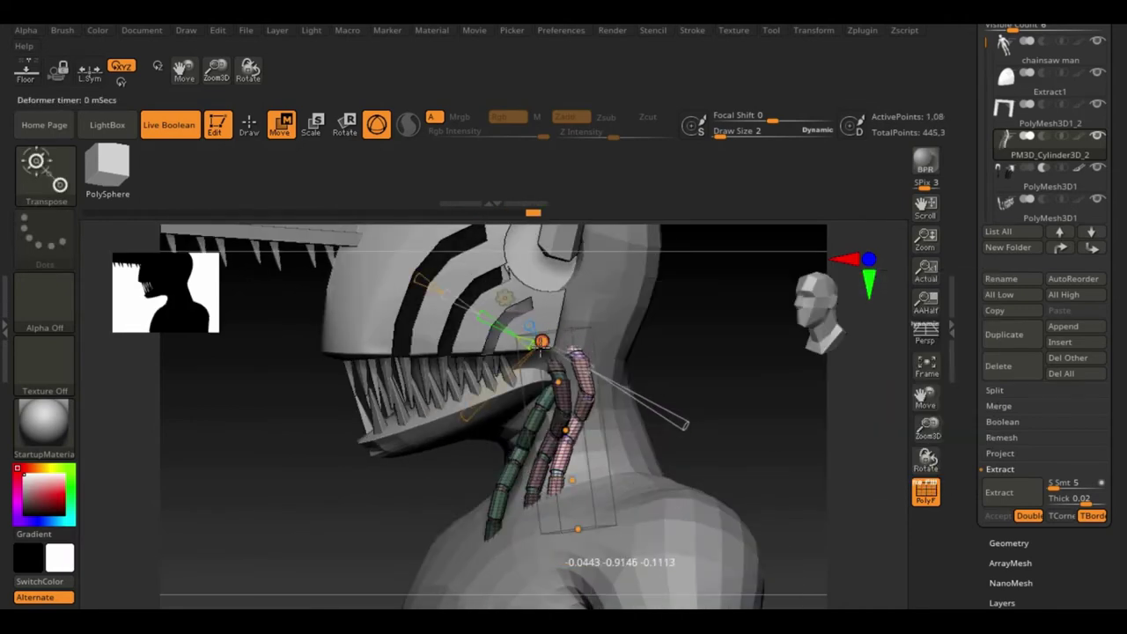
mouse_move(581, 533)
mouse_down()
mouse_move(730, 396)
mouse_move(619, 518)
mouse_move(754, 433)
mouse_move(589, 502)
mouse_move(657, 420)
mouse_move(709, 437)
mouse_move(643, 334)
mouse_up()
click(528, 291)
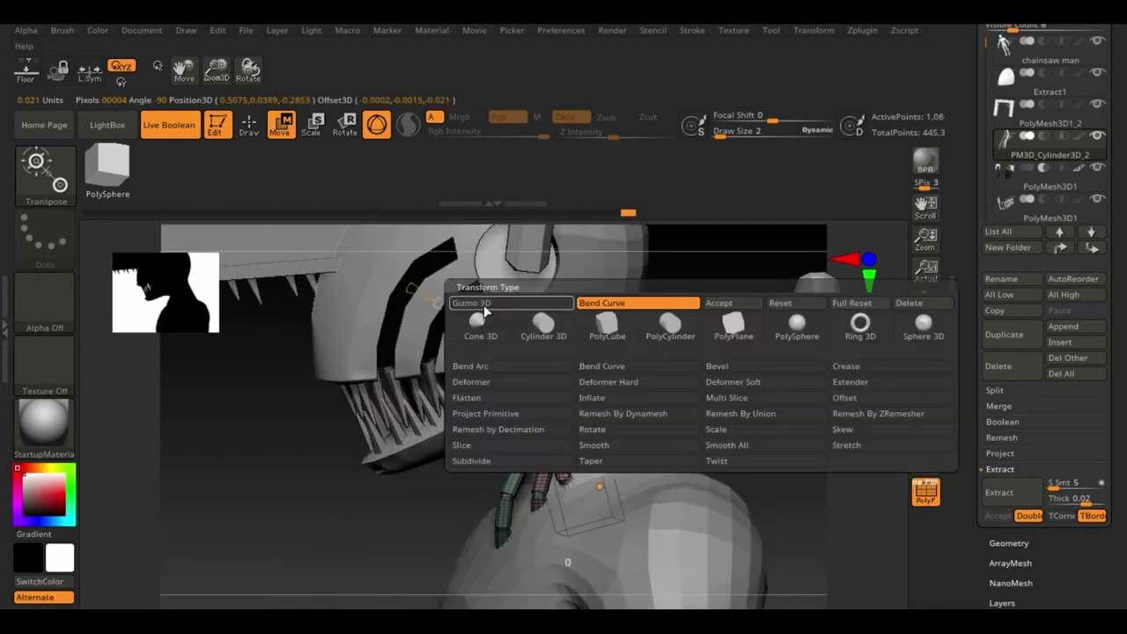
- Duplicate a third cable, add a bend deformer, and check all cables from several views
drag(487, 429, 775, 432)
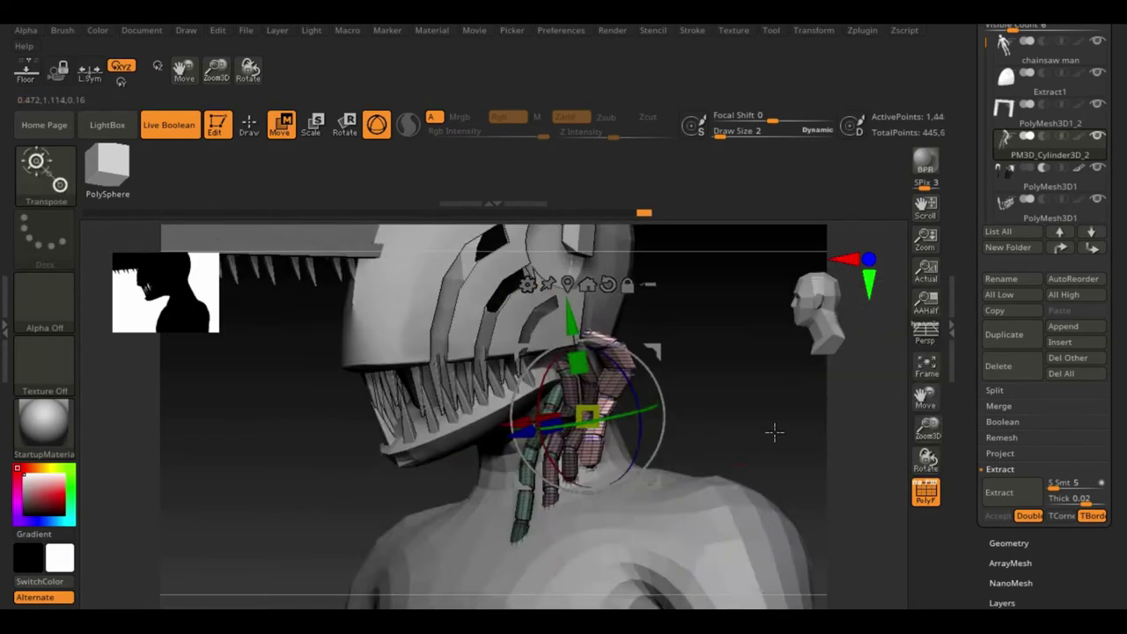
click(529, 284)
click(574, 327)
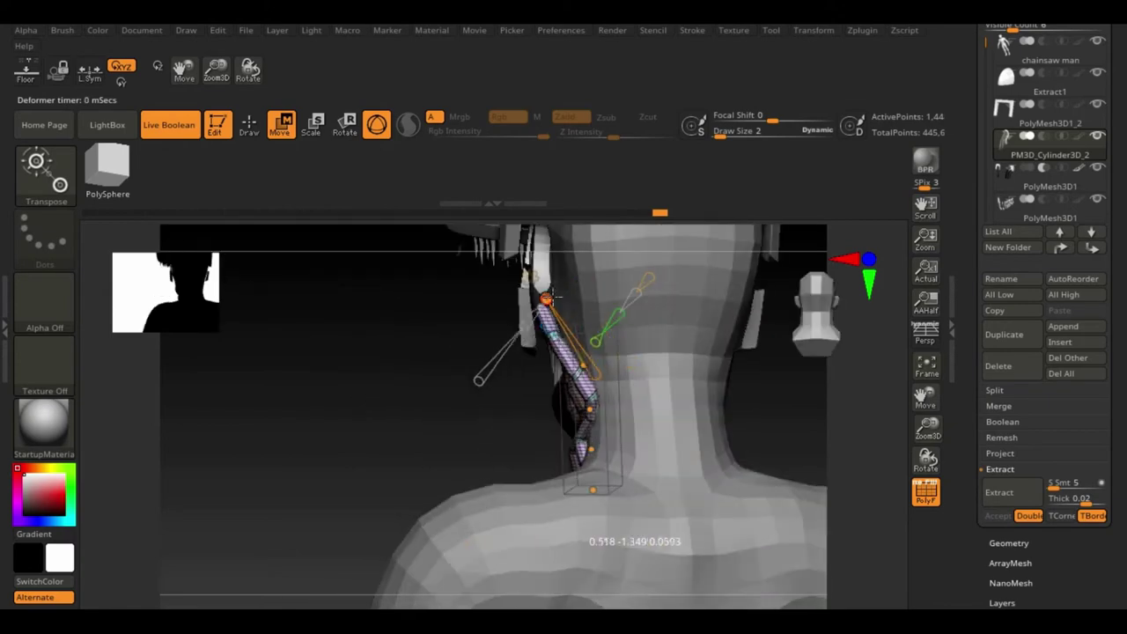
drag(692, 429, 868, 410)
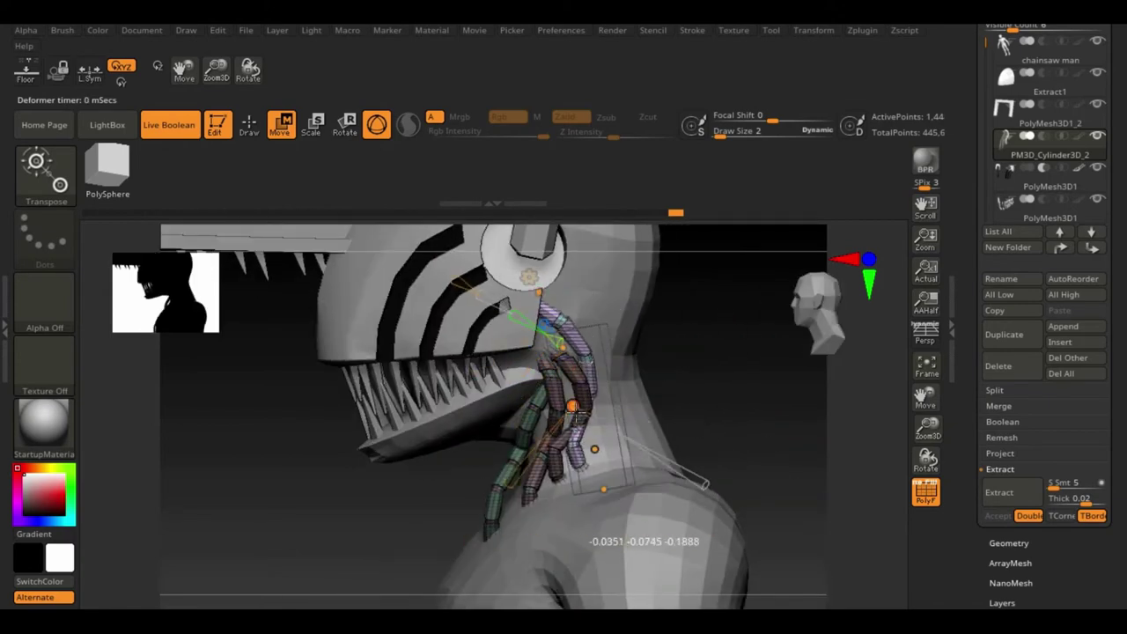
drag(740, 419, 738, 390)
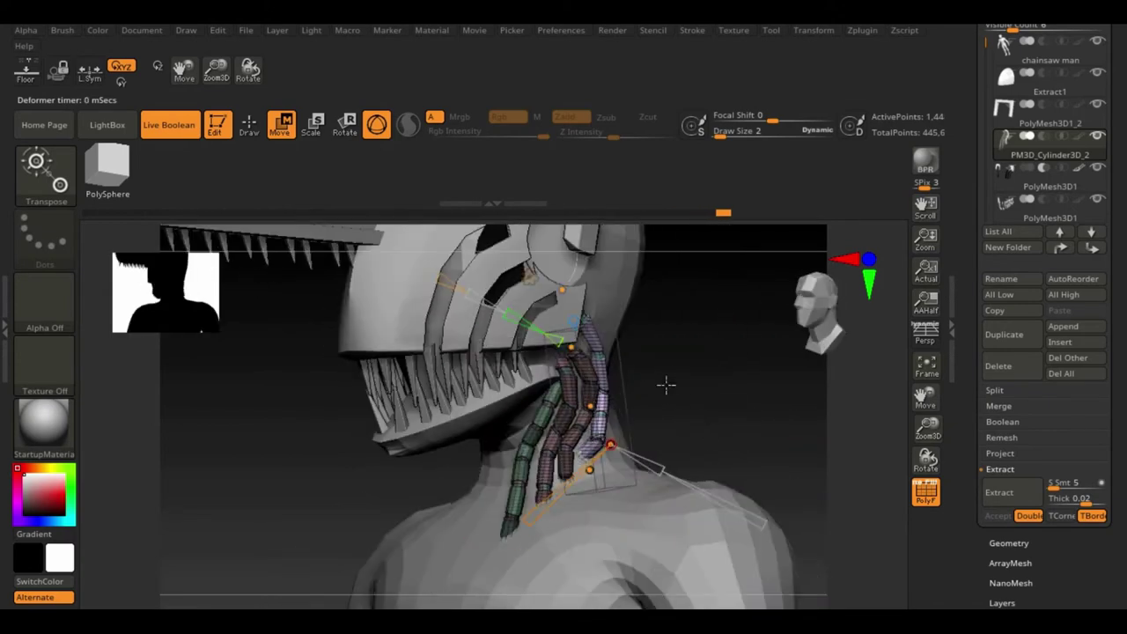
drag(926, 430, 937, 420)
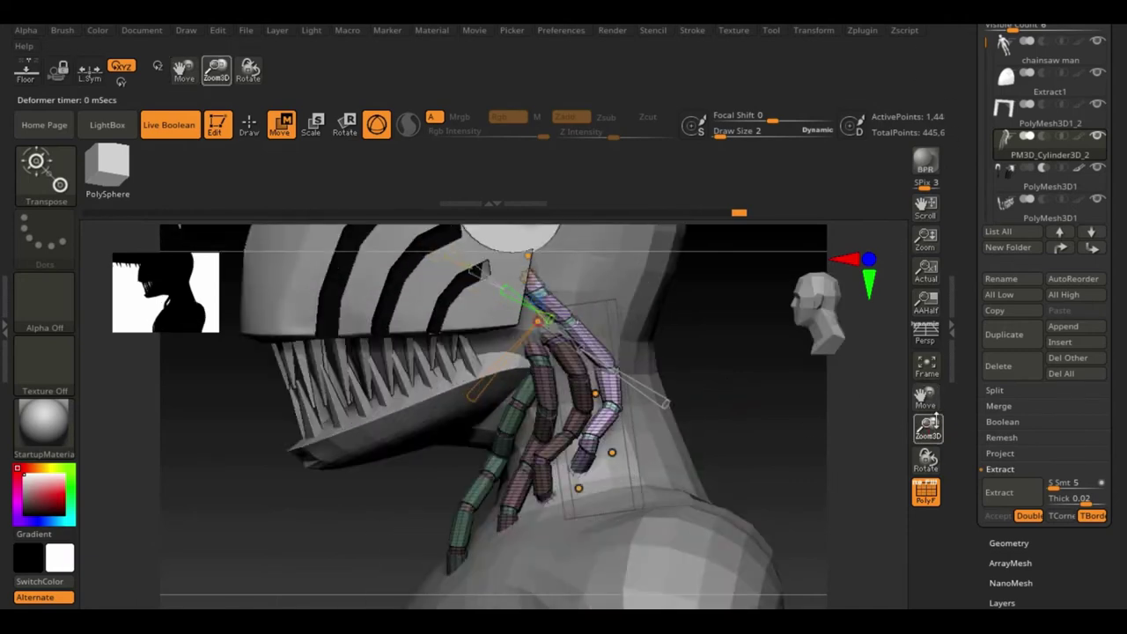
key(f)
drag(780, 395, 737, 412)
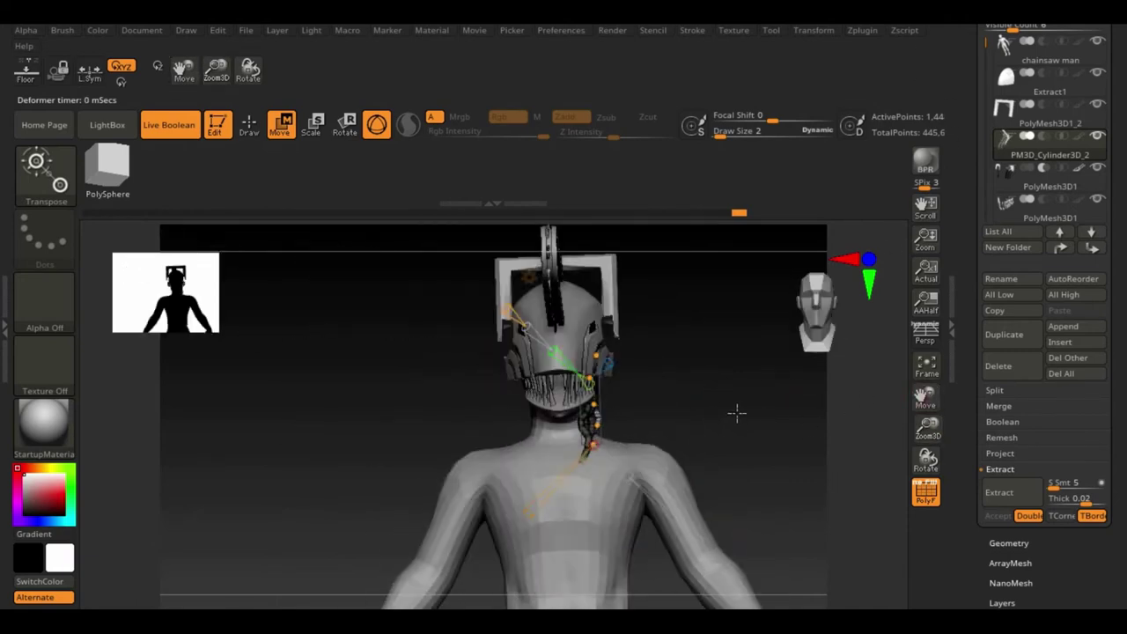
- Move the copied cable under the jaw and bend it with an action line
drag(314, 355, 370, 368)
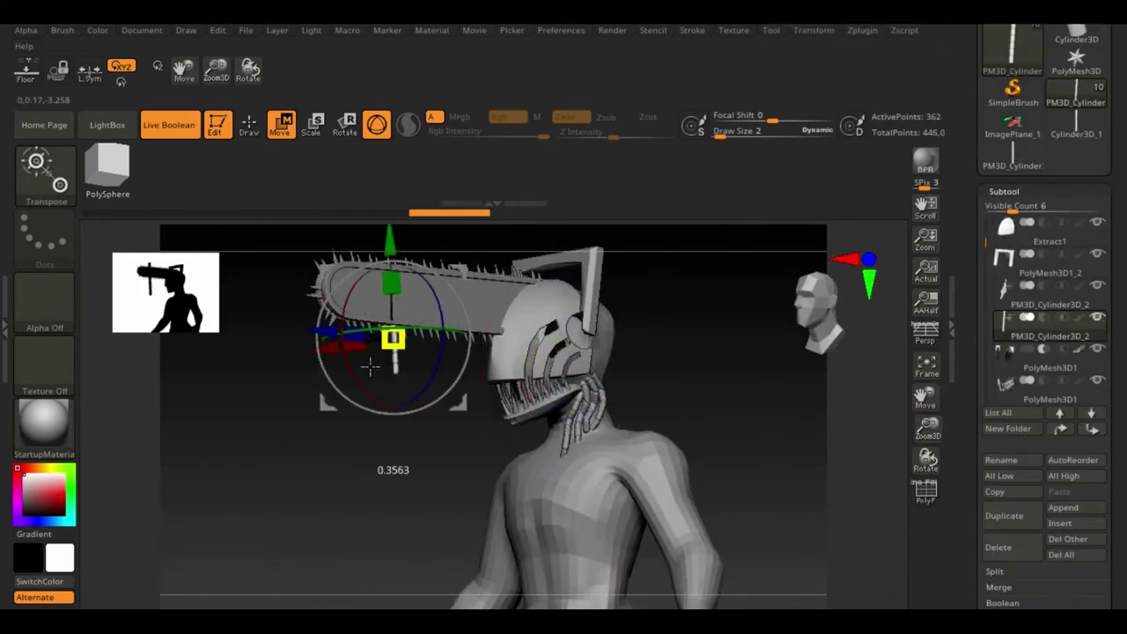
drag(719, 390, 719, 402)
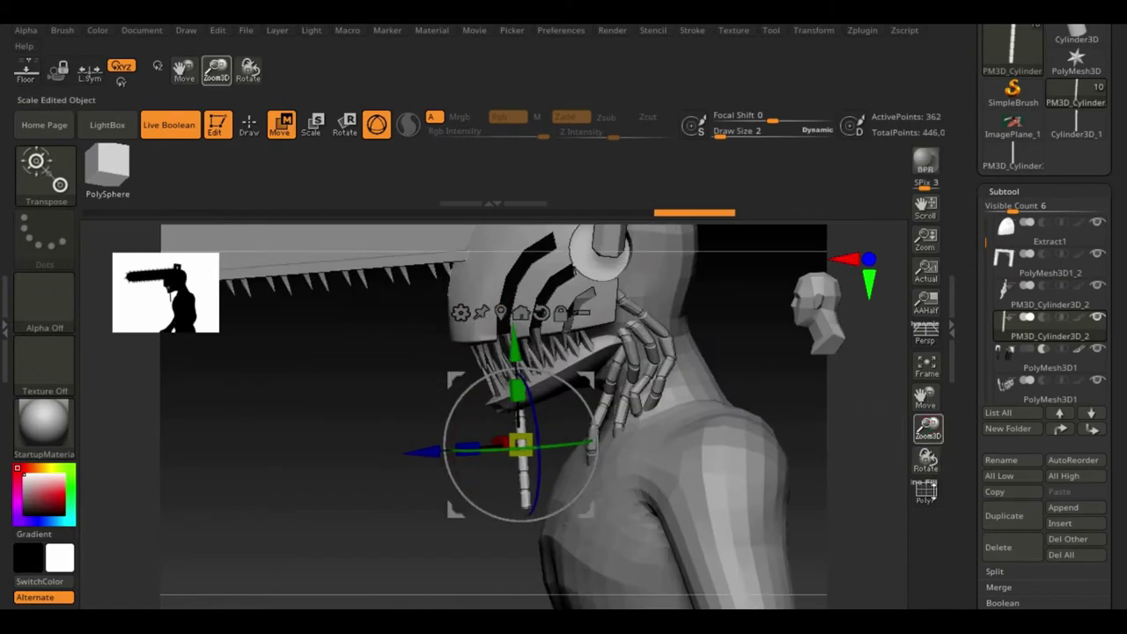
drag(485, 450, 471, 462)
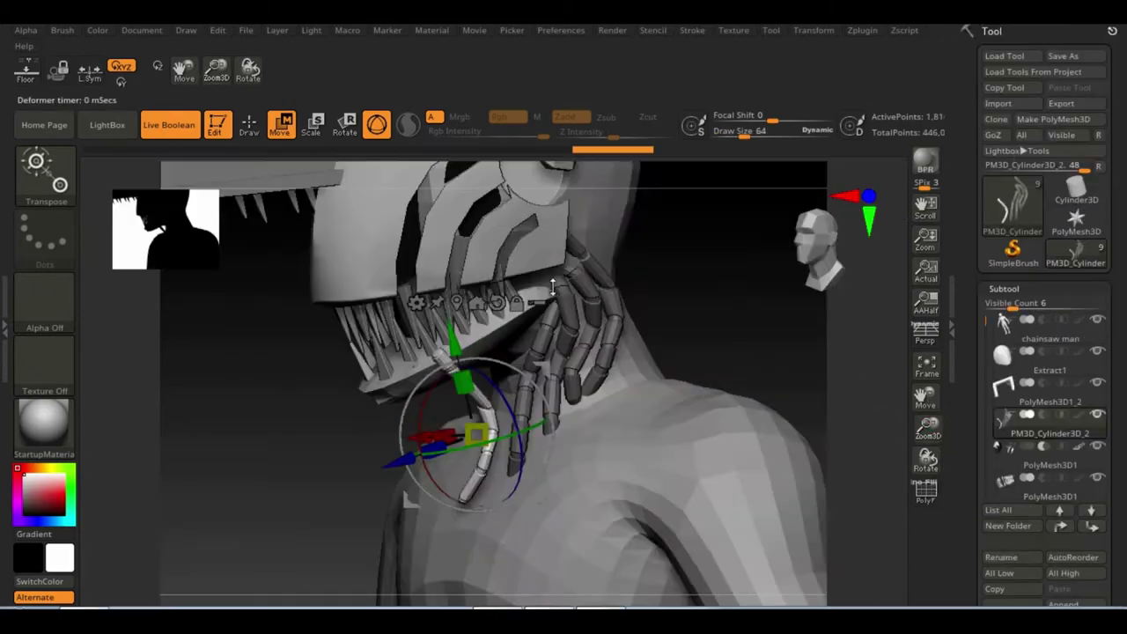
key(y)
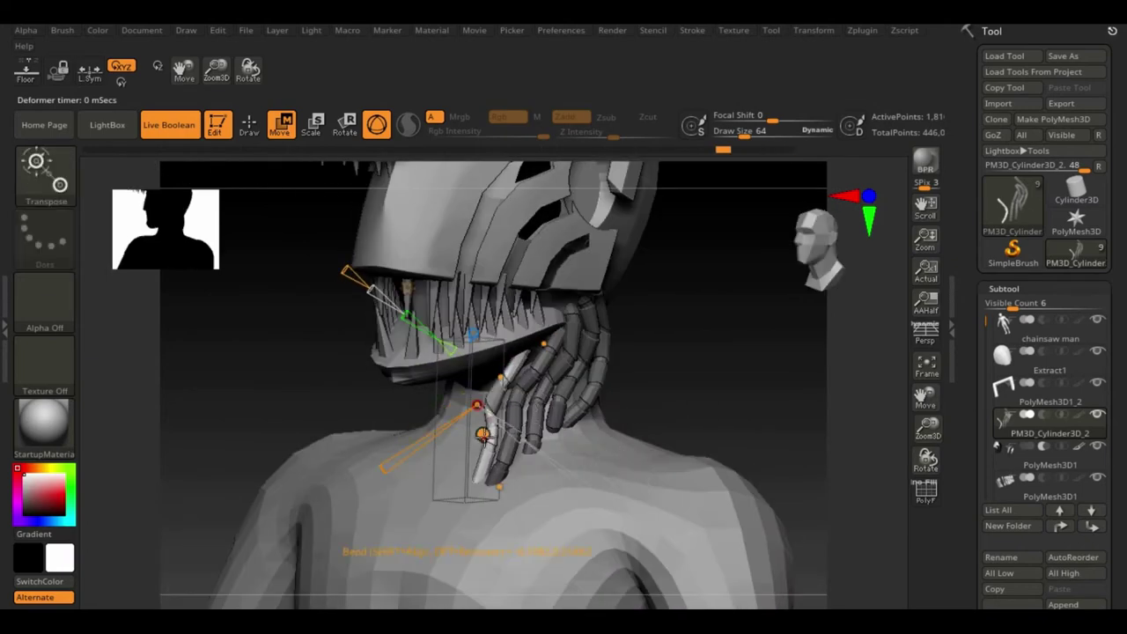
- Mirror the cables with SubTool Master and save the model via Tool > Save As
click(862, 30)
click(912, 318)
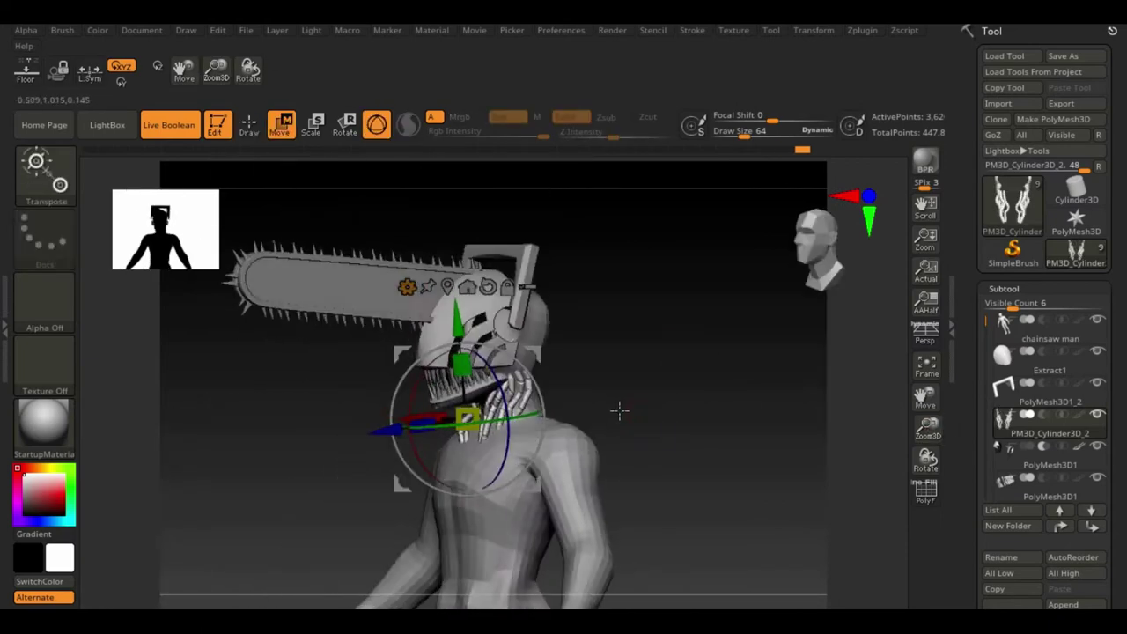
click(1063, 55)
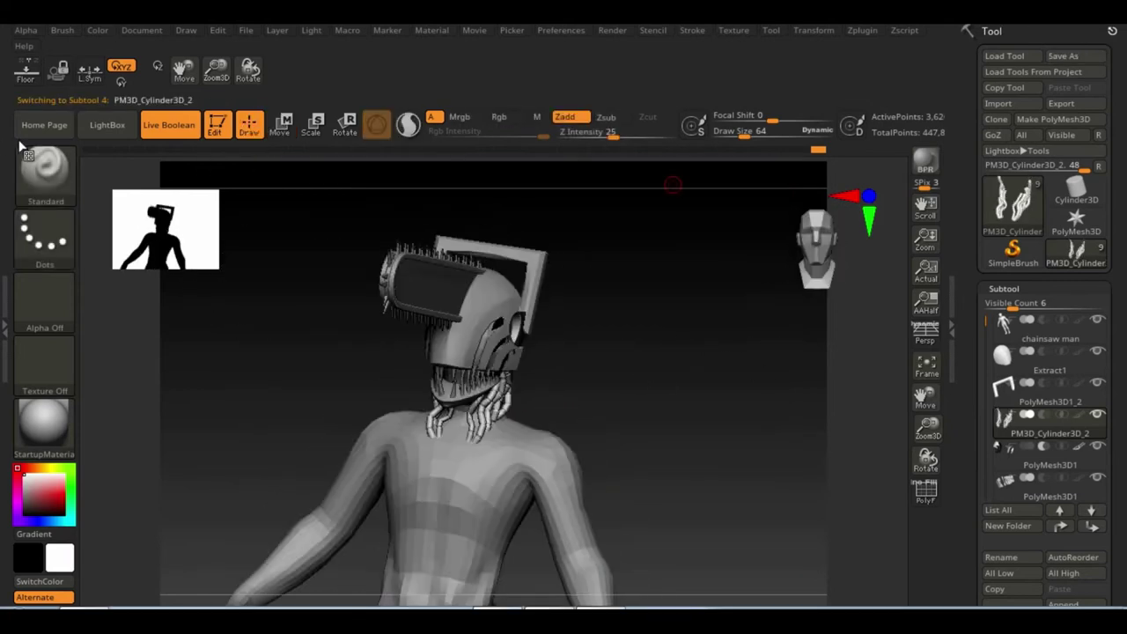
- Switch to the Move brush and select the chainsaw man body subtool
key(b)
key(m)
key(v)
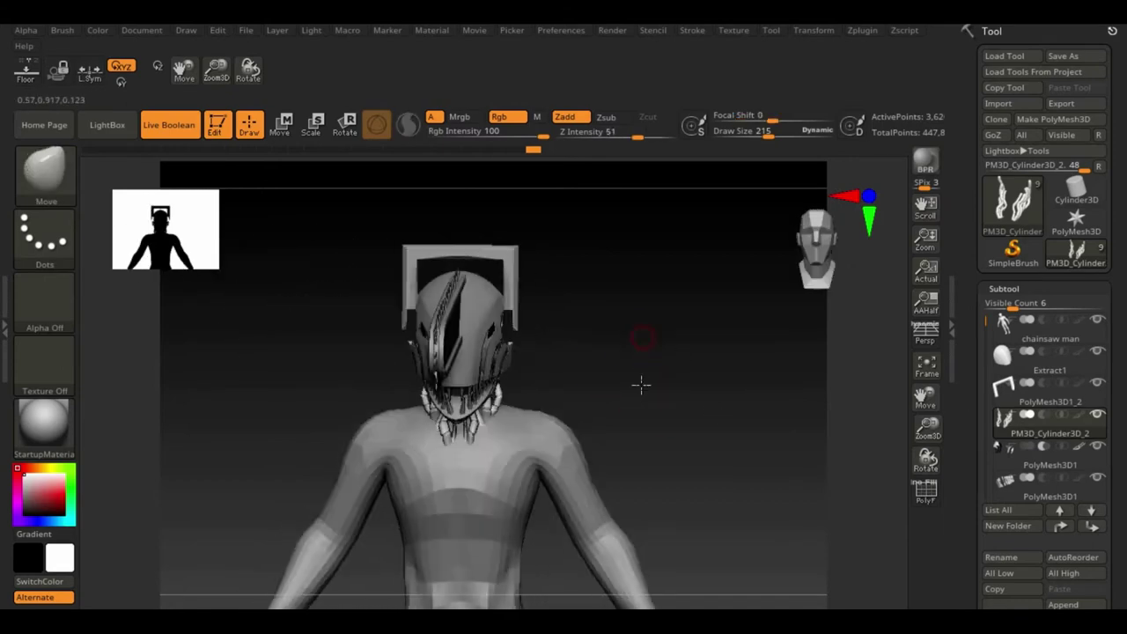
click(1095, 343)
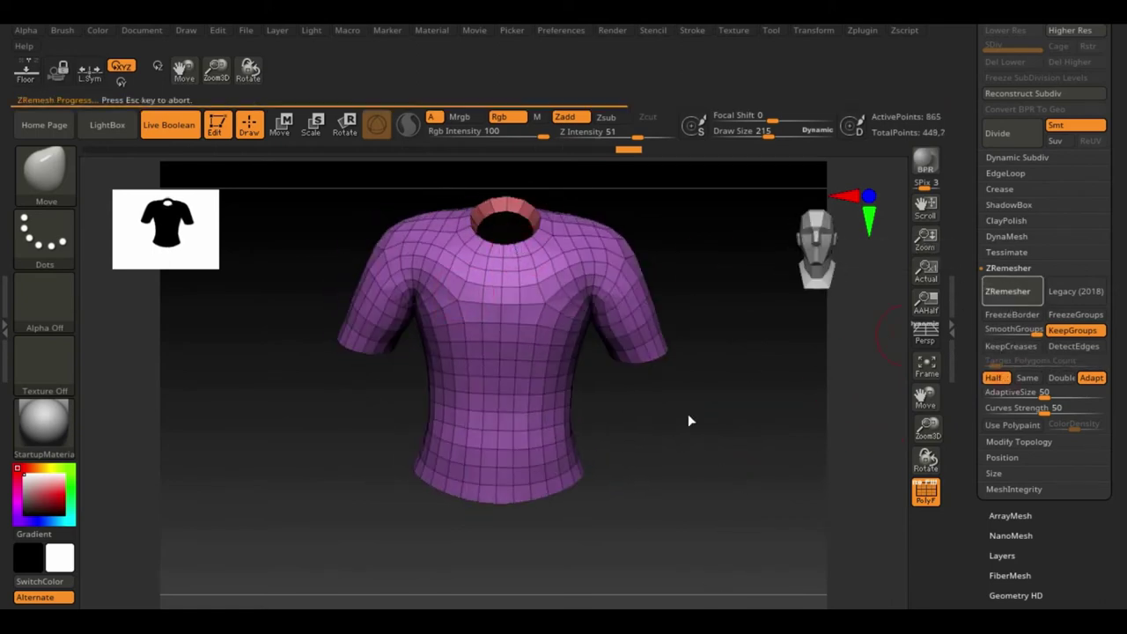
- Extrude the sleeve-end polygroup islands into cuffs with ZModeler
click(68, 175)
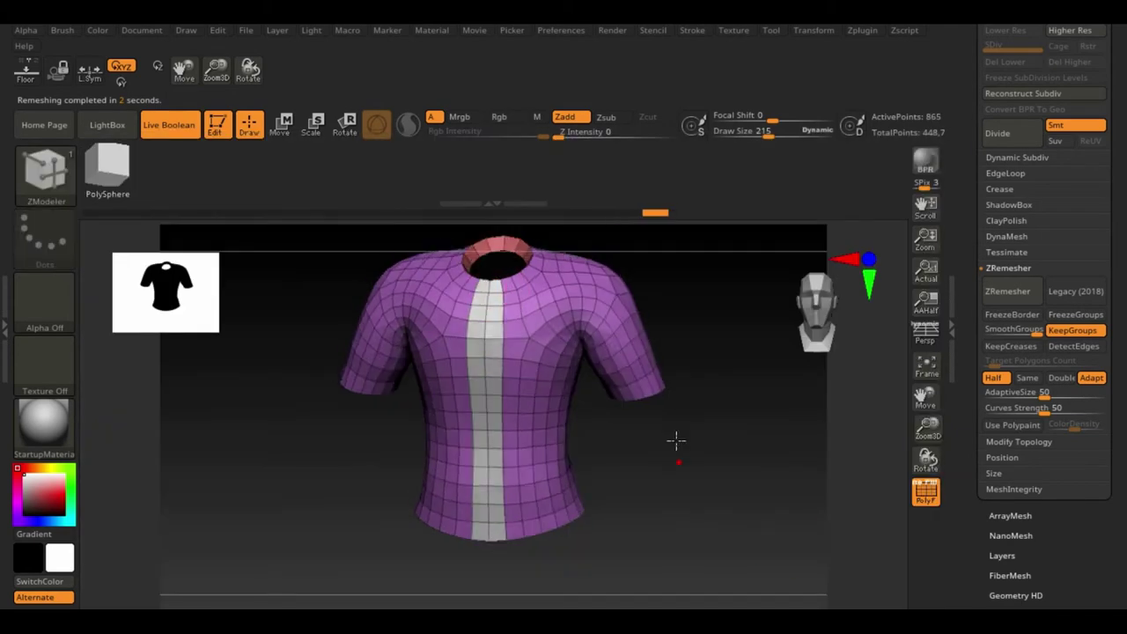
drag(675, 443, 493, 278)
key(space)
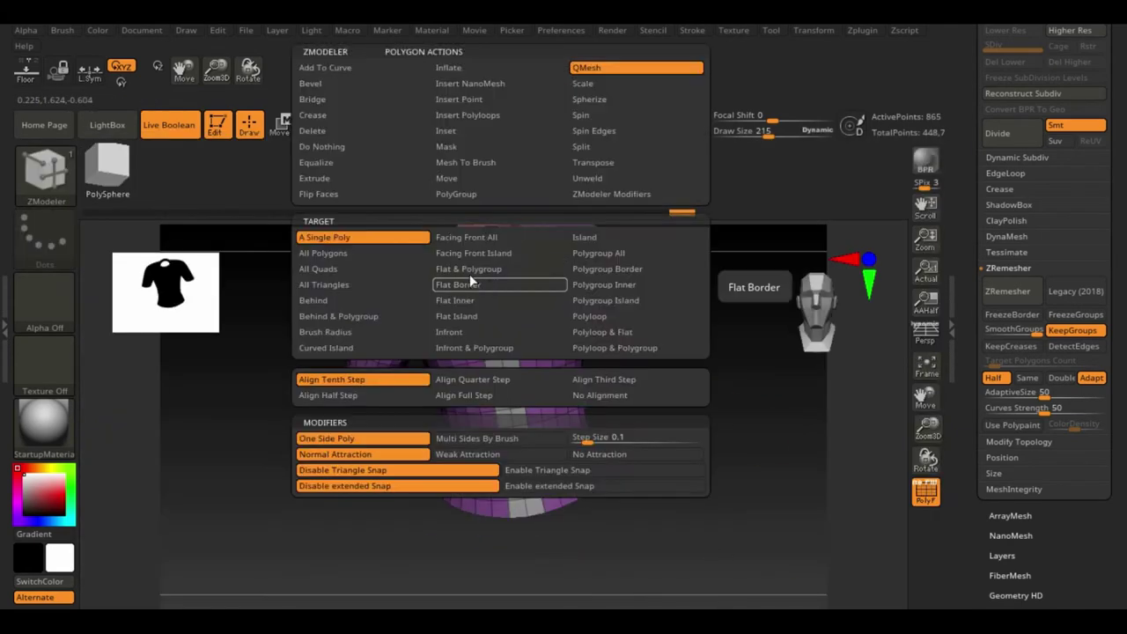
click(465, 284)
drag(669, 370, 711, 434)
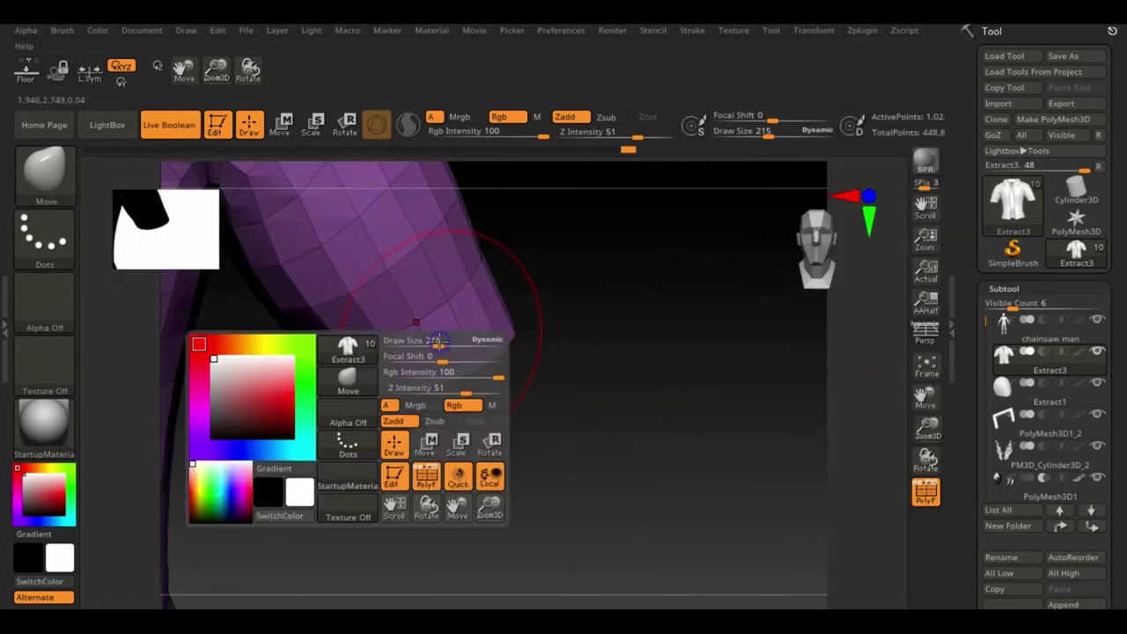
key(b)
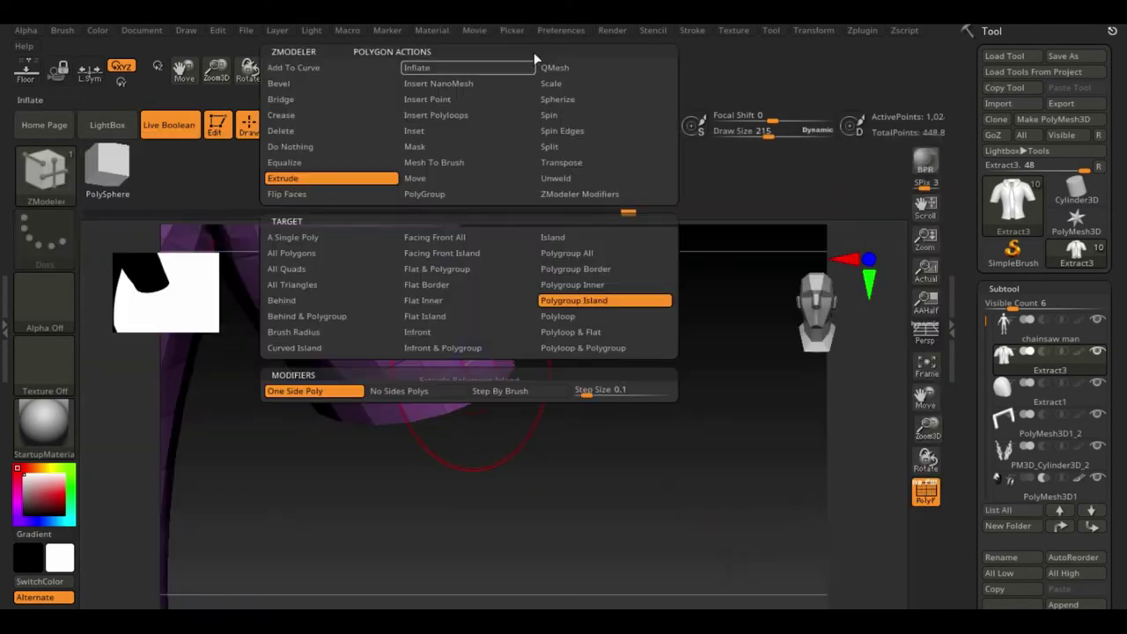
drag(563, 370, 654, 408)
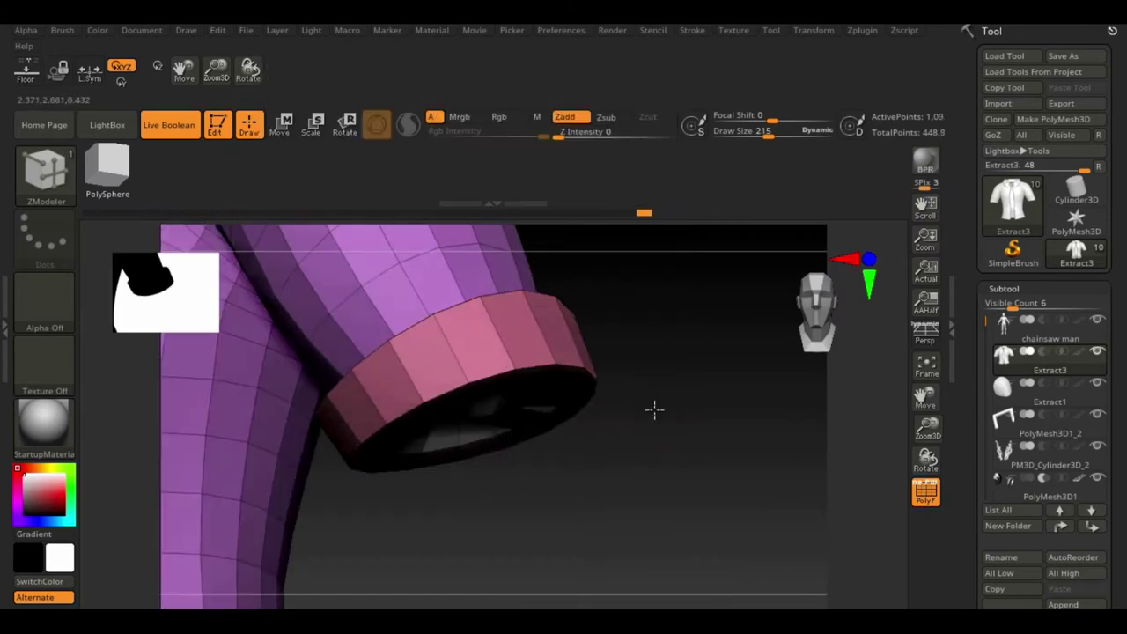
- Add a QMesh edge loop around the cuff and bevel it
key(space)
click(460, 352)
mouse_move(616, 493)
mouse_down()
mouse_move(680, 531)
mouse_move(528, 370)
mouse_up()
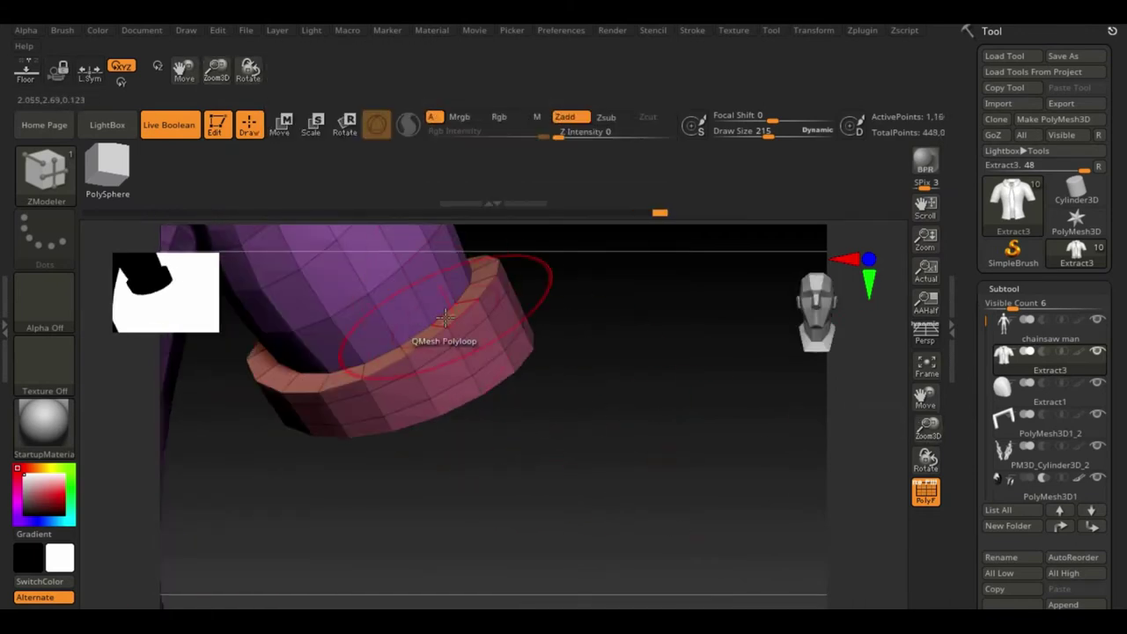
key(space)
click(434, 339)
click(434, 346)
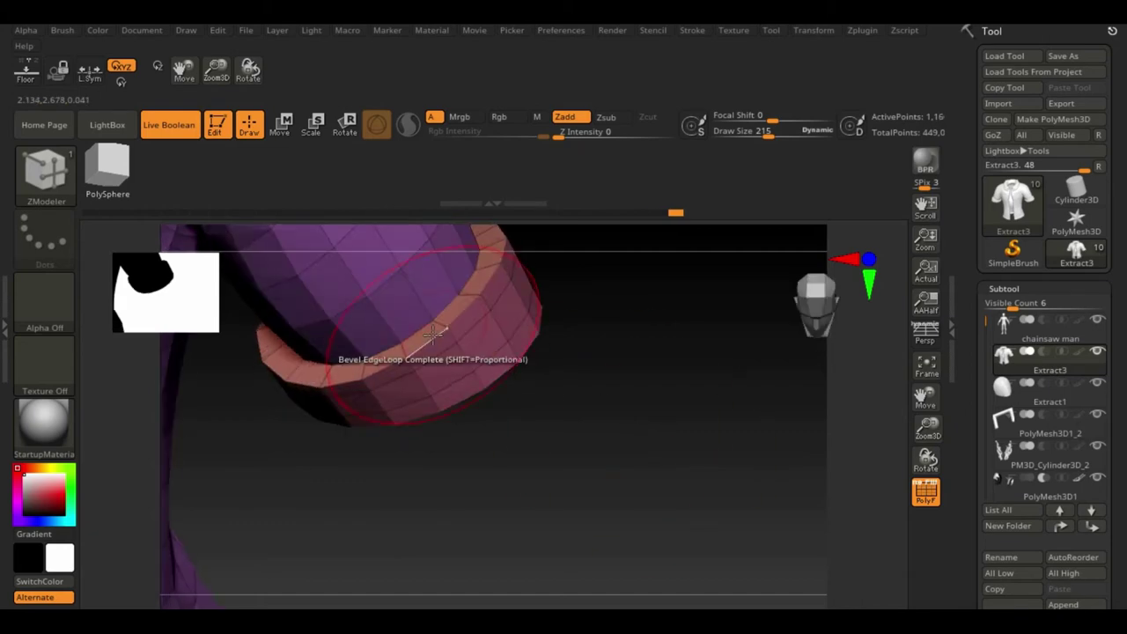
- Frame the whole shirt and turn Solo off to show the full character
drag(528, 396, 684, 483)
key(f)
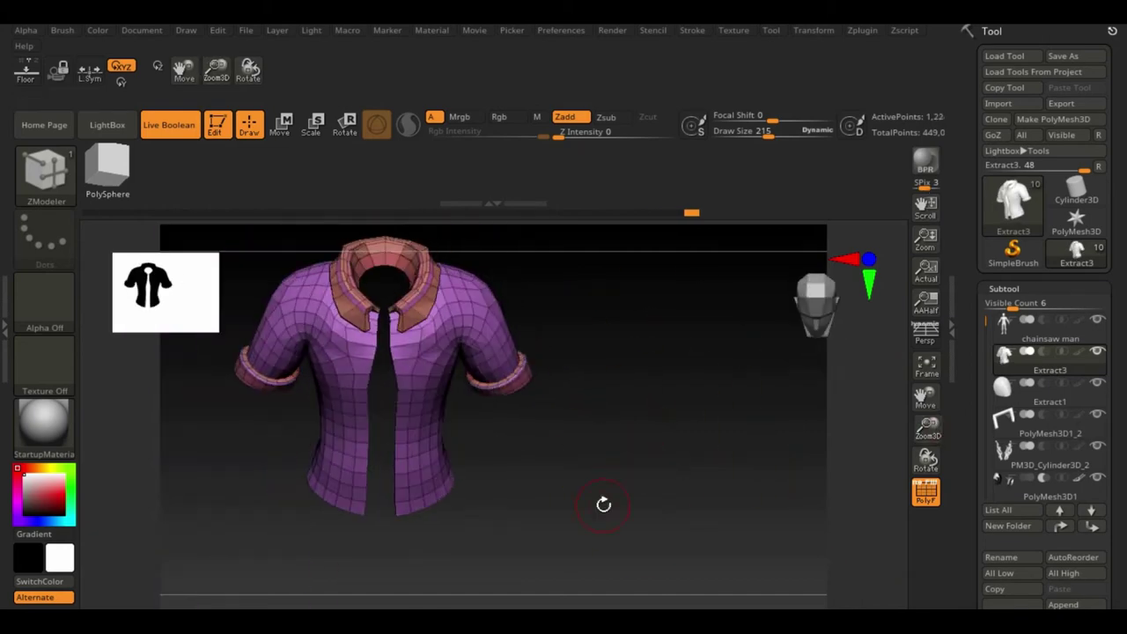
click(813, 30)
click(858, 290)
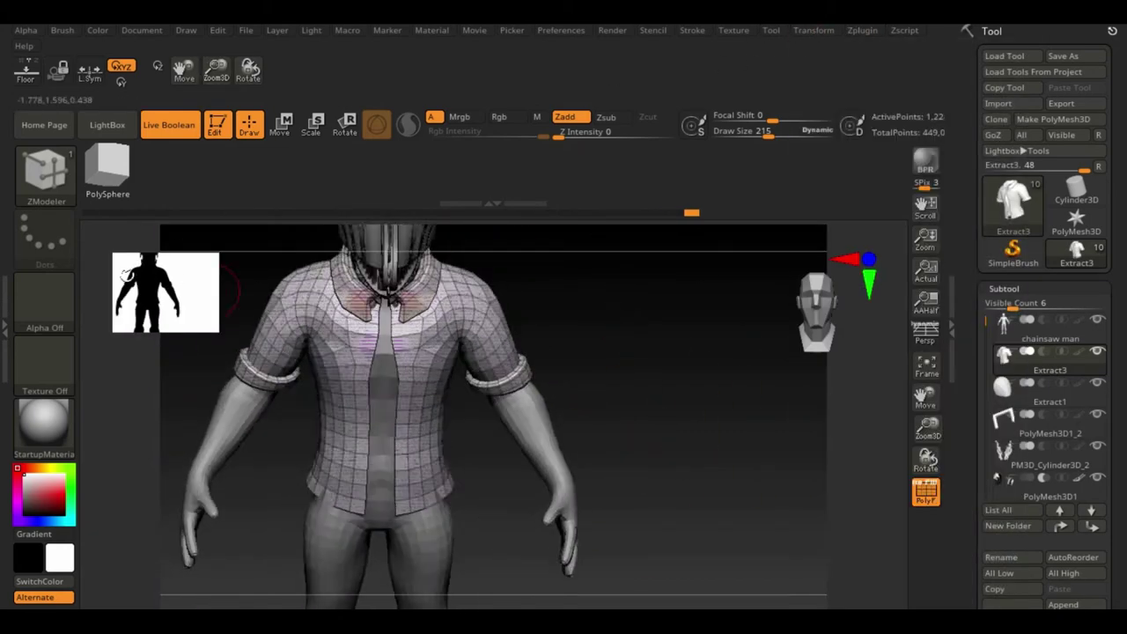
- Pull the shirt's front hem up and outward with the Move brush, checking the back
key(b)
key(m)
key(v)
key(space)
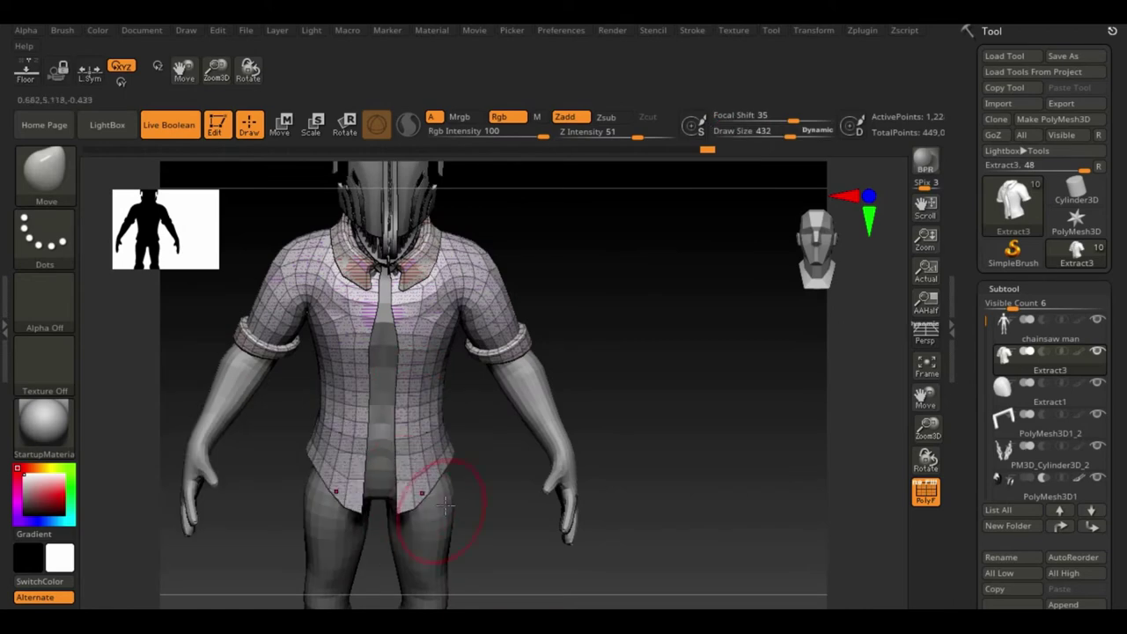
drag(447, 503, 464, 476)
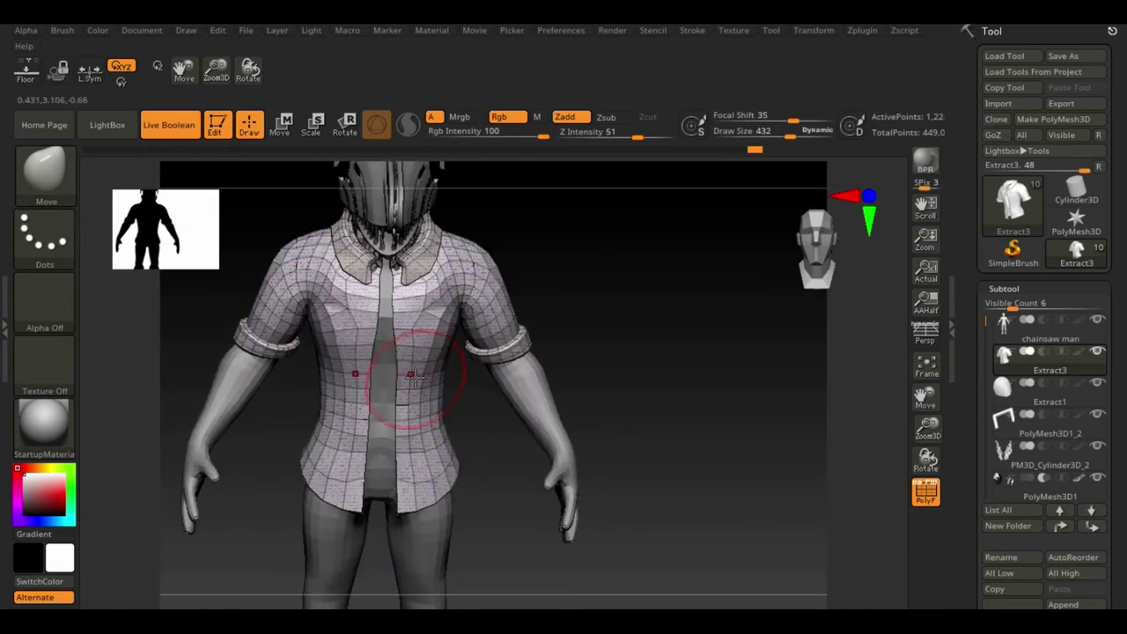
right_drag(376, 473, 467, 398)
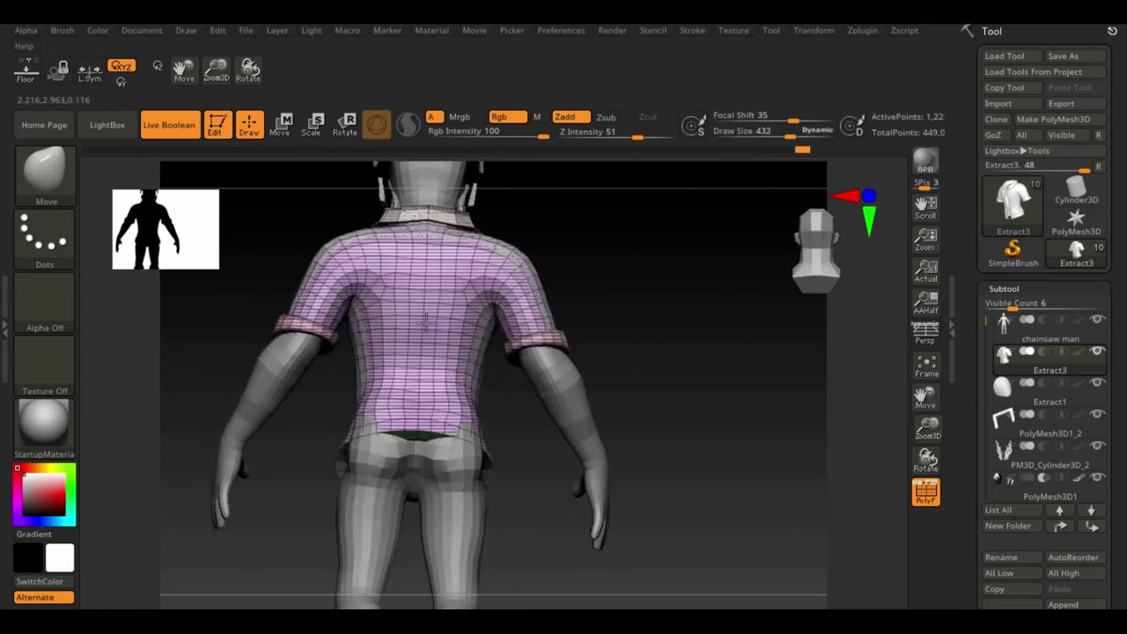
mouse_move(457, 449)
right_down()
mouse_move(654, 402)
mouse_move(643, 322)
mouse_move(843, 423)
right_up()
drag(926, 429, 935, 475)
- Switch back to ZModeler and make the chainsaw man body the active subtool
key(b)
key(z)
key(m)
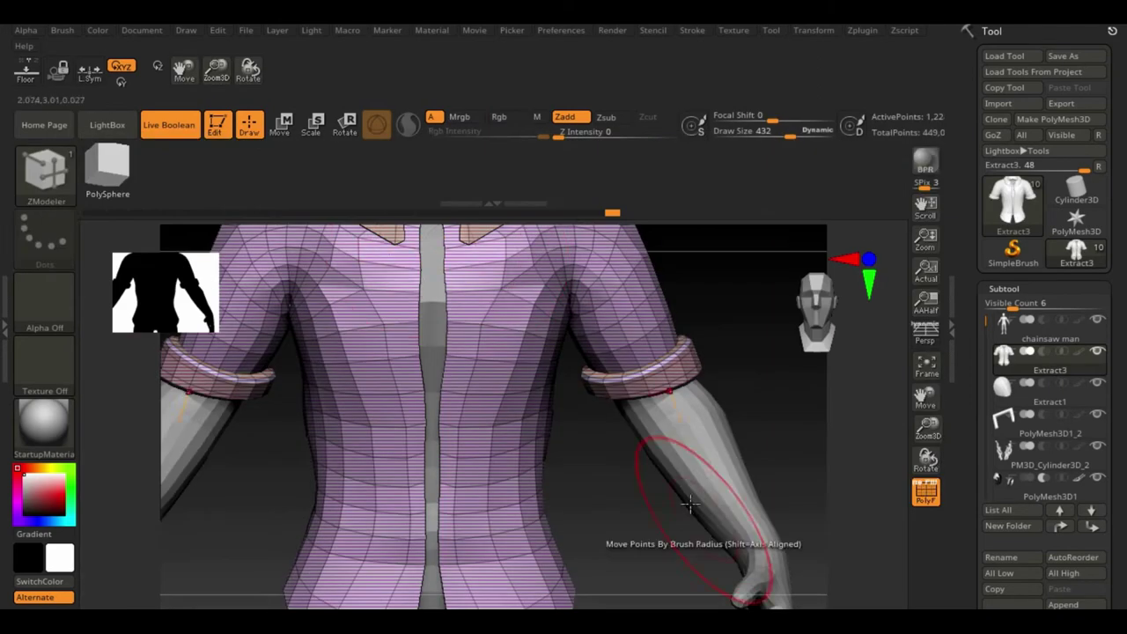
key(space)
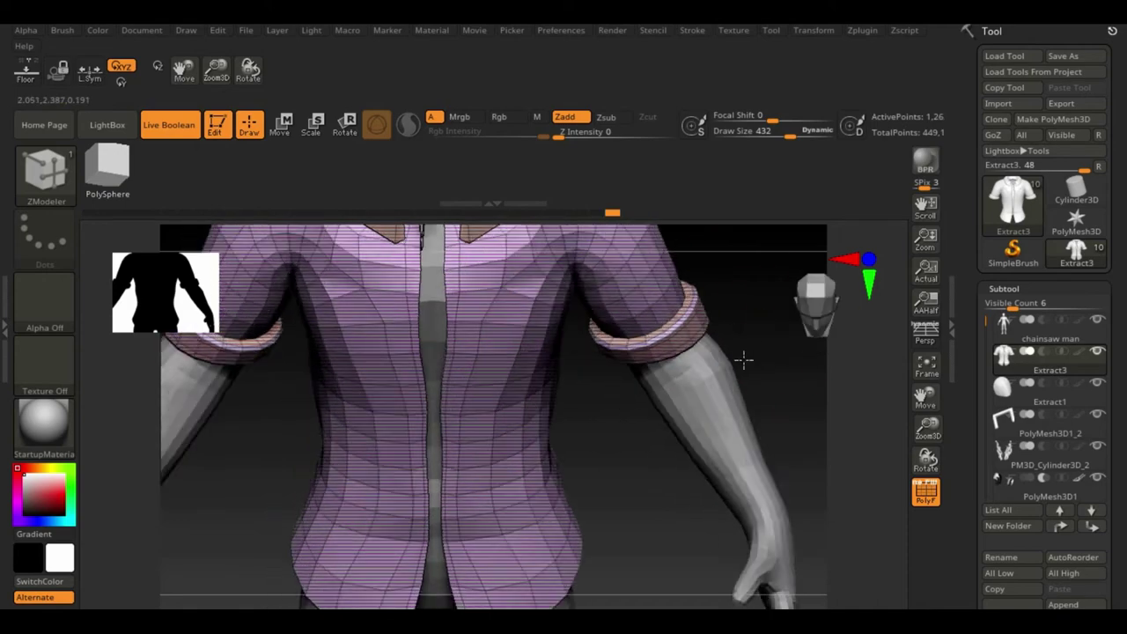
scroll(742, 358, down, 5)
key(shift)
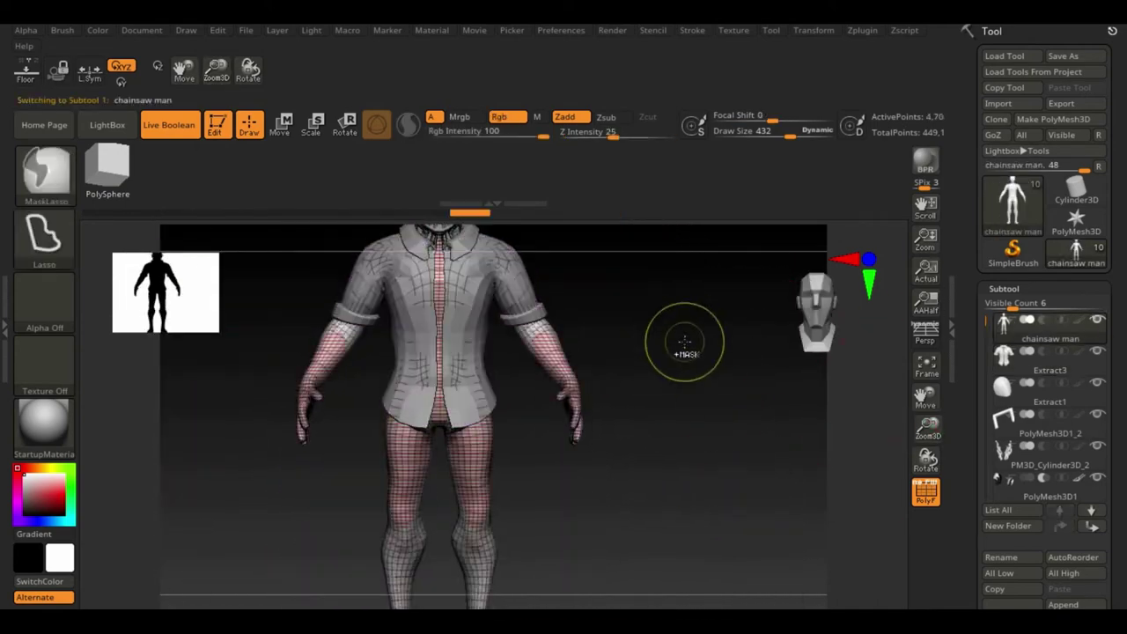
- Hide the polygroup wireframe and mask the character's legs
mouse_move(681, 344)
right_down()
mouse_move(669, 388)
mouse_move(699, 467)
right_up()
key(shift+f)
mouse_move(926, 430)
mouse_down()
mouse_move(927, 466)
mouse_move(928, 405)
mouse_up()
key(ctrl)
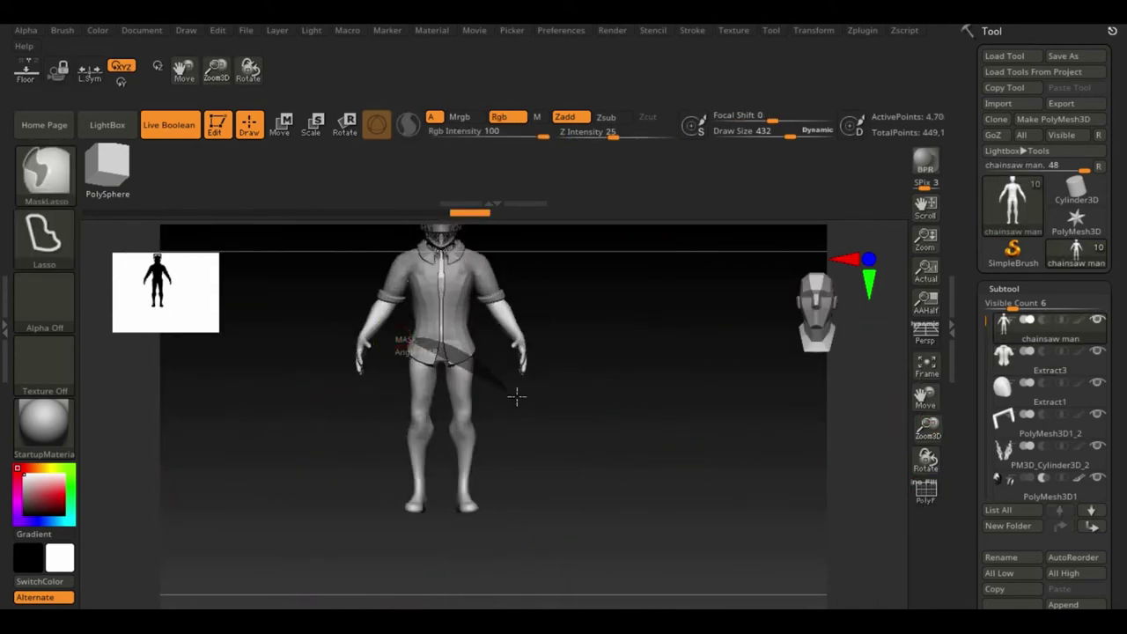
key(ctrl)
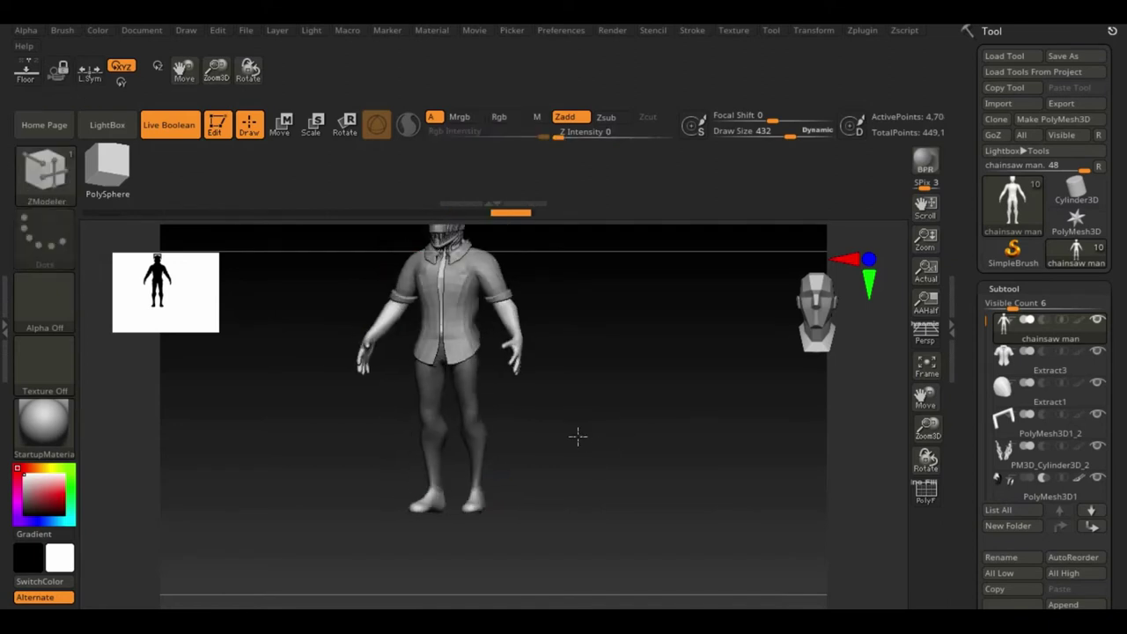
mouse_move(576, 435)
mouse_down()
mouse_move(538, 410)
mouse_move(948, 428)
mouse_move(775, 441)
mouse_up()
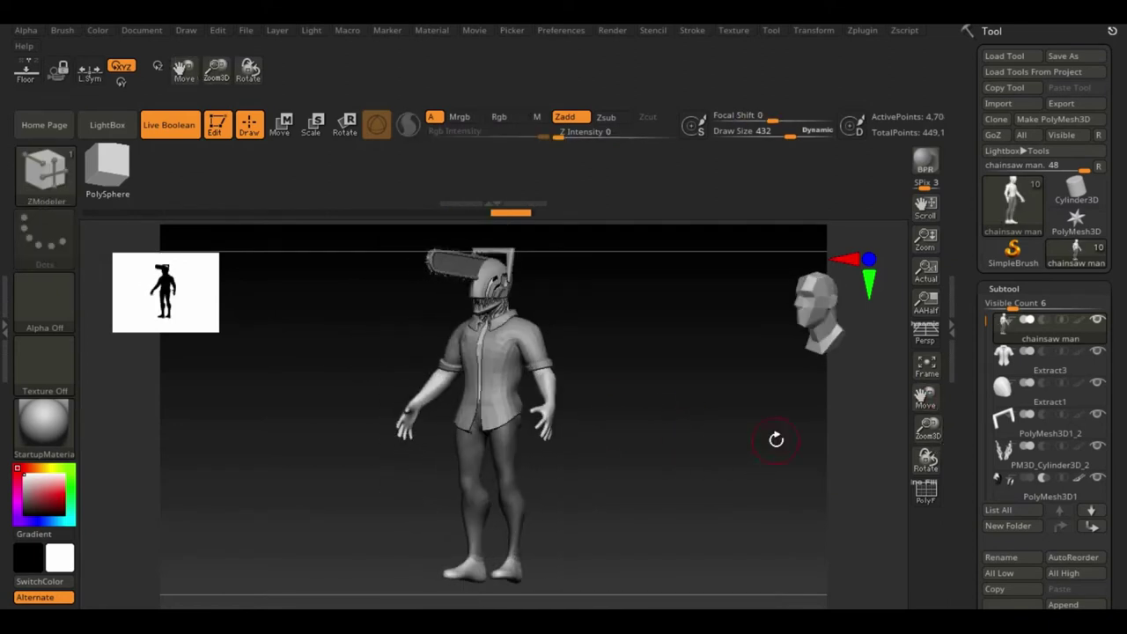
- Extract the masked legs as pants with Thick 0.02, accept, and view them solo
scroll(1047, 396, down, 5)
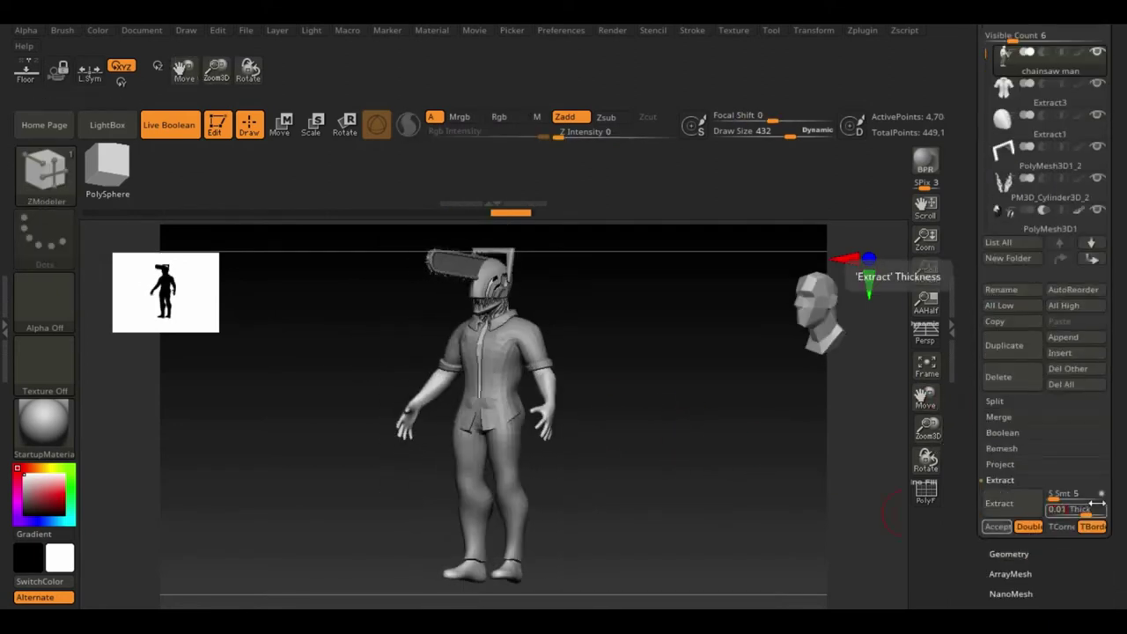
mouse_move(602, 491)
mouse_down()
mouse_move(637, 488)
mouse_move(634, 460)
mouse_move(616, 487)
mouse_up()
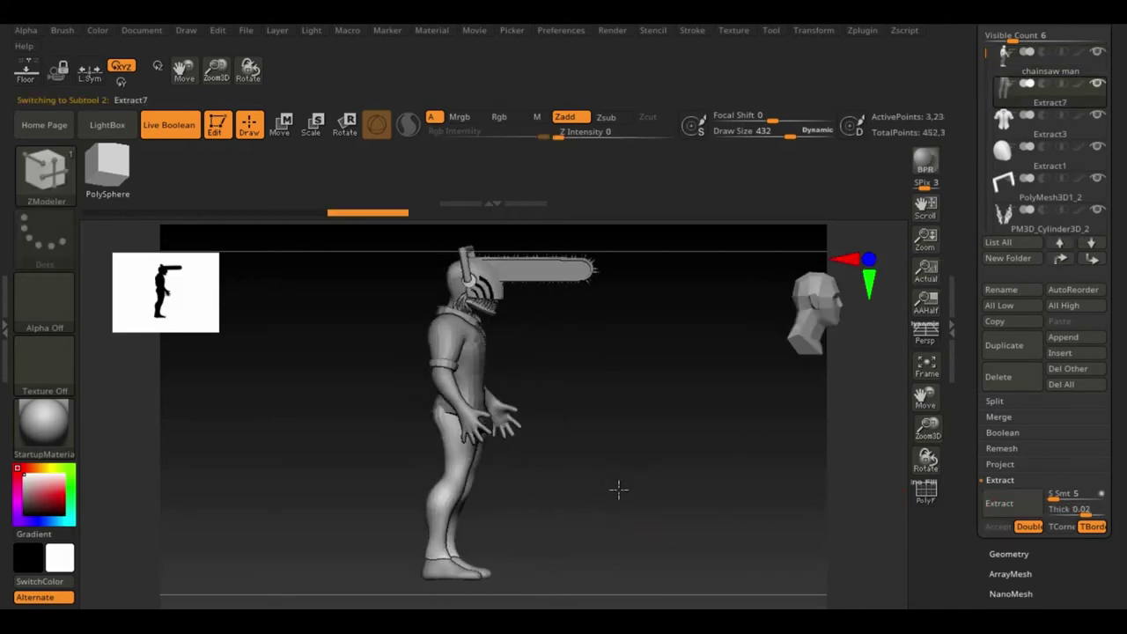
click(812, 30)
click(866, 351)
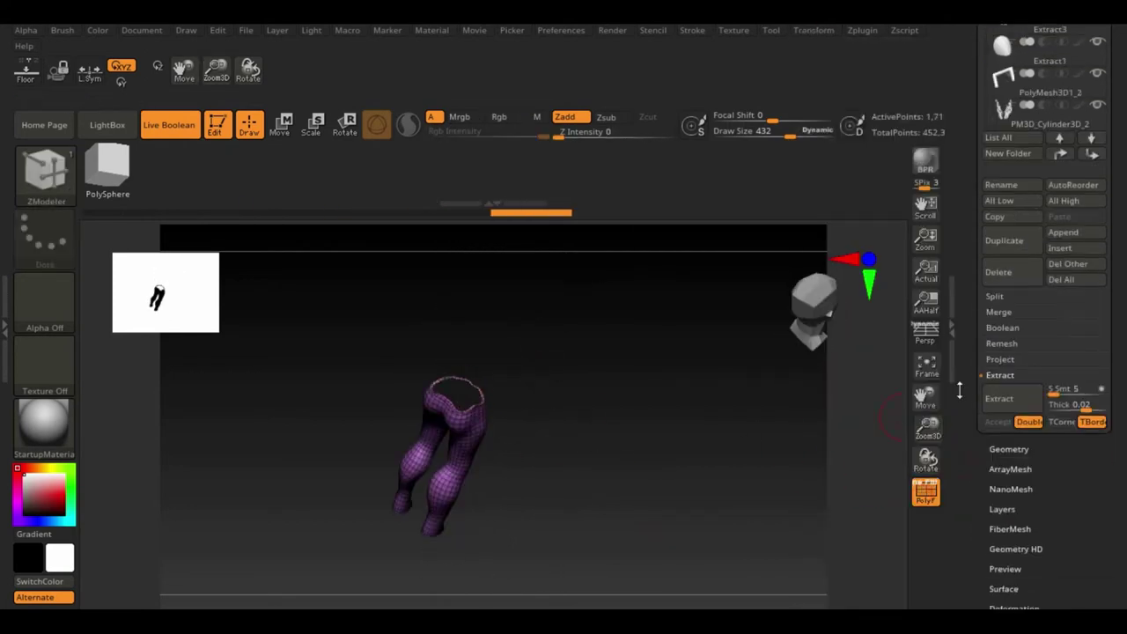
click(1006, 447)
click(1018, 269)
- Switch to the Move brush and show the whole character with the pants
shift+drag(493, 437, 571, 437)
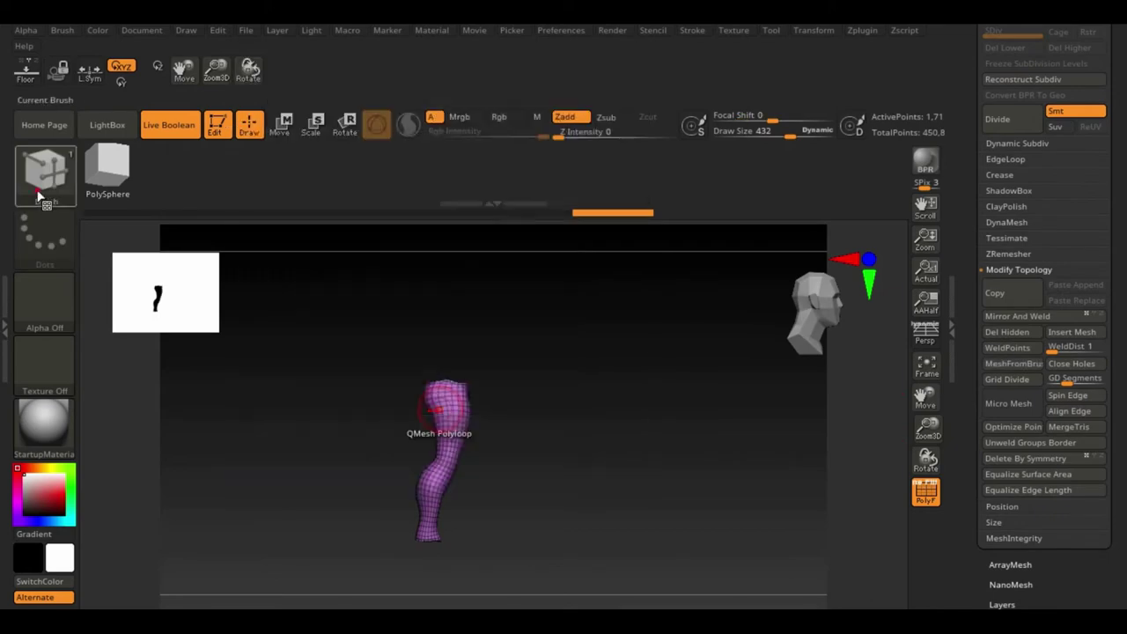
key(b)
key(m)
key(v)
click(813, 30)
click(866, 350)
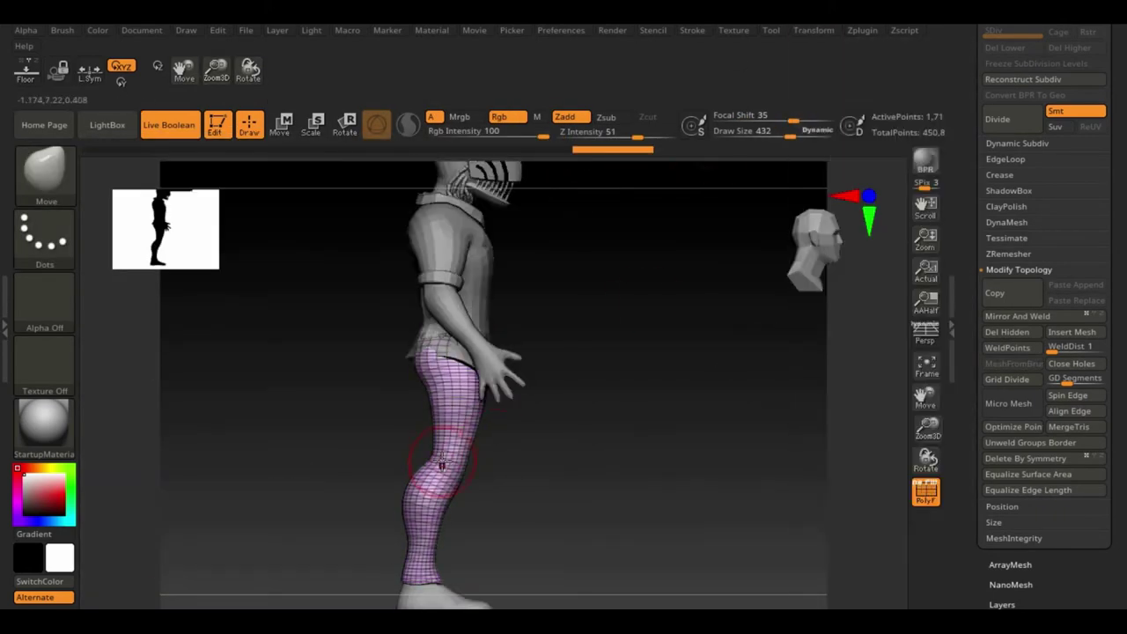
- Enlarge the Move brush to 603, fit the pants down to the feet, then ZRemesher them
key(bracketright)
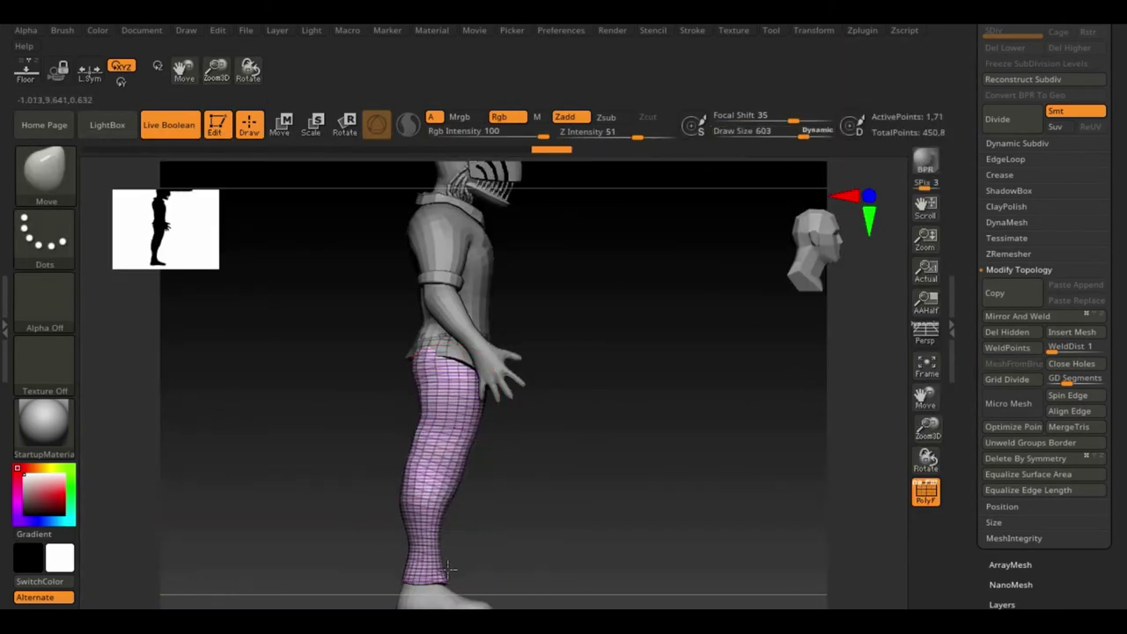
key(space)
shift+drag(447, 568, 548, 531)
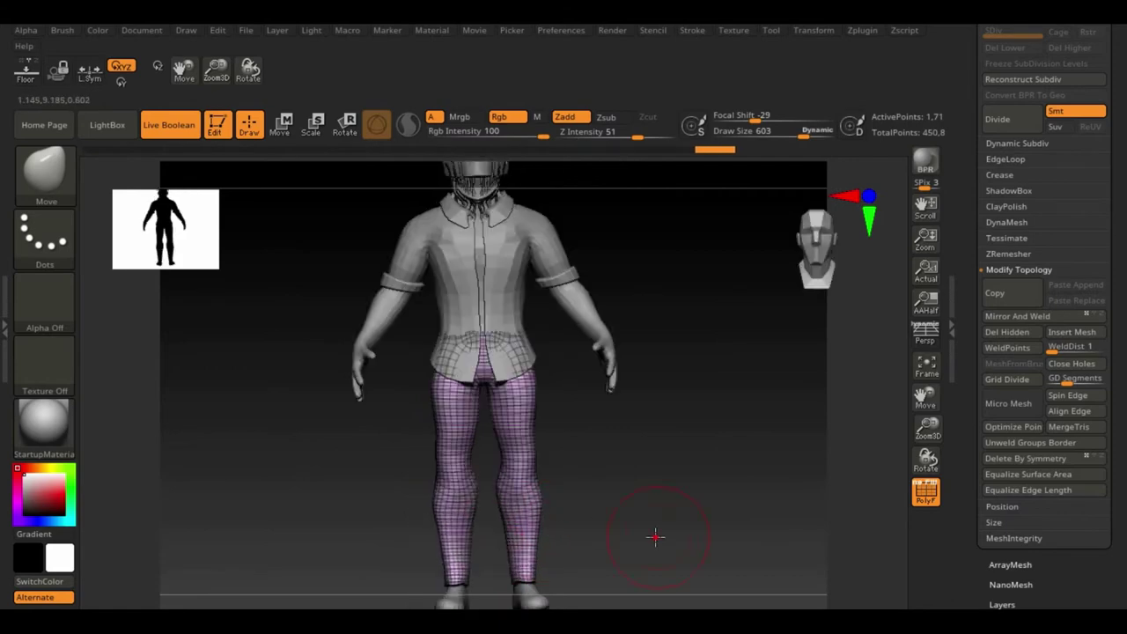
mouse_move(655, 537)
mouse_down()
mouse_move(556, 533)
mouse_move(573, 538)
mouse_up()
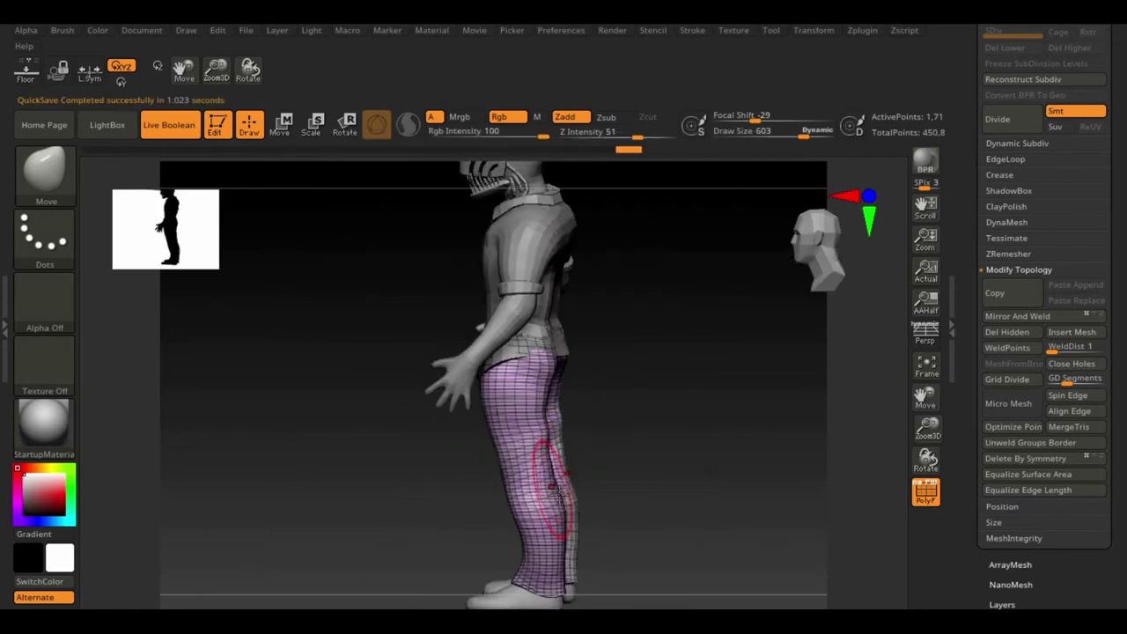
mouse_move(496, 399)
mouse_down()
mouse_move(666, 513)
mouse_move(558, 505)
mouse_move(414, 339)
mouse_move(579, 467)
mouse_move(581, 531)
mouse_move(420, 544)
mouse_up()
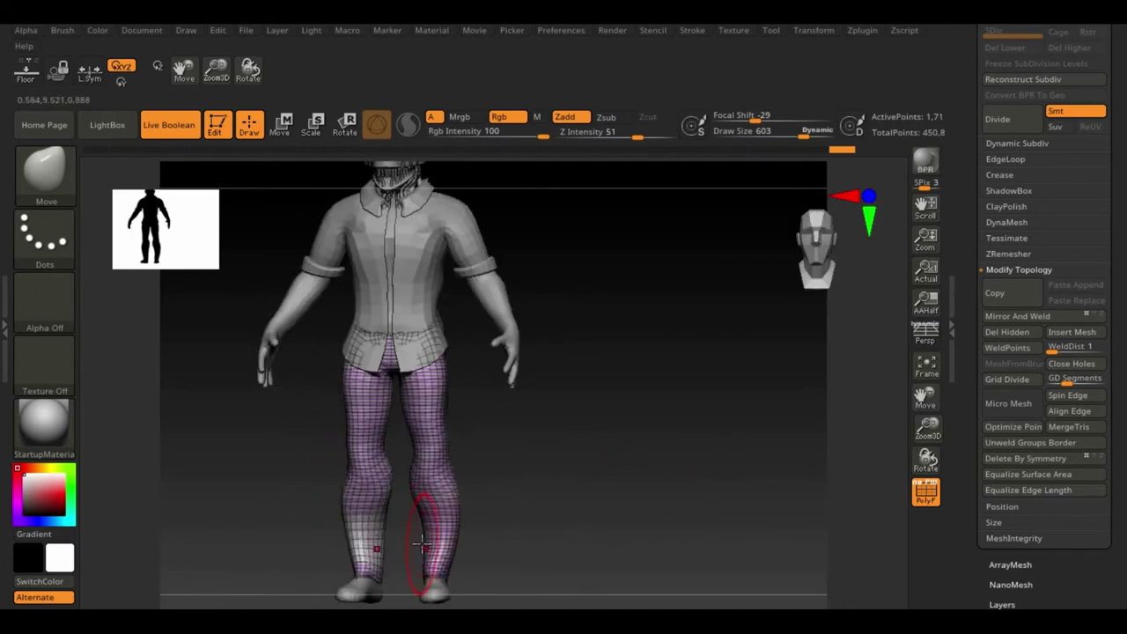
mouse_move(408, 404)
mouse_down()
mouse_move(443, 443)
mouse_move(601, 460)
mouse_move(428, 540)
mouse_move(525, 532)
mouse_move(722, 554)
mouse_move(876, 392)
mouse_up()
click(1008, 253)
- Run ZRemesher on the pants with edge detection on to lower the polygon count
click(1015, 282)
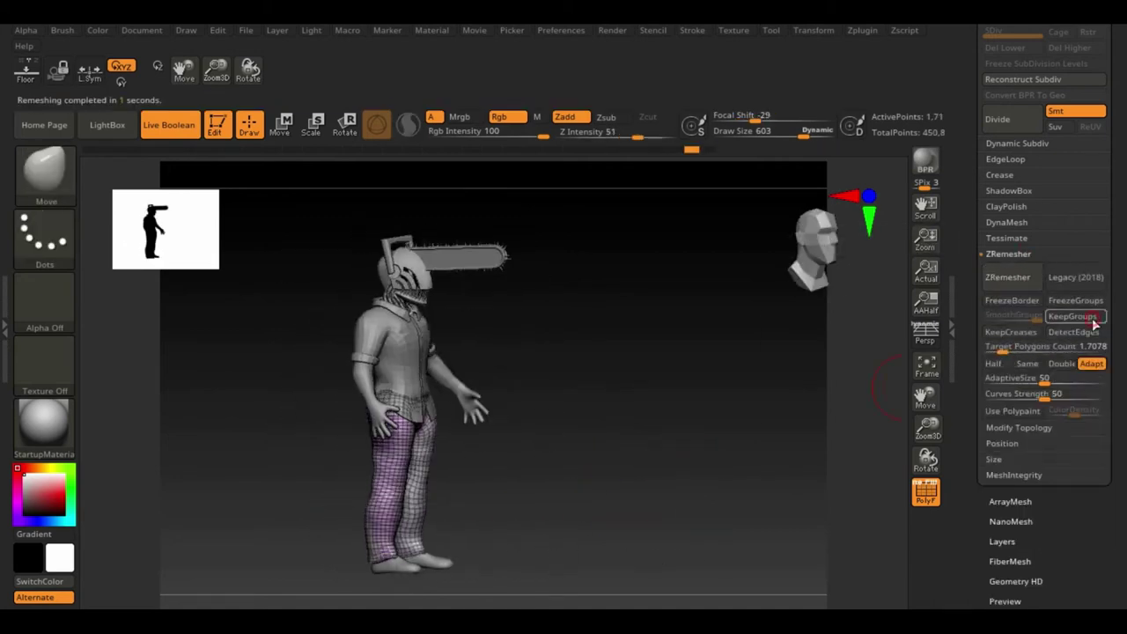
key(f)
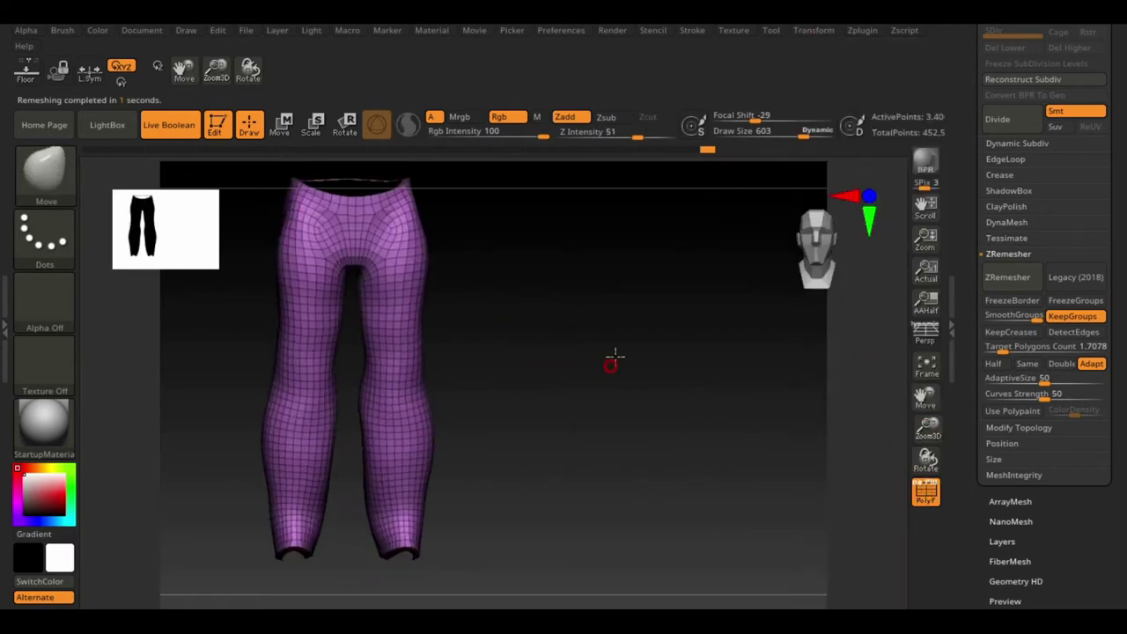
mouse_move(545, 293)
mouse_down()
mouse_move(528, 327)
mouse_move(478, 239)
mouse_move(639, 423)
mouse_up()
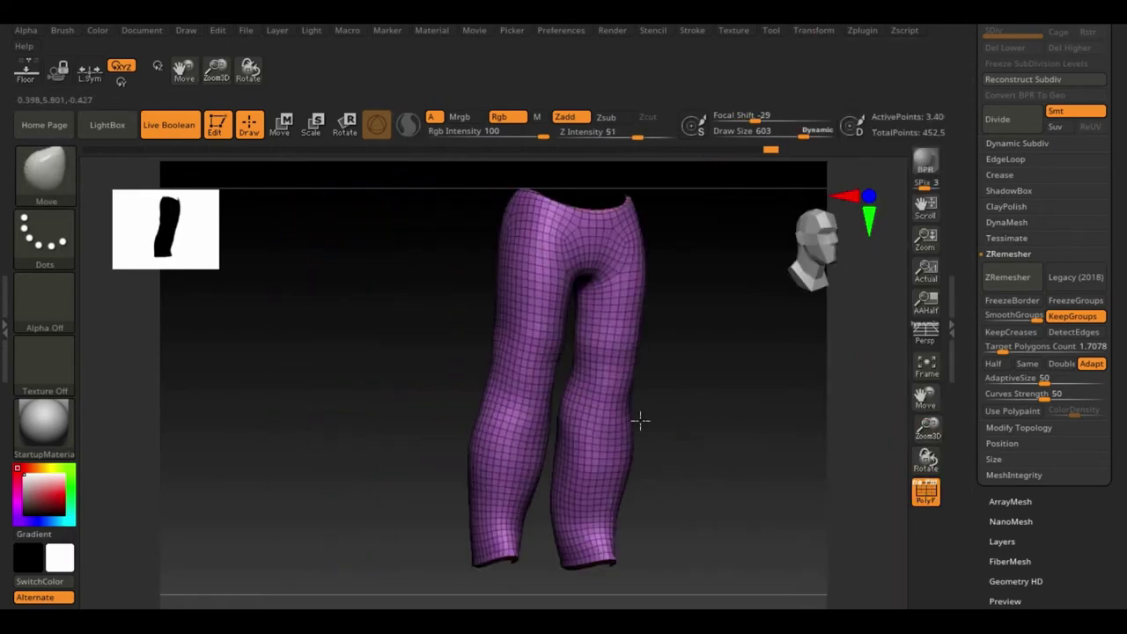
click(1073, 332)
click(997, 282)
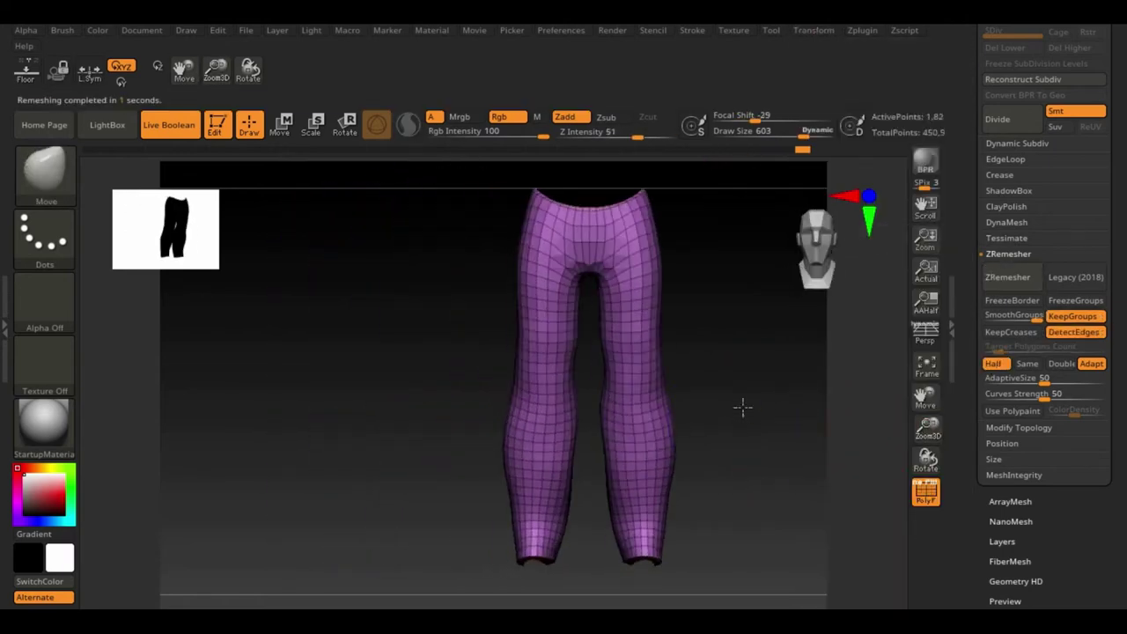
- ZRemesh the pants twice more for an even coarser mesh
mouse_move(925, 429)
mouse_down()
mouse_move(926, 396)
mouse_move(516, 411)
mouse_up()
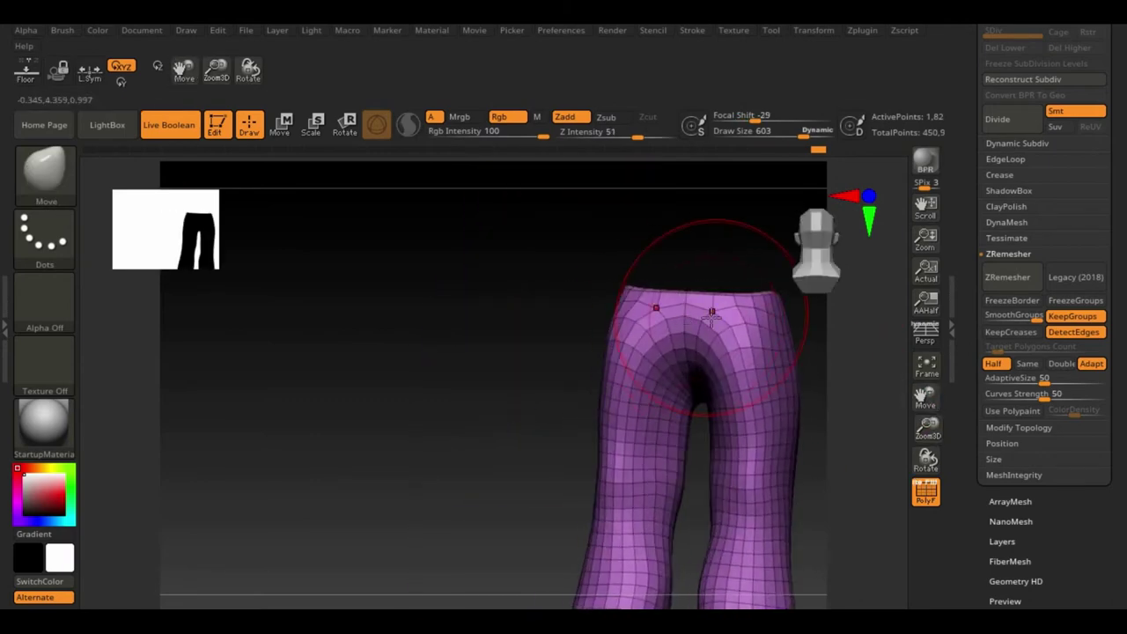
key(space)
drag(678, 262, 770, 291)
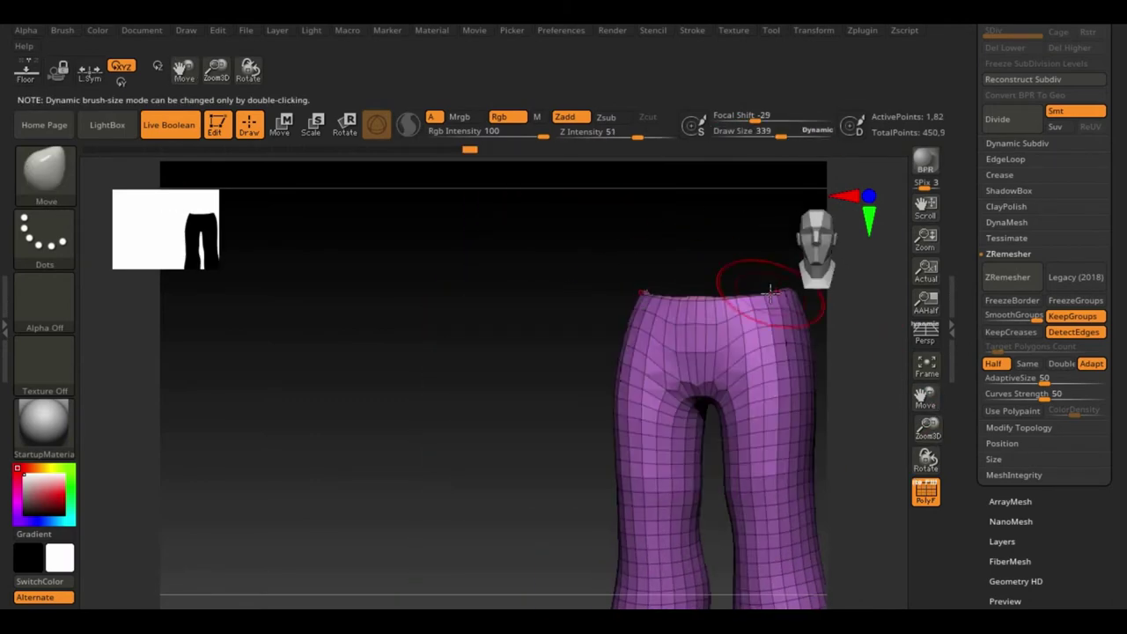
drag(925, 396, 687, 396)
click(925, 365)
click(998, 280)
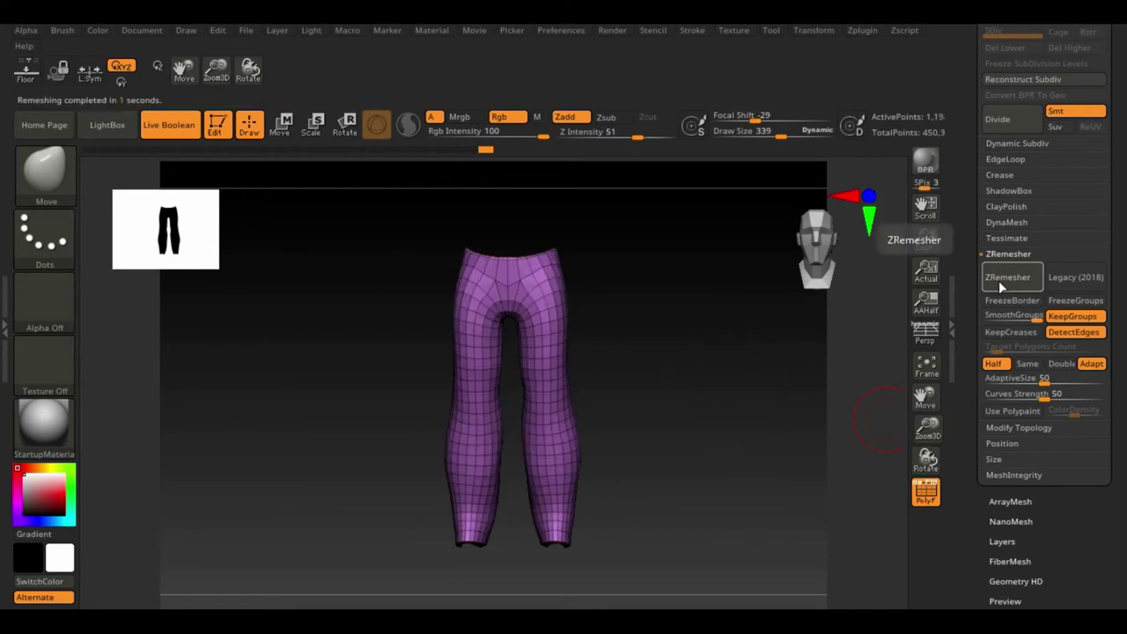
click(998, 280)
- With ZModeler, delete the extra horizontal edge loops down the leg to the ankle
drag(925, 459, 925, 463)
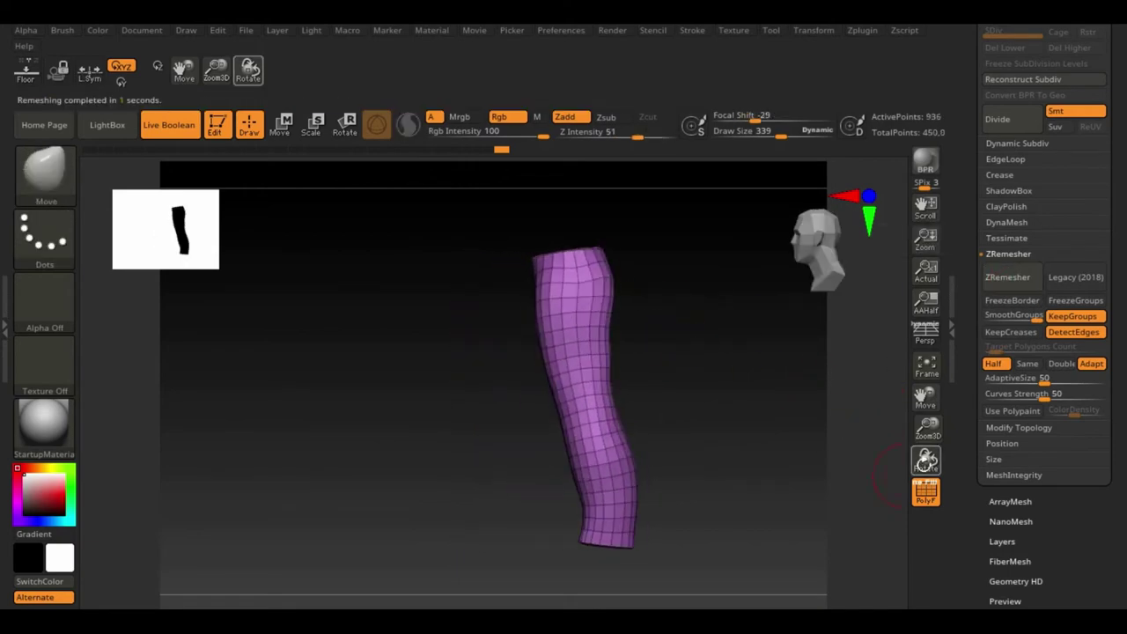
key(b)
click(247, 186)
key(space)
click(571, 375)
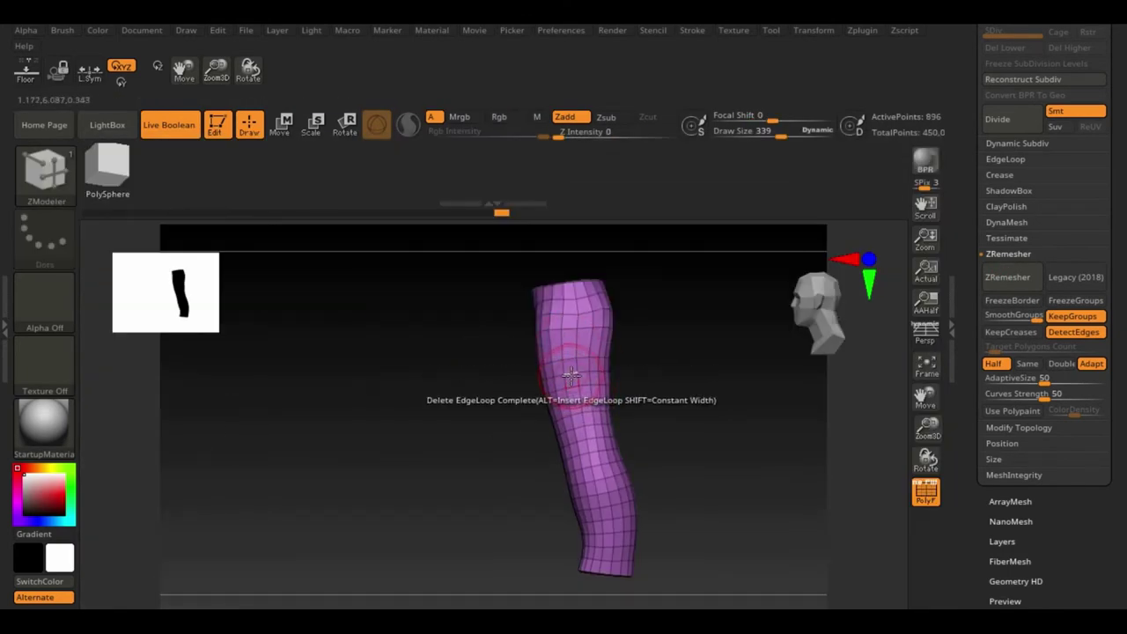
click(600, 453)
click(606, 493)
click(611, 524)
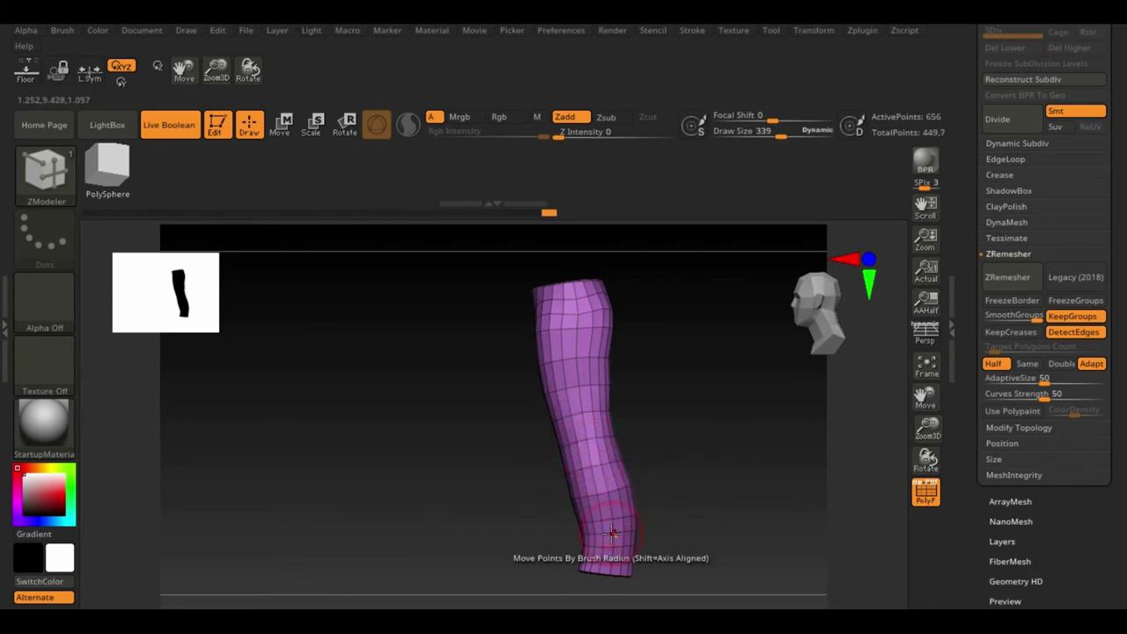
- Delete further edge loops around the hips and legs
drag(606, 556, 610, 348)
click(588, 352)
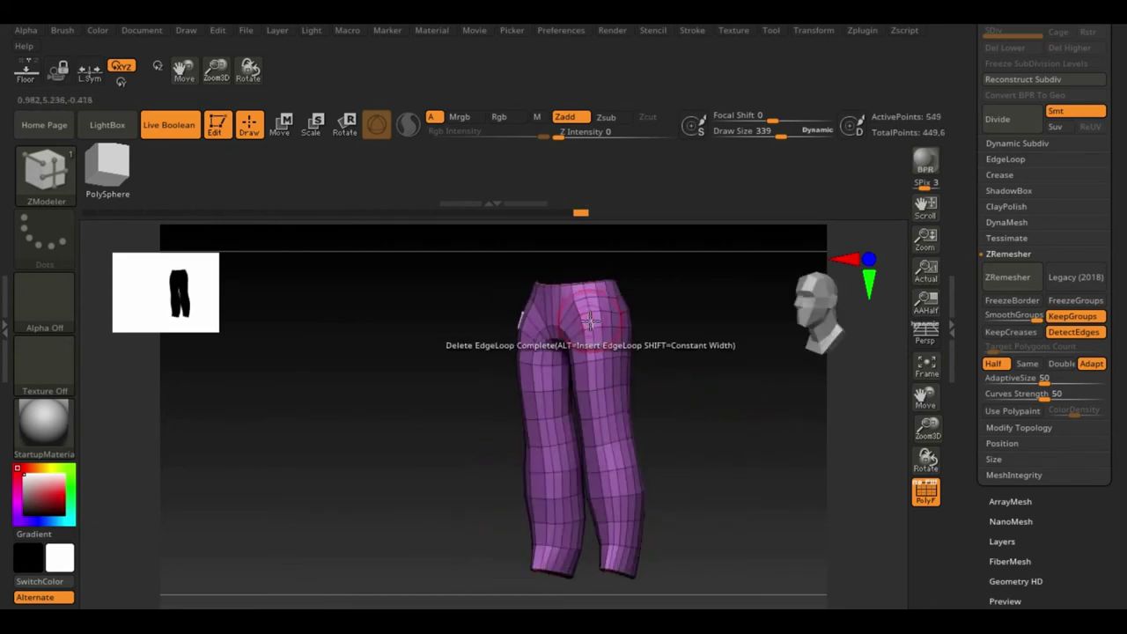
drag(696, 387, 515, 424)
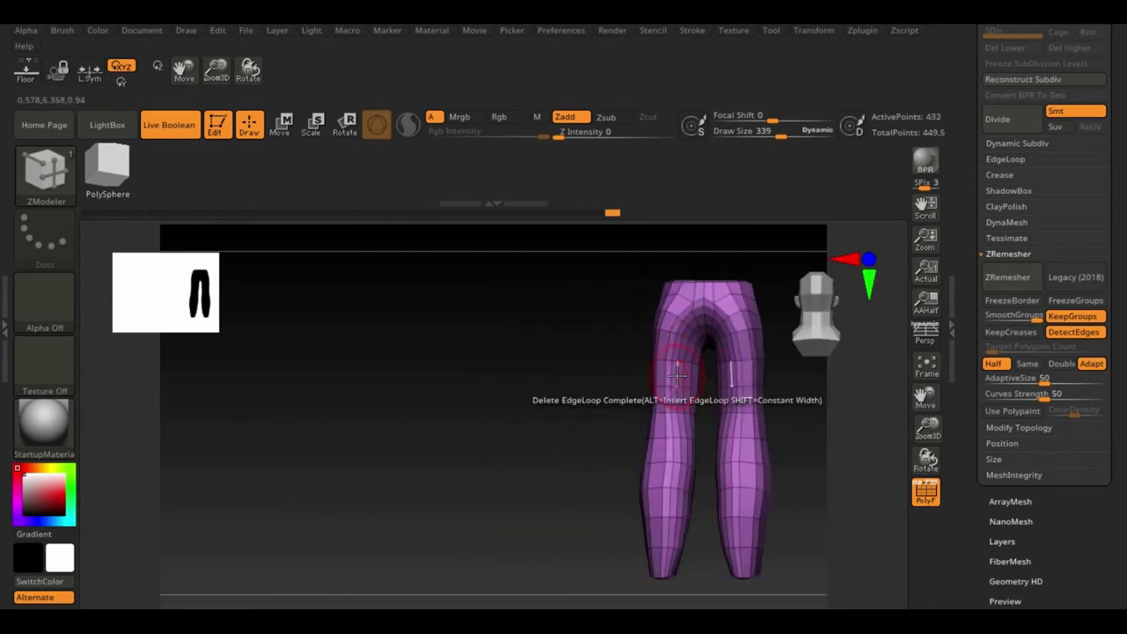
click(708, 376)
mouse_move(825, 450)
mouse_down()
mouse_move(709, 375)
mouse_move(574, 499)
mouse_up()
click(712, 392)
drag(711, 393, 402, 533)
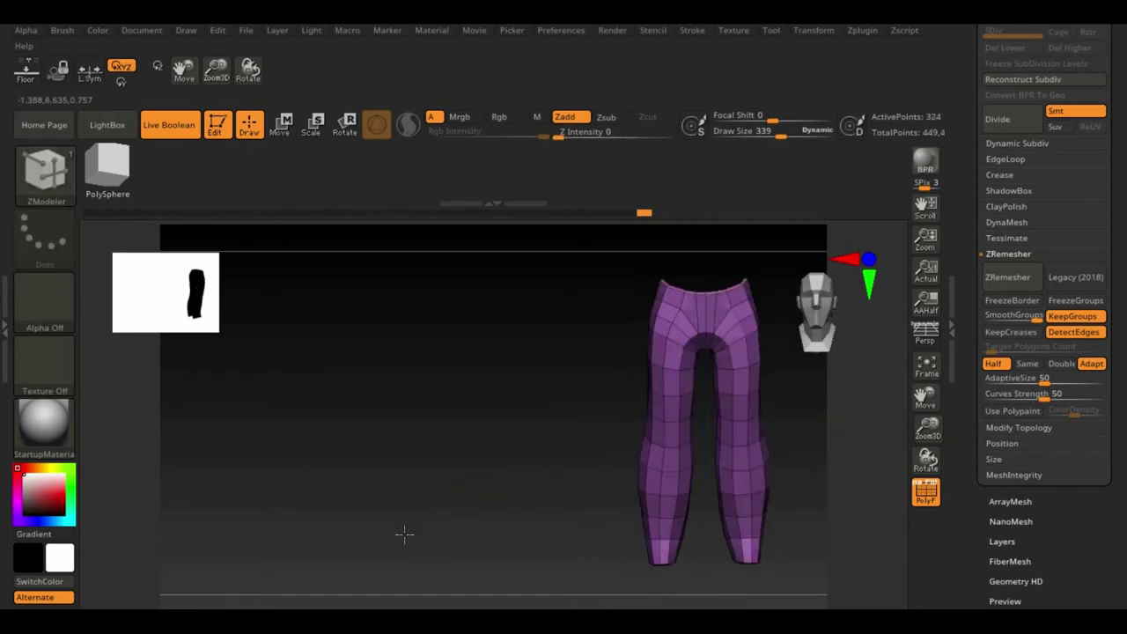
drag(926, 397, 872, 508)
- Change the ZModeler edge action target and check the waist loops
key(space)
click(574, 374)
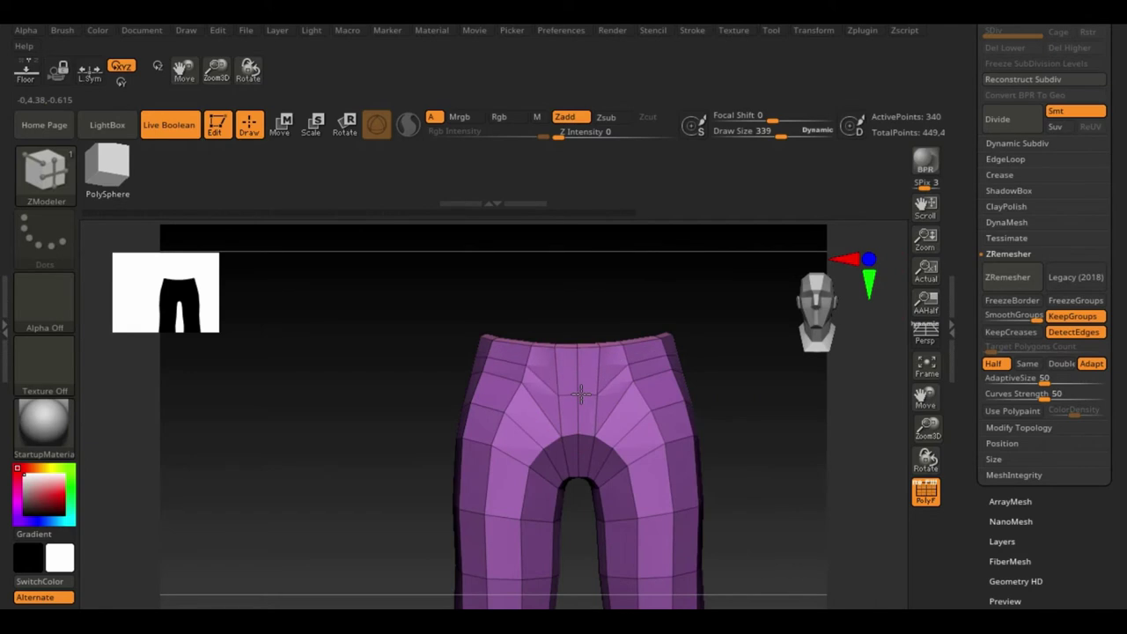
right_drag(581, 394, 576, 396)
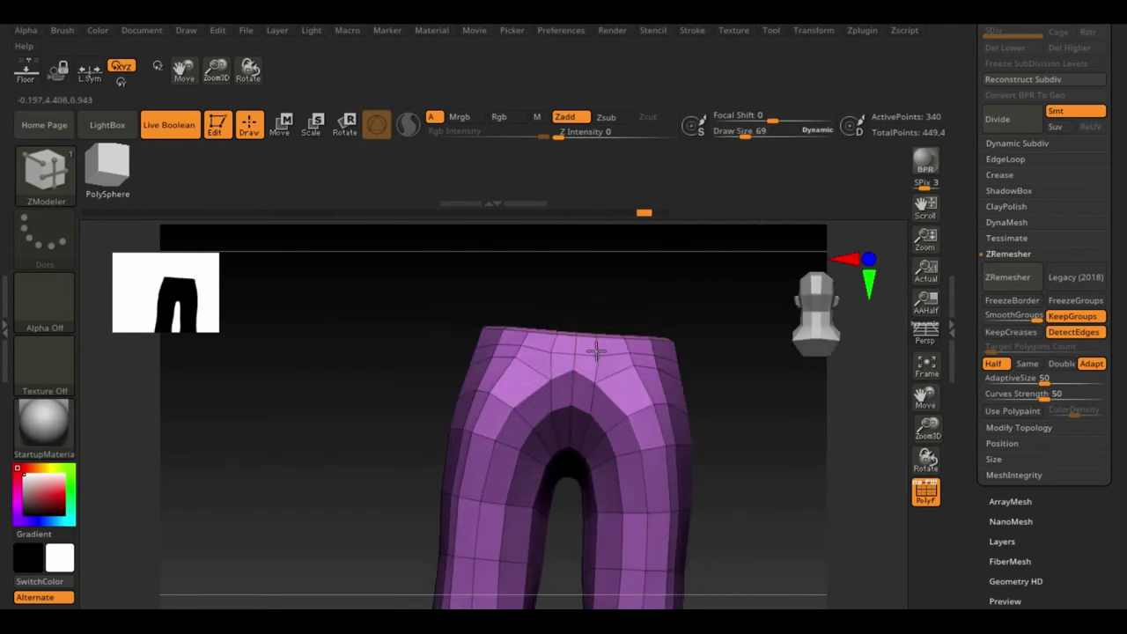
right_drag(596, 351, 617, 370)
alt+right_drag(900, 452, 772, 478)
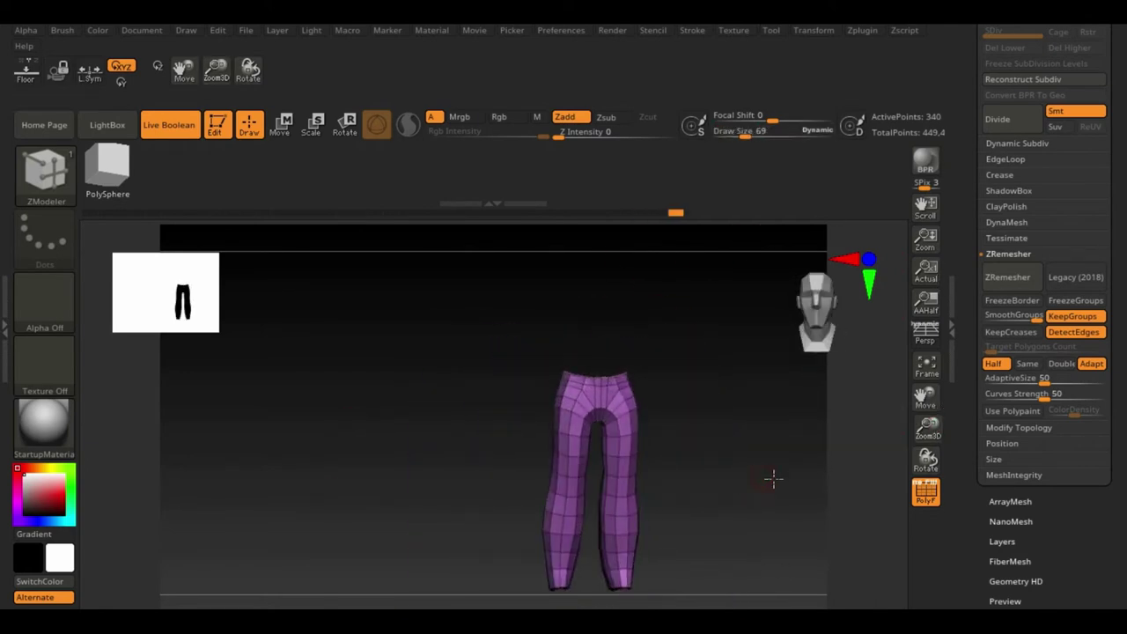
- Turn Solo off to show the full character, and pick the Move brush with a larger size
click(813, 30)
click(800, 332)
key(space)
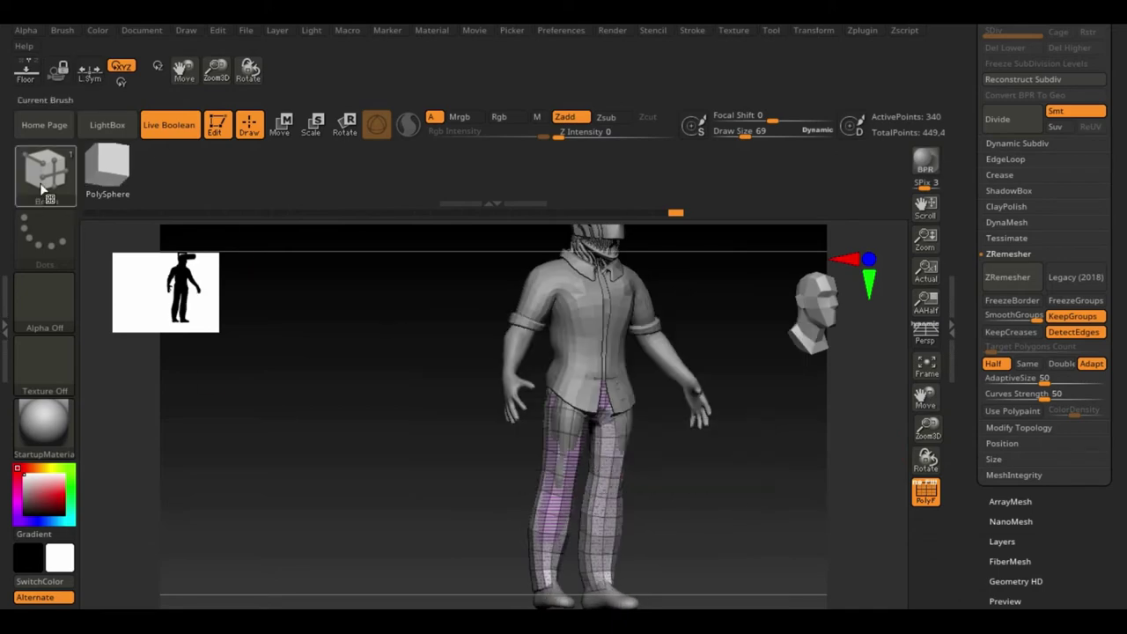
key(b)
key(m)
key(v)
key(space)
mouse_move(616, 379)
right_down()
mouse_move(806, 293)
mouse_move(616, 405)
right_up()
key(space)
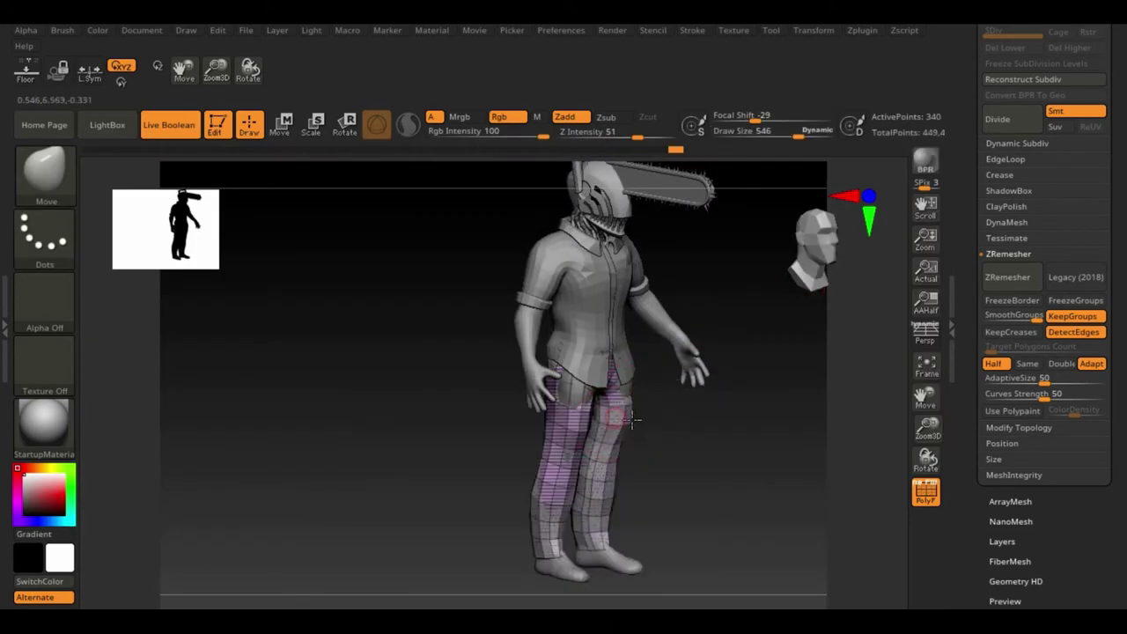
mouse_move(608, 546)
right_down()
mouse_move(596, 379)
mouse_move(588, 528)
mouse_move(617, 553)
mouse_move(695, 482)
mouse_move(709, 454)
right_up()
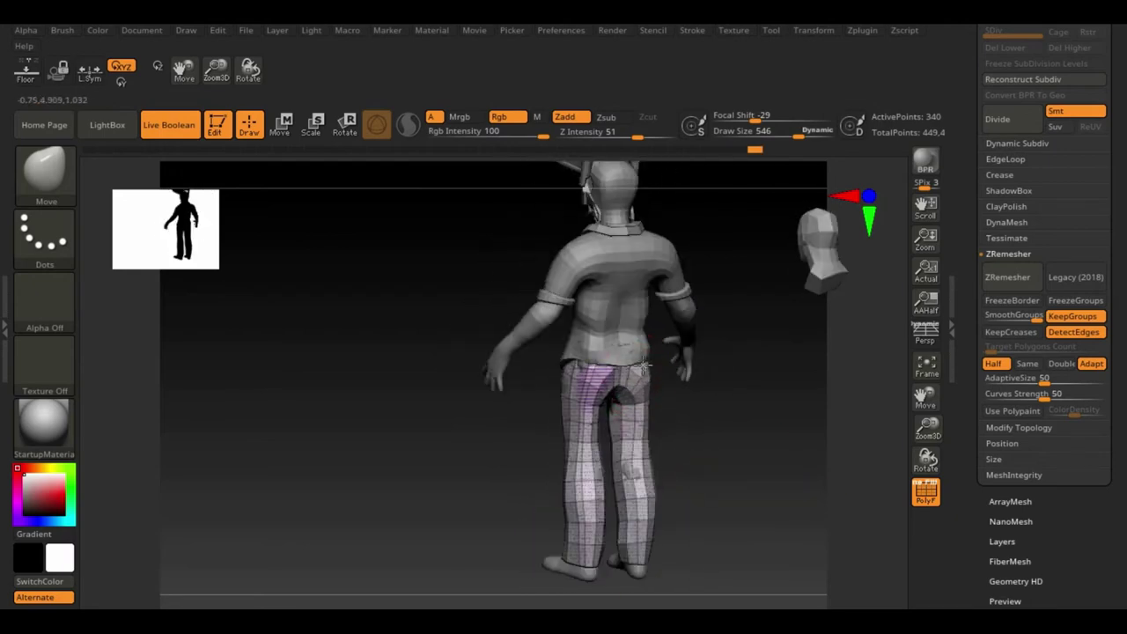
mouse_move(644, 365)
right_down()
mouse_move(692, 414)
mouse_move(642, 382)
mouse_move(730, 390)
mouse_move(560, 491)
mouse_move(616, 440)
mouse_move(702, 463)
mouse_move(669, 422)
mouse_move(642, 414)
mouse_move(787, 531)
mouse_move(924, 211)
right_up()
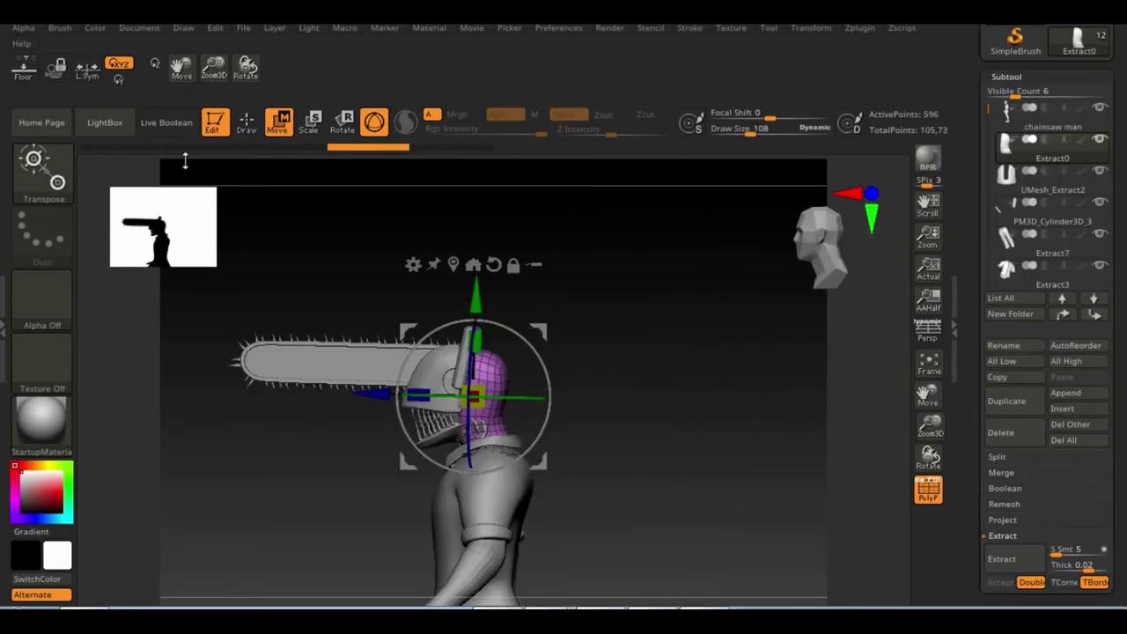
- Delete the old Extract0 subtool
click(826, 27)
click(865, 349)
click(810, 27)
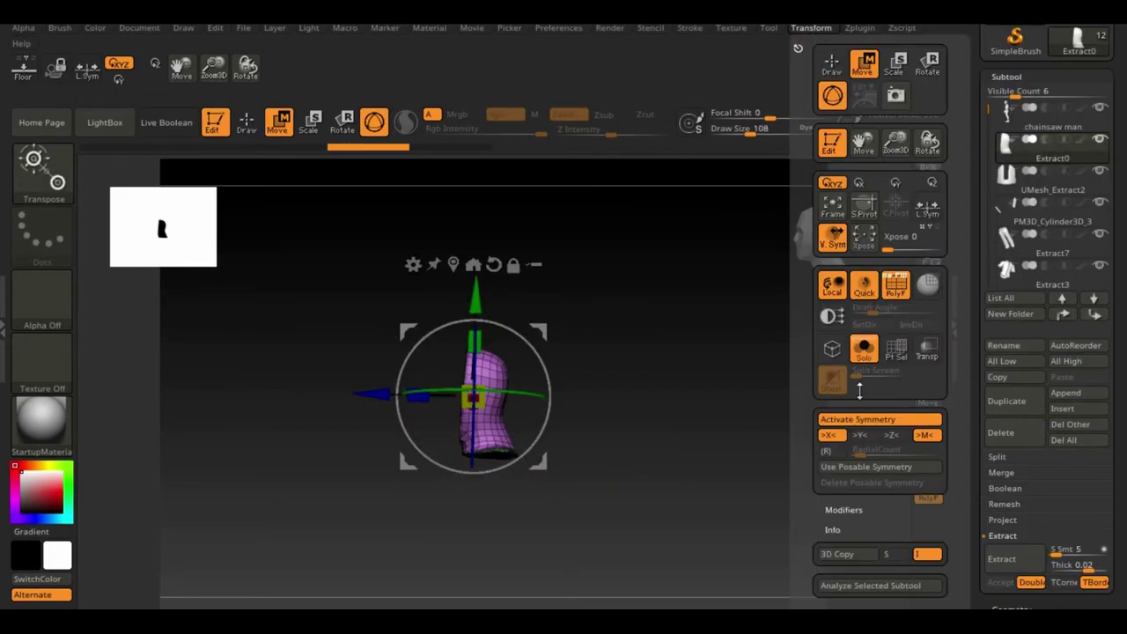
click(864, 350)
key(f)
right_drag(692, 423, 730, 408)
click(1000, 432)
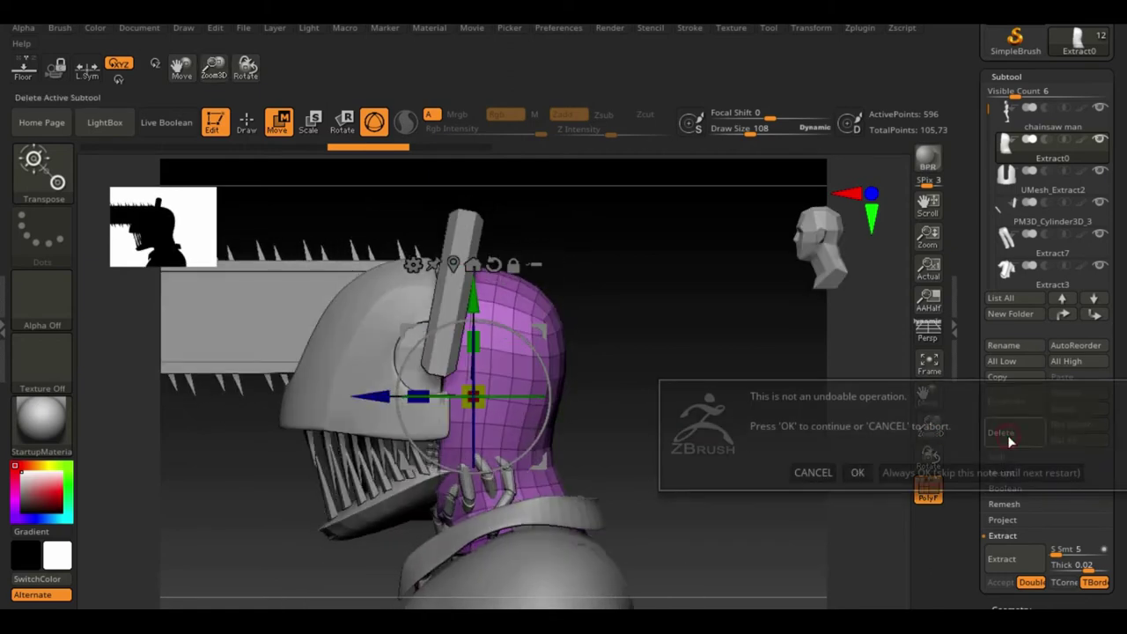
key(Return)
- Select the Chainsaw Man body, solo it, and inspect the extracted hood piece
click(1030, 119)
click(809, 28)
click(865, 350)
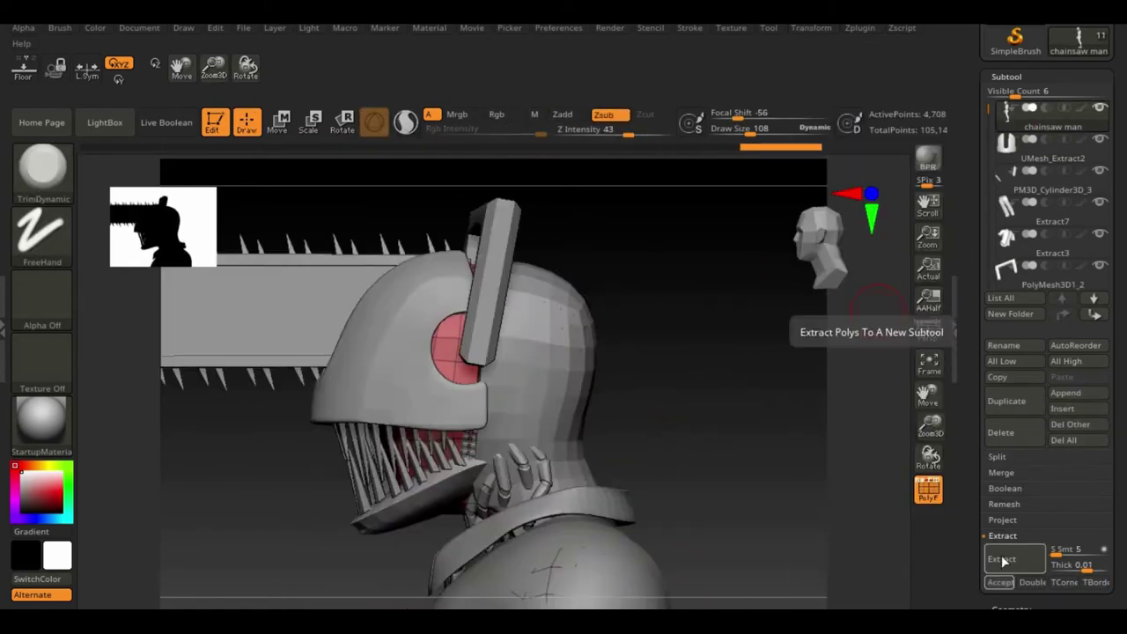
mouse_move(715, 420)
mouse_down()
mouse_move(818, 415)
mouse_move(642, 478)
mouse_move(700, 416)
mouse_move(731, 423)
mouse_up()
drag(963, 520, 1023, 153)
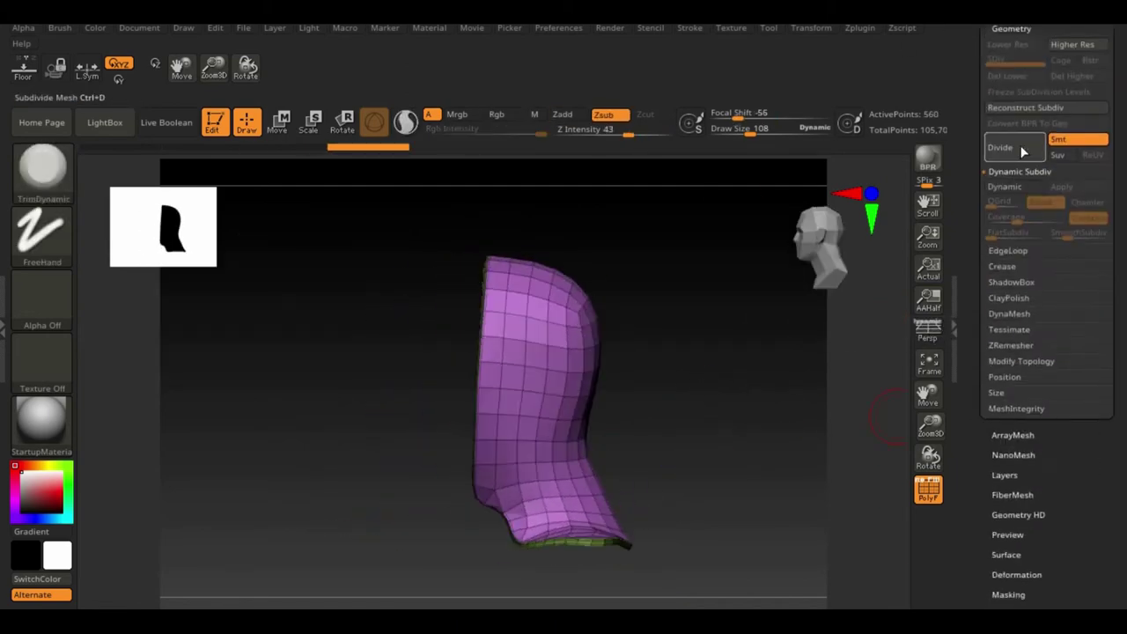
- DynaMesh the hood and cut its lower edge straight with TrimCurve
click(1008, 313)
click(1008, 273)
key(b)
key(t)
key(s)
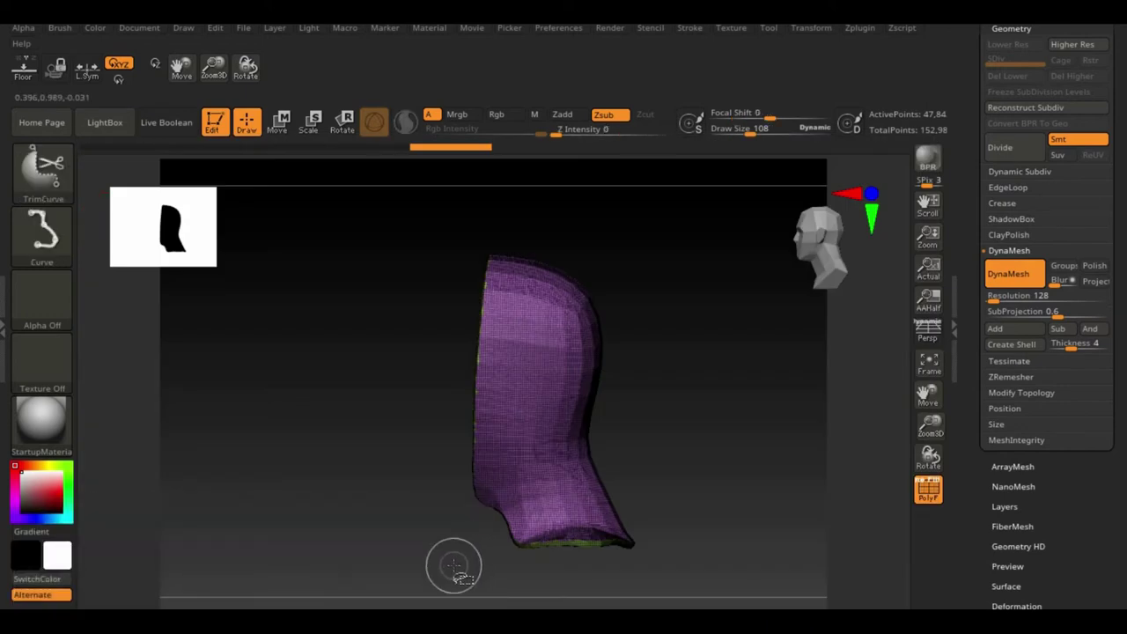
drag(431, 539, 431, 540)
drag(353, 540, 513, 225)
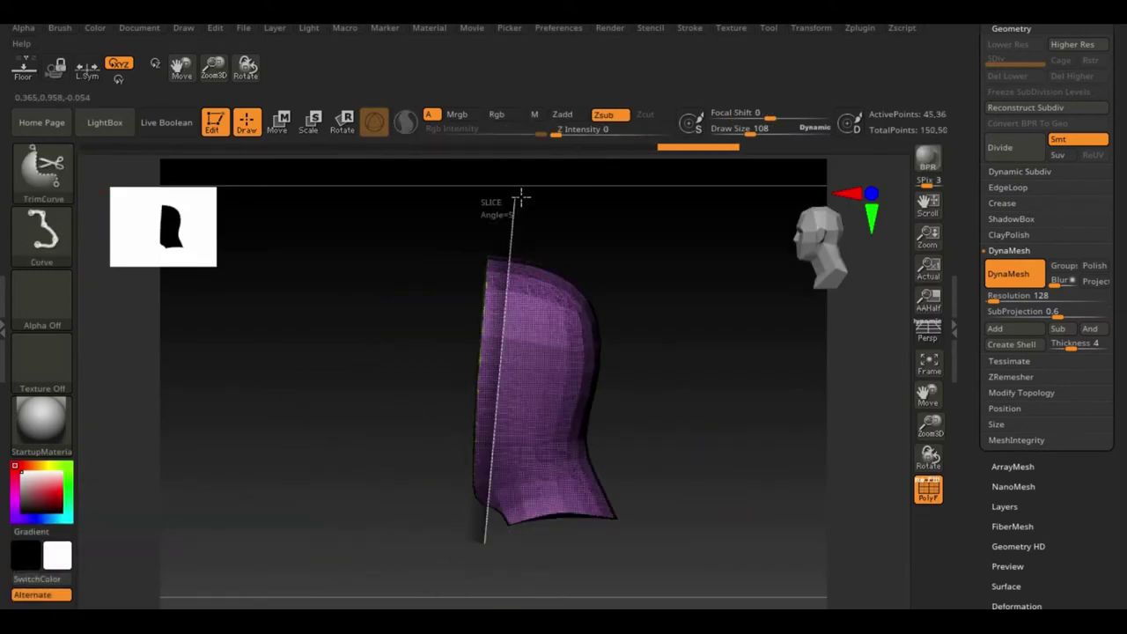
- Switch to the TrimDynamic brush and check the hood from front and back
key(b)
key(t)
key(d)
drag(810, 407, 517, 443)
key(b)
key(t)
key(d)
mouse_move(466, 508)
mouse_down()
mouse_move(641, 500)
mouse_move(654, 468)
mouse_move(609, 463)
mouse_up()
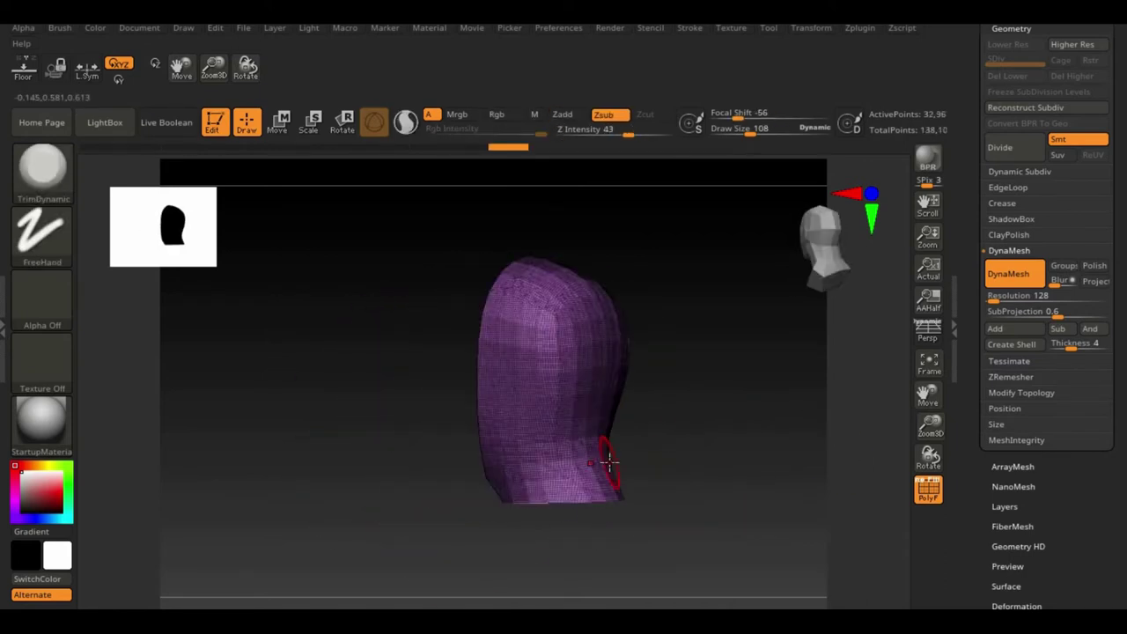
drag(731, 396, 556, 415)
- Show the full character and reshape the hood with a gizmo deformer to sit on the head
click(811, 27)
key(w)
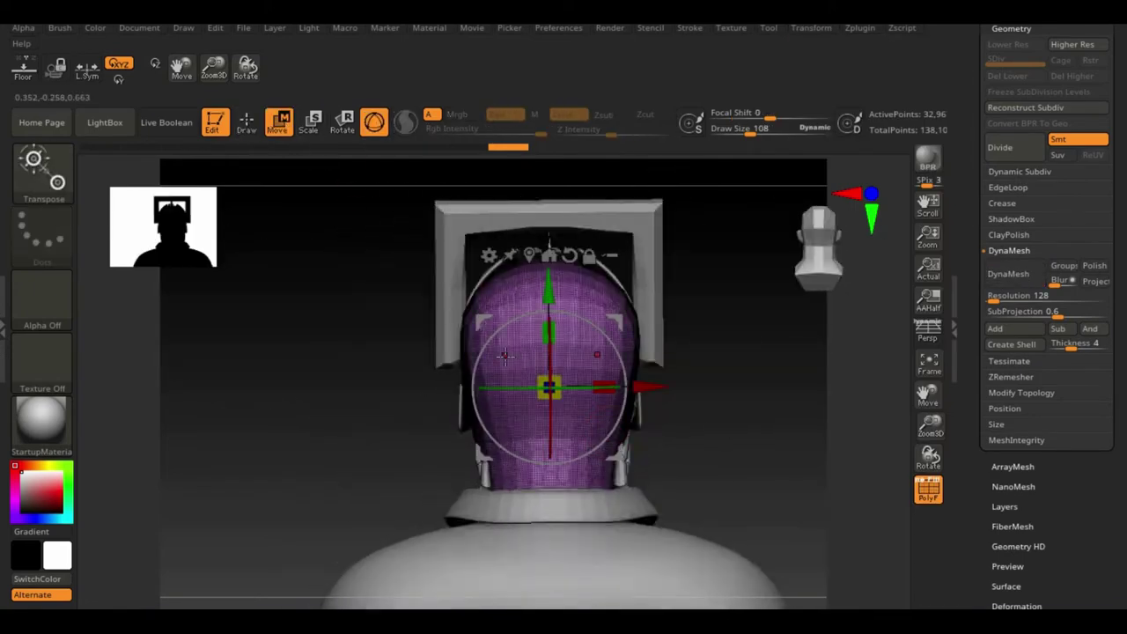
click(529, 361)
click(616, 455)
mouse_move(722, 423)
mouse_down()
mouse_move(804, 408)
mouse_move(687, 414)
mouse_up()
key(q)
click(1010, 376)
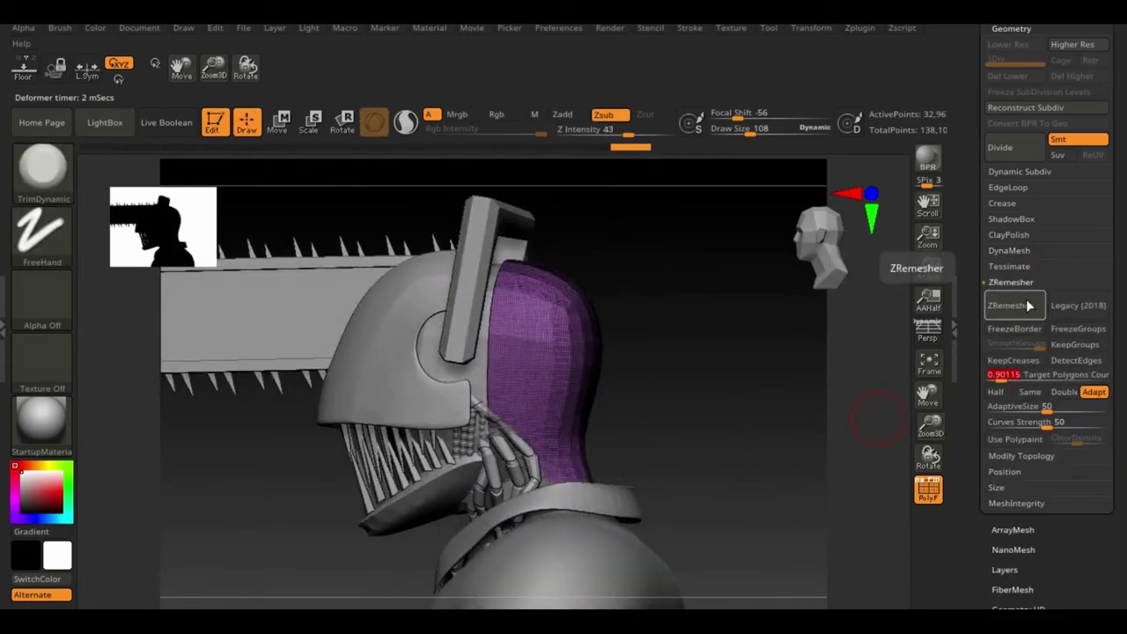
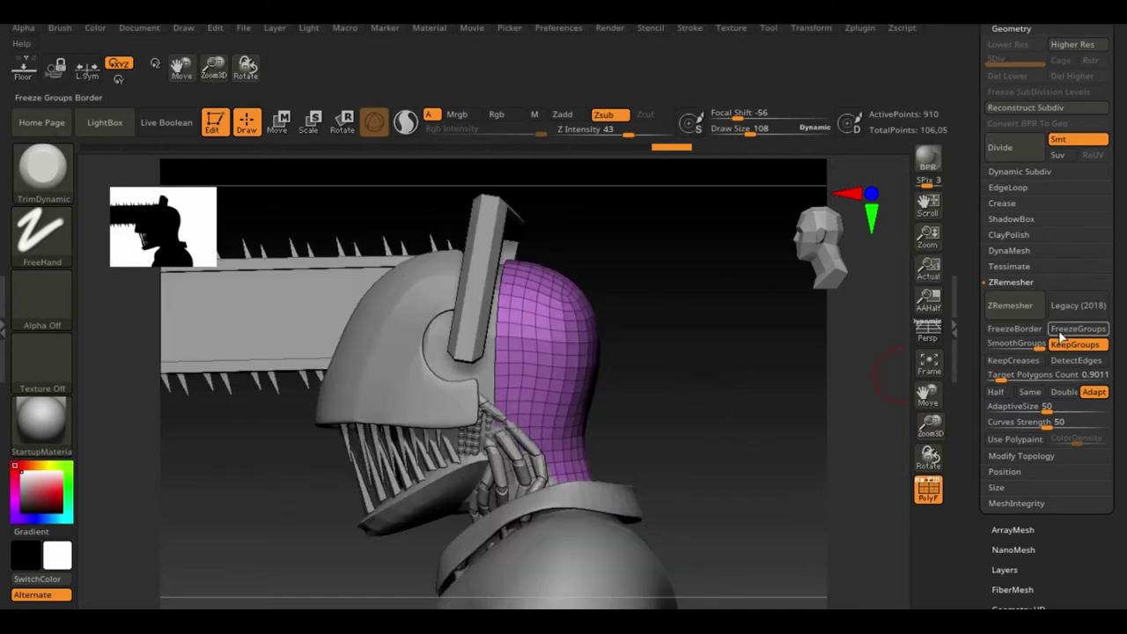
- Remesh the back-of-head piece with ZRemesher at Half density
click(995, 391)
click(1021, 304)
key(r)
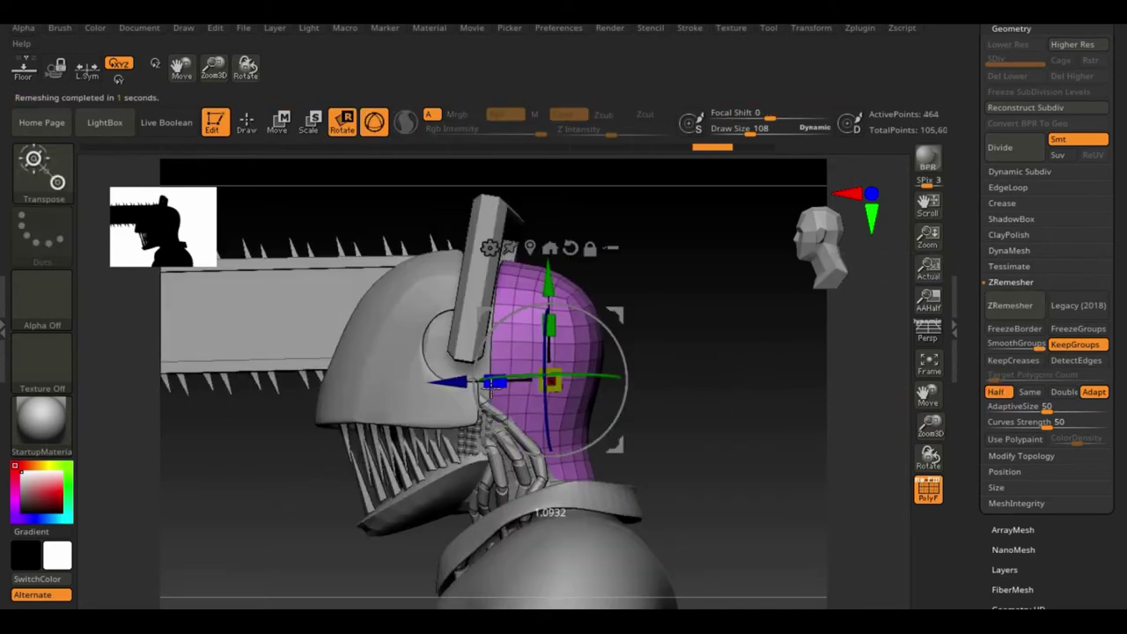
drag(437, 388, 673, 359)
key(q)
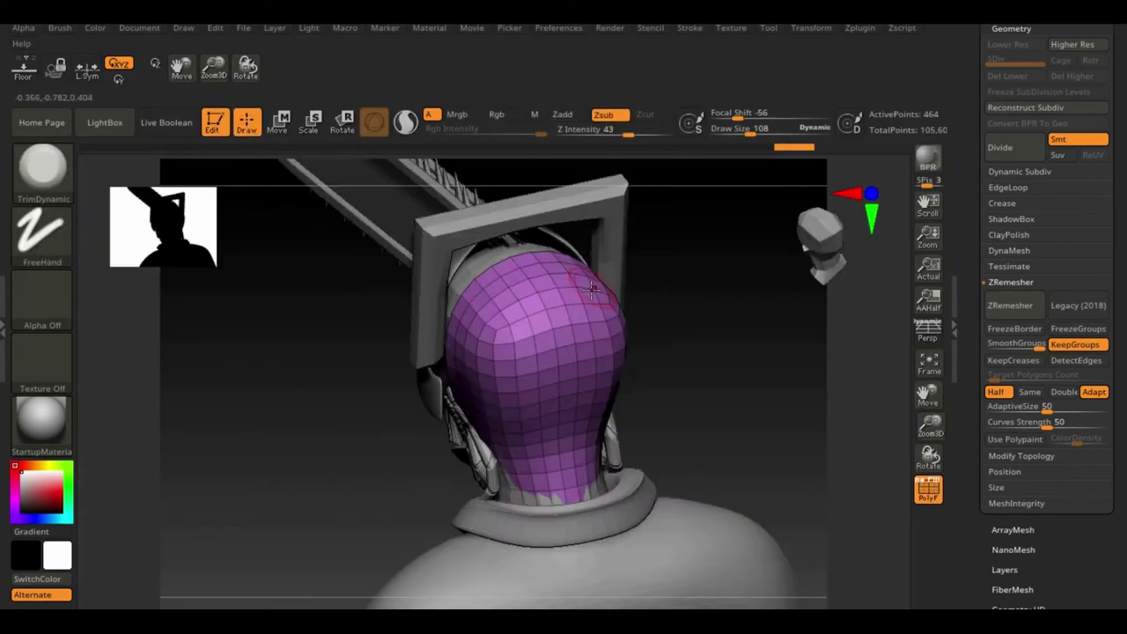
- Delete unwanted edge loops on the back-of-head piece using ZModeler EdgeLoop Complete
key(b)
key(z)
key(m)
key(space)
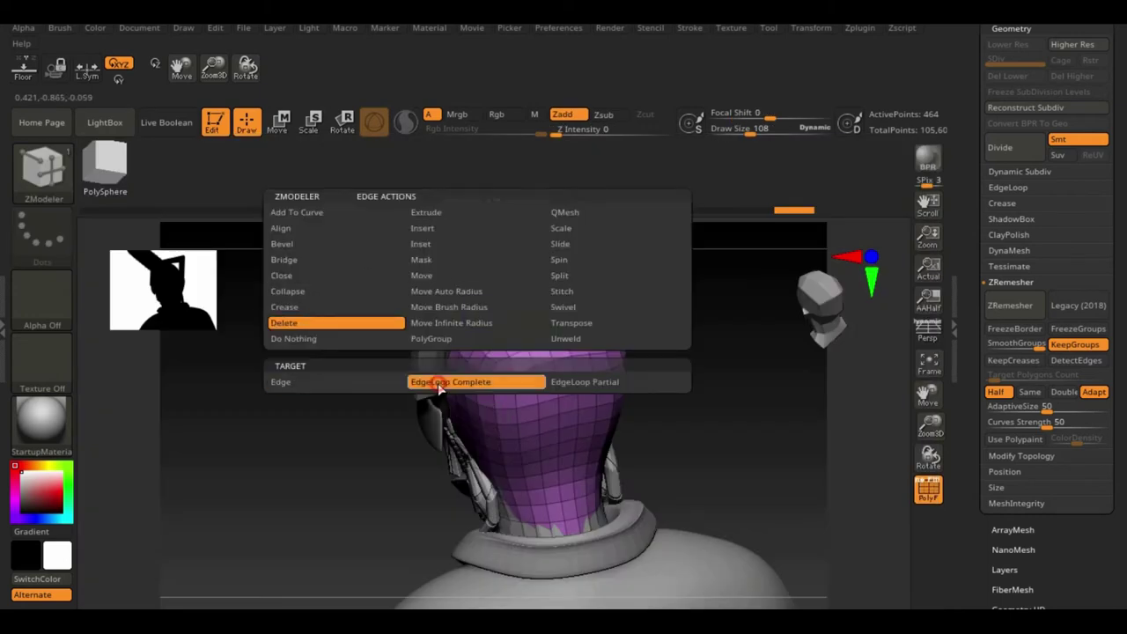
click(440, 387)
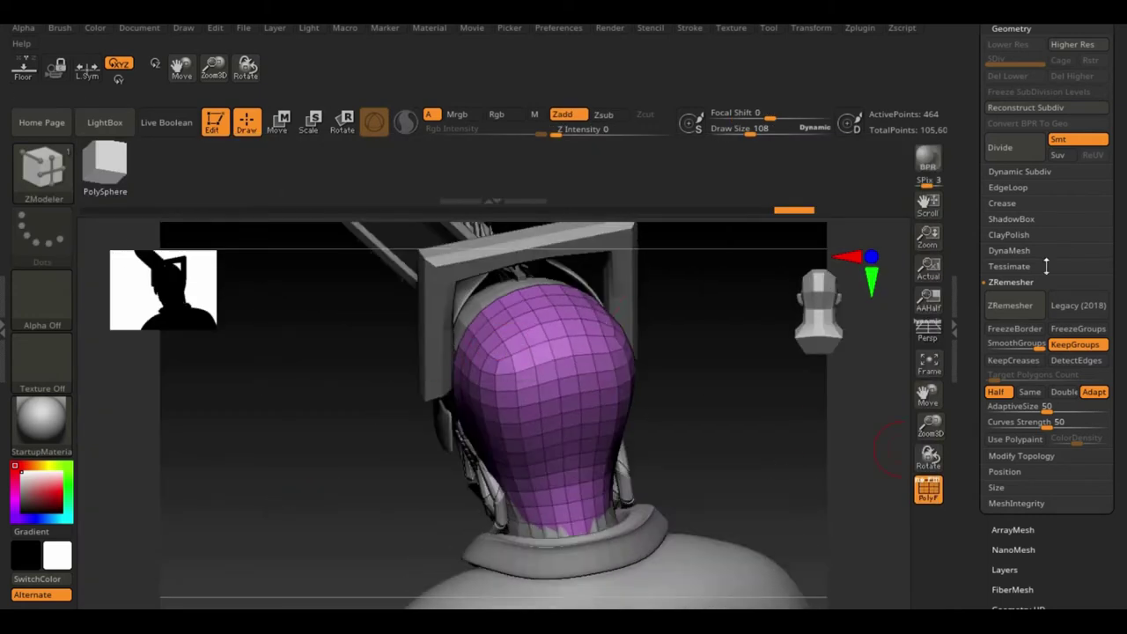
click(1021, 455)
mouse_move(863, 396)
mouse_down()
mouse_move(493, 361)
mouse_move(737, 352)
mouse_move(531, 384)
mouse_up()
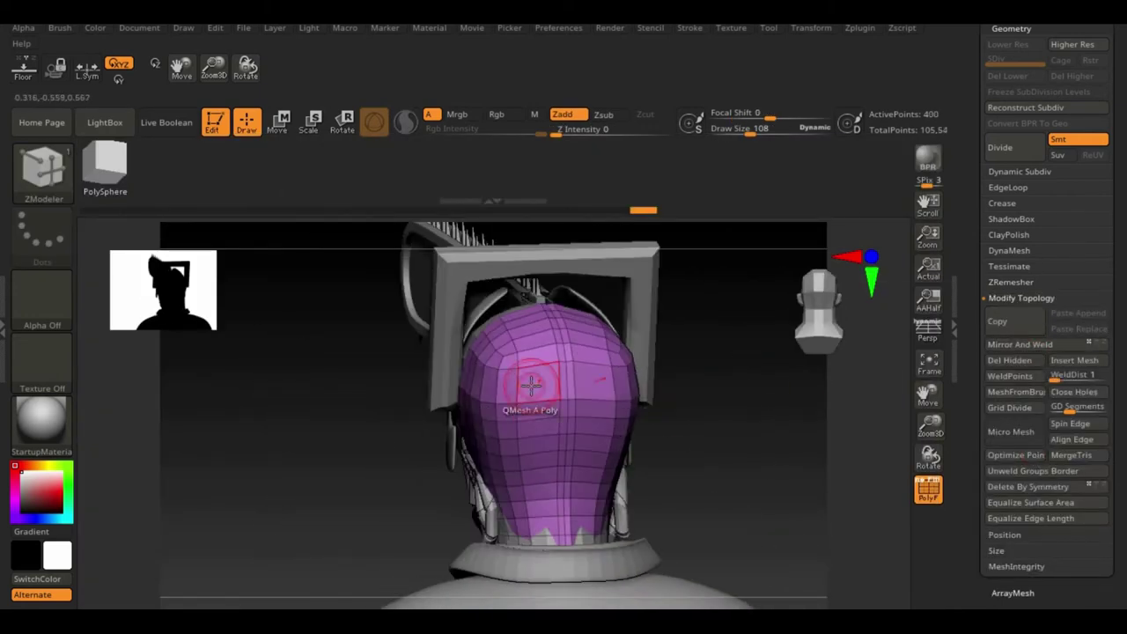
click(540, 532)
mouse_move(686, 396)
mouse_down()
mouse_move(493, 387)
mouse_move(722, 387)
mouse_move(568, 361)
mouse_up()
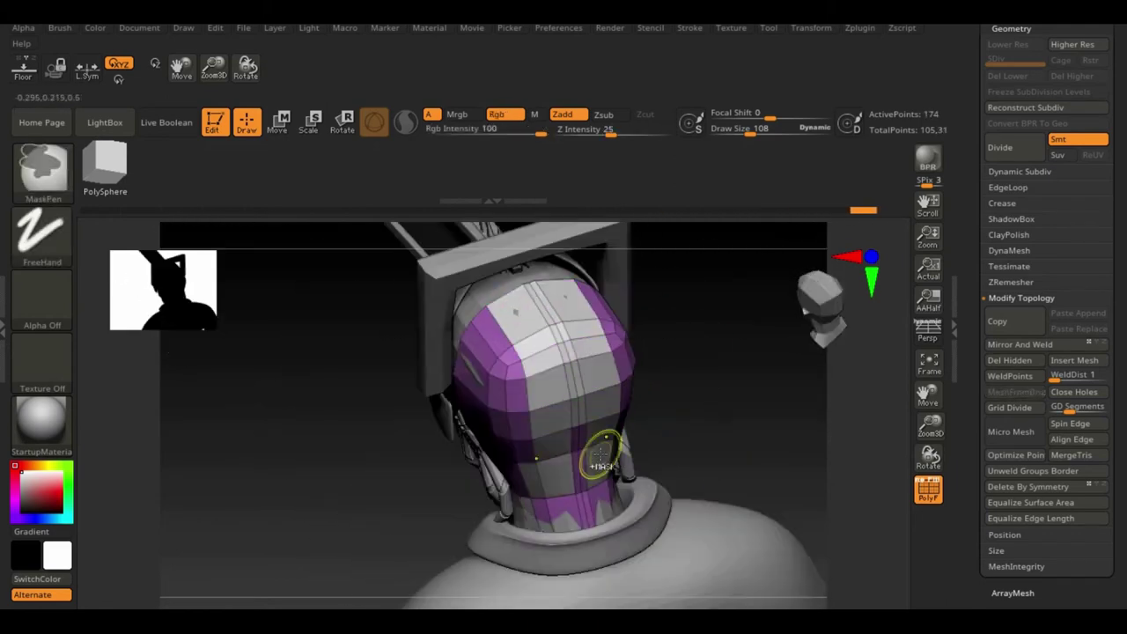
mouse_move(601, 503)
mouse_down()
mouse_move(787, 290)
mouse_move(523, 373)
mouse_up()
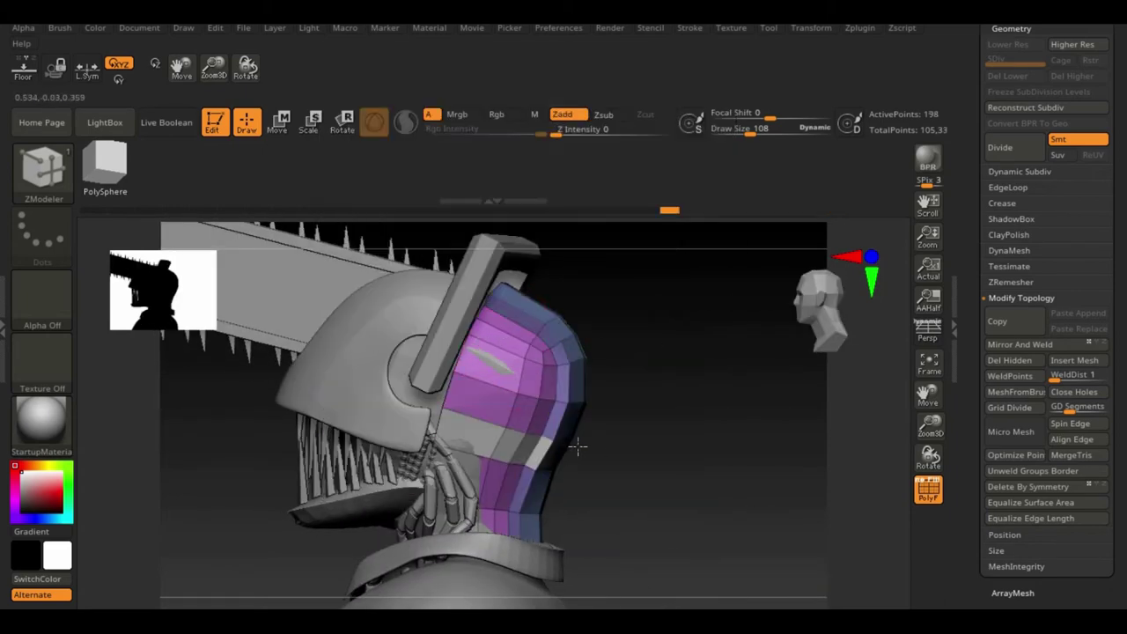
mouse_move(577, 446)
mouse_down()
mouse_move(560, 440)
mouse_move(714, 385)
mouse_move(675, 441)
mouse_move(628, 400)
mouse_move(573, 412)
mouse_move(694, 498)
mouse_move(692, 417)
mouse_move(671, 432)
mouse_move(772, 297)
mouse_move(522, 431)
mouse_move(754, 390)
mouse_move(793, 420)
mouse_up()
- Move the new cube behind the helmet with the Move gizmo
key(shift+f)
key(b)
key(m)
key(v)
key(w)
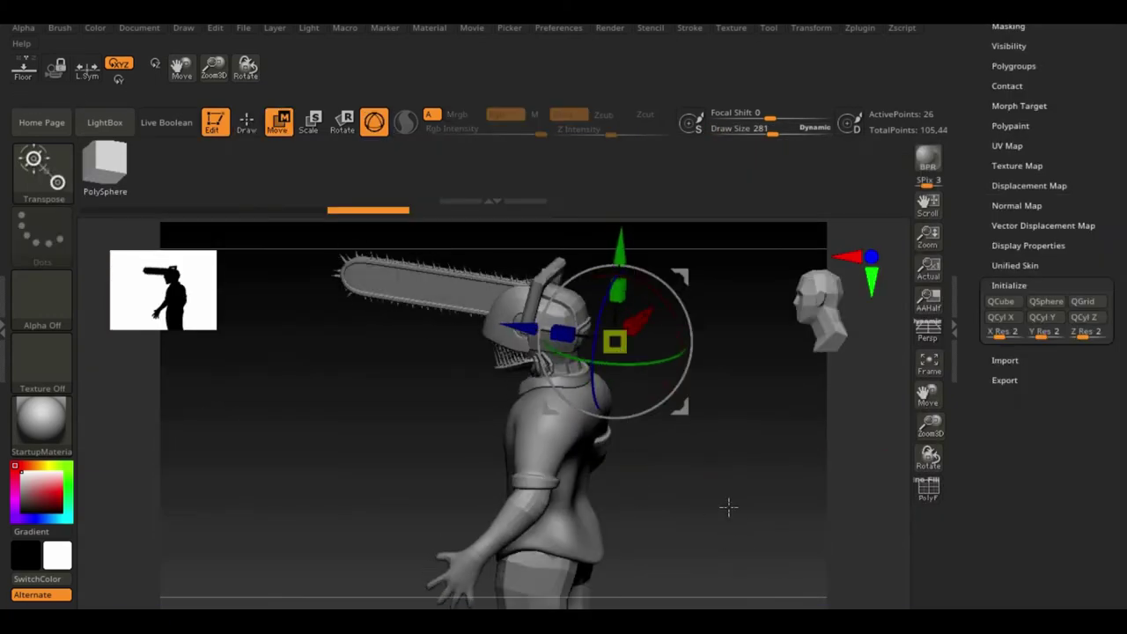
scroll(728, 506, up, 5)
drag(780, 352, 584, 282)
drag(584, 214, 552, 385)
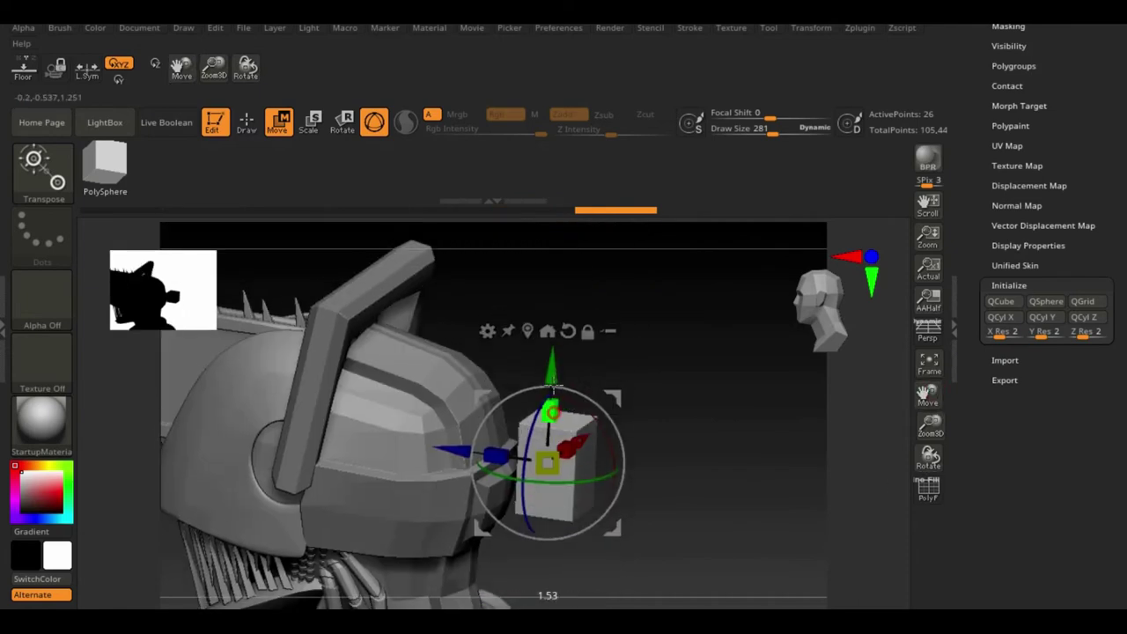
mouse_move(502, 462)
mouse_down()
mouse_move(654, 455)
mouse_move(566, 407)
mouse_up()
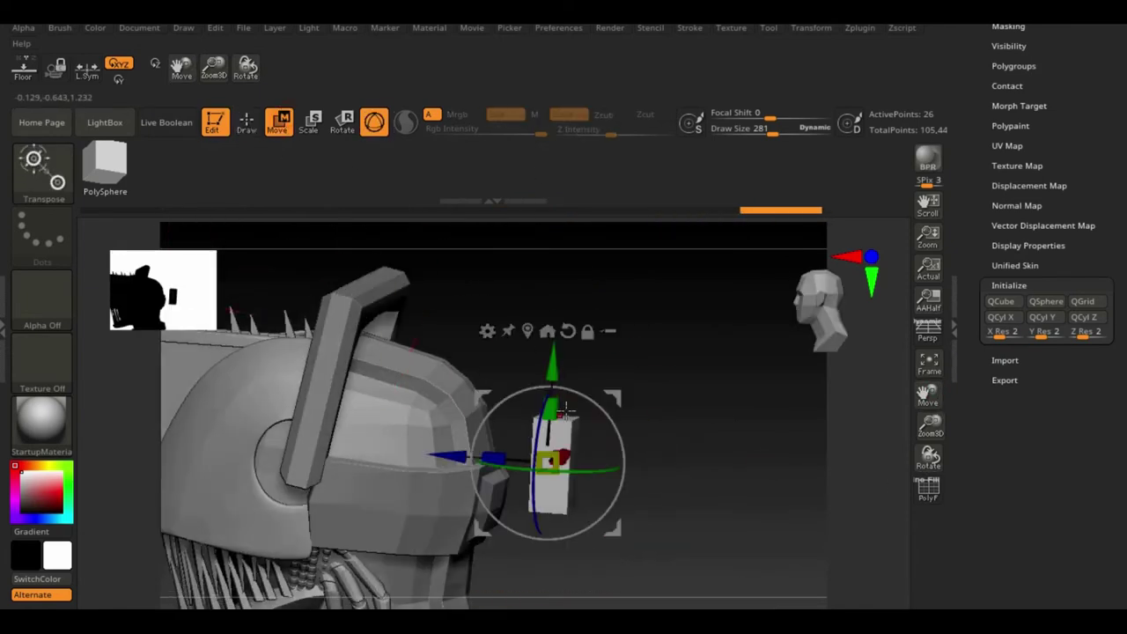
- Insert an edge loop into the cube with ZModeler
key(b)
key(z)
key(m)
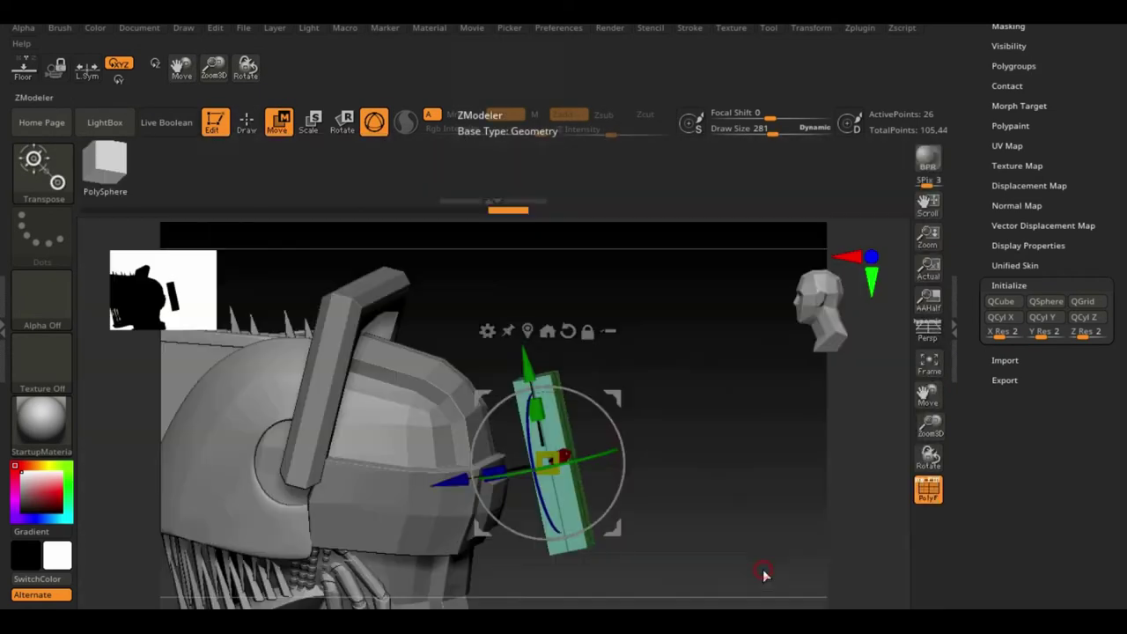
key(space)
click(483, 226)
click(574, 506)
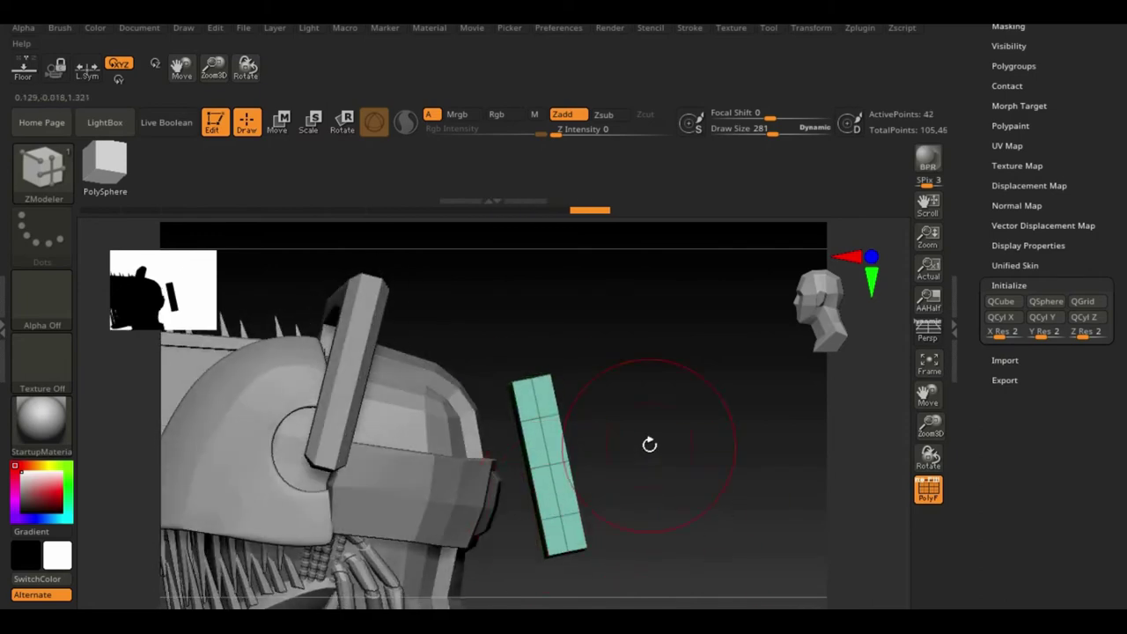
drag(648, 445, 515, 400)
- Extrude the cube's end faces toward the helmet to form the bracket arms
key(space)
click(669, 74)
click(509, 392)
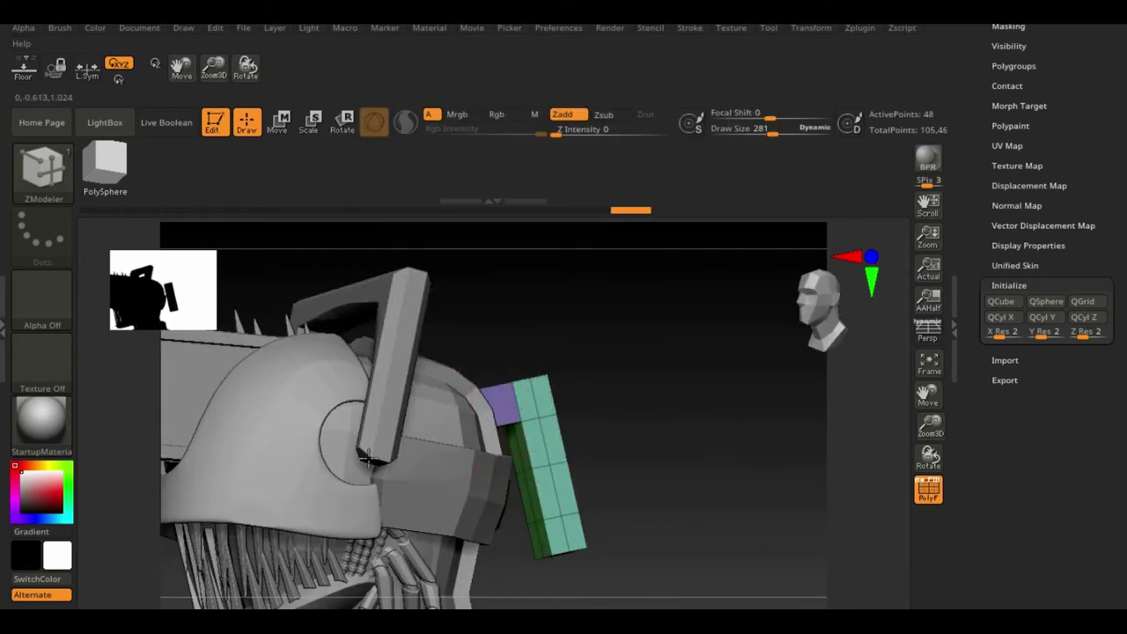
mouse_move(651, 476)
mouse_down()
mouse_move(692, 452)
mouse_move(543, 543)
mouse_up()
mouse_move(420, 590)
mouse_down()
mouse_move(669, 496)
mouse_move(681, 399)
mouse_move(727, 344)
mouse_up()
key(w)
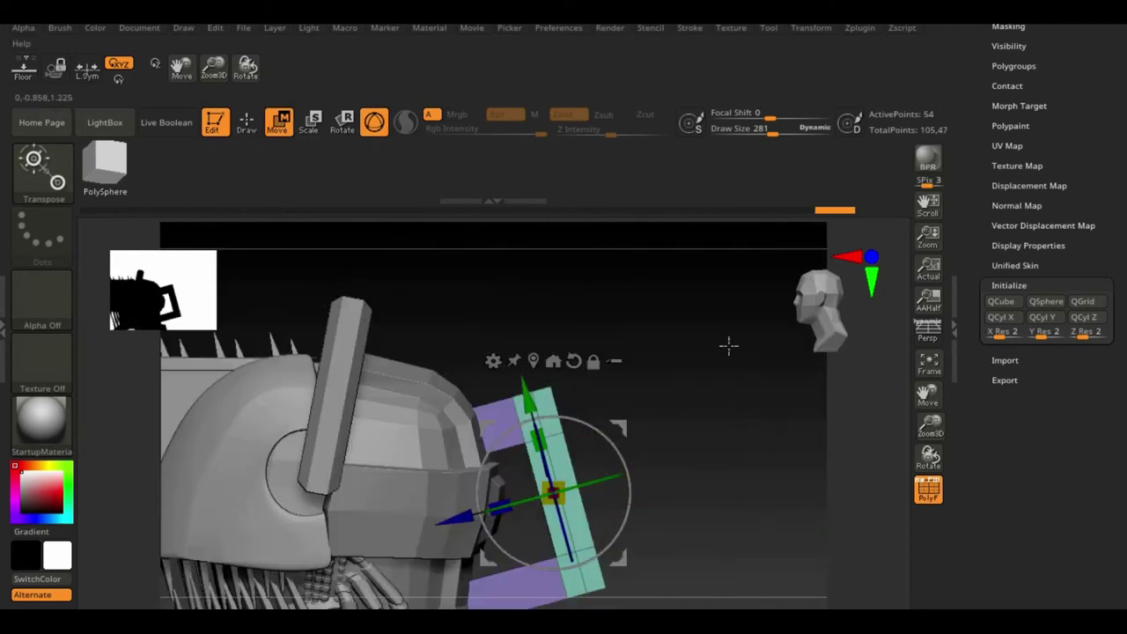
key(q)
key(space)
drag(707, 500, 566, 415)
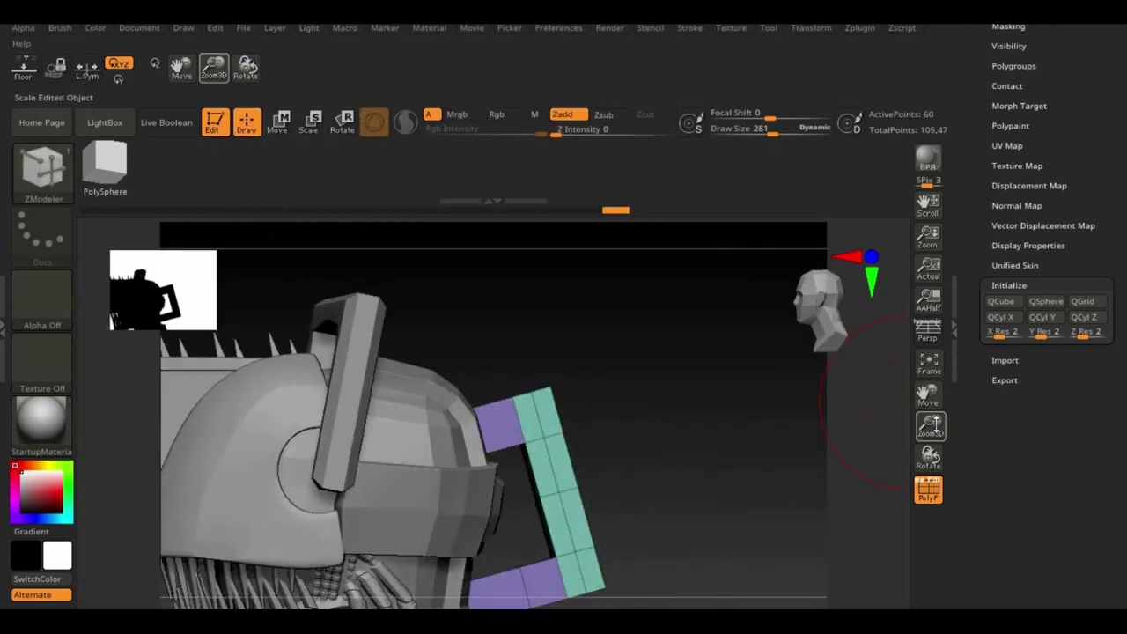
- Move and slide the bracket's edge loops to refine its shape
key(space)
click(436, 398)
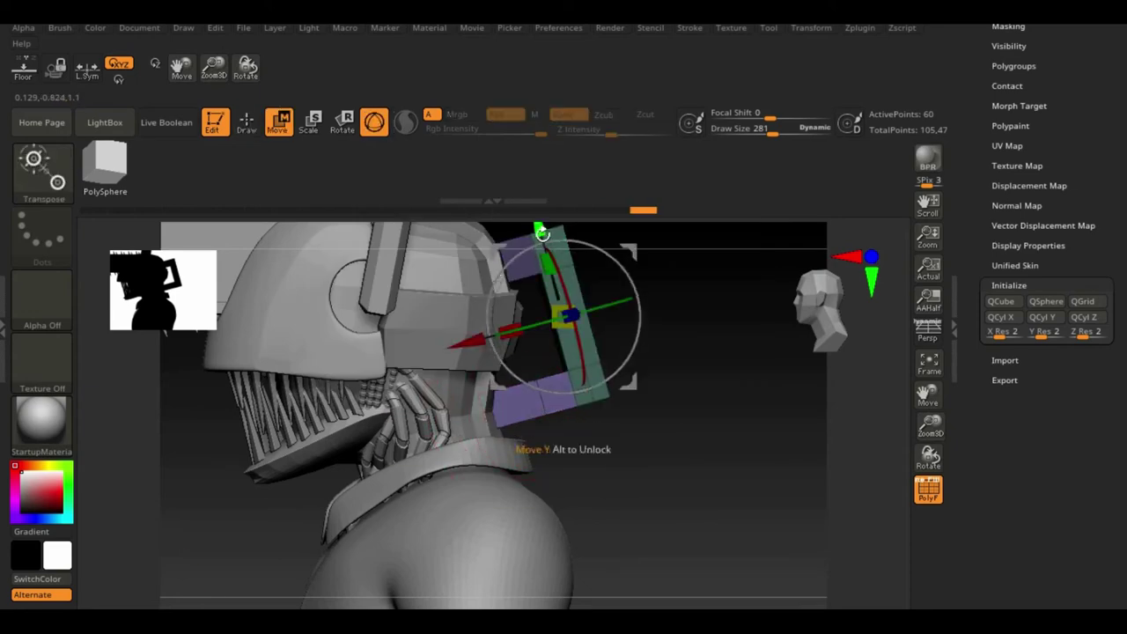
drag(539, 230, 547, 261)
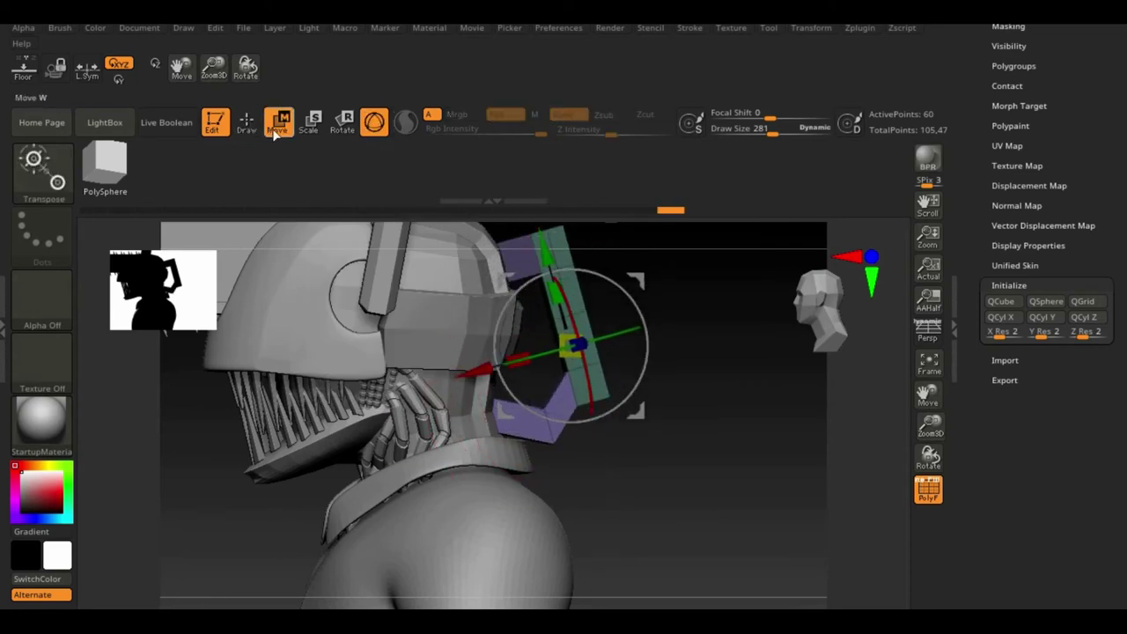
key(q)
key(space)
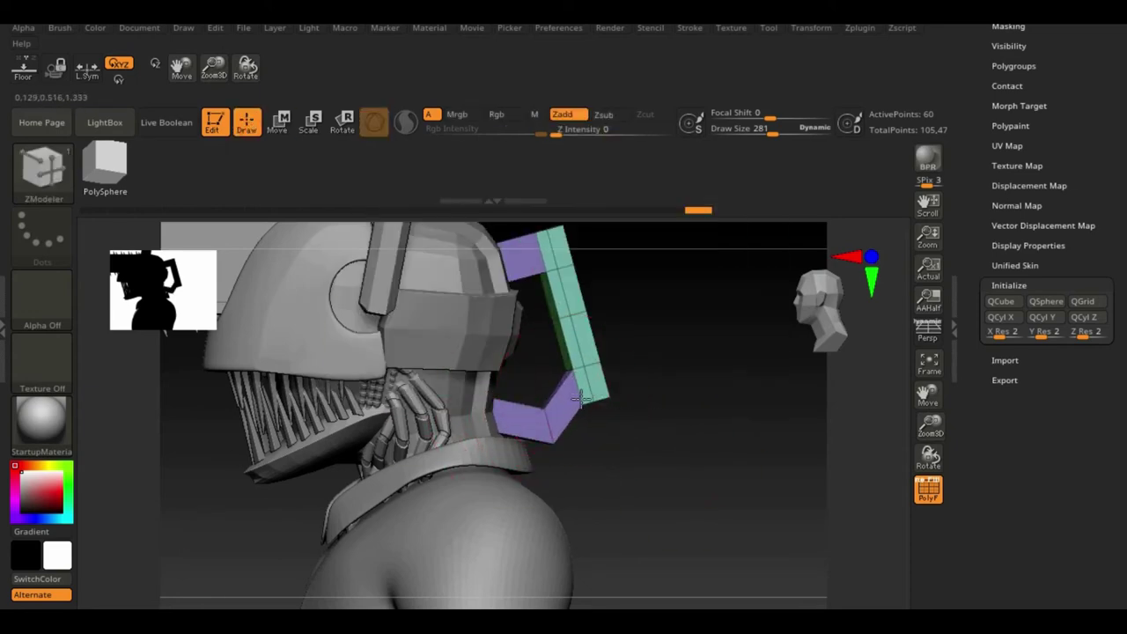
mouse_move(617, 405)
mouse_down()
mouse_move(521, 423)
mouse_move(667, 448)
mouse_up()
key(space)
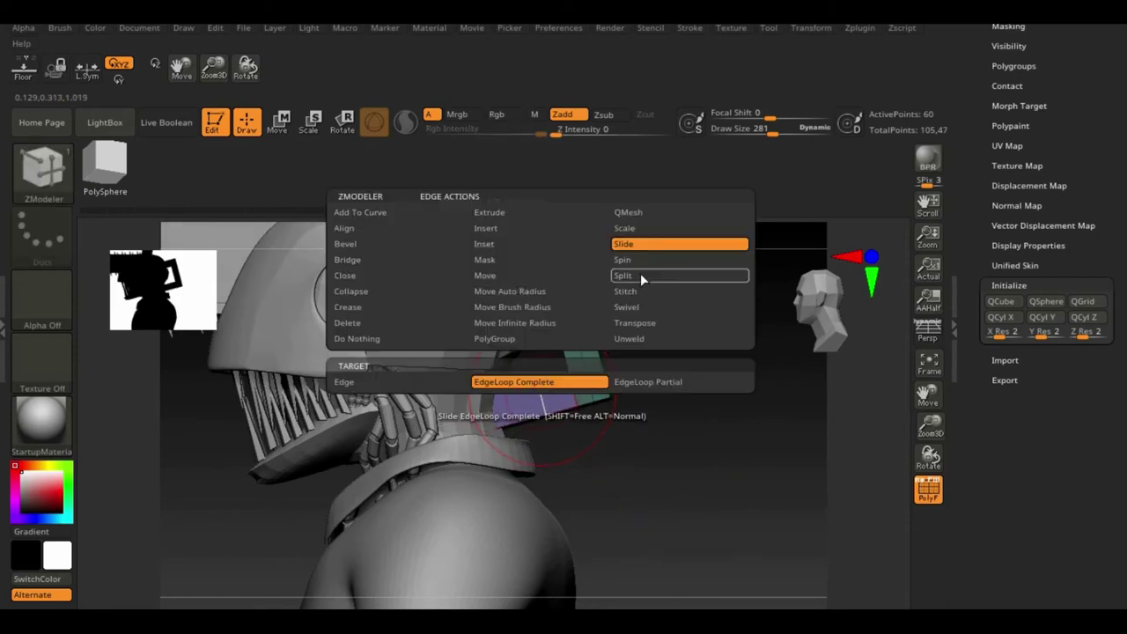
mouse_move(578, 338)
mouse_down()
mouse_move(678, 363)
mouse_move(669, 390)
mouse_move(330, 456)
mouse_up()
key(ctrl)
key(w)
mouse_move(528, 449)
mouse_down()
mouse_move(624, 440)
mouse_move(755, 461)
mouse_move(633, 464)
mouse_move(766, 466)
mouse_move(506, 429)
mouse_up()
- Switch to the Move brush and shrink its size to 135
click(515, 467)
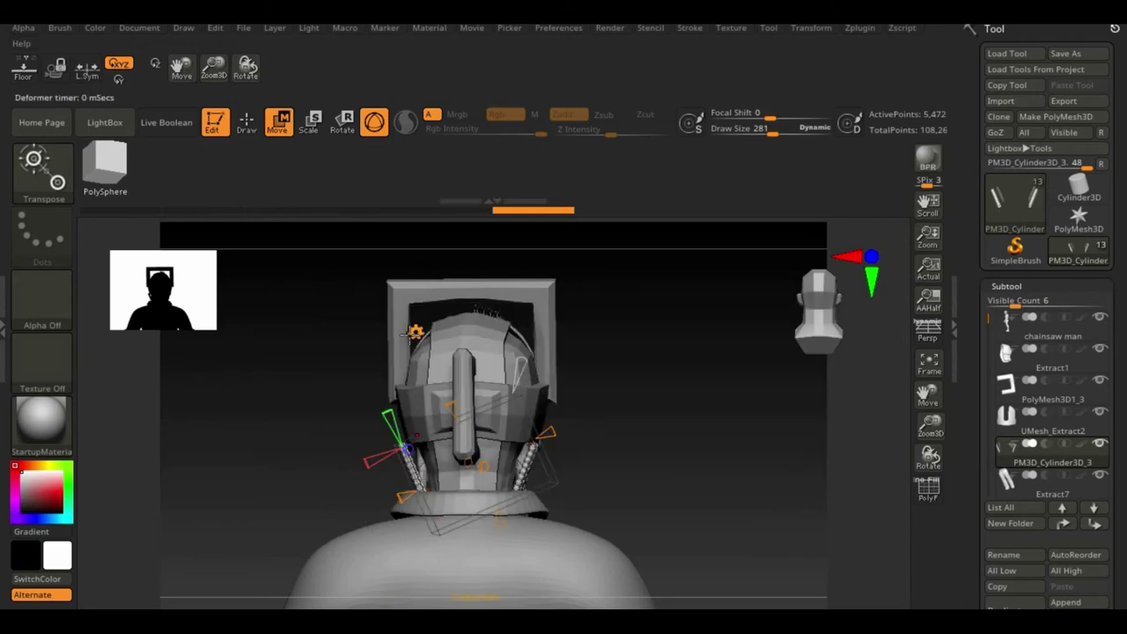
mouse_move(775, 422)
mouse_down()
mouse_move(707, 420)
mouse_move(460, 359)
mouse_up()
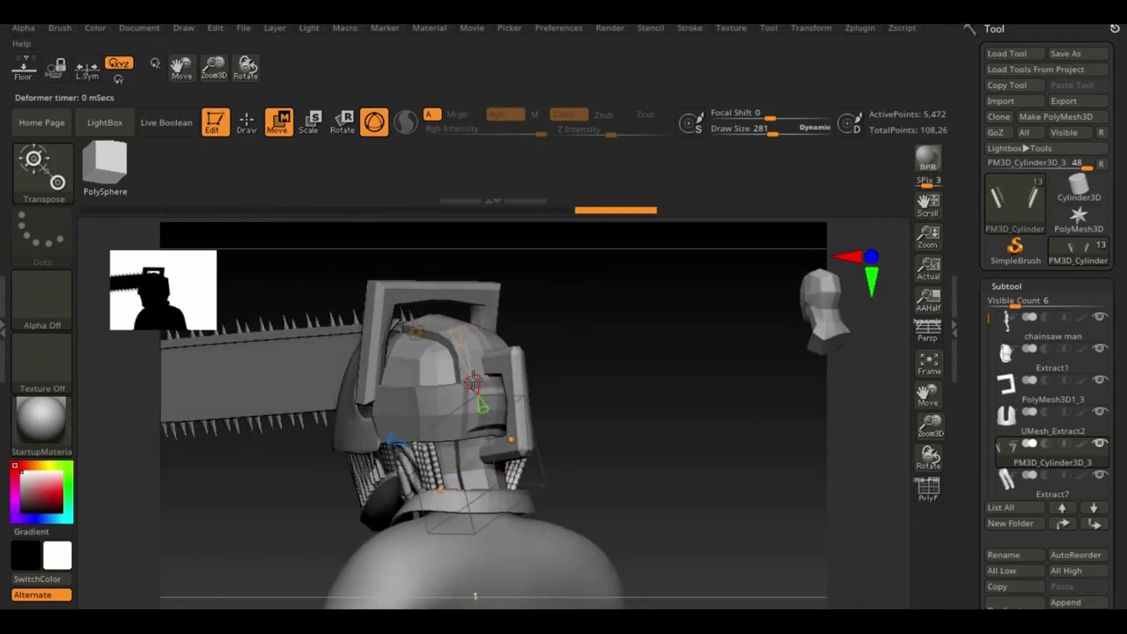
shift+drag(449, 298, 451, 403)
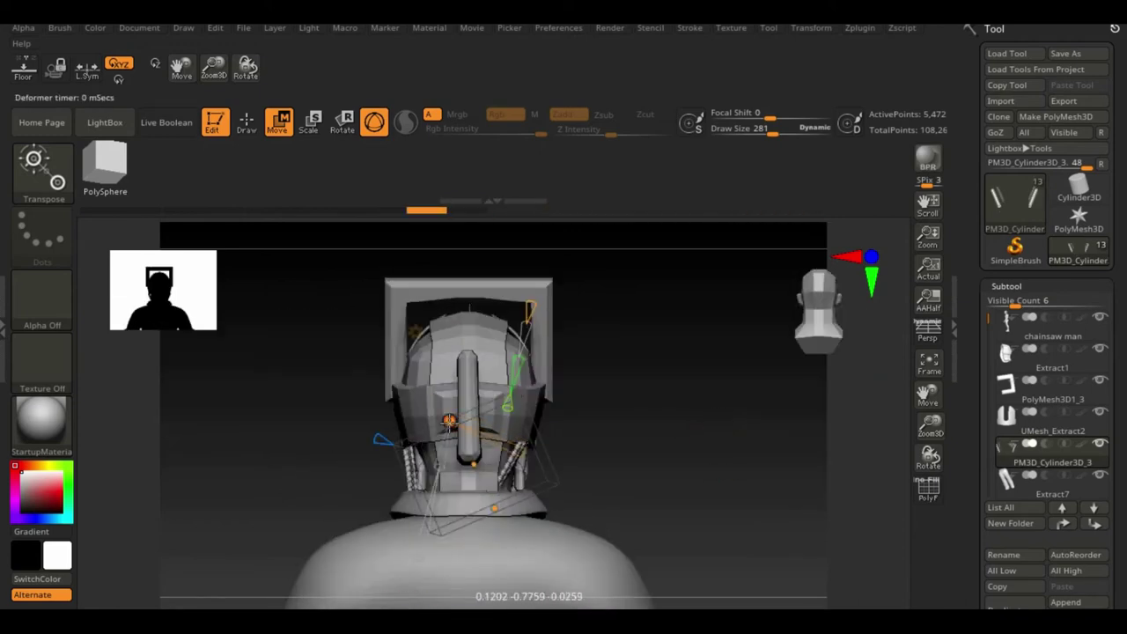
key(q)
mouse_move(529, 405)
mouse_down()
mouse_move(755, 395)
mouse_move(578, 423)
mouse_up()
key(b)
key(m)
key(v)
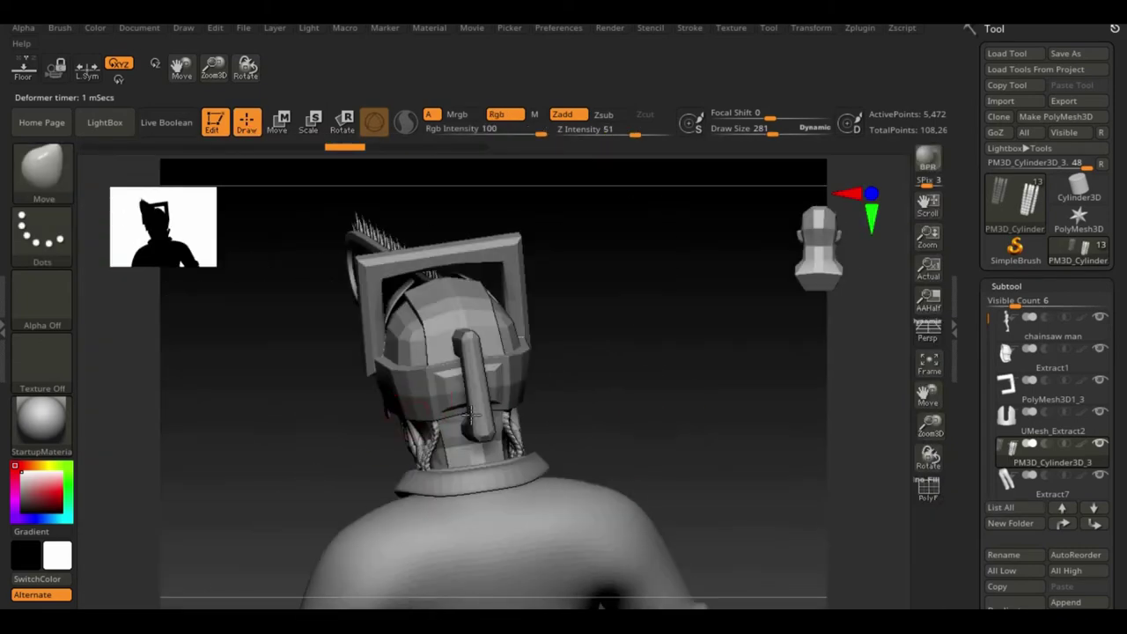
right_drag(472, 414, 396, 405)
right_click(370, 414)
drag(387, 383, 361, 382)
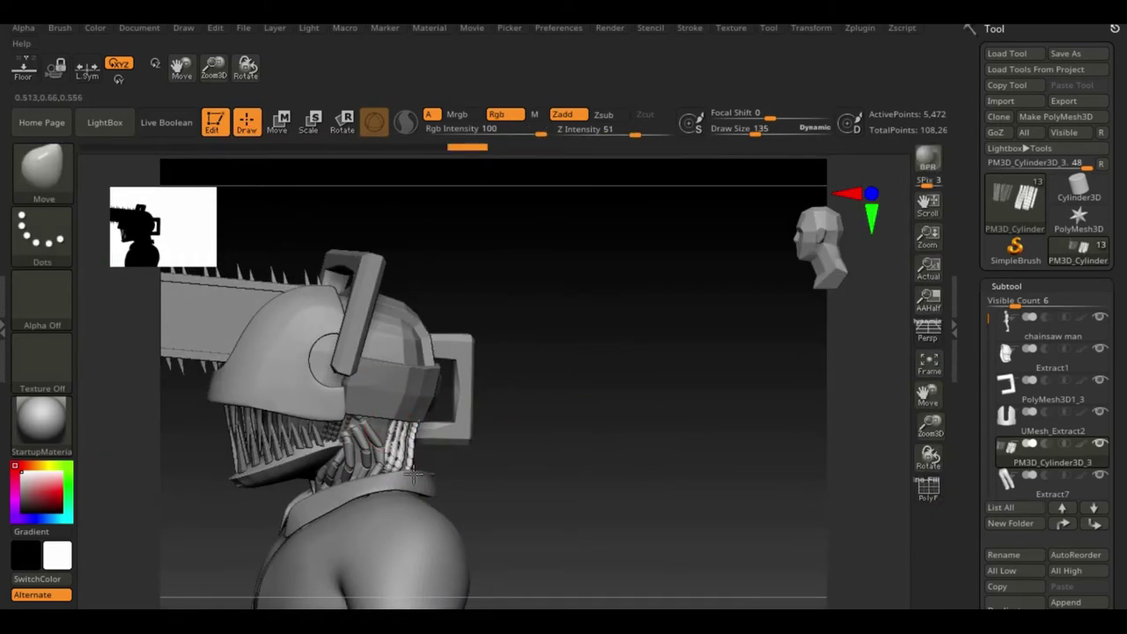
- Mask a strip across the neck area behind the head
right_drag(396, 421, 447, 404)
right_drag(549, 444, 433, 482)
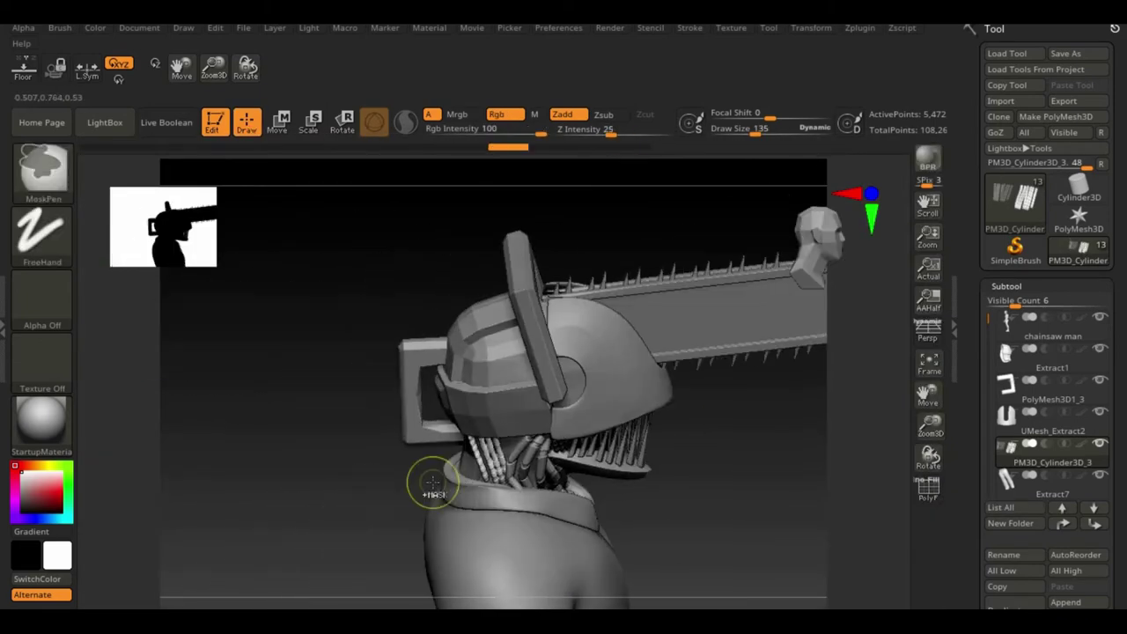
right_drag(318, 500, 454, 415)
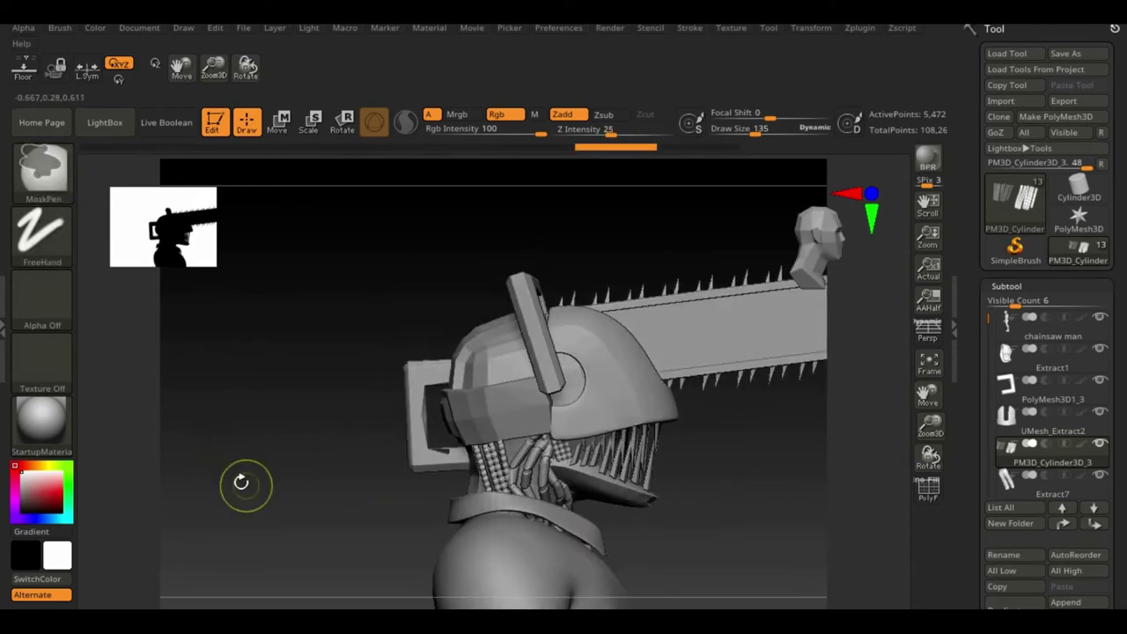
right_drag(241, 482, 245, 412)
ctrl+drag(245, 412, 527, 452)
mouse_move(351, 519)
right_down()
mouse_move(311, 499)
mouse_move(543, 455)
mouse_move(653, 383)
mouse_move(472, 409)
right_up()
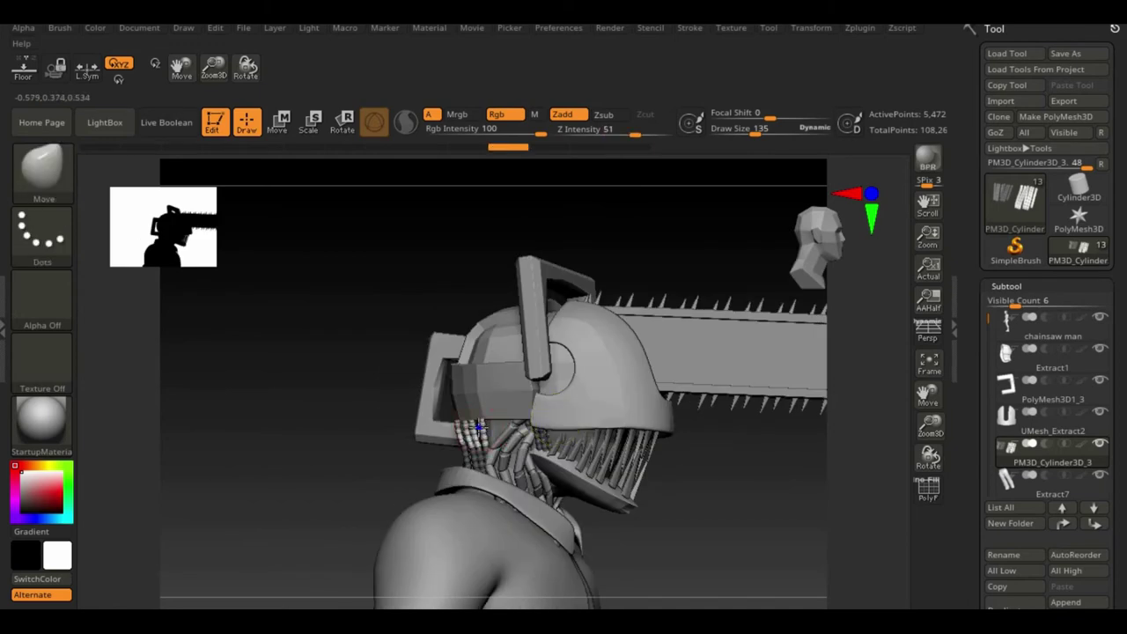
mouse_move(378, 493)
right_down()
mouse_move(587, 440)
mouse_move(652, 512)
mouse_move(649, 387)
mouse_move(381, 478)
right_up()
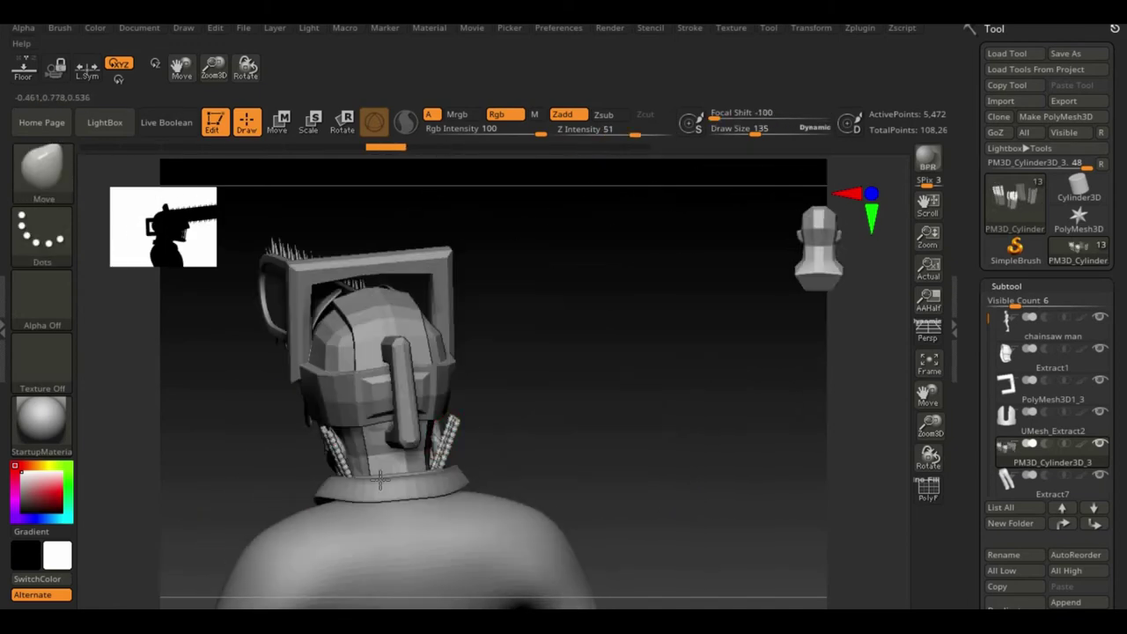
right_drag(446, 420, 508, 390)
- Select the Lasso mask brush and place the Move gizmo on the neck pieces
key(b)
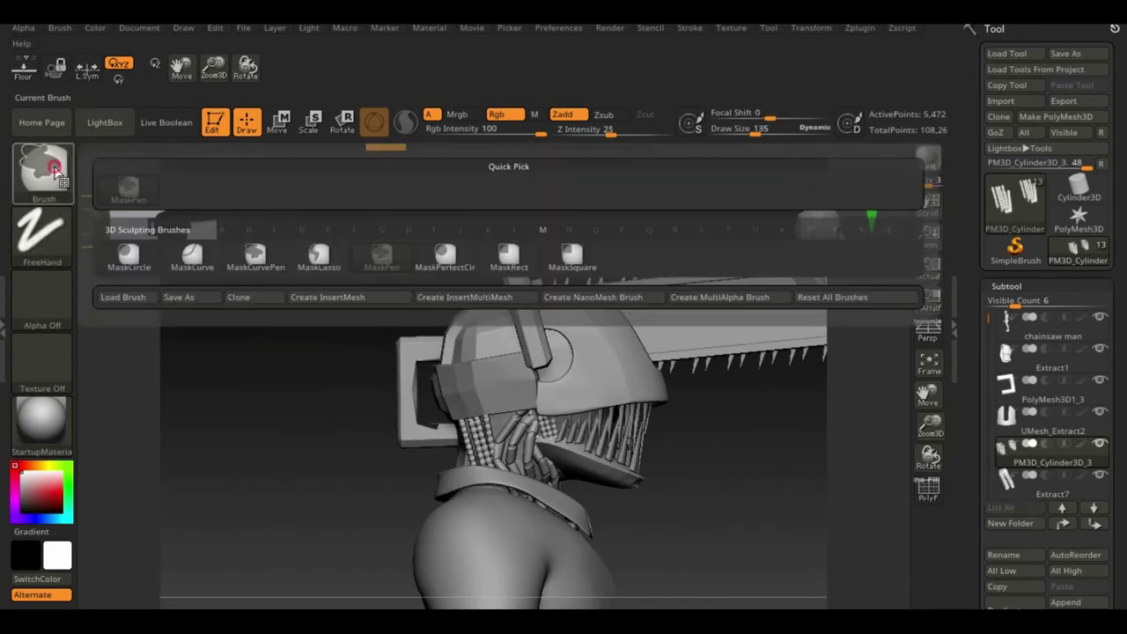
key(m)
key(l)
right_drag(350, 474, 379, 370)
key(w)
key(b)
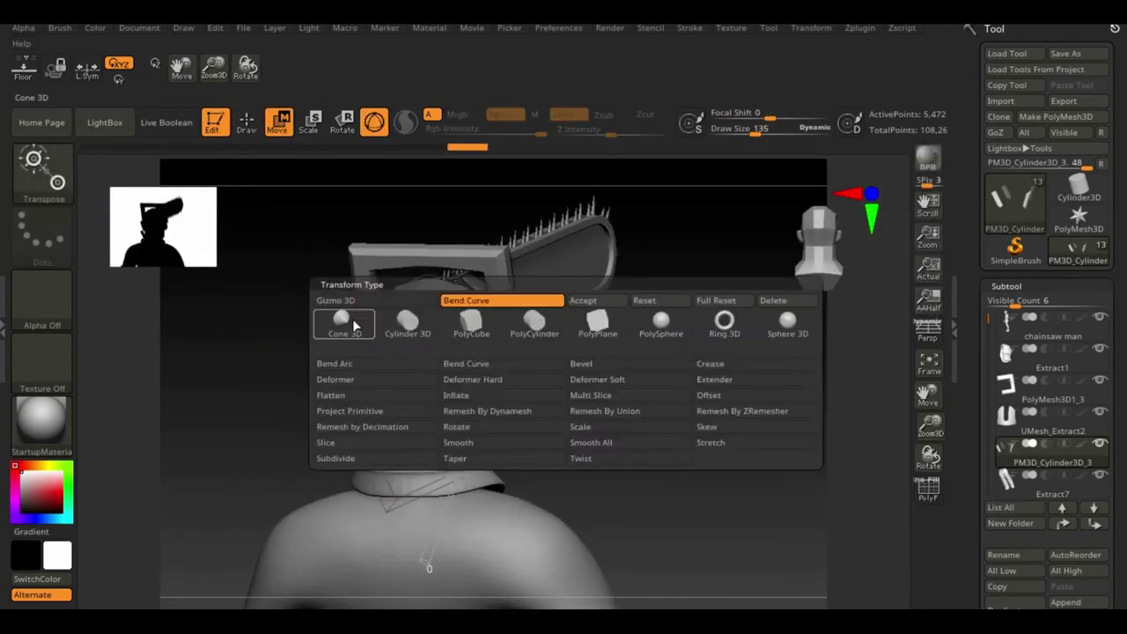
click(374, 314)
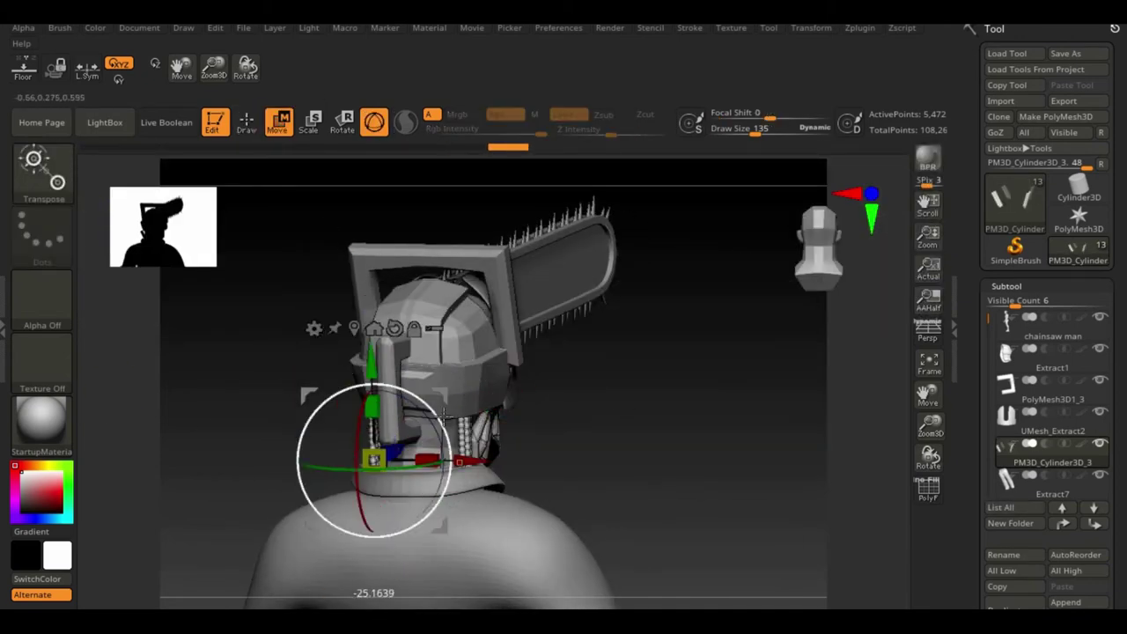
mouse_move(445, 420)
right_down()
mouse_move(634, 402)
mouse_move(655, 420)
right_up()
alt+drag(466, 459, 390, 460)
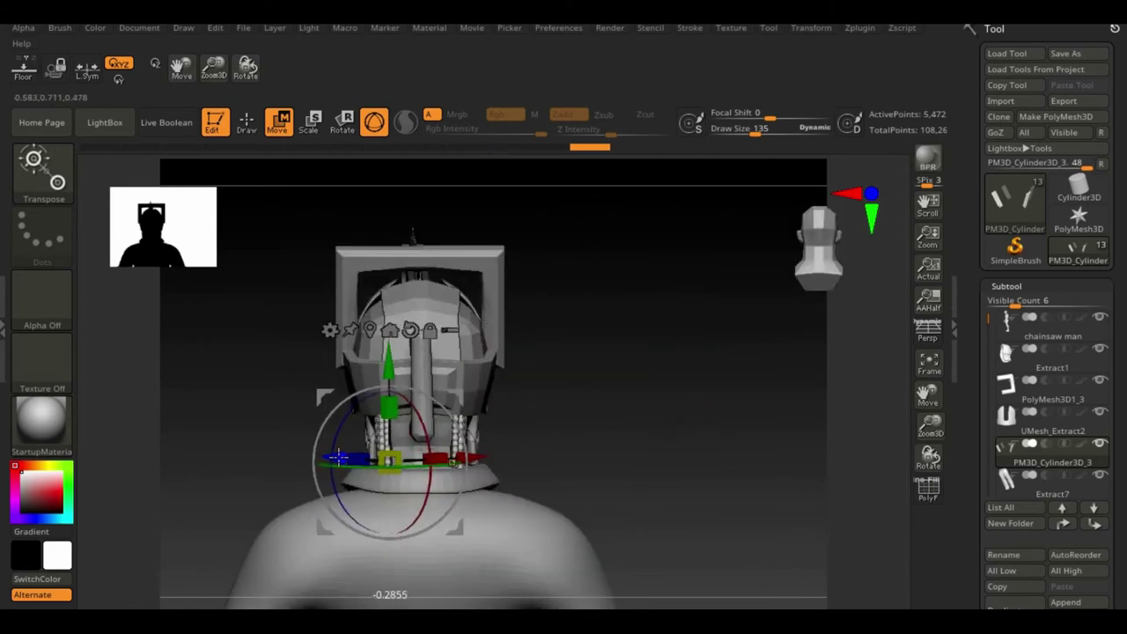
right_drag(390, 460, 327, 558)
- Nudge the toothed cylinder neck pieces slightly sideways, then return to Draw mode
right_drag(374, 453, 556, 455)
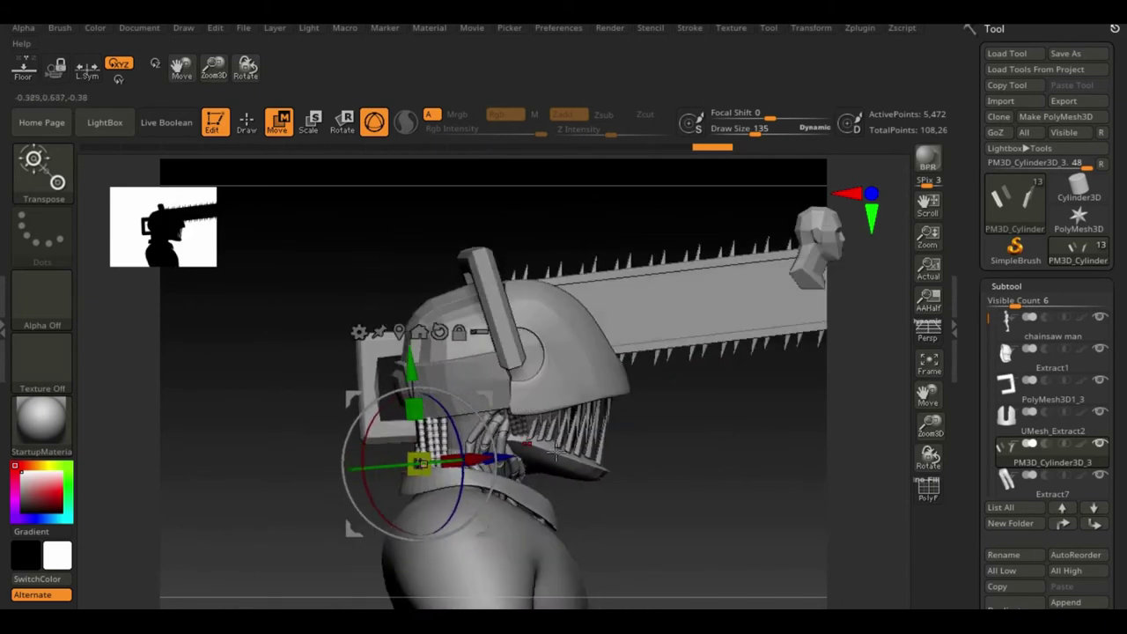
right_drag(326, 522, 637, 395)
alt+drag(433, 452, 523, 465)
right_drag(523, 465, 684, 473)
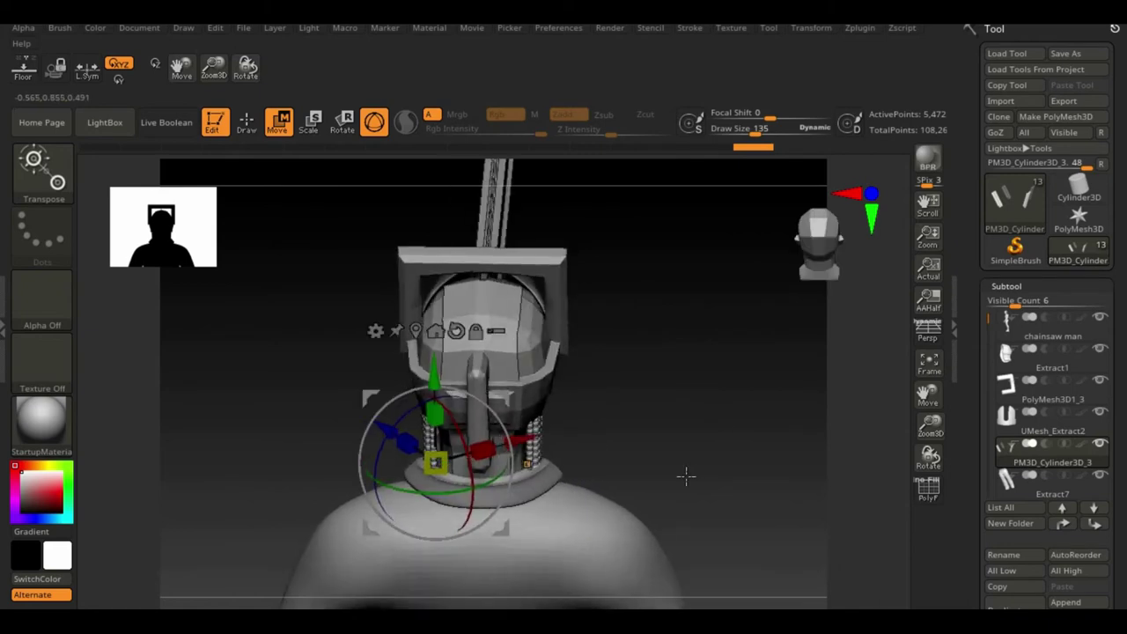
alt+drag(432, 452, 520, 458)
right_drag(425, 433, 326, 491)
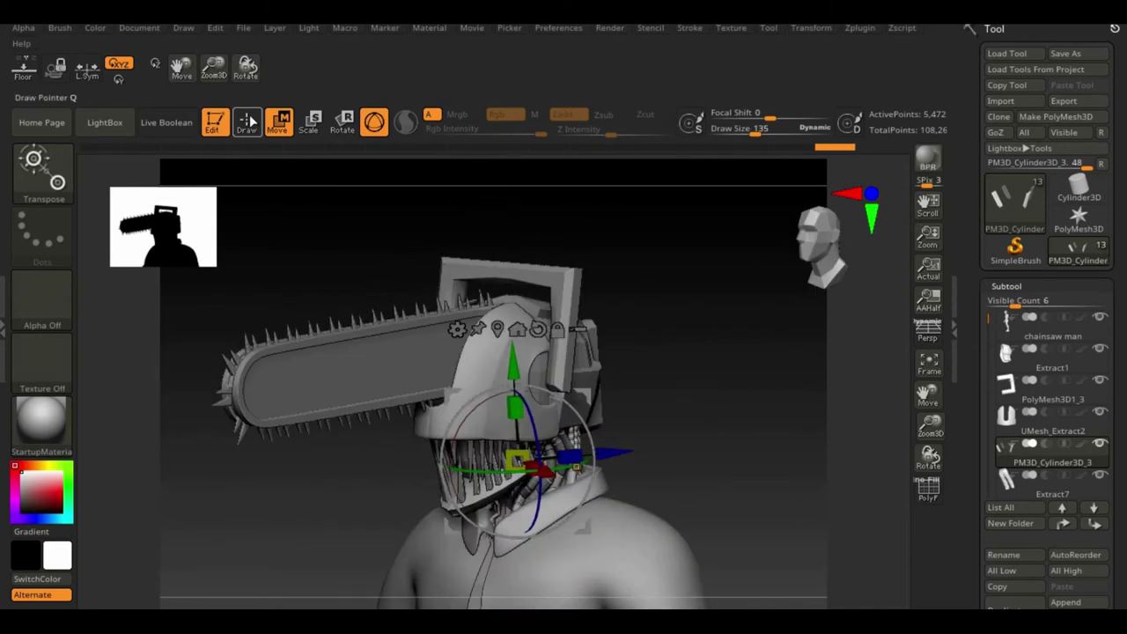
key(q)
mouse_move(765, 492)
right_down()
mouse_move(710, 510)
mouse_move(811, 408)
right_up()
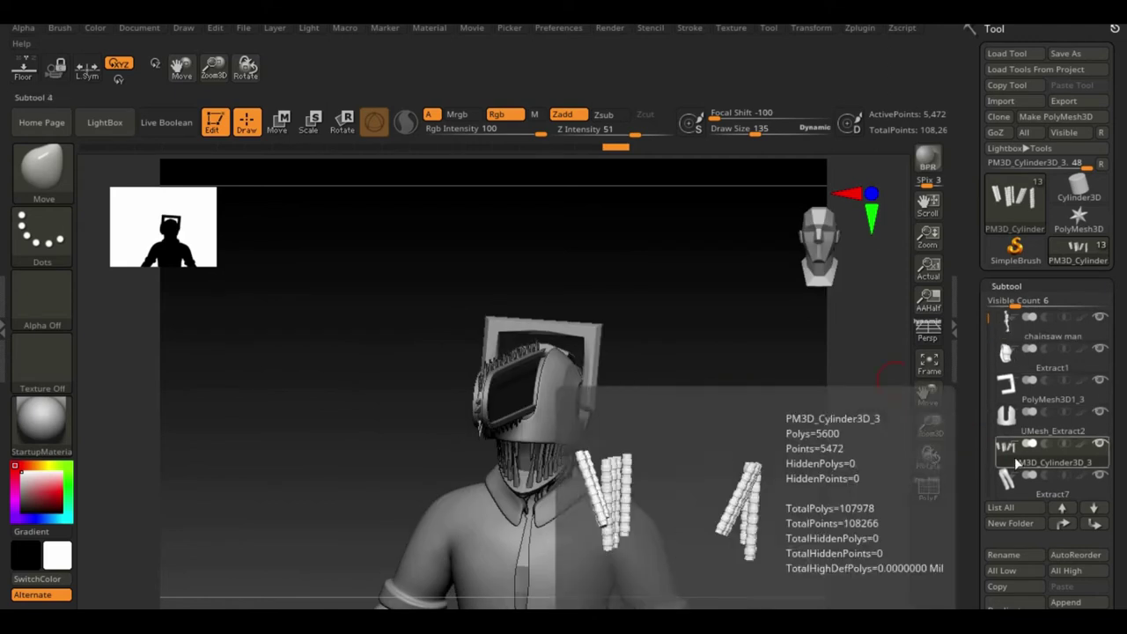
drag(992, 387, 992, 441)
- Select the Extract3 shirt subtool with PolyF shown and its Geometry settings open
click(1006, 421)
key(shift+f)
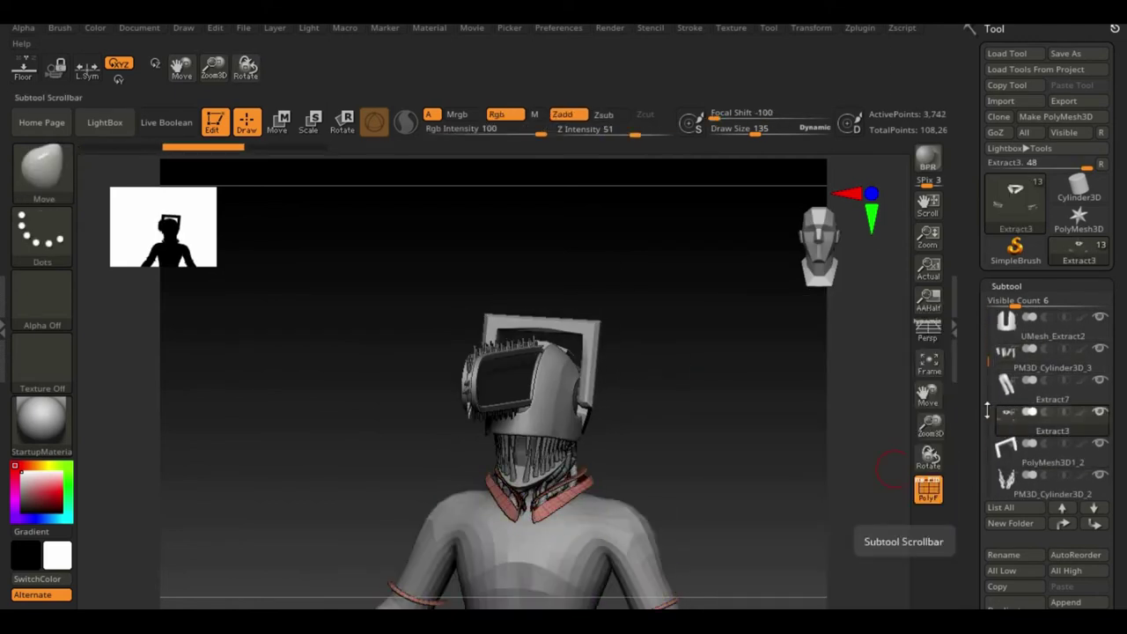
scroll(977, 458, down, 5)
click(986, 509)
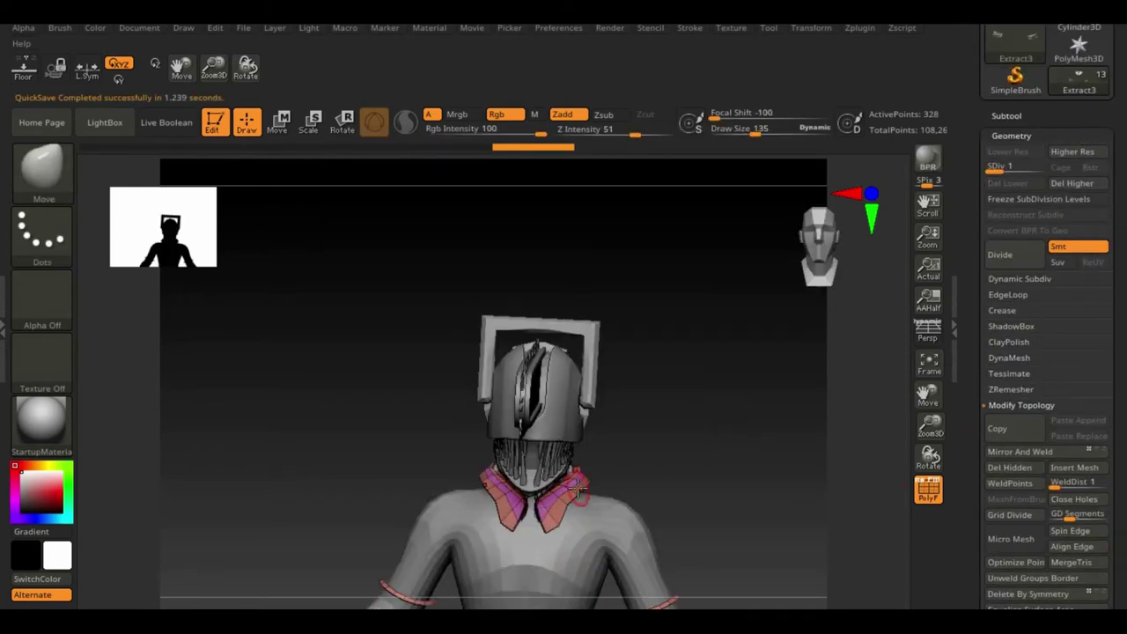
drag(592, 482, 775, 464)
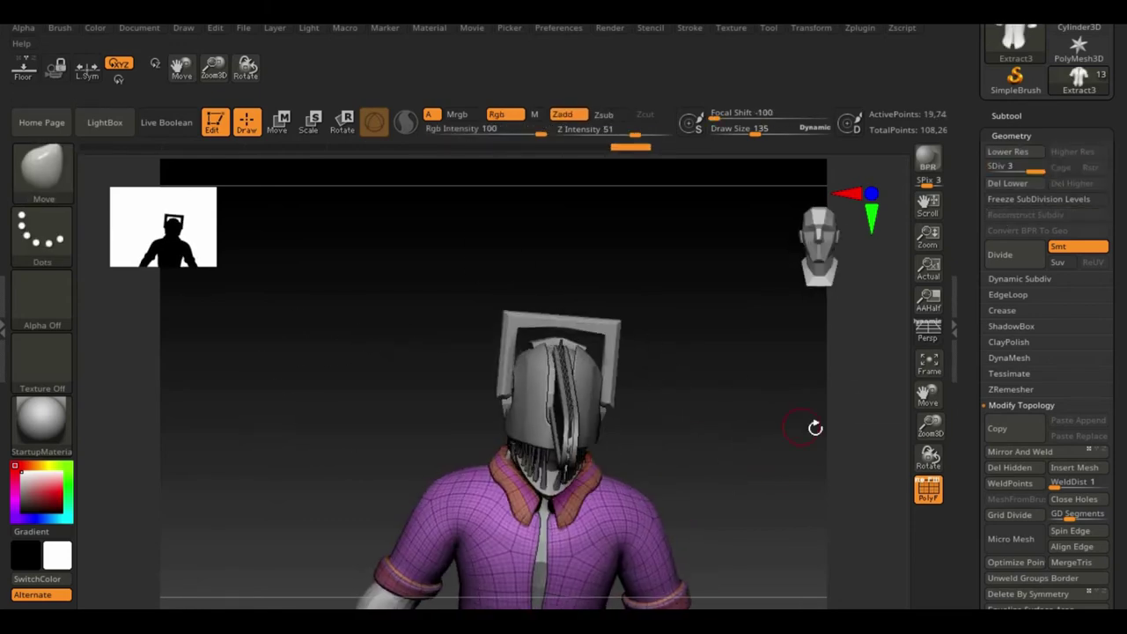
drag(929, 425, 944, 271)
- Sculpt the shirt with ClayBuildup, smoothing away an unwanted stroke on the back
key(b)
key(c)
key(b)
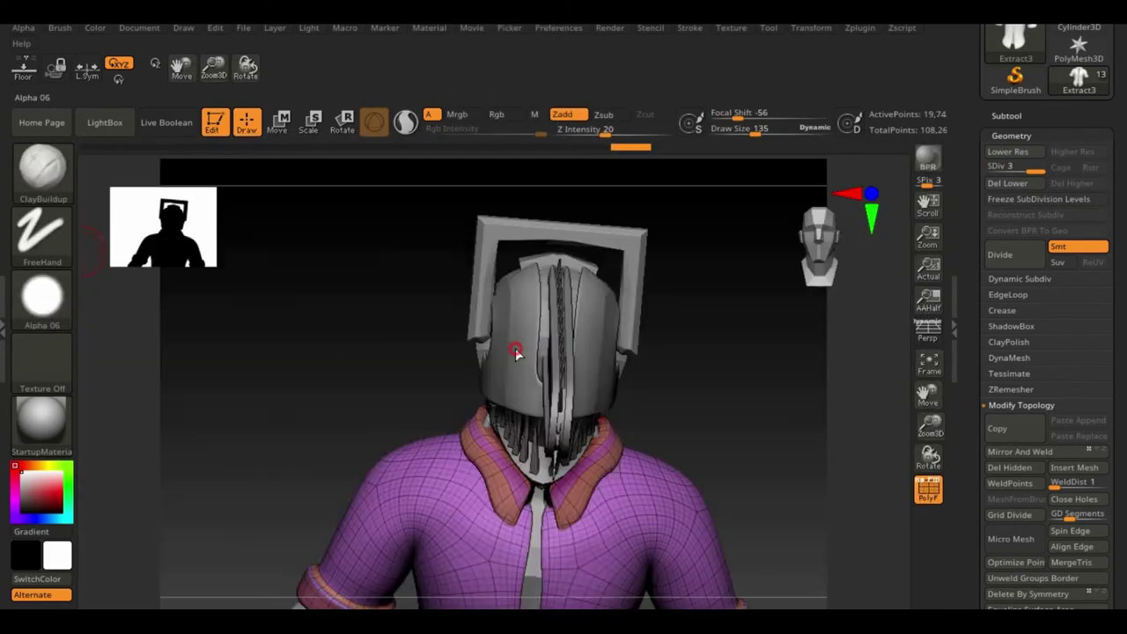
key(shift+f)
drag(928, 396, 906, 286)
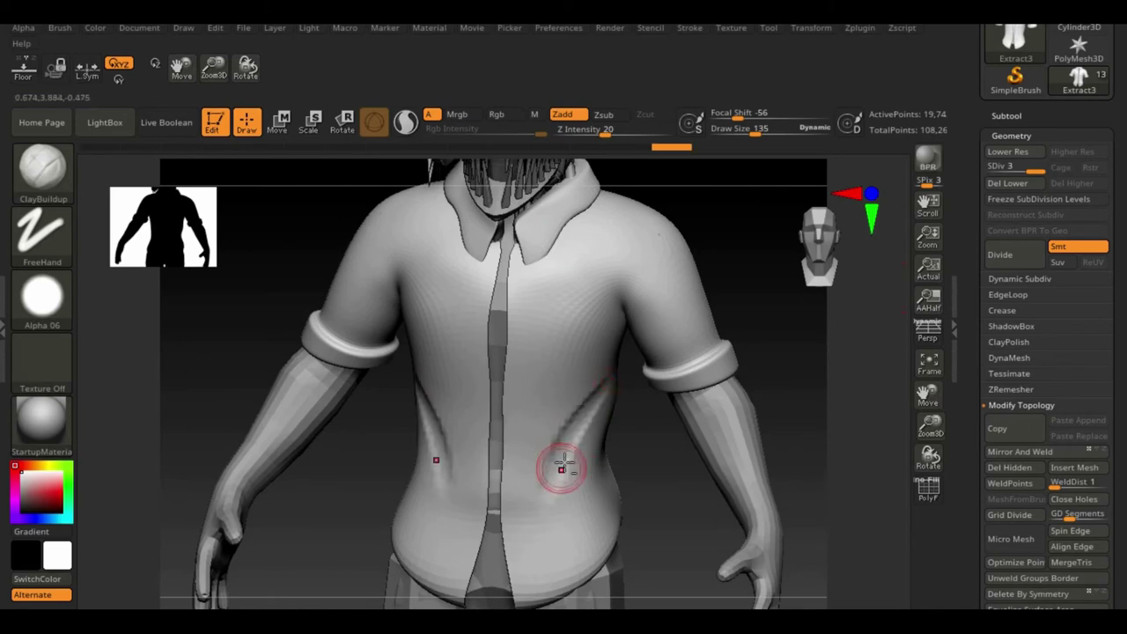
right_drag(571, 534, 561, 434)
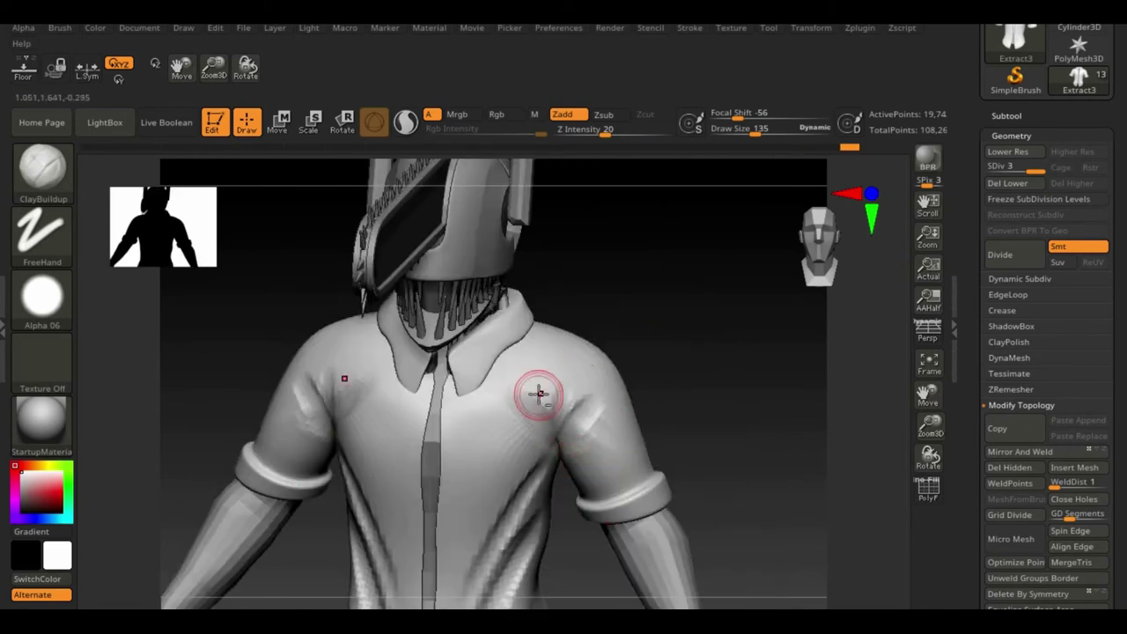
mouse_move(472, 496)
right_down()
mouse_move(584, 435)
mouse_move(674, 469)
right_up()
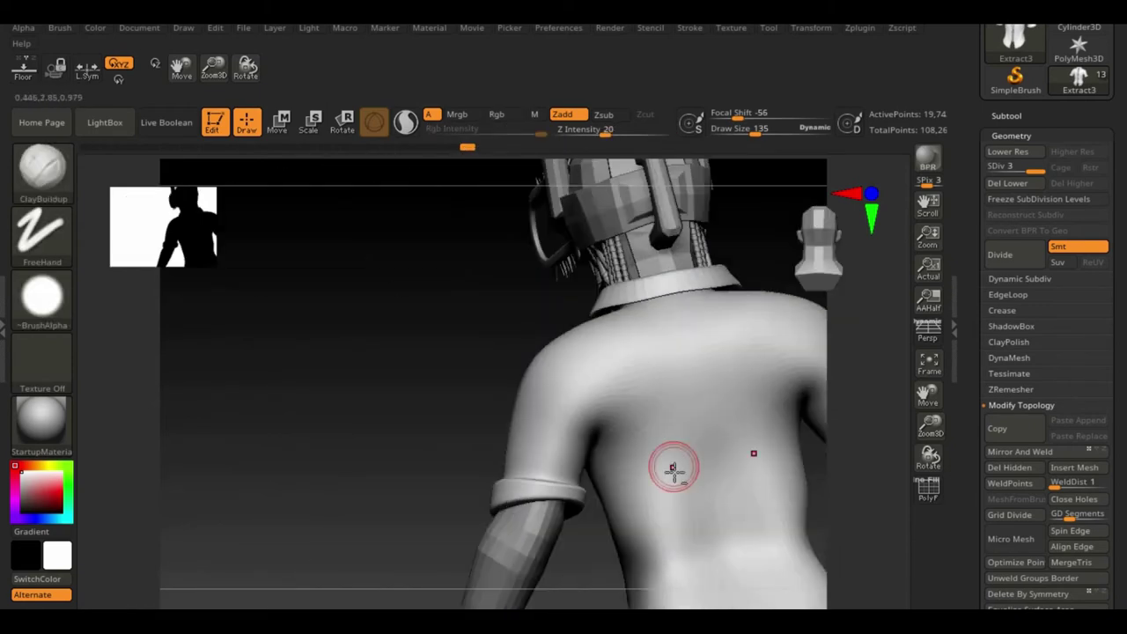
shift+drag(709, 458, 671, 532)
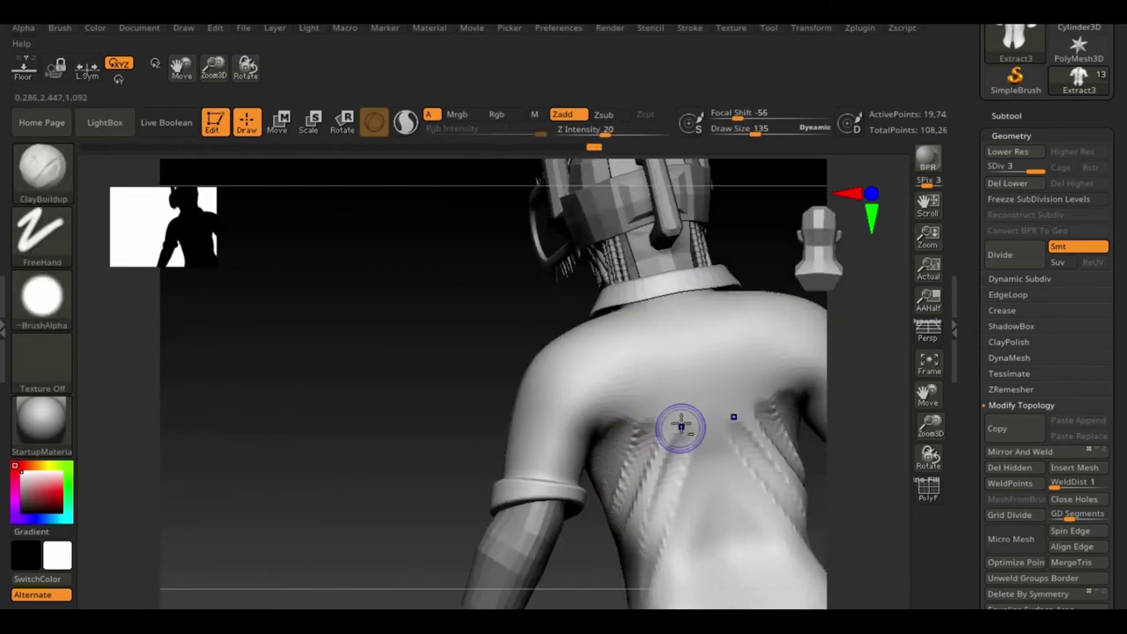
mouse_move(681, 427)
right_down()
mouse_move(632, 581)
mouse_move(701, 518)
mouse_move(738, 453)
mouse_move(636, 365)
mouse_move(721, 378)
right_up()
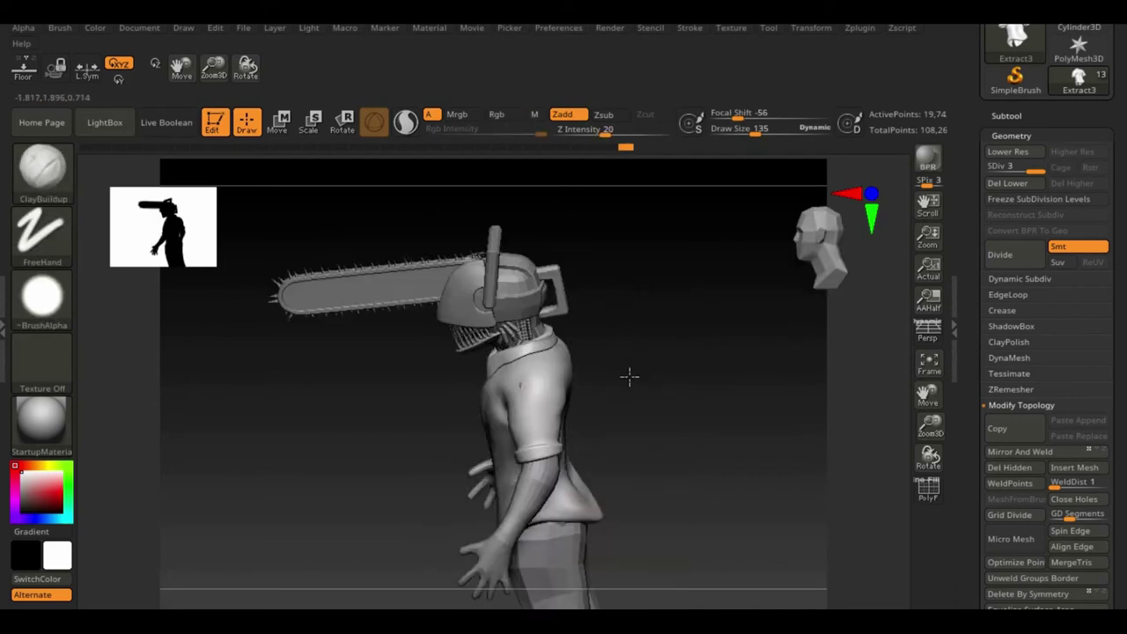
mouse_move(629, 377)
right_down()
mouse_move(651, 360)
mouse_move(594, 418)
mouse_move(717, 382)
mouse_move(531, 388)
right_up()
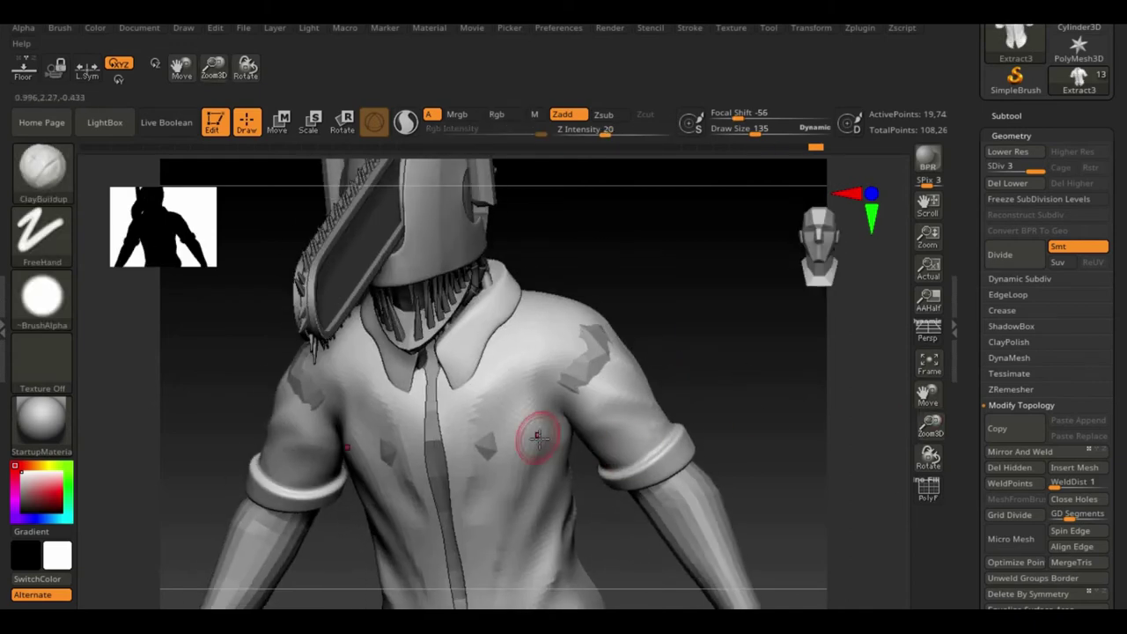
mouse_move(656, 464)
right_down()
mouse_move(691, 395)
mouse_move(661, 428)
right_up()
- Carve a fold crease into the shirt sleeve with DamStandard and soften the back crease
key(b)
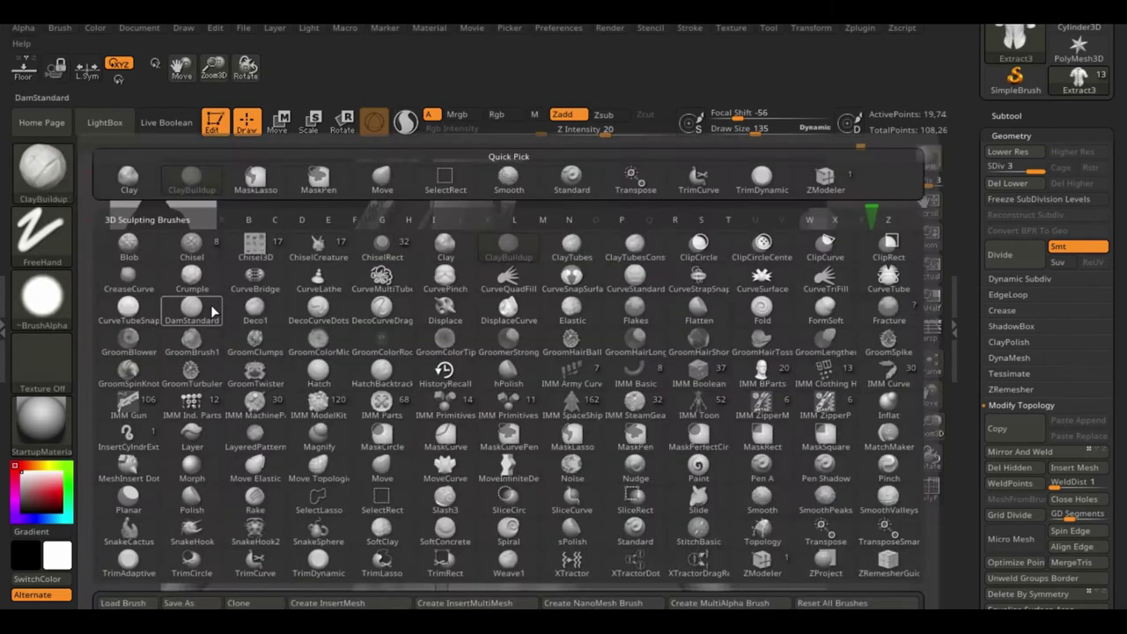
click(212, 312)
shift+drag(529, 471, 480, 586)
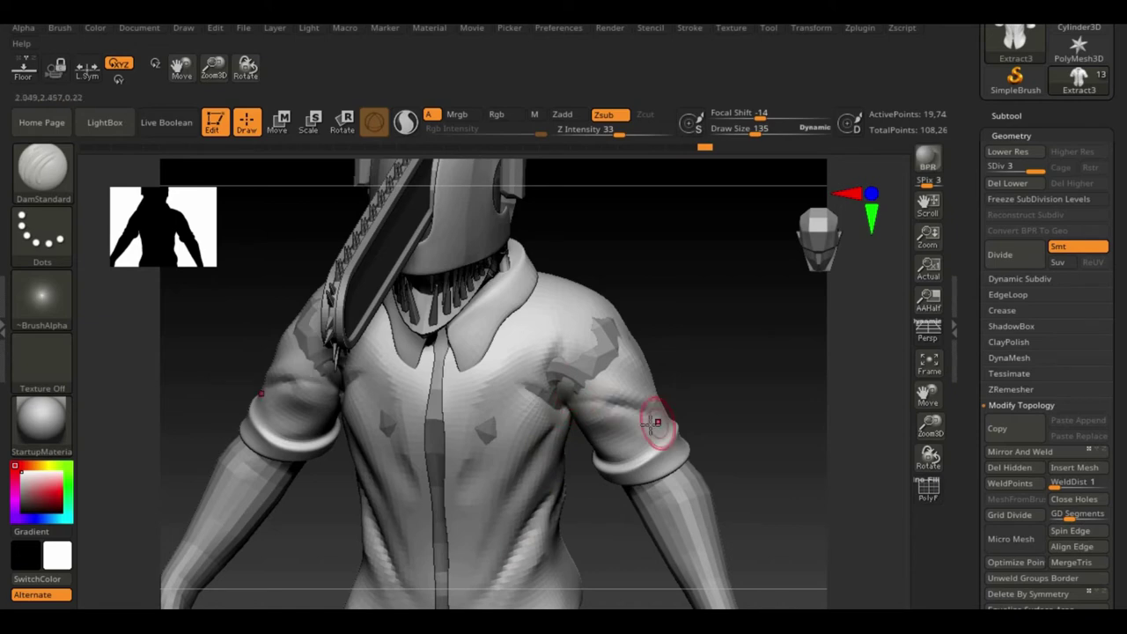
mouse_move(658, 440)
right_down()
mouse_move(625, 297)
mouse_move(587, 423)
right_up()
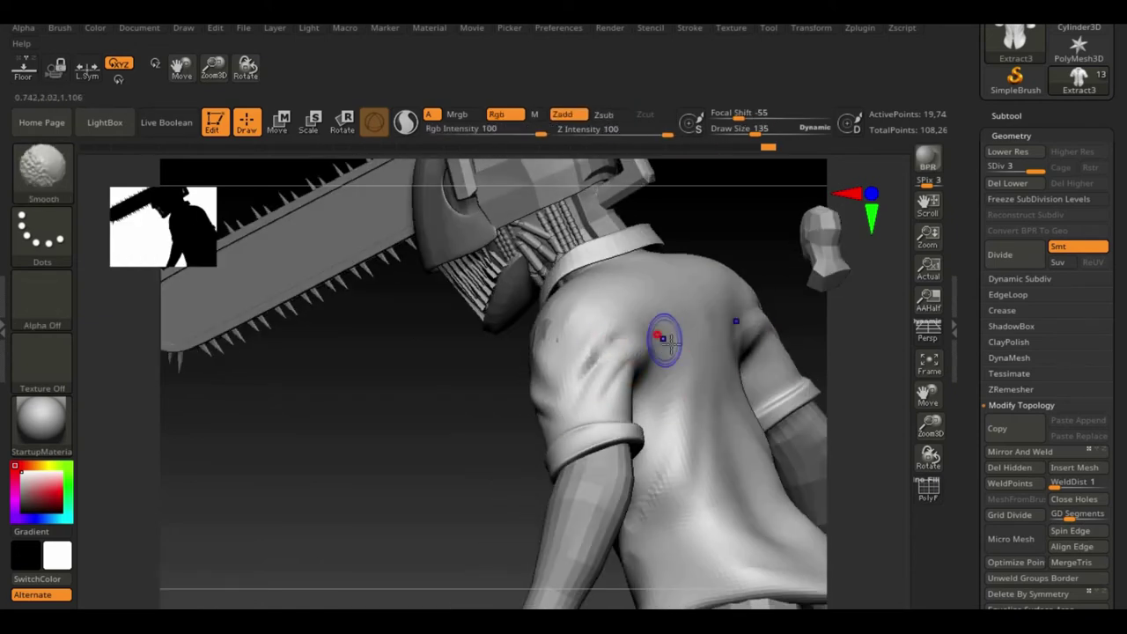
shift+drag(675, 547, 671, 414)
- Subdivide the shirt to level 4 and inspect it from several angles
key(ctrl+d)
mouse_move(862, 520)
right_down()
mouse_move(753, 440)
mouse_move(765, 368)
mouse_move(709, 297)
right_up()
key(f)
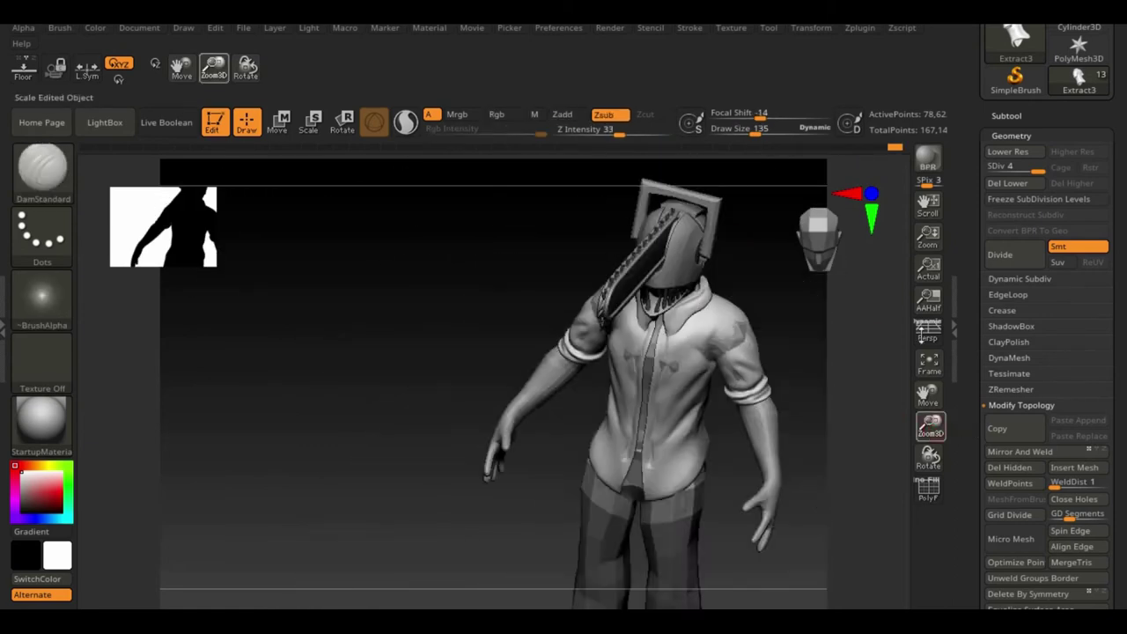
right_drag(641, 508, 700, 429)
right_drag(727, 359, 732, 374)
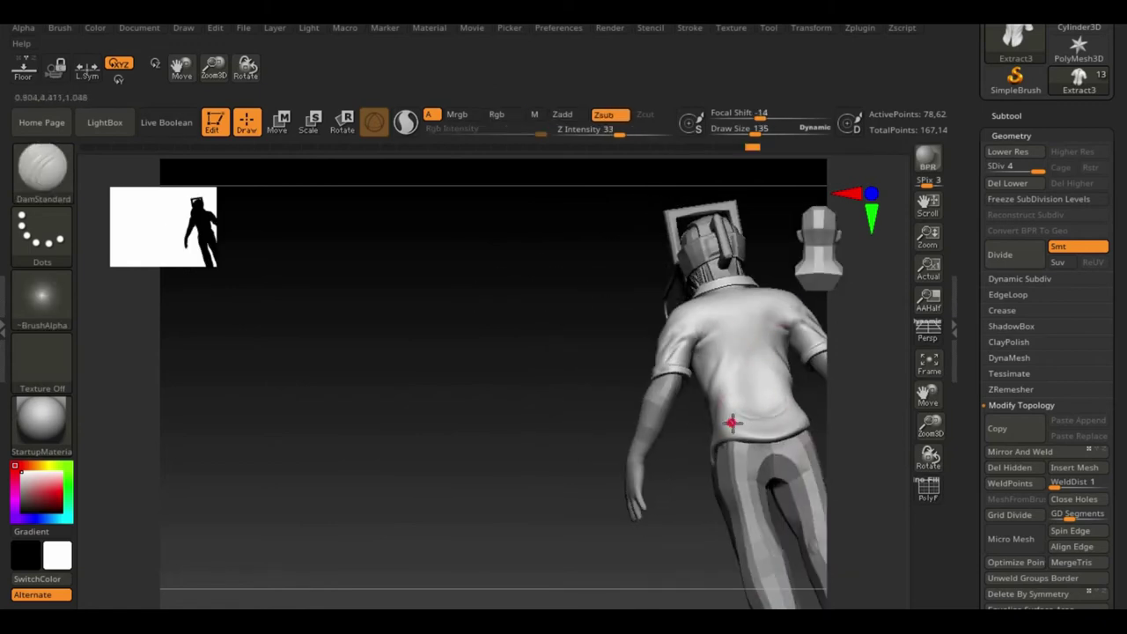
shift+right_drag(688, 342, 696, 317)
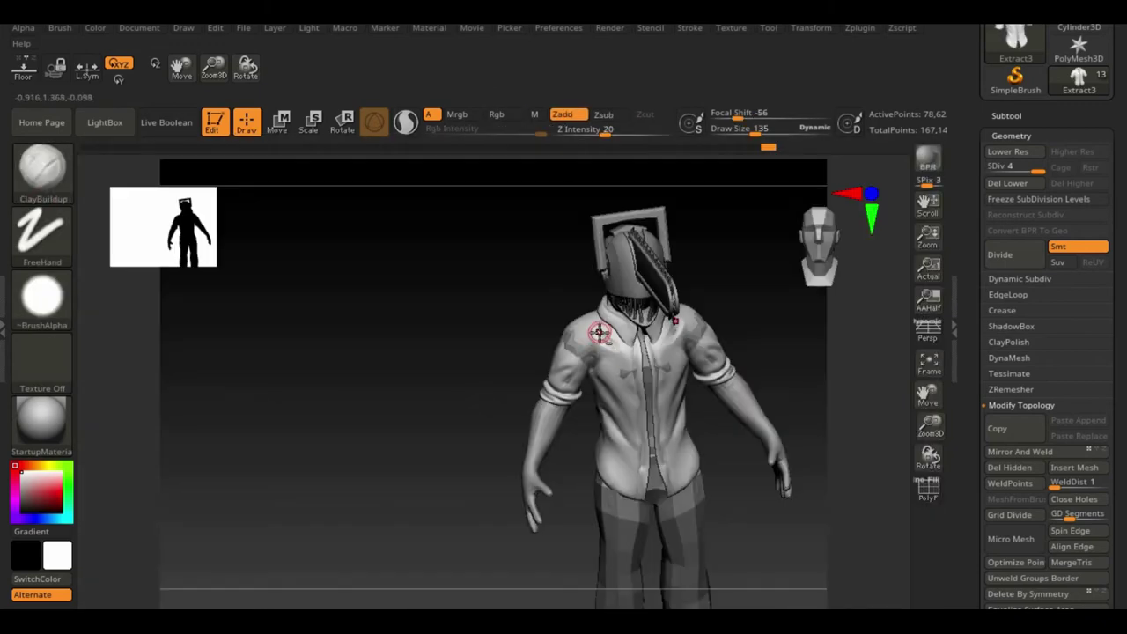
mouse_move(600, 443)
right_down()
mouse_move(500, 332)
mouse_move(722, 393)
right_up()
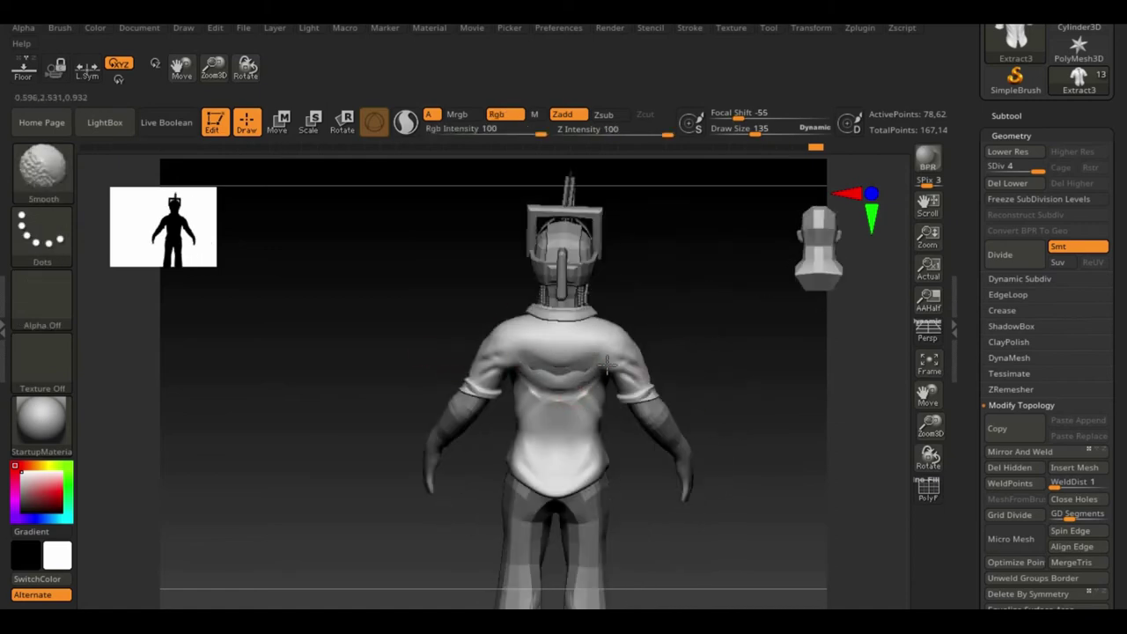
- Select the Move brush and view the shirt from behind
key(b)
key(m)
key(v)
mouse_move(536, 402)
right_down()
mouse_move(658, 302)
mouse_move(693, 289)
right_up()
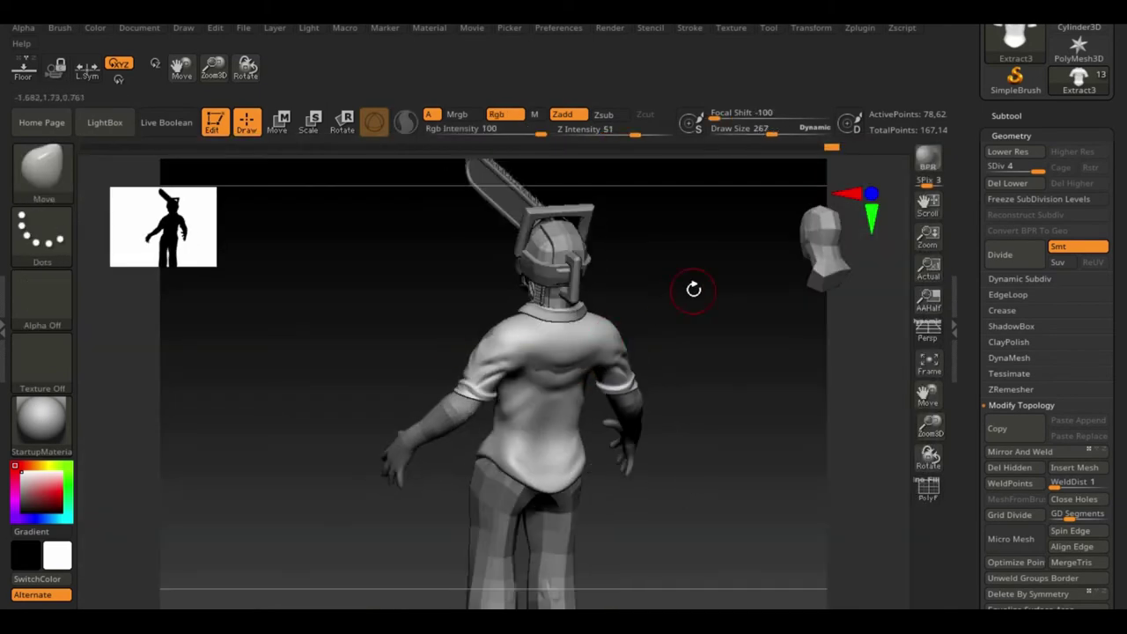
mouse_move(583, 380)
right_down()
mouse_move(664, 234)
mouse_move(562, 495)
right_up()
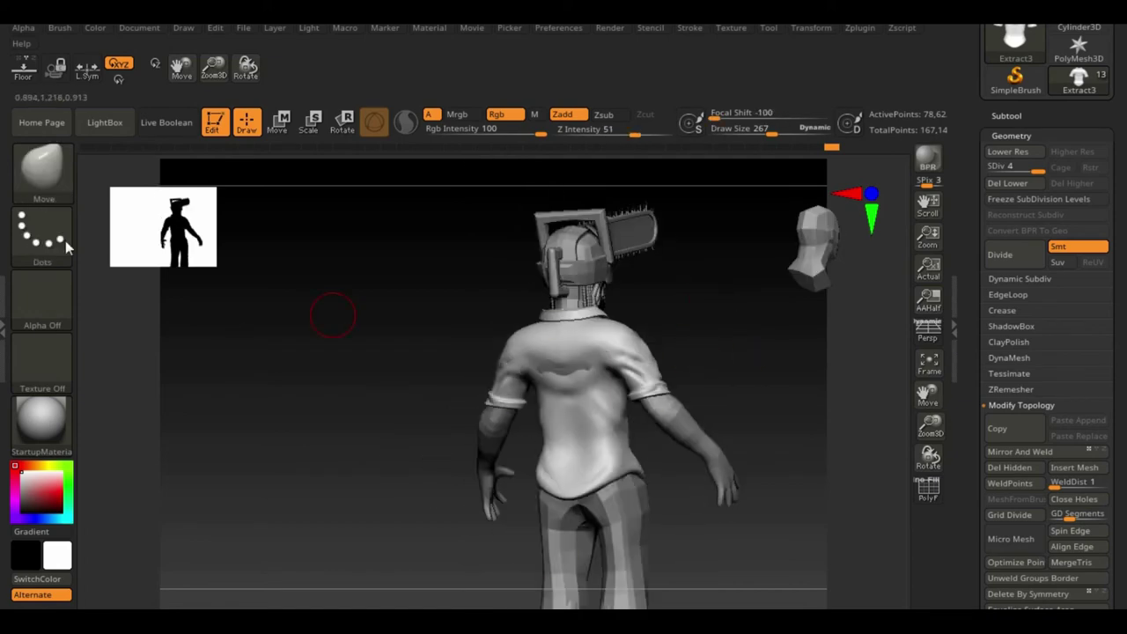
right_drag(570, 380, 812, 296)
- Save the ZTool to disk
scroll(1047, 176, up, 3)
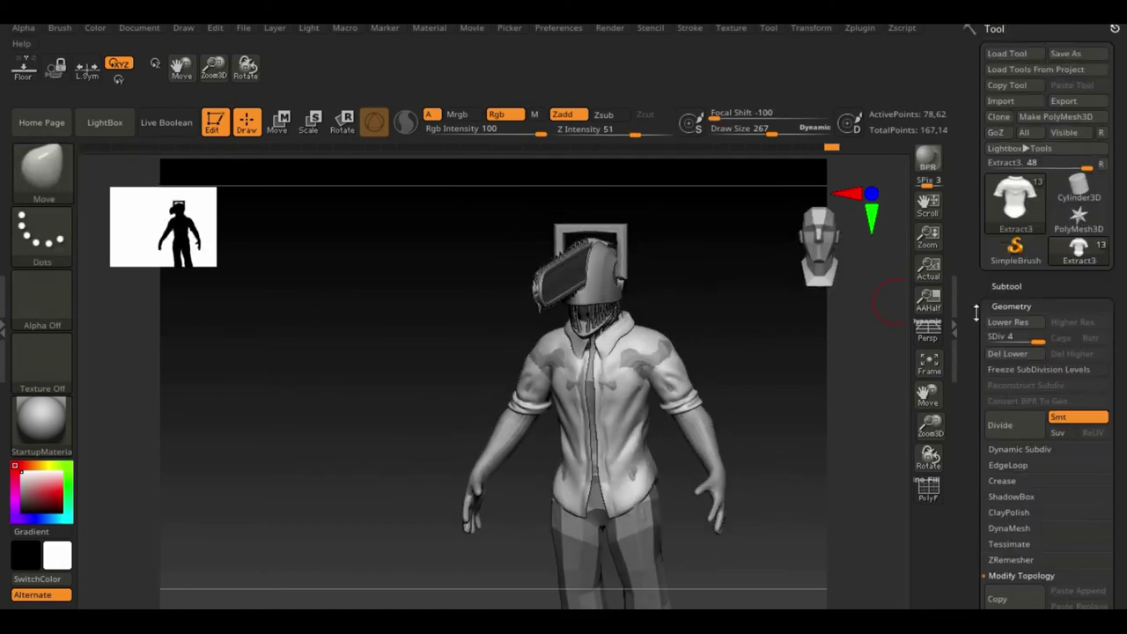
click(1064, 53)
key(Return)
- Enlarge the brush size to 422 and orbit around the finished shirt
mouse_move(679, 317)
right_down()
mouse_move(646, 307)
mouse_move(674, 321)
right_up()
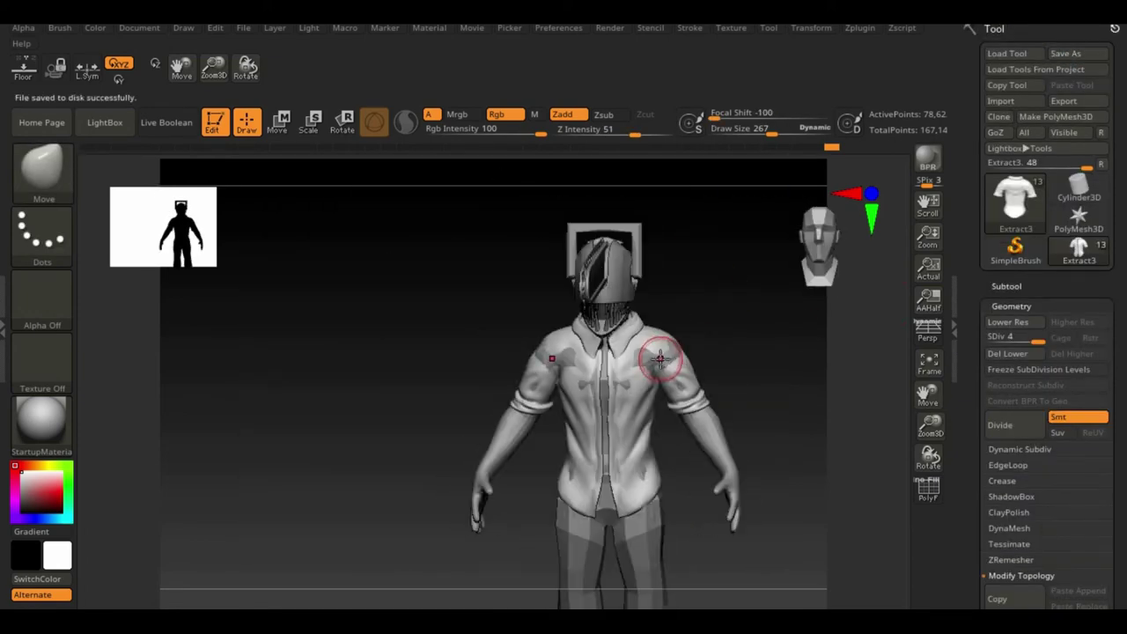
key(space)
drag(656, 338, 674, 339)
mouse_move(669, 348)
right_down()
mouse_move(666, 378)
mouse_move(463, 403)
mouse_move(709, 329)
mouse_move(646, 378)
right_up()
mouse_move(597, 332)
right_down()
mouse_move(642, 340)
mouse_move(620, 493)
right_up()
- Save the ZTool, then select the Extract7 trousers and divide them to SDiv 5
key(ctrl+s)
click(647, 529)
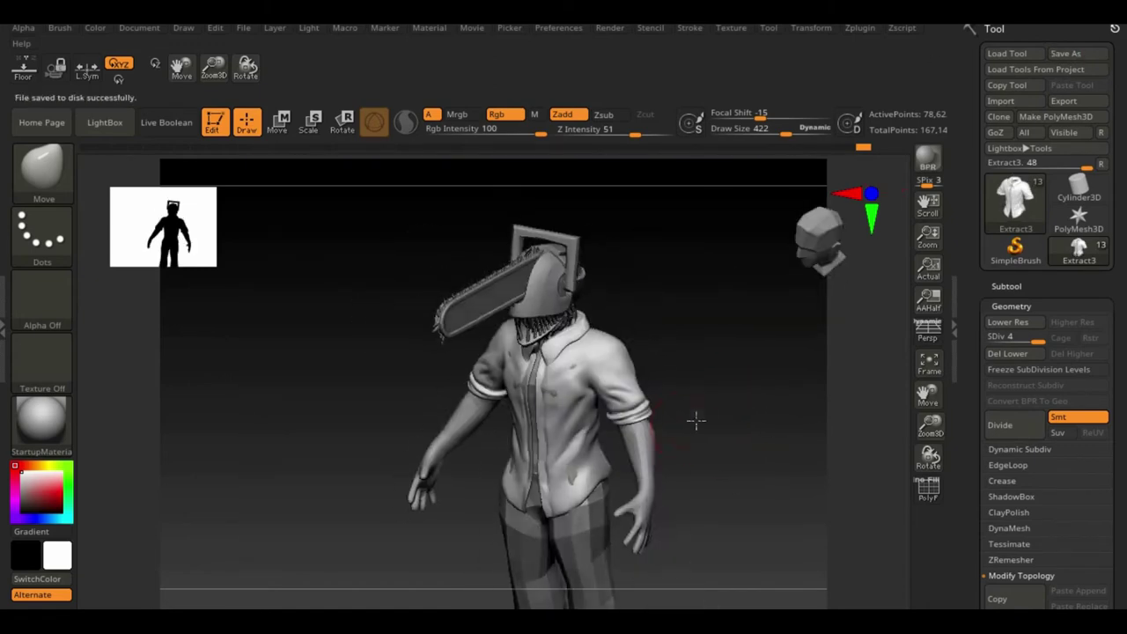
click(1006, 287)
drag(928, 396, 928, 317)
click(1006, 286)
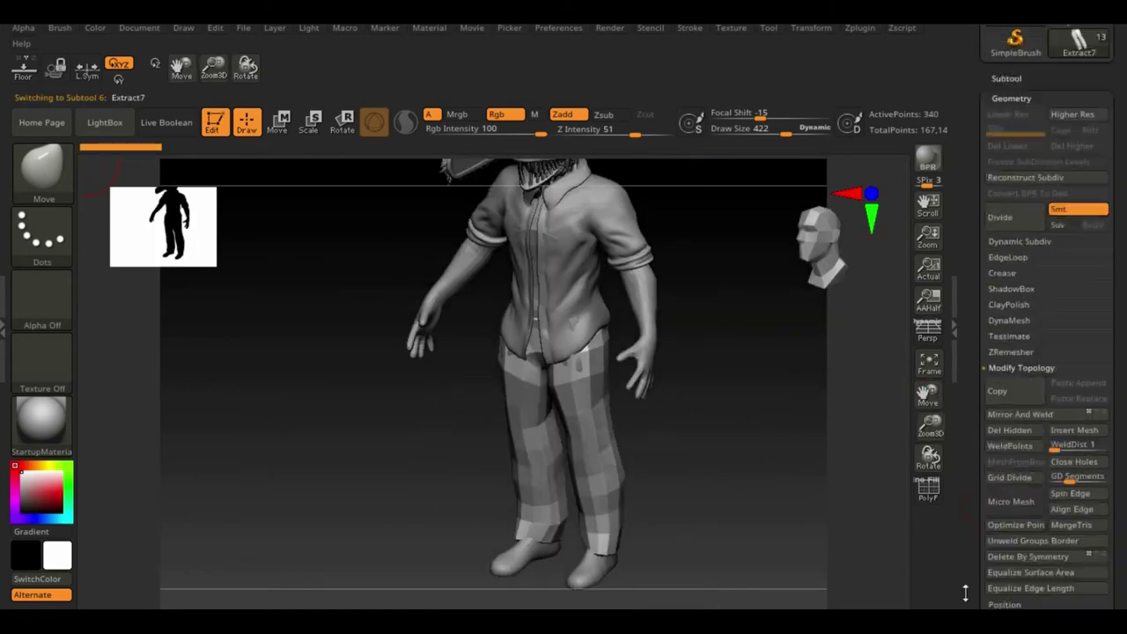
click(1020, 218)
mouse_move(572, 397)
right_down()
mouse_move(792, 367)
mouse_move(789, 442)
mouse_move(678, 460)
mouse_move(590, 444)
right_up()
- Build up and smooth the trouser legs with ClayBuildup, checking from front, back and side
click(41, 168)
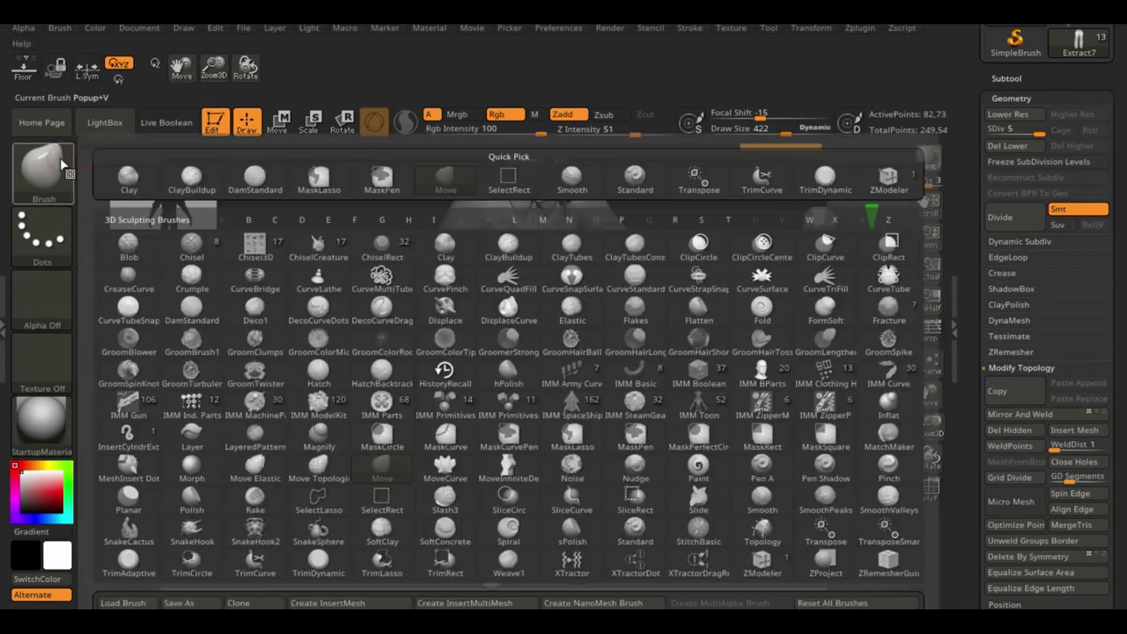
click(184, 184)
key(p)
mouse_move(657, 461)
right_down()
mouse_move(624, 425)
mouse_move(592, 478)
mouse_move(672, 461)
mouse_move(600, 546)
right_up()
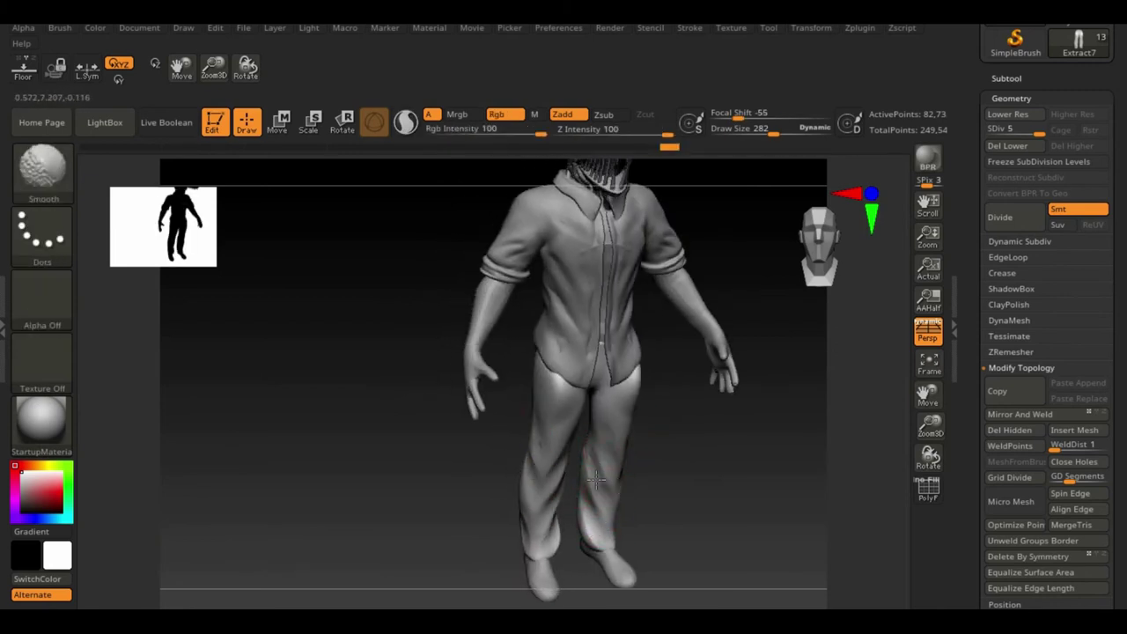
mouse_move(539, 385)
right_down()
mouse_move(699, 468)
mouse_move(524, 480)
right_up()
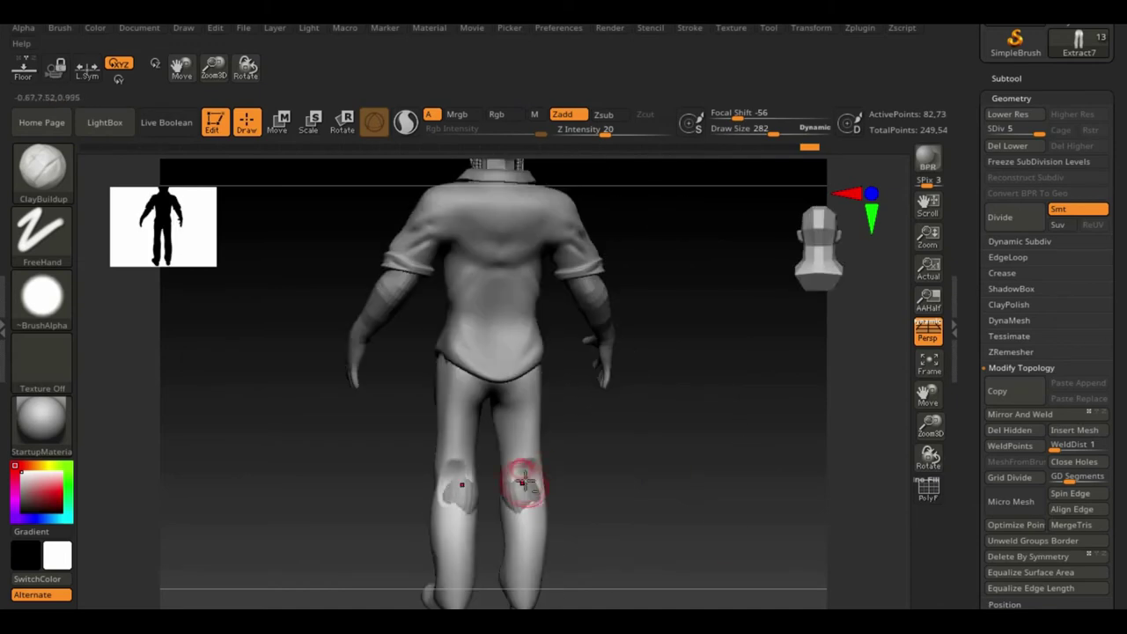
right_drag(509, 548, 484, 482)
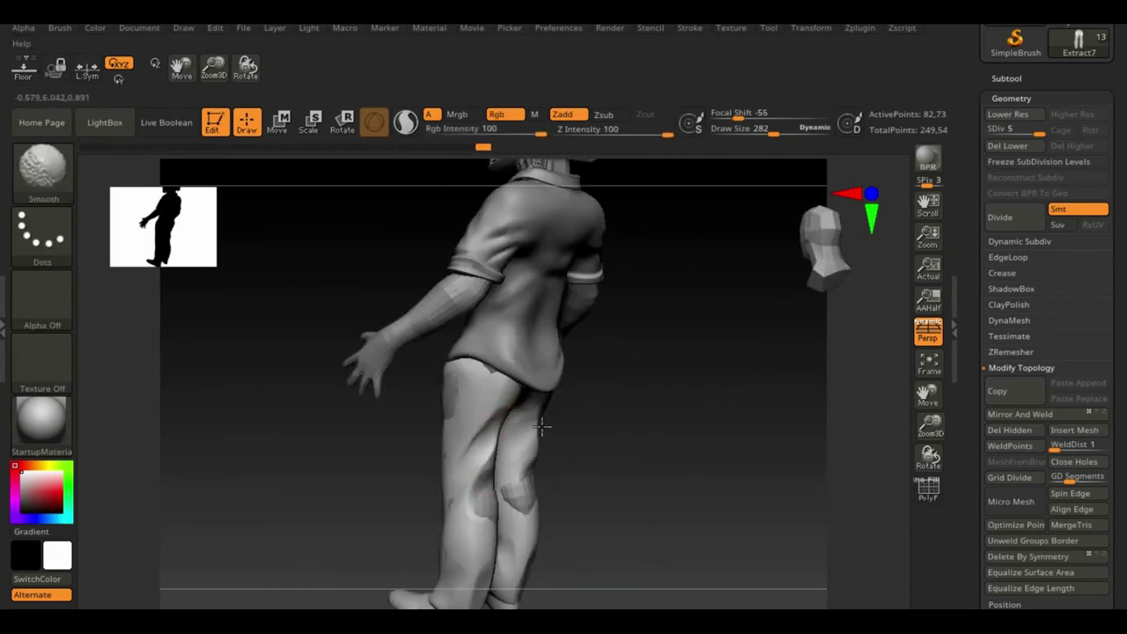
key(b)
key(m)
key(v)
mouse_move(471, 414)
right_down()
mouse_move(513, 372)
mouse_move(599, 470)
mouse_move(867, 414)
mouse_move(674, 467)
right_up()
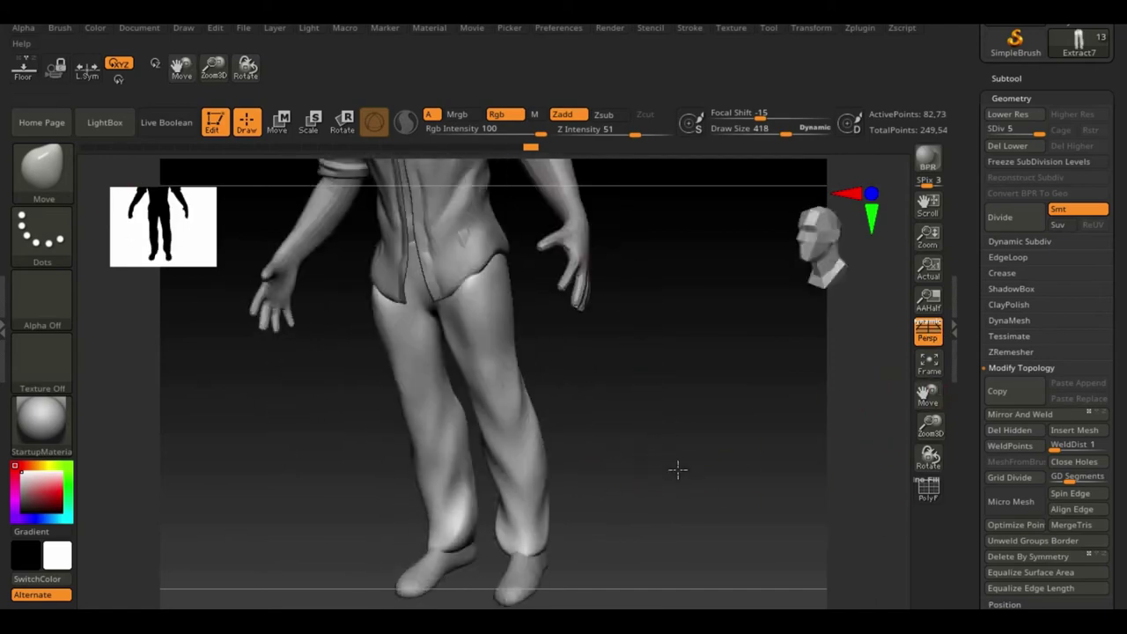
key(f)
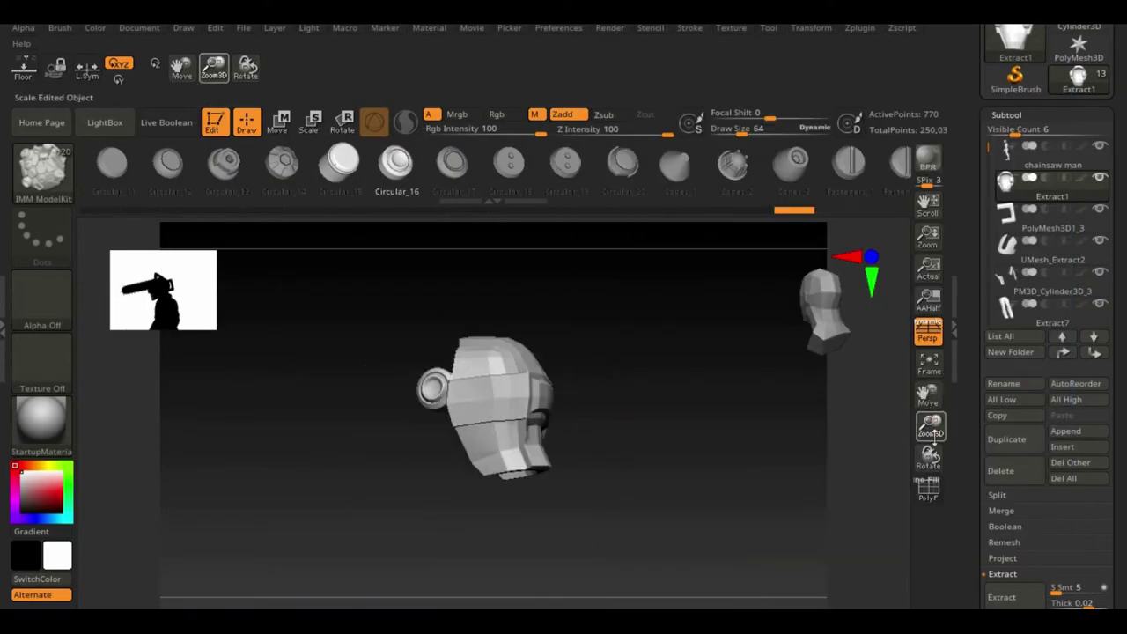
- Append a PolyMesh3D subtool and initialize it as a QCube
key(w)
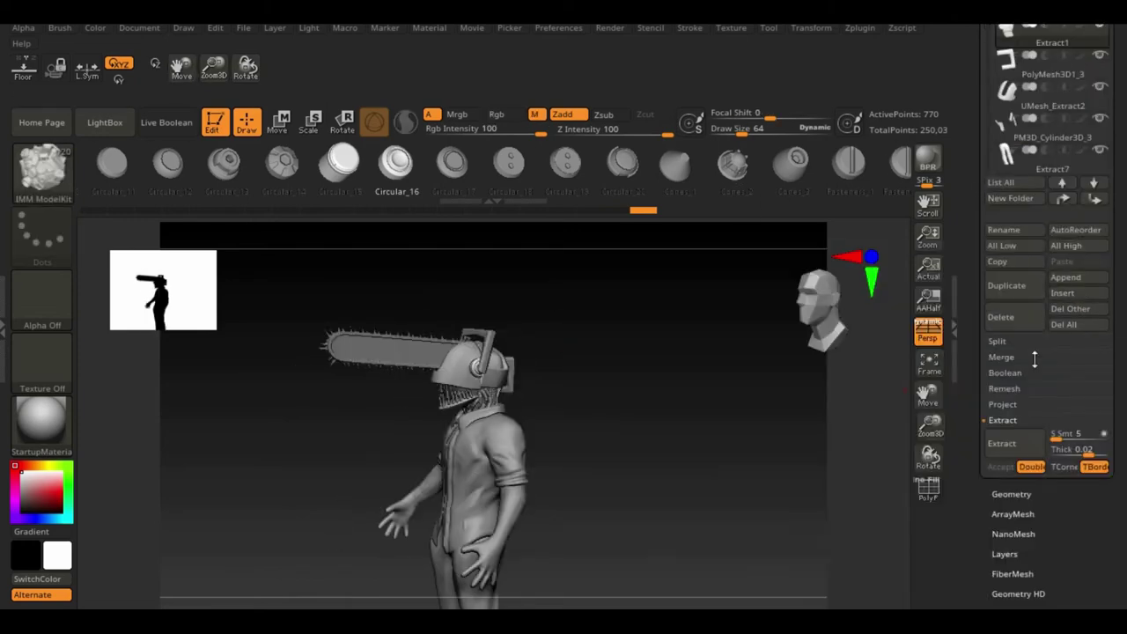
click(1065, 276)
click(803, 330)
key(w)
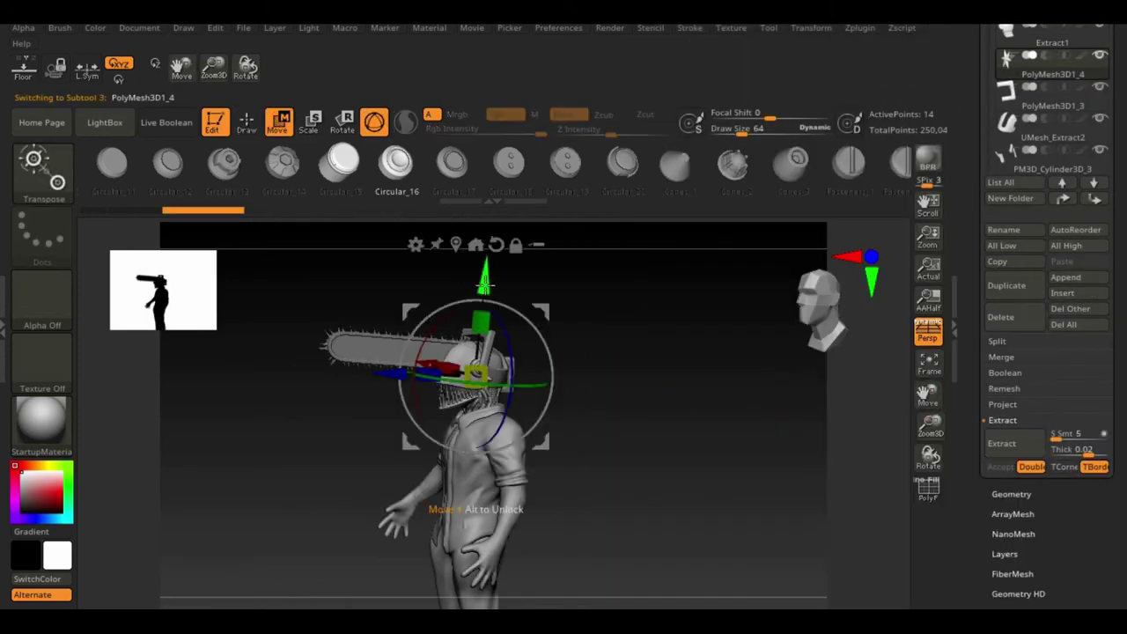
scroll(968, 369, down, 5)
scroll(968, 370, down, 3)
click(1000, 308)
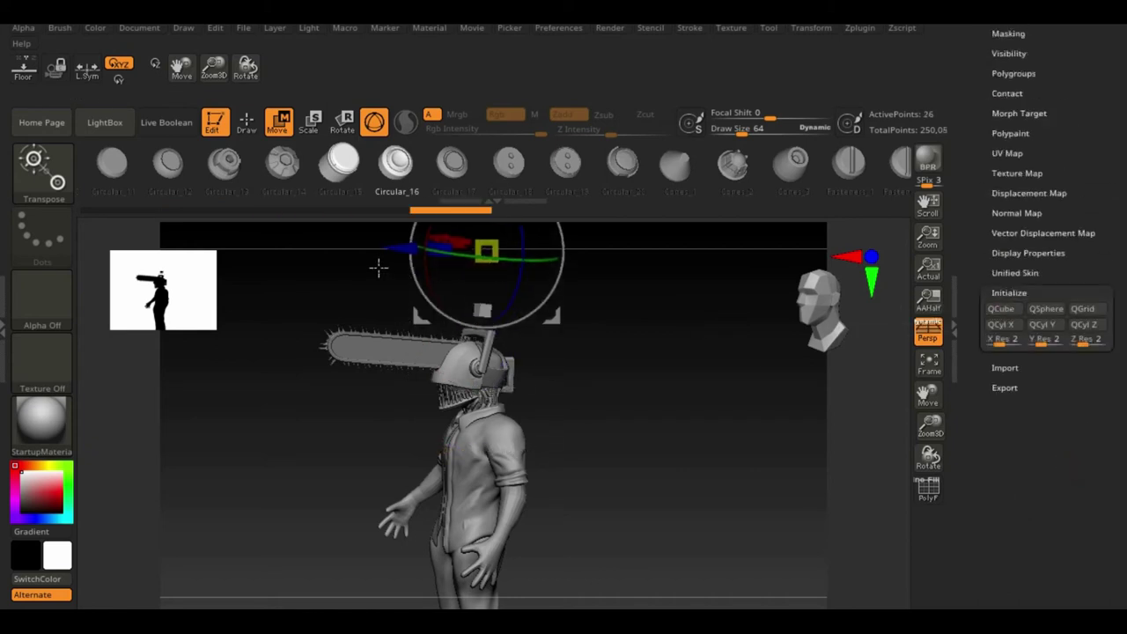
- Move, rotate and scale the cube into a flat bar along the chainsaw blade
mouse_move(378, 267)
mouse_down()
mouse_move(588, 336)
mouse_move(733, 435)
mouse_move(259, 254)
mouse_up()
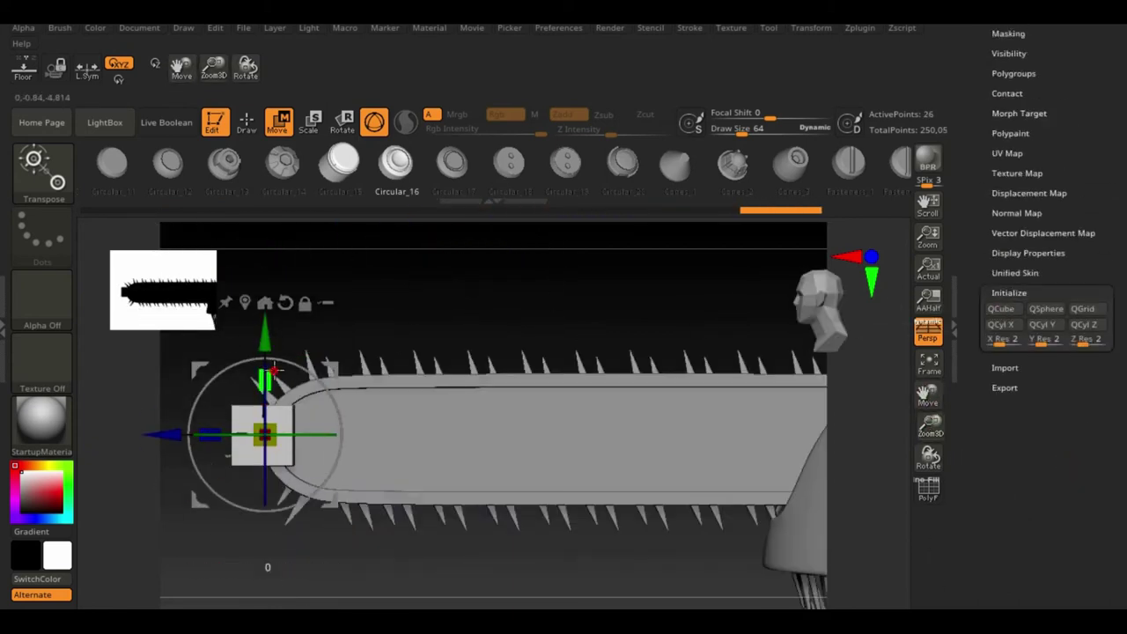
mouse_move(273, 371)
mouse_down()
mouse_move(100, 433)
mouse_move(697, 460)
mouse_move(335, 584)
mouse_move(236, 417)
mouse_up()
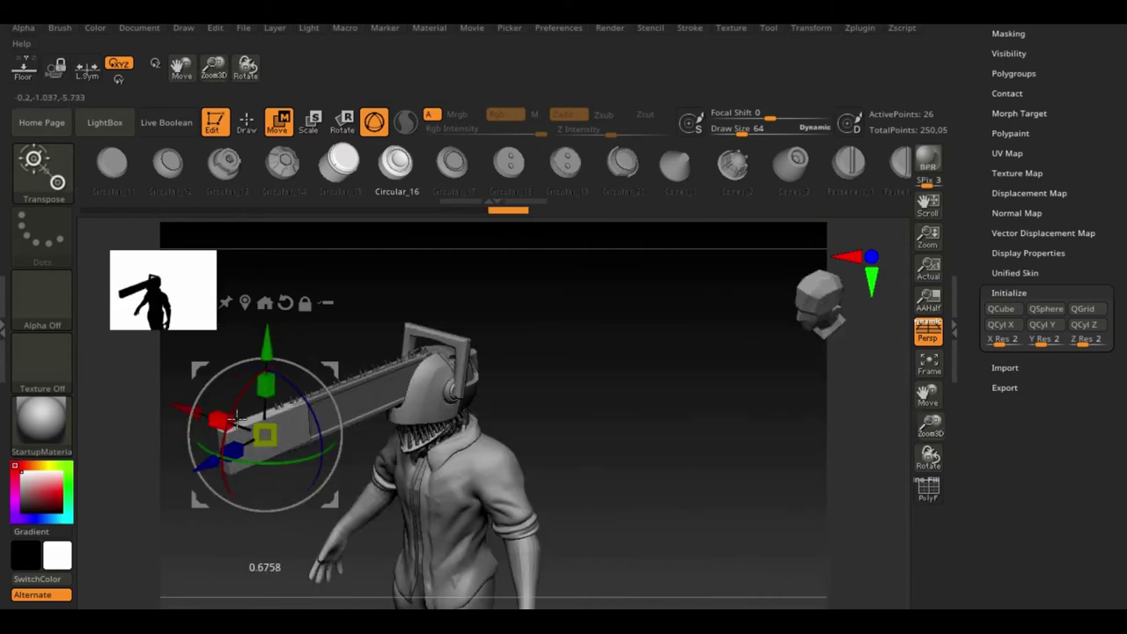
click(342, 402)
drag(247, 375, 264, 414)
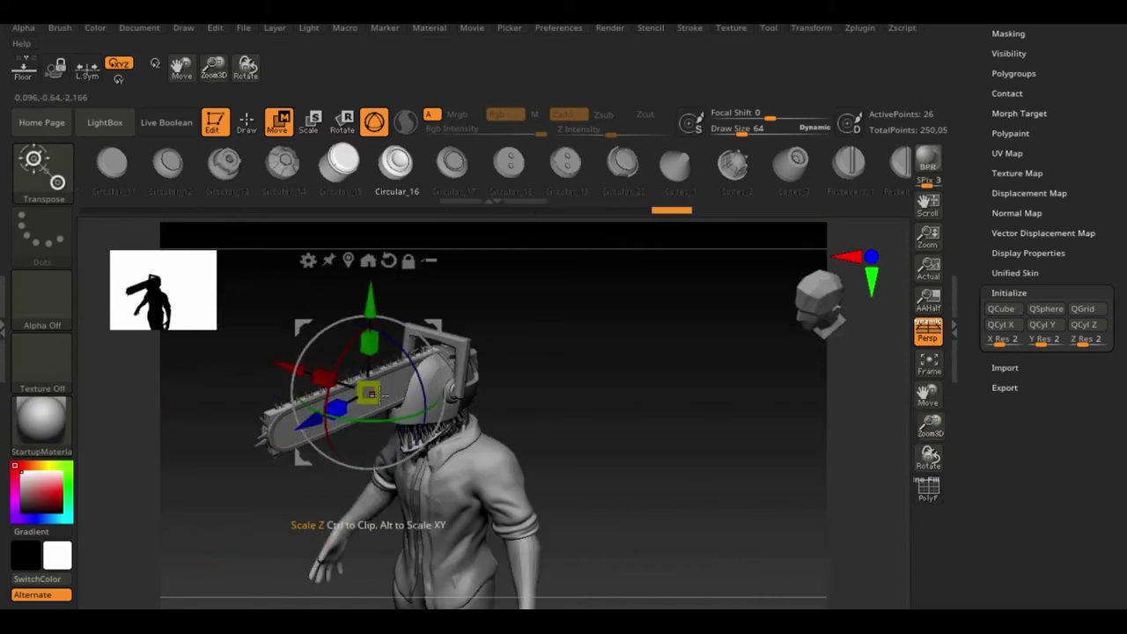
drag(617, 440, 739, 457)
key(b)
click(744, 568)
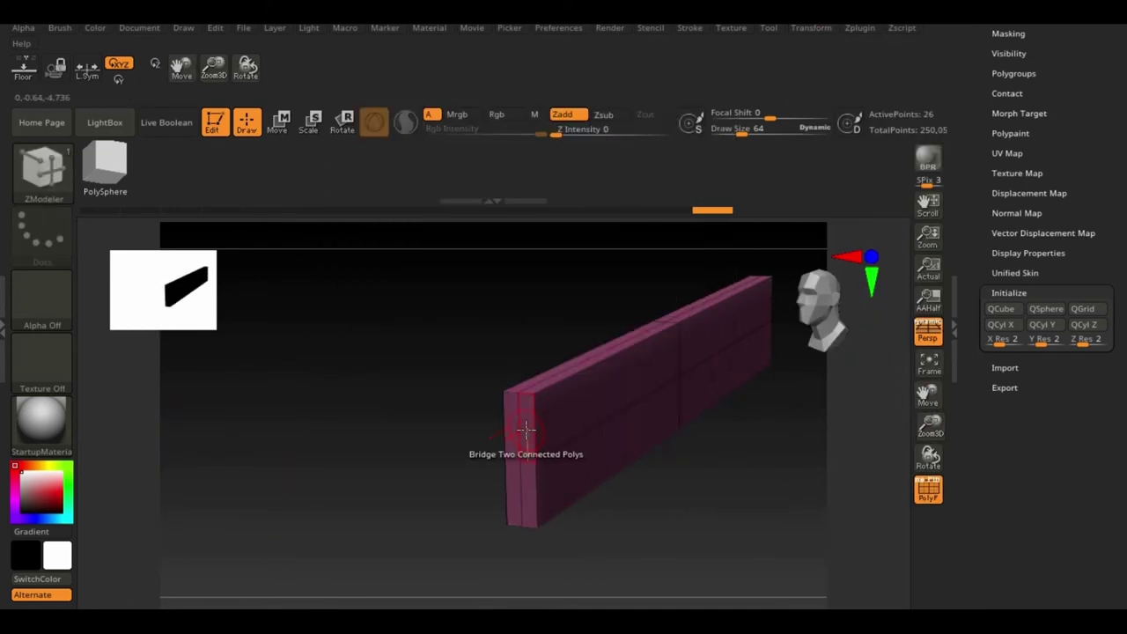
- Give the bar rounded, subdivided end caps with ZModeler, masking the bar with MaskPen
key(ctrl+z)
key(ctrl+z)
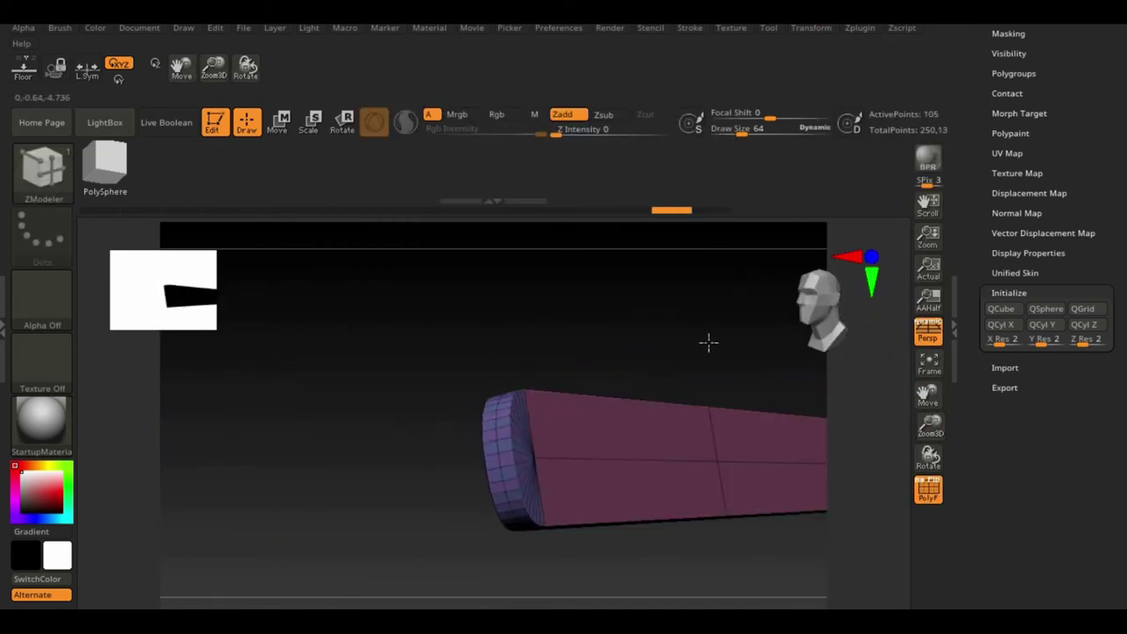
key(ctrl+shift+z)
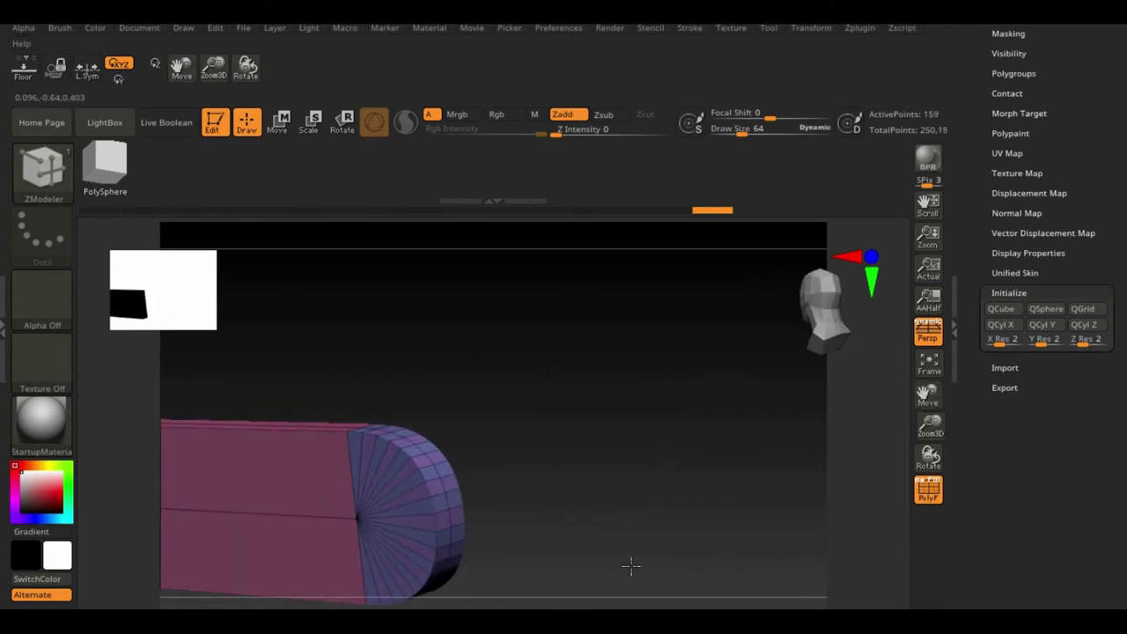
mouse_move(630, 566)
mouse_down()
mouse_move(276, 364)
mouse_move(629, 349)
mouse_up()
ctrl+drag(705, 377, 192, 592)
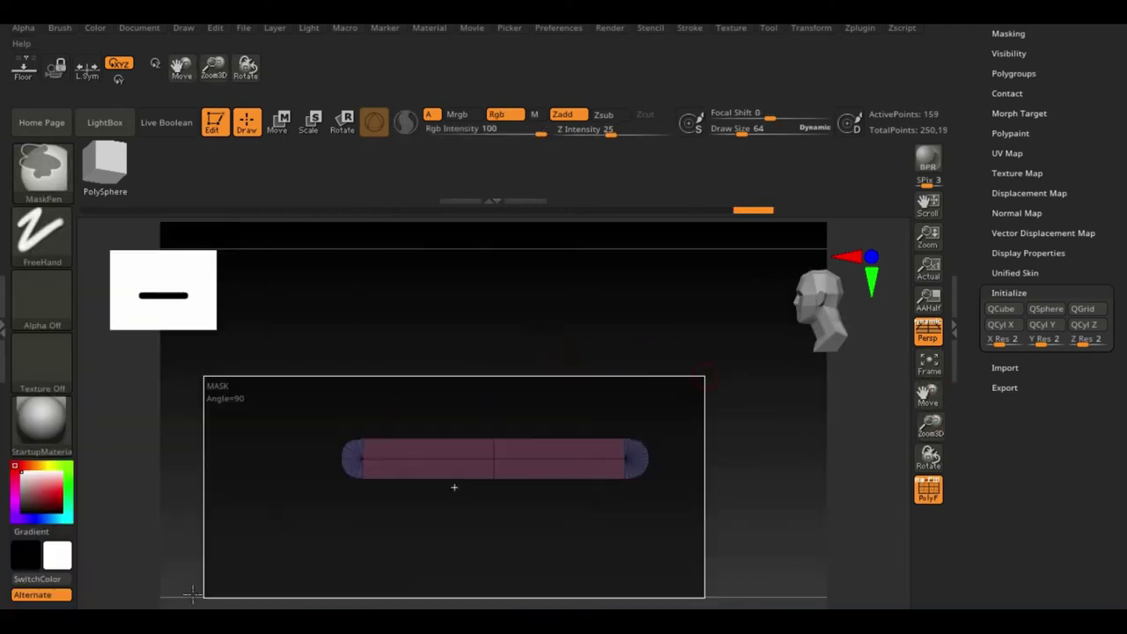
key(b)
key(z)
key(m)
alt+drag(697, 531, 563, 426)
key(ctrl+z)
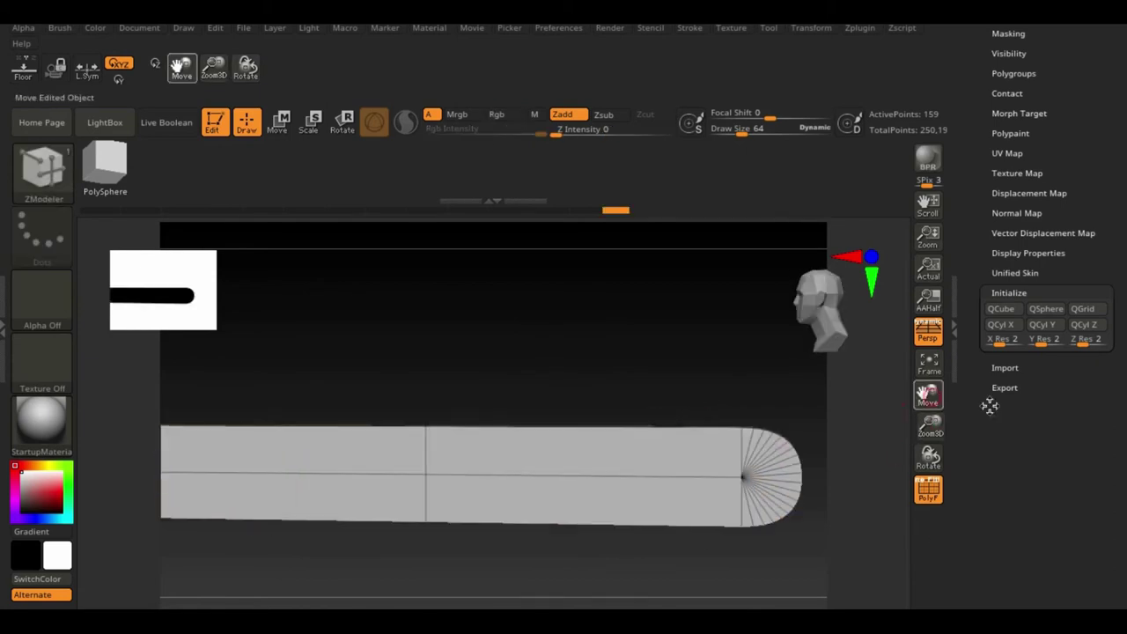
key(ctrl+z)
key(space)
click(528, 471)
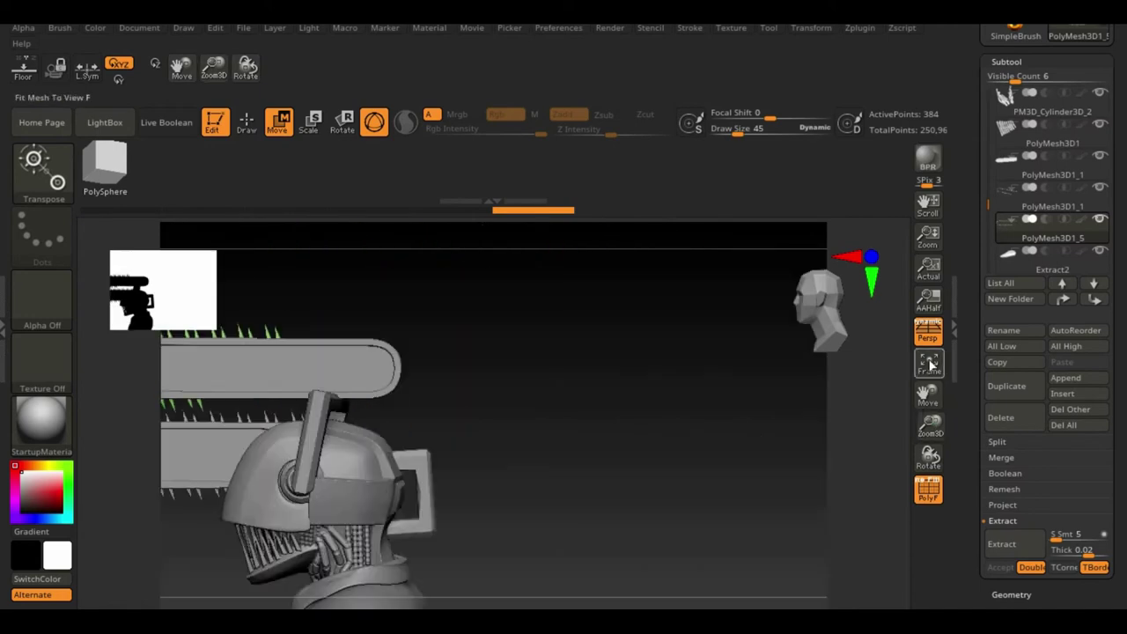
- Reorder PolyMesh3D1_4 and PolyMesh3D1_5 so the bar sits beside the blade subtool
click(1089, 206)
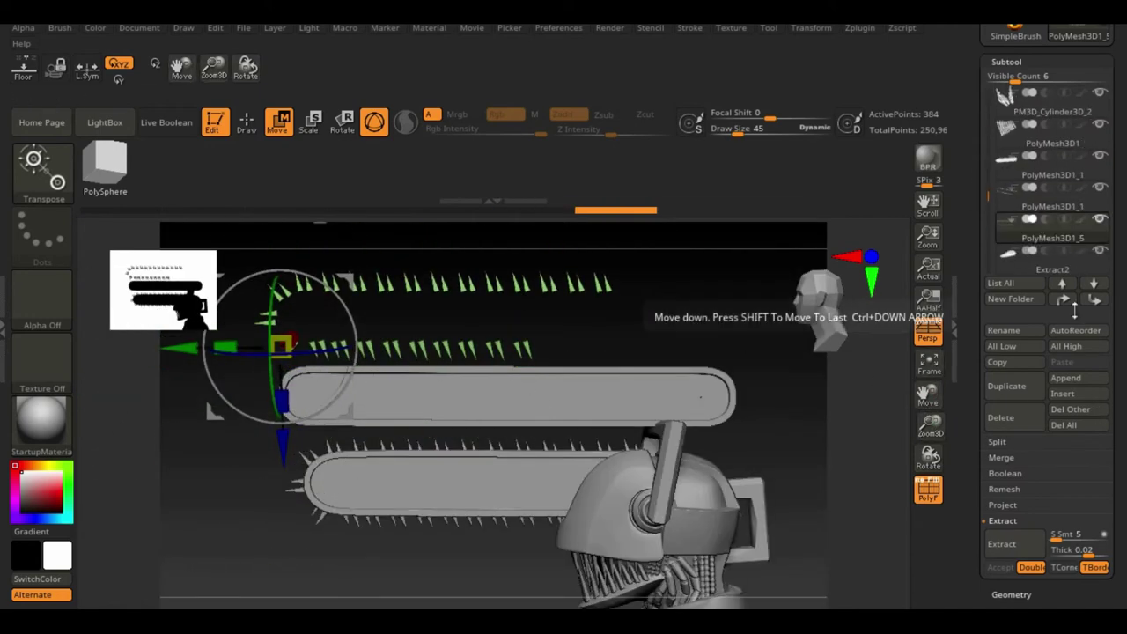
click(1061, 283)
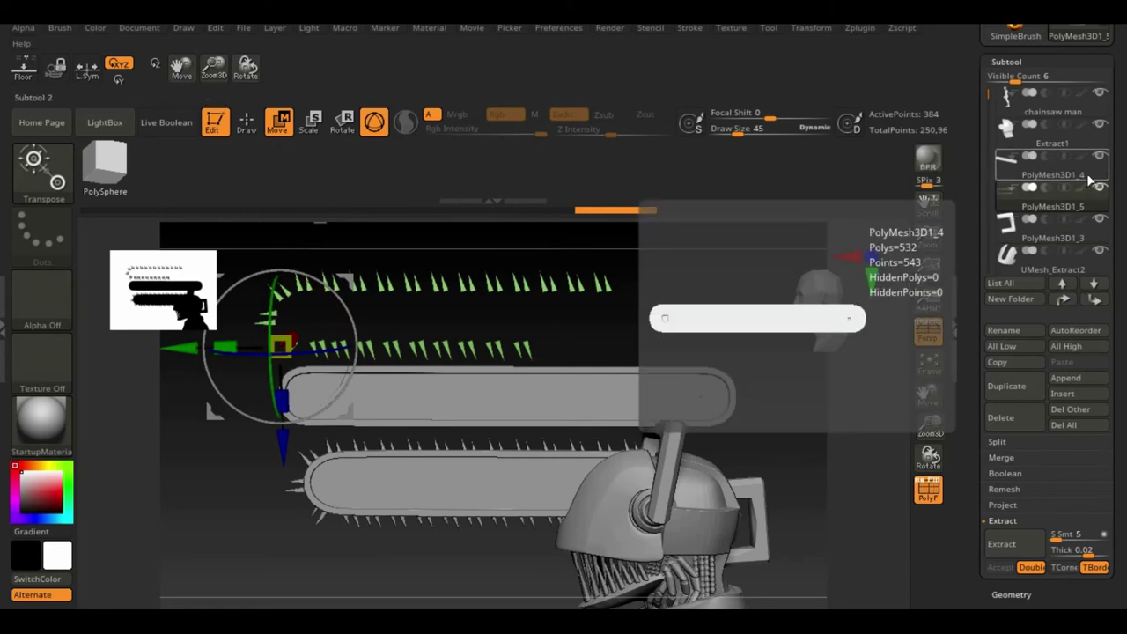
alt+click(528, 396)
mouse_move(525, 314)
mouse_down()
mouse_move(525, 225)
mouse_move(519, 233)
mouse_up()
click(932, 504)
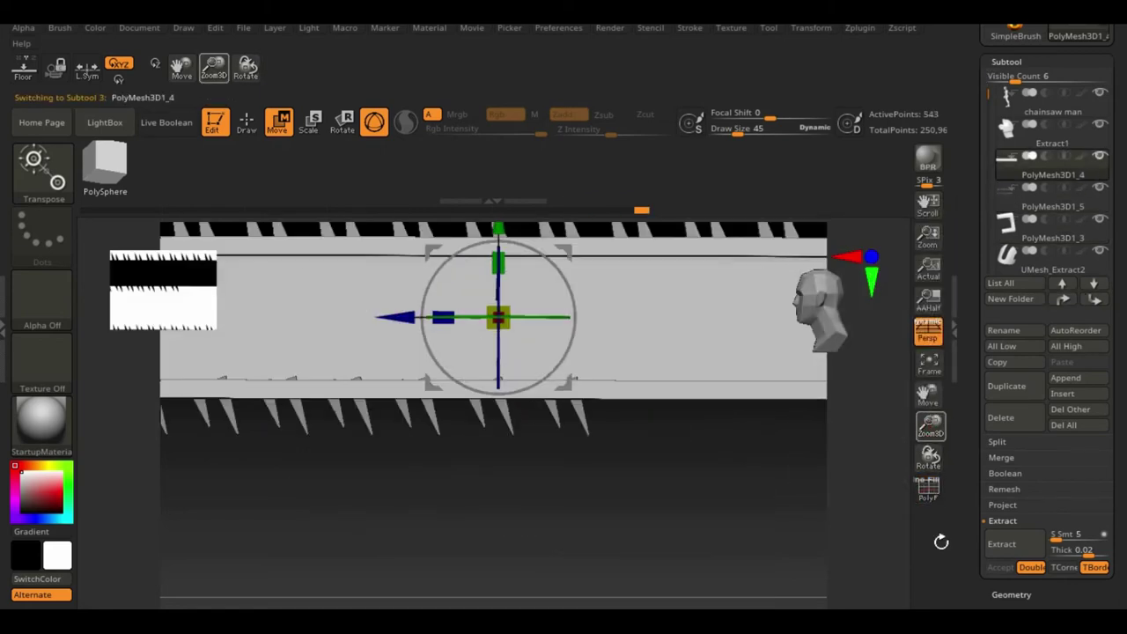
alt+click(625, 352)
- Mask a thin strip across the blade and place the gizmo at the blade's end
key(b)
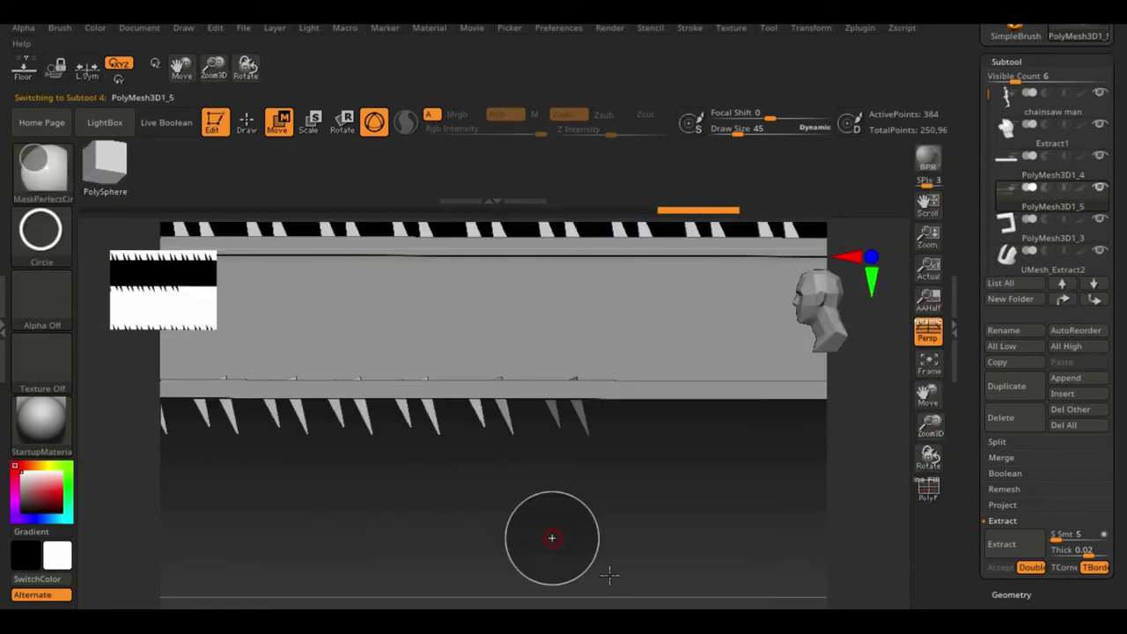
key(b)
key(m)
key(p)
drag(648, 478, 649, 331)
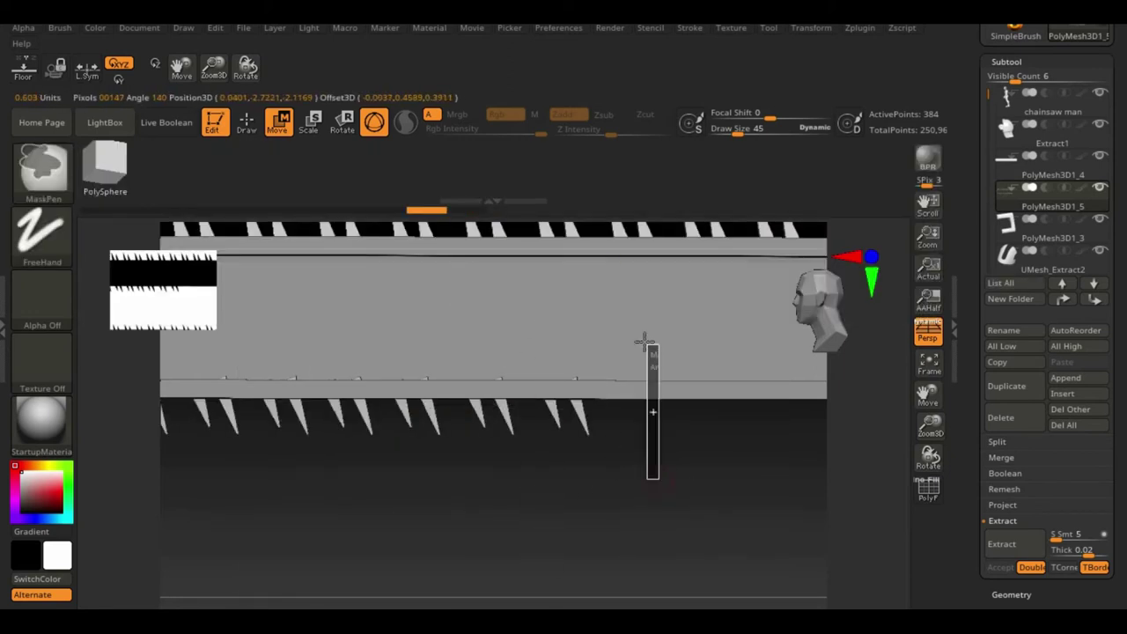
click(309, 124)
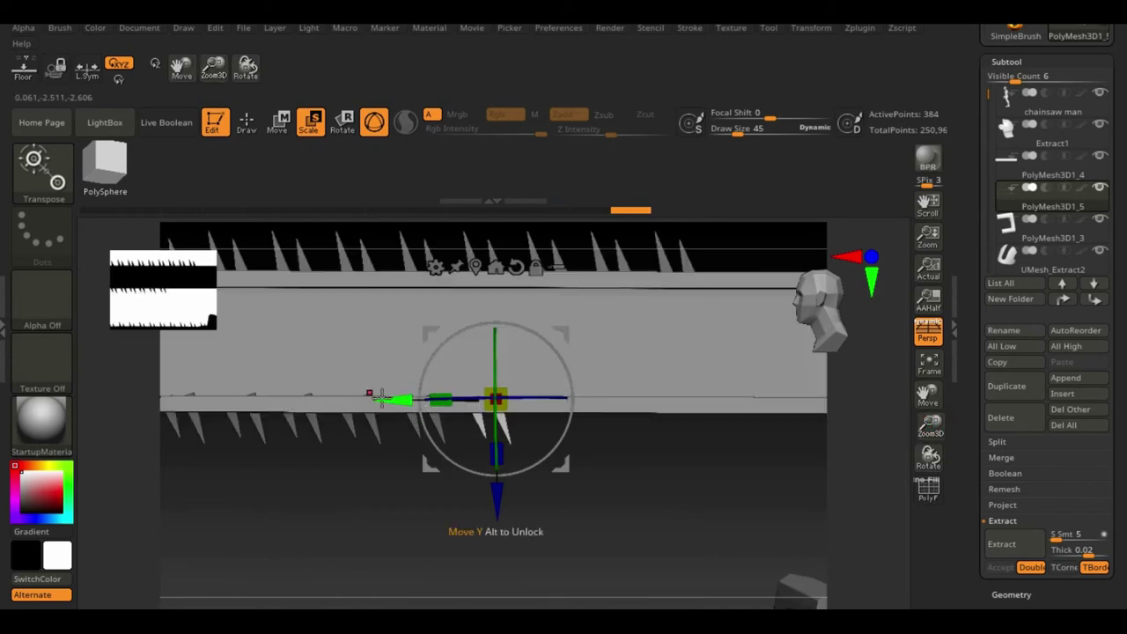
drag(402, 395, 553, 408)
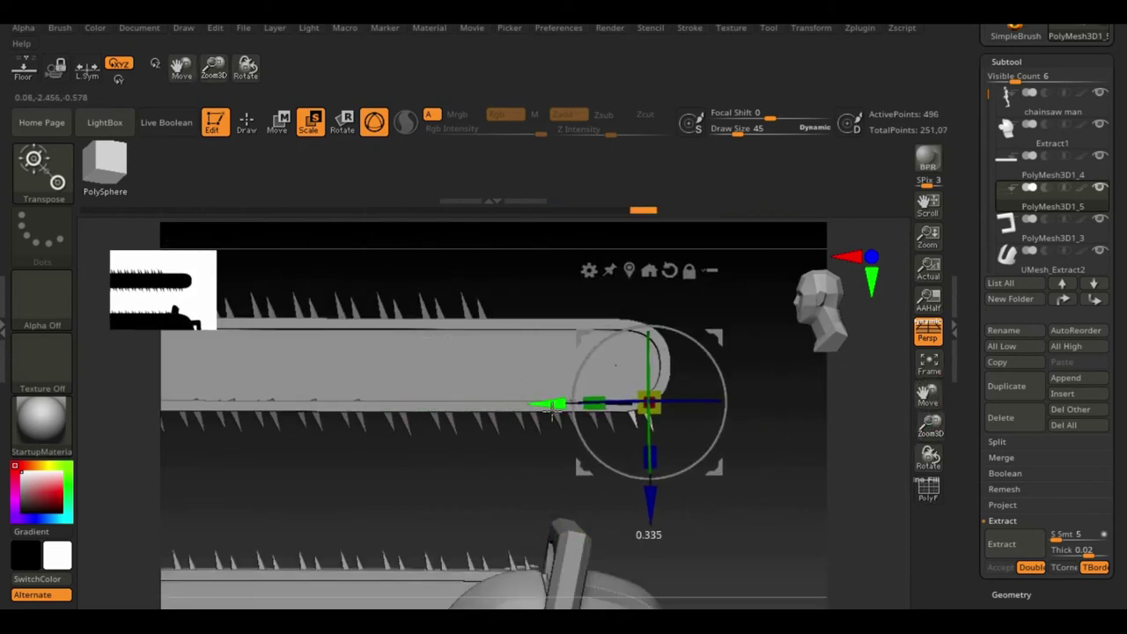
drag(579, 353, 638, 401)
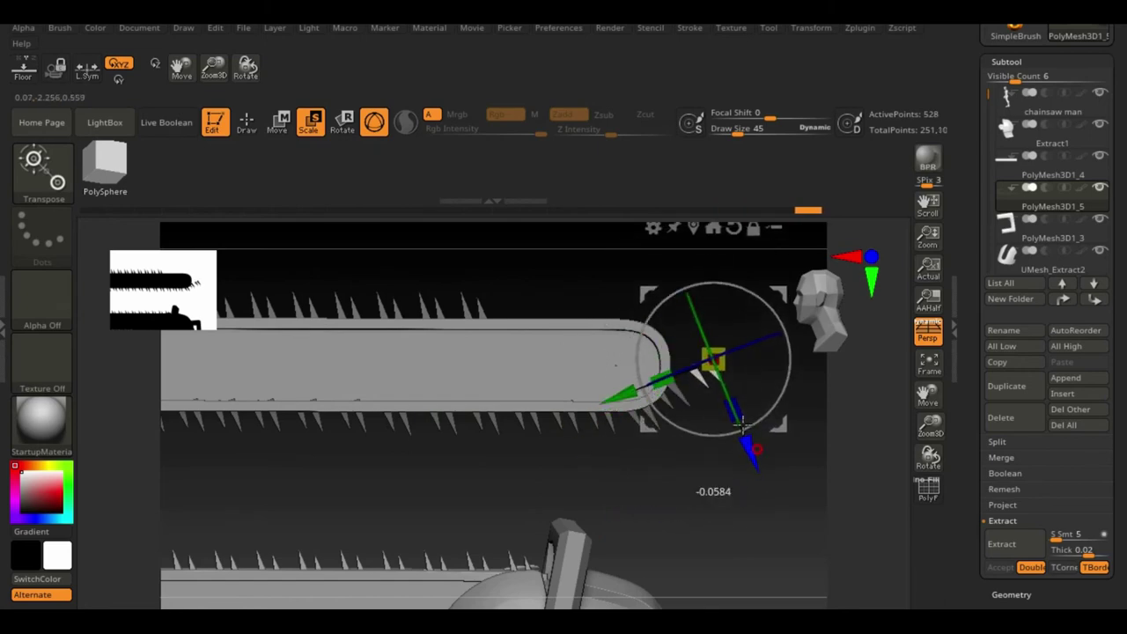
drag(791, 451, 714, 454)
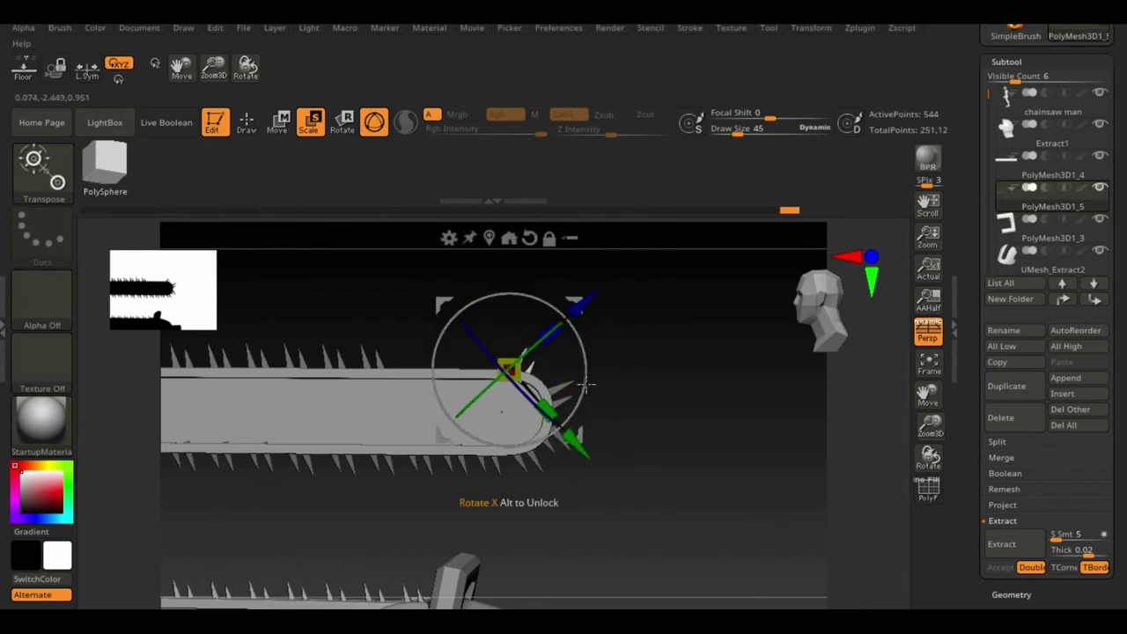
ctrl+right_drag(745, 460, 512, 306)
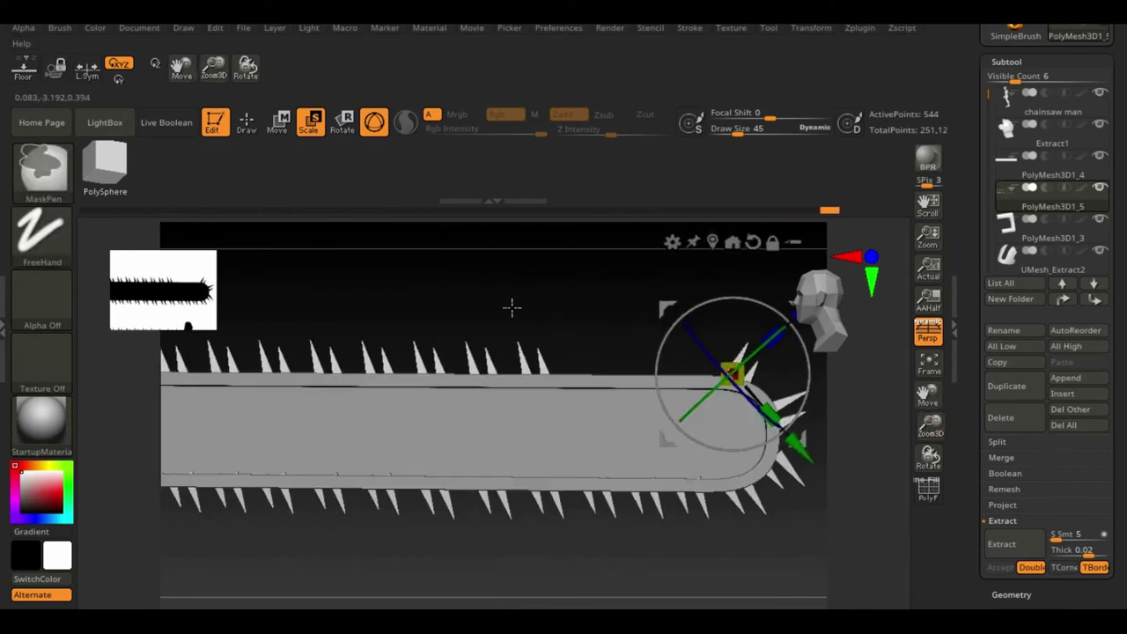
- Slide the teeth along the blade until they fan around its rounded tip
click(257, 131)
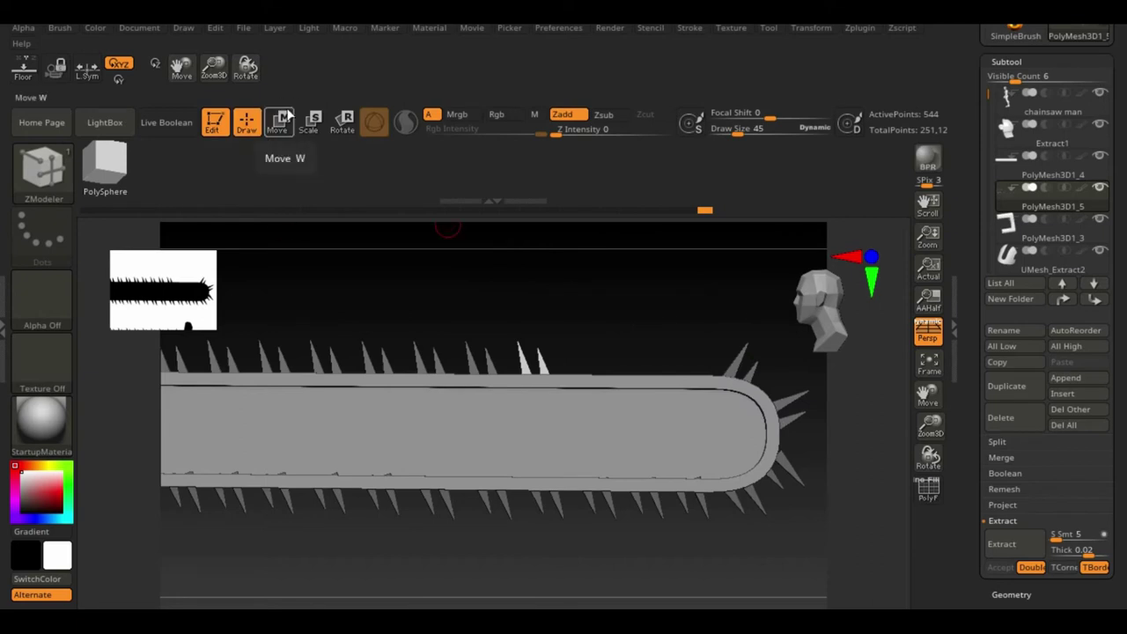
click(283, 119)
drag(867, 343, 873, 406)
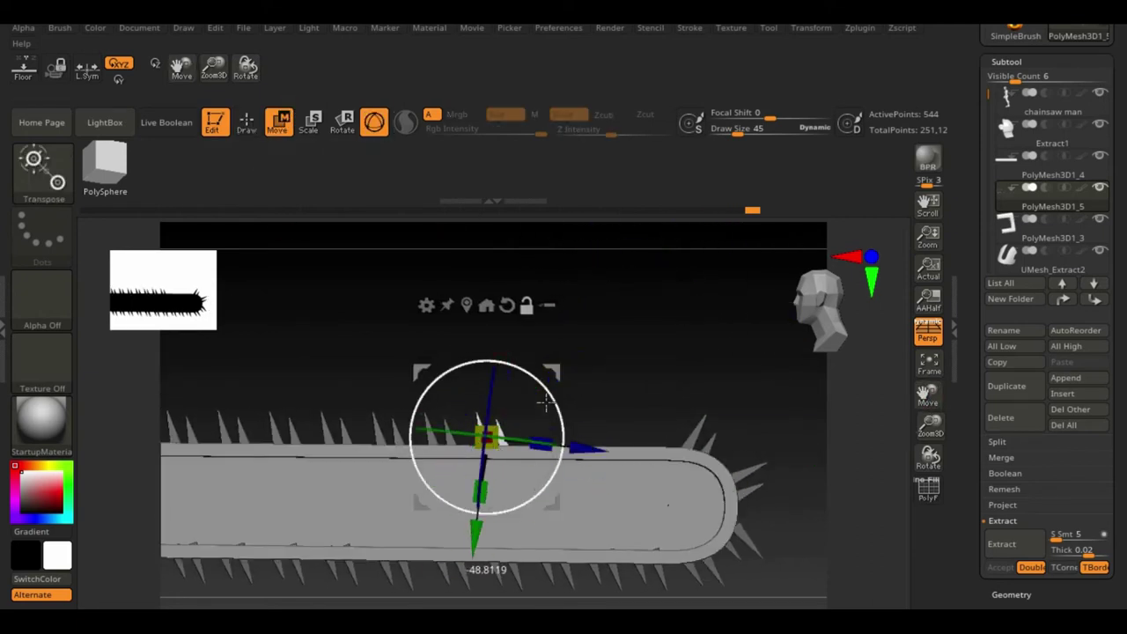
alt+drag(522, 433, 639, 435)
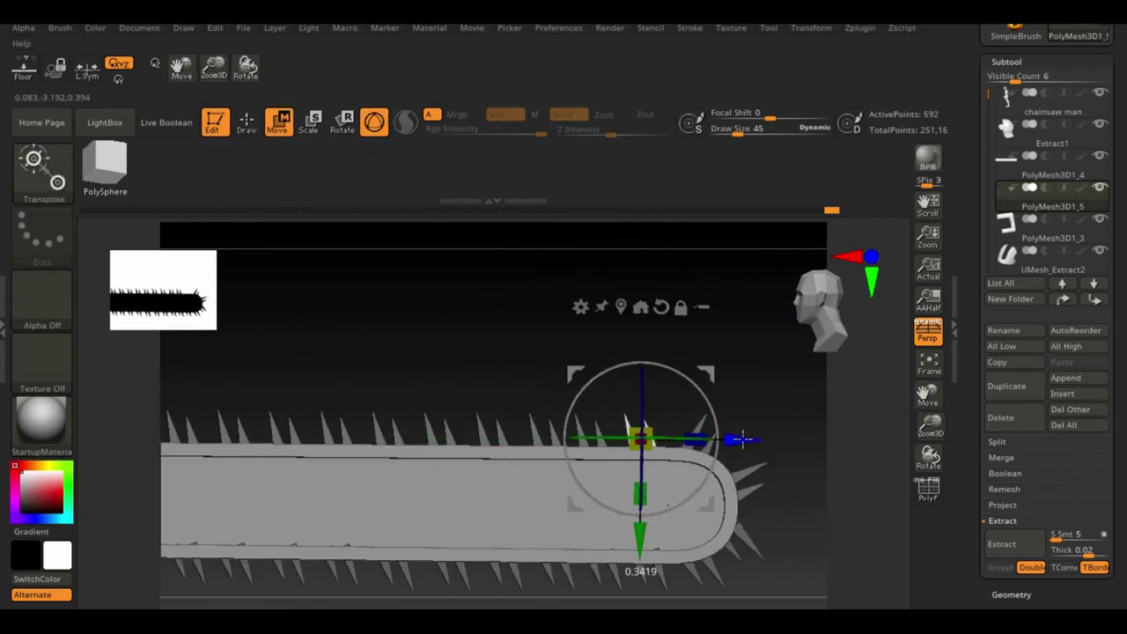
alt+right_drag(639, 434, 779, 482)
drag(779, 482, 759, 397)
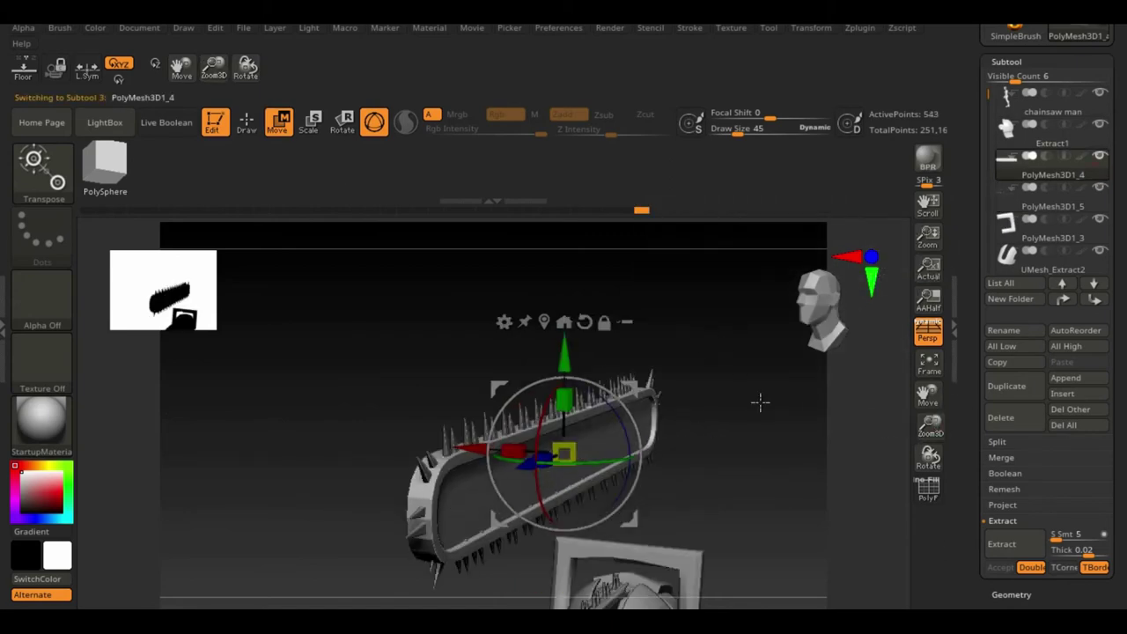
- Select PolyMesh3D1_4 and insert an edge loop at the blade's rounded end with ZModeler
key(Up)
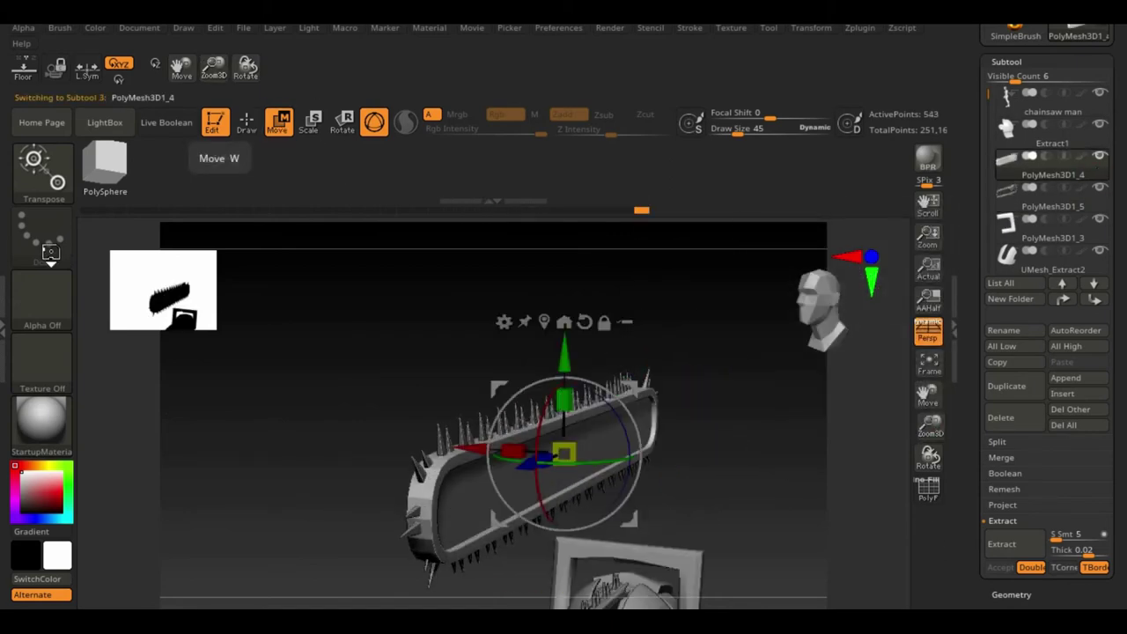
key(q)
key(shift+f)
key(space)
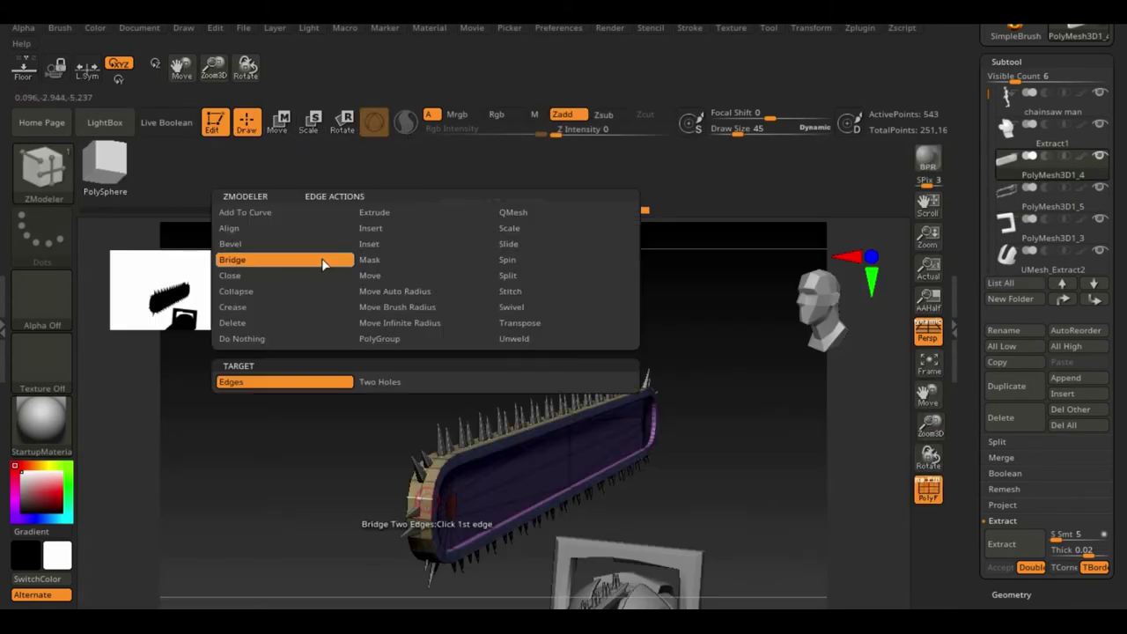
click(255, 333)
drag(939, 412, 939, 379)
key(space)
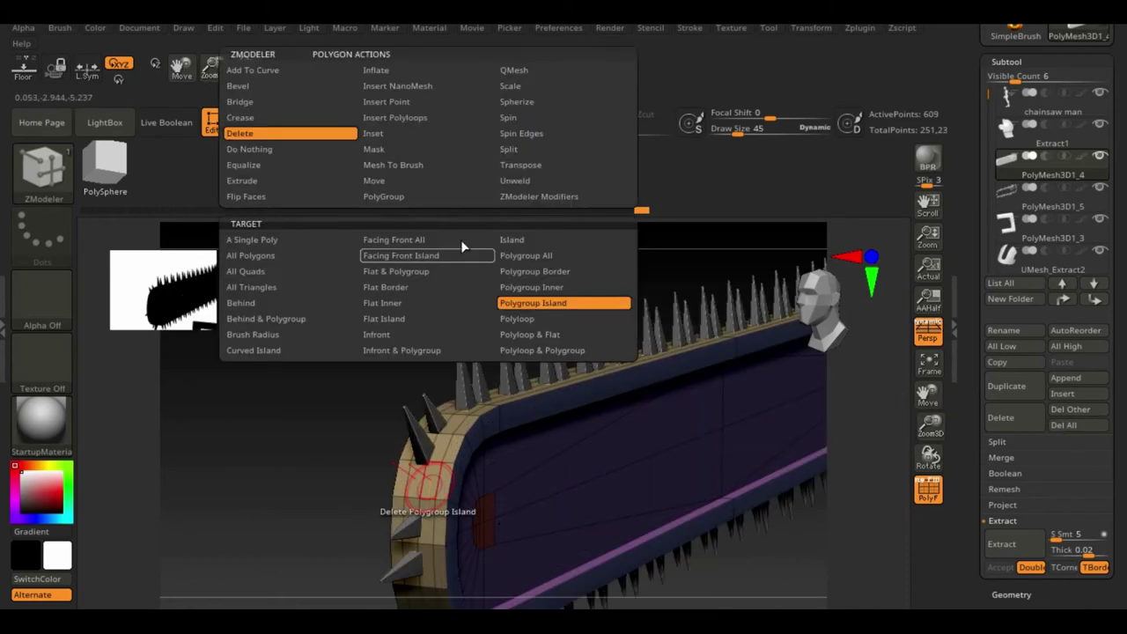
click(449, 541)
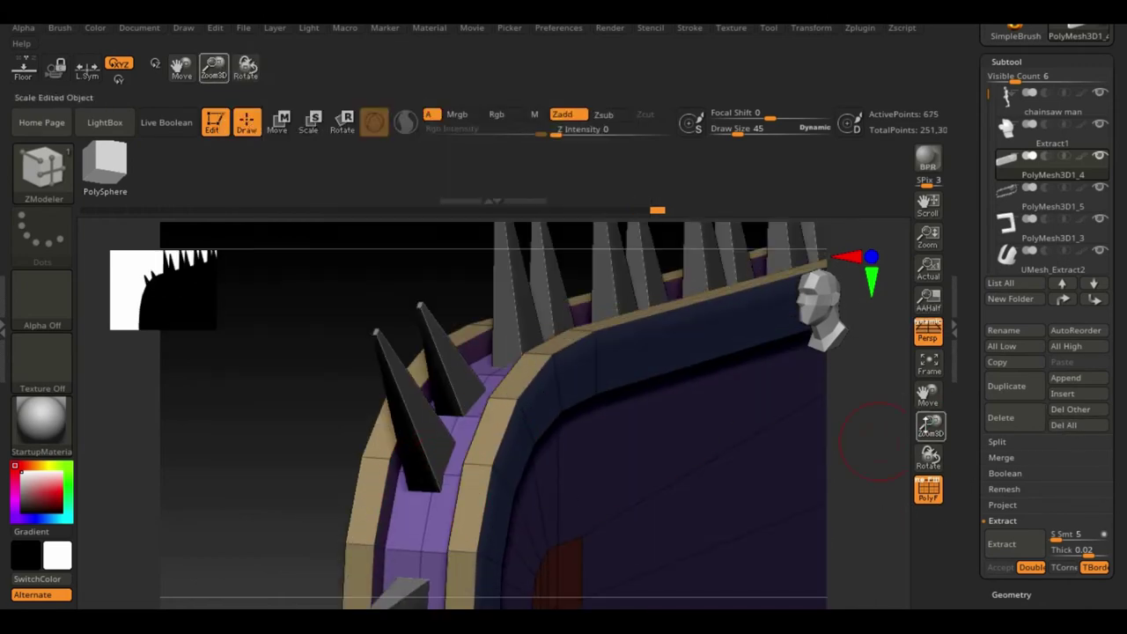
drag(876, 444, 767, 530)
- Preview Crease and Dynamic Subdiv, then Merge Down the teeth into the blade frame
click(1006, 62)
click(1013, 36)
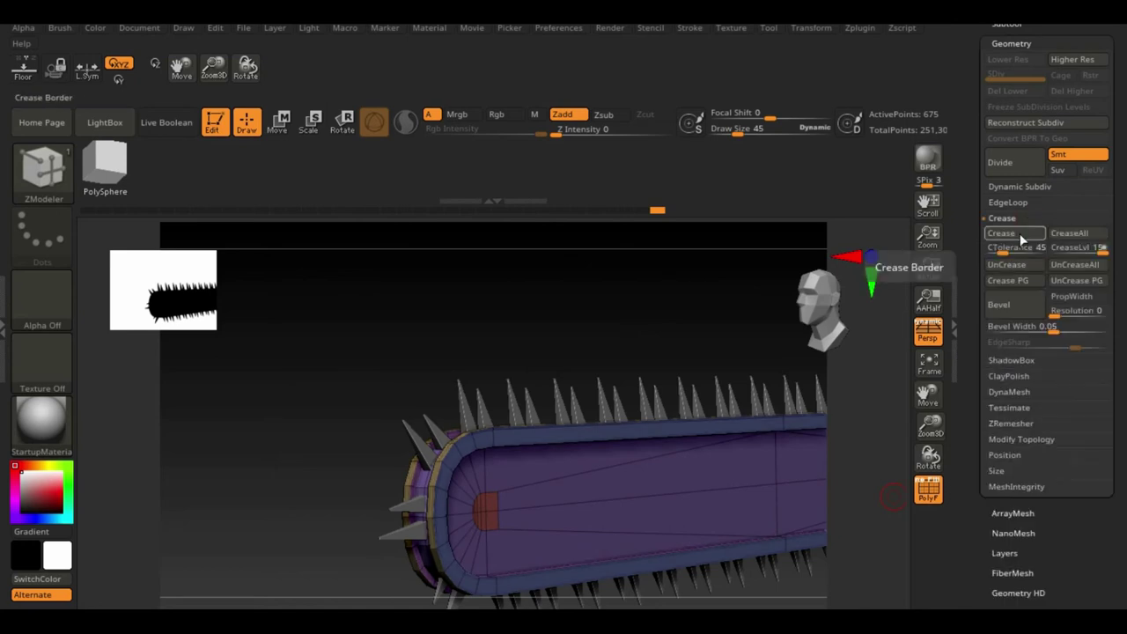
click(1020, 186)
click(1013, 187)
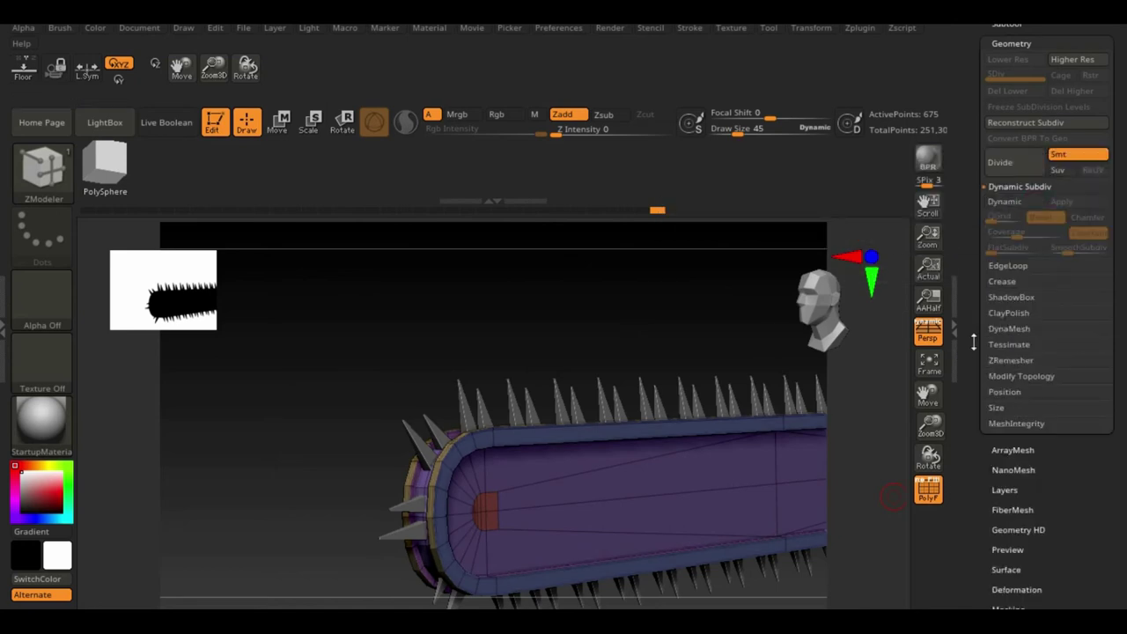
click(1001, 512)
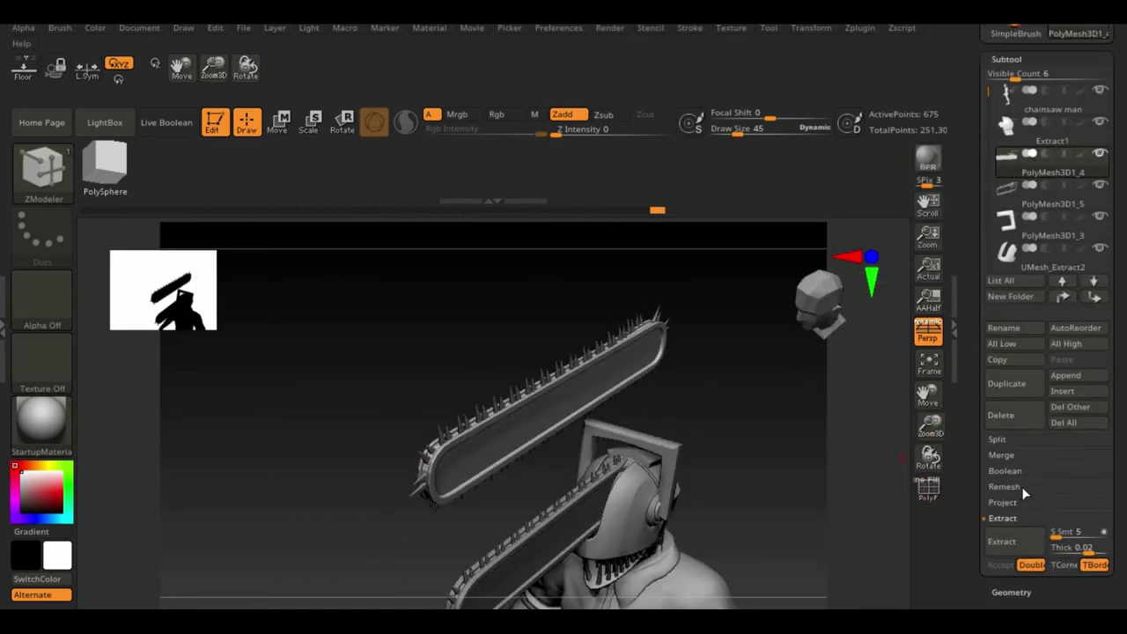
click(1012, 470)
click(855, 514)
- Save the tool, overwriting the existing file
key(ctrl+s)
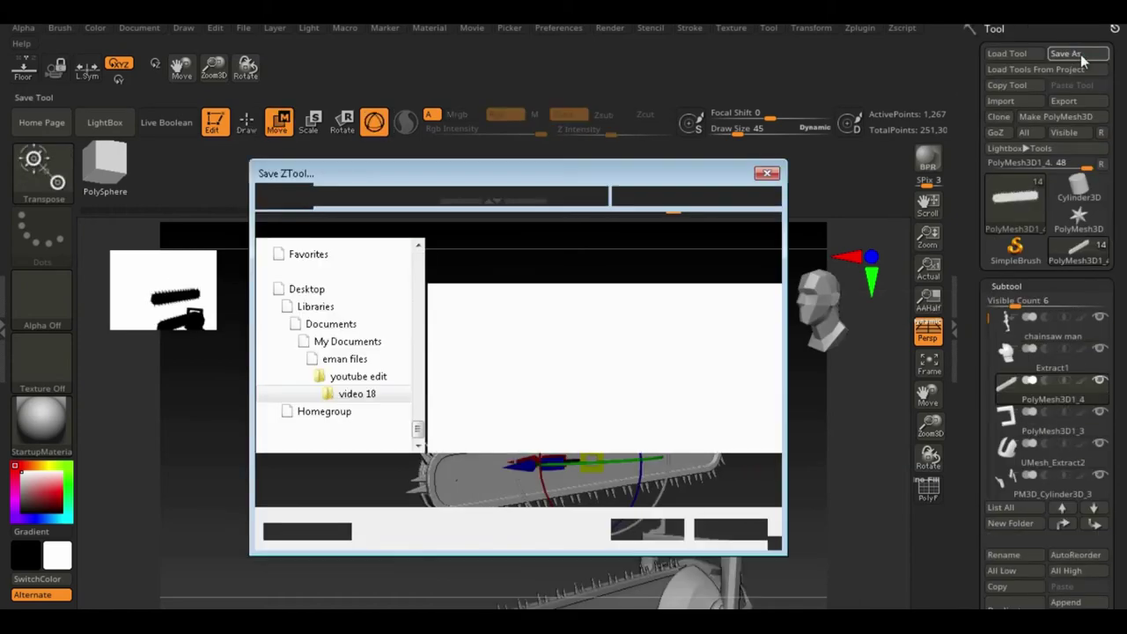
key(Return)
click(616, 314)
drag(928, 396, 902, 217)
drag(928, 427, 928, 396)
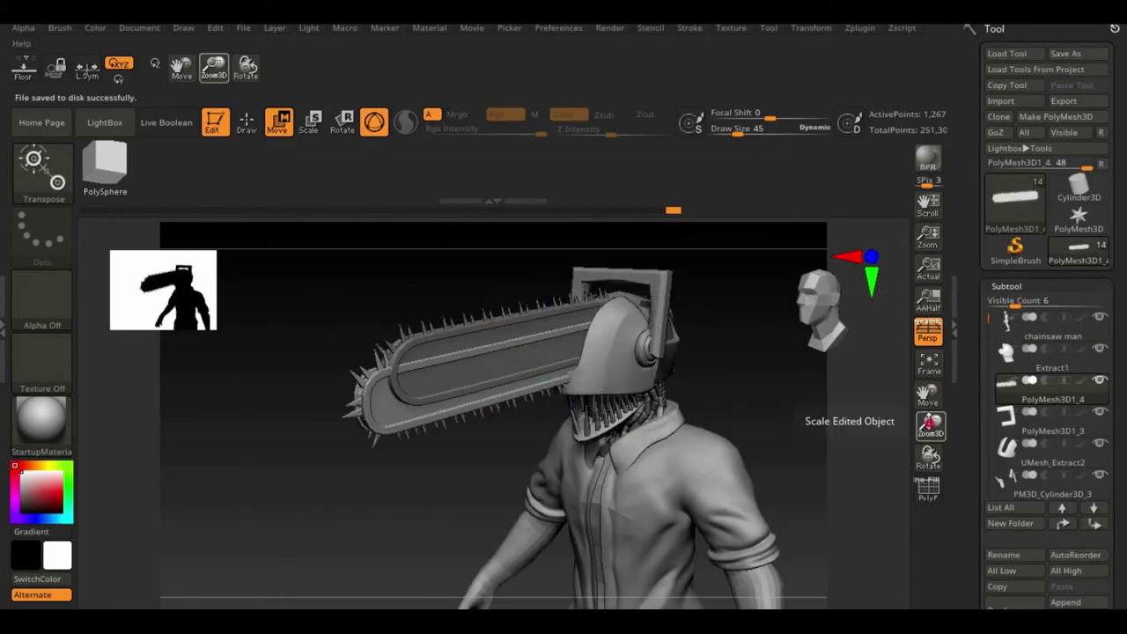
drag(792, 413, 736, 386)
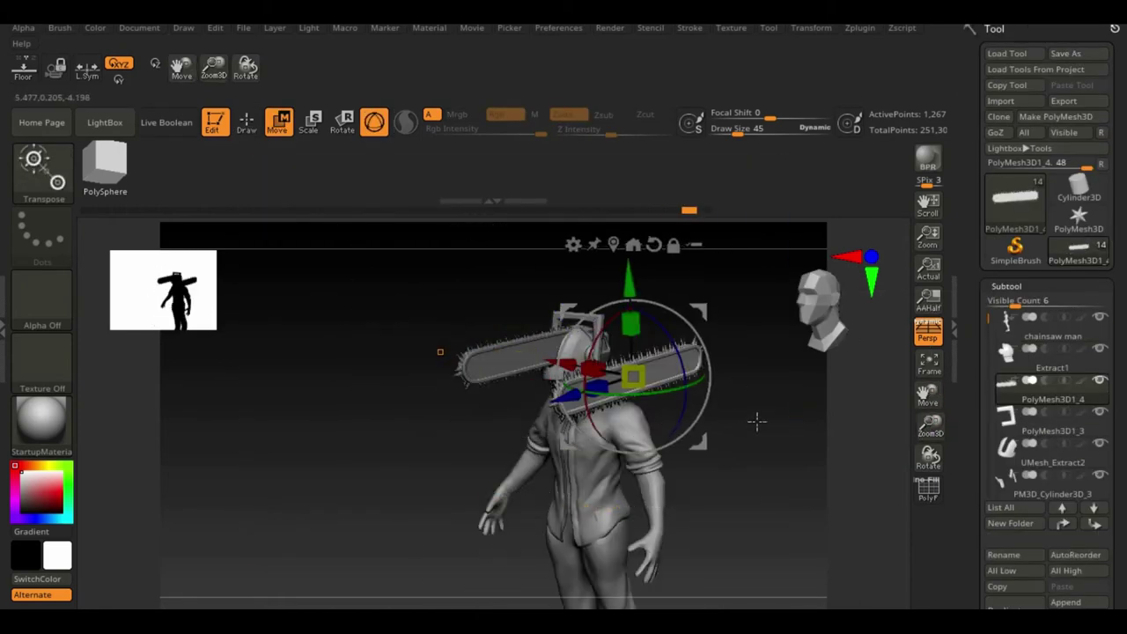
- Swing the chainsaw blade down along one forearm and mirror it to the other arm
key(ctrl+z)
mouse_move(635, 327)
mouse_down()
mouse_move(890, 432)
mouse_move(765, 440)
mouse_move(729, 389)
mouse_move(519, 401)
mouse_up()
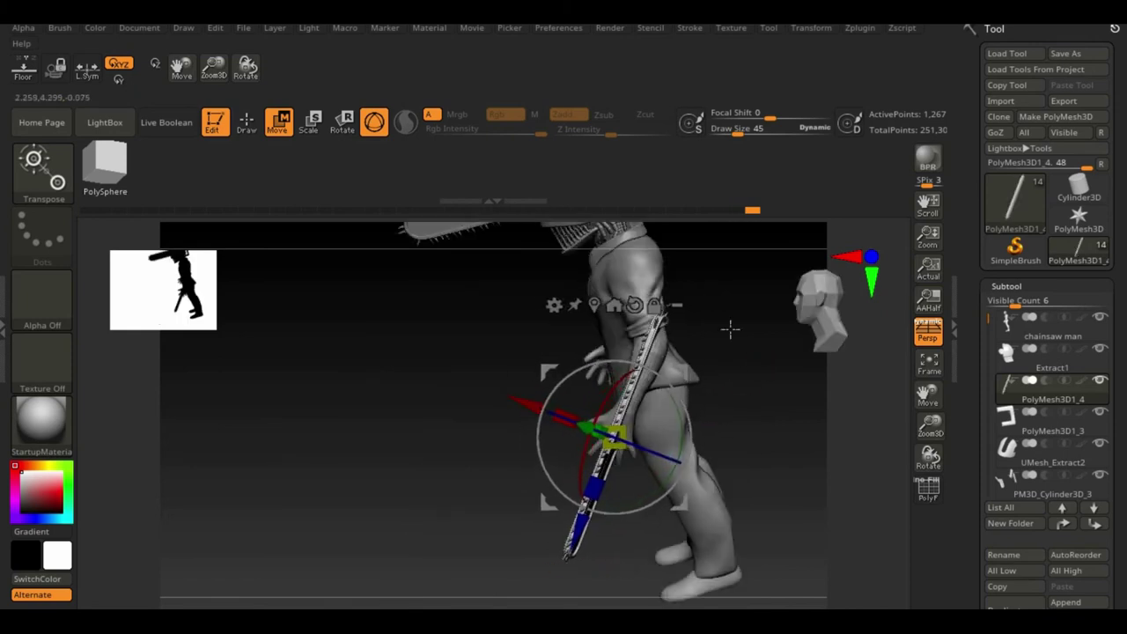
mouse_move(730, 328)
mouse_down()
mouse_move(598, 547)
mouse_move(697, 511)
mouse_move(837, 513)
mouse_move(646, 510)
mouse_up()
drag(576, 546, 407, 468)
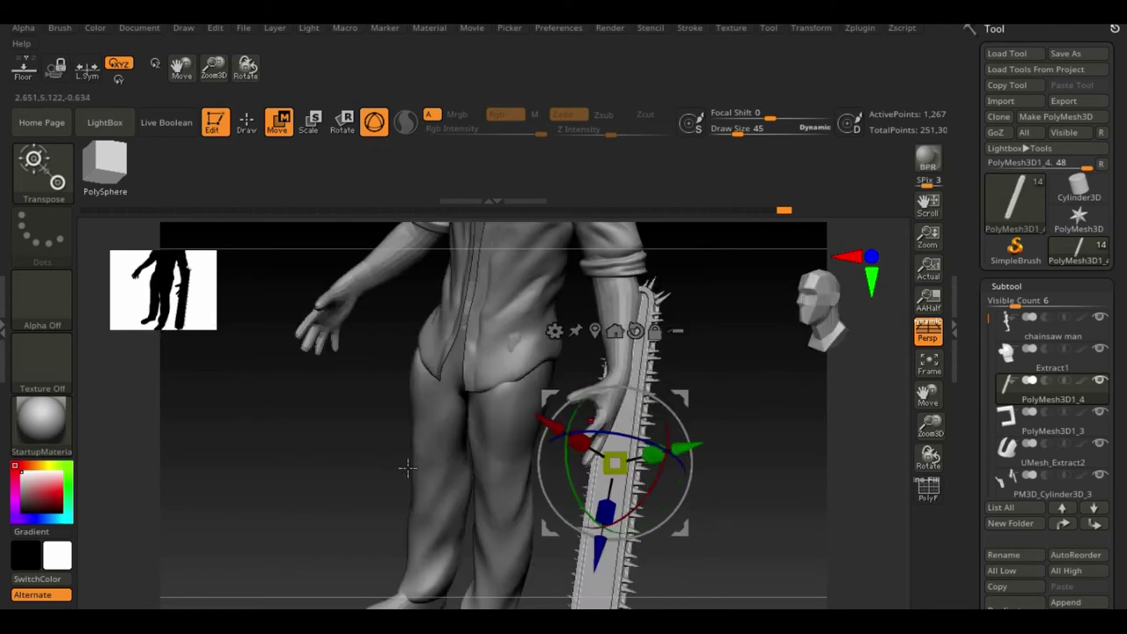
mouse_move(731, 519)
mouse_down()
mouse_move(591, 550)
mouse_move(516, 476)
mouse_move(407, 545)
mouse_move(783, 454)
mouse_up()
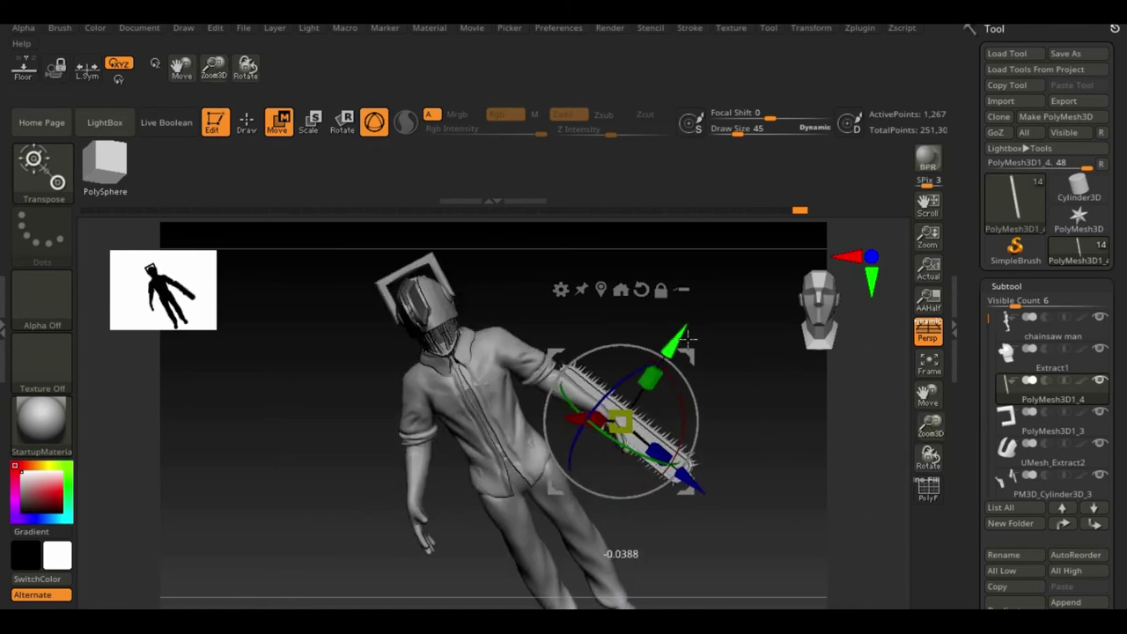
mouse_move(656, 452)
mouse_down()
mouse_move(617, 396)
mouse_move(573, 264)
mouse_move(578, 176)
mouse_move(361, 360)
mouse_up()
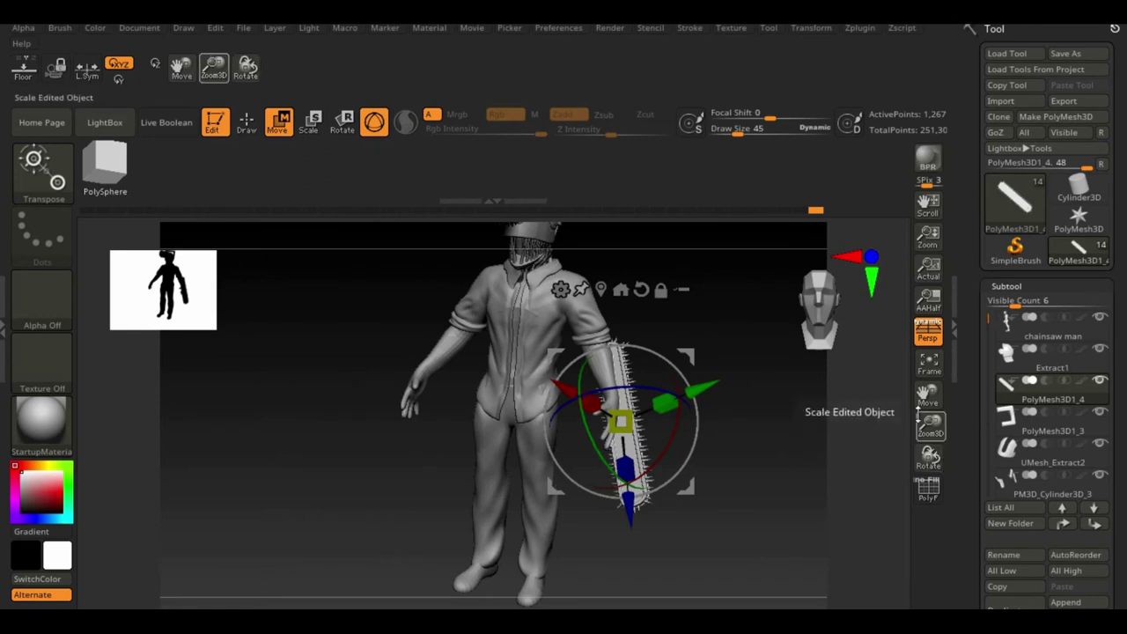
mouse_move(920, 418)
mouse_down()
mouse_move(724, 448)
mouse_move(942, 438)
mouse_up()
drag(599, 386, 838, 406)
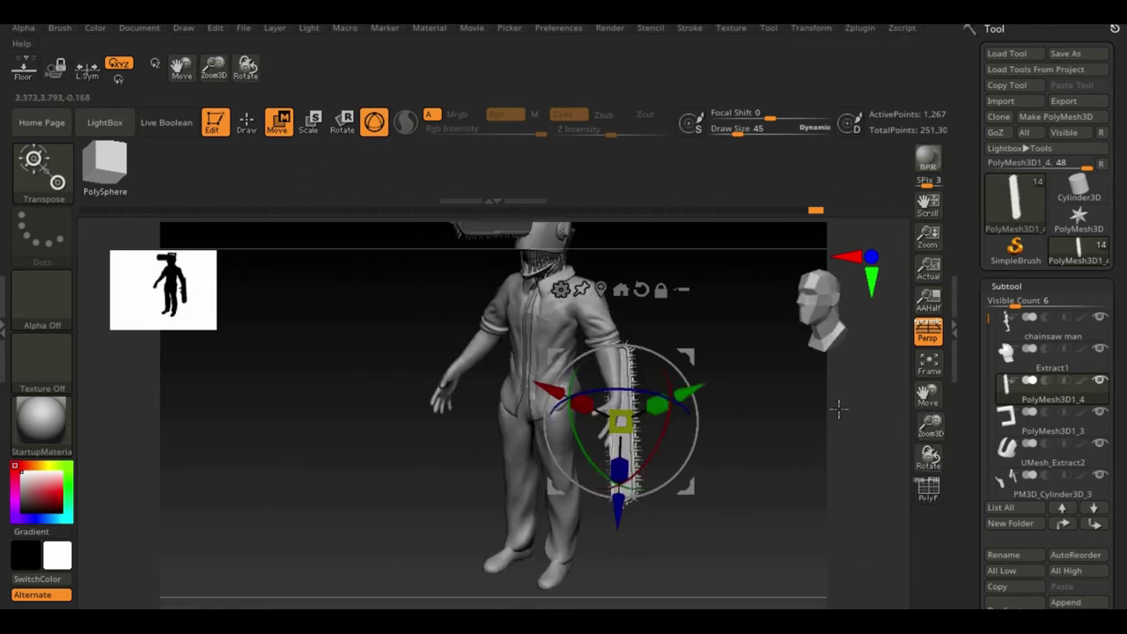
click(860, 31)
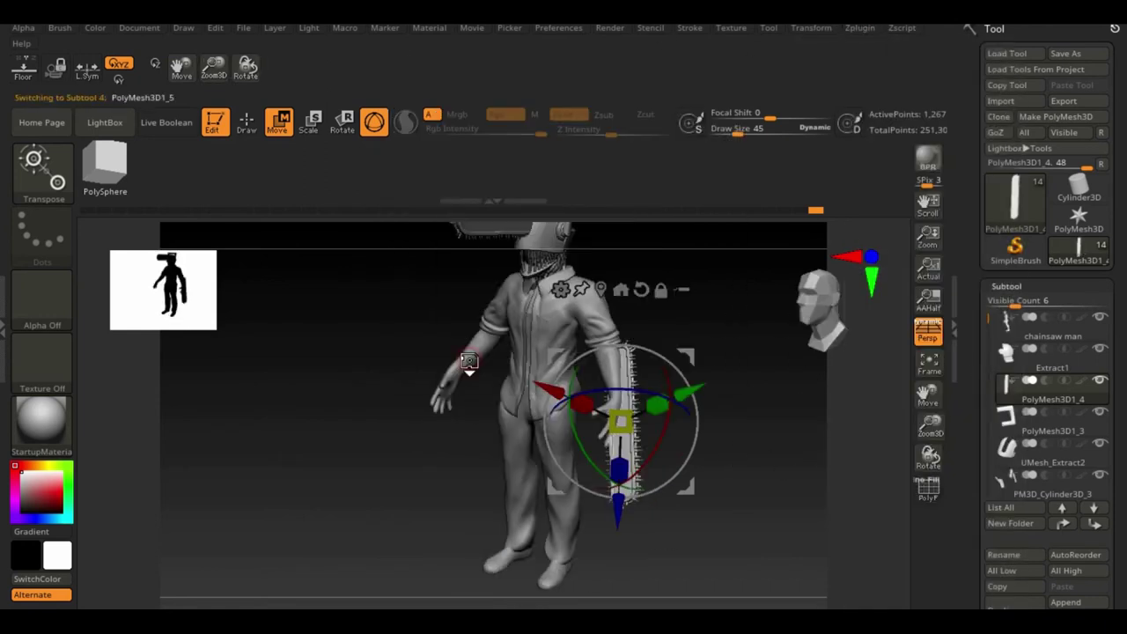
click(251, 126)
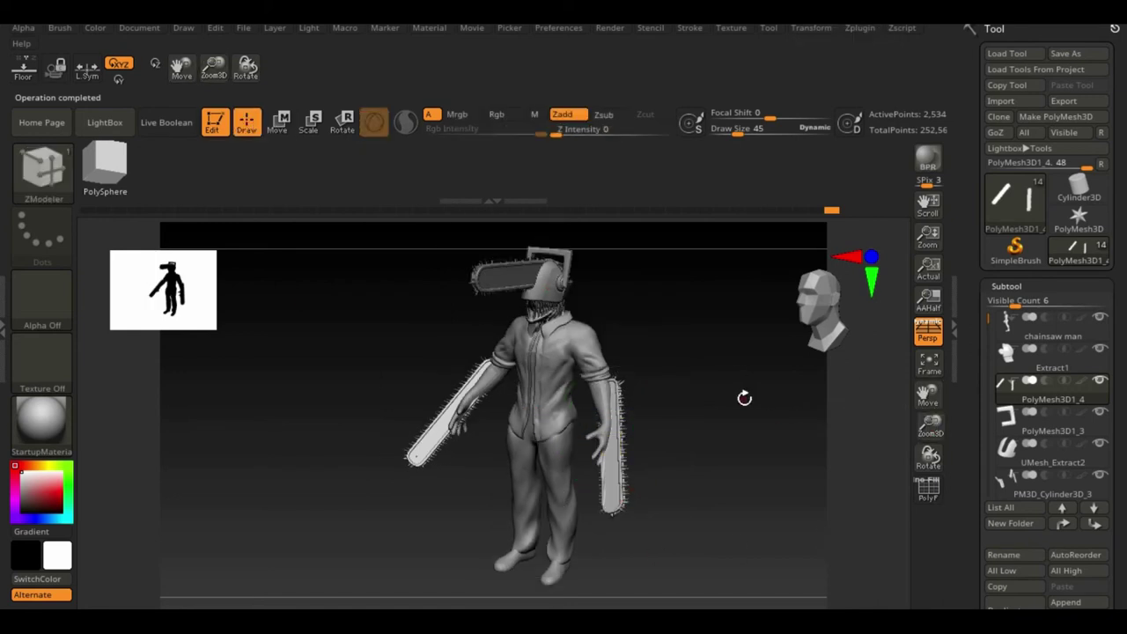
- Nudge the right-arm blade outward with the Move gizmo
key(w)
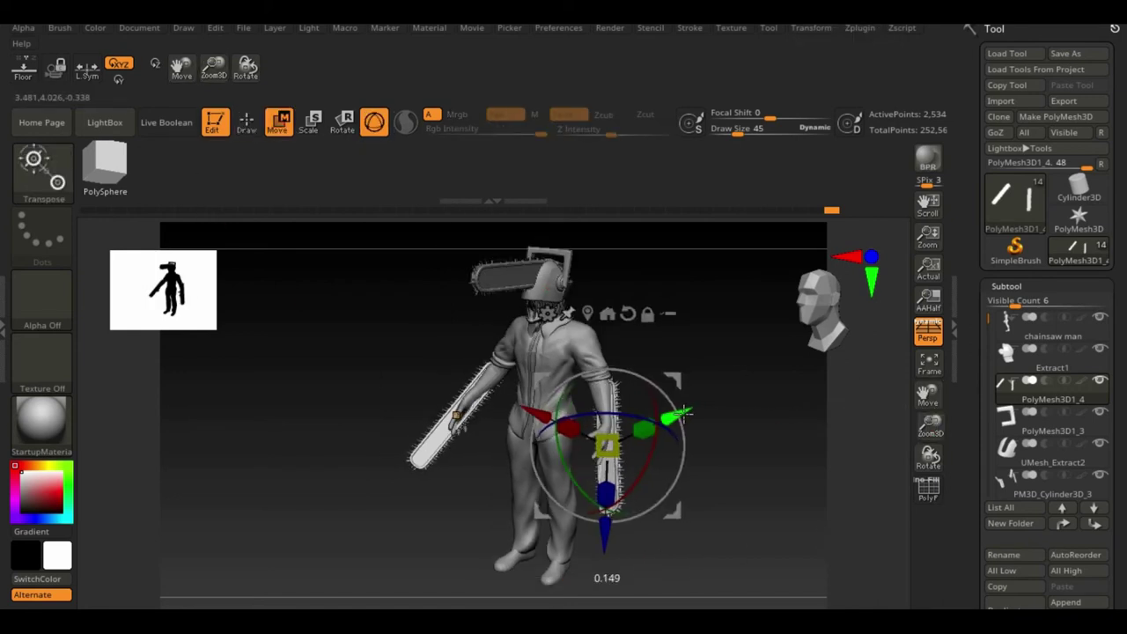
drag(683, 414, 685, 412)
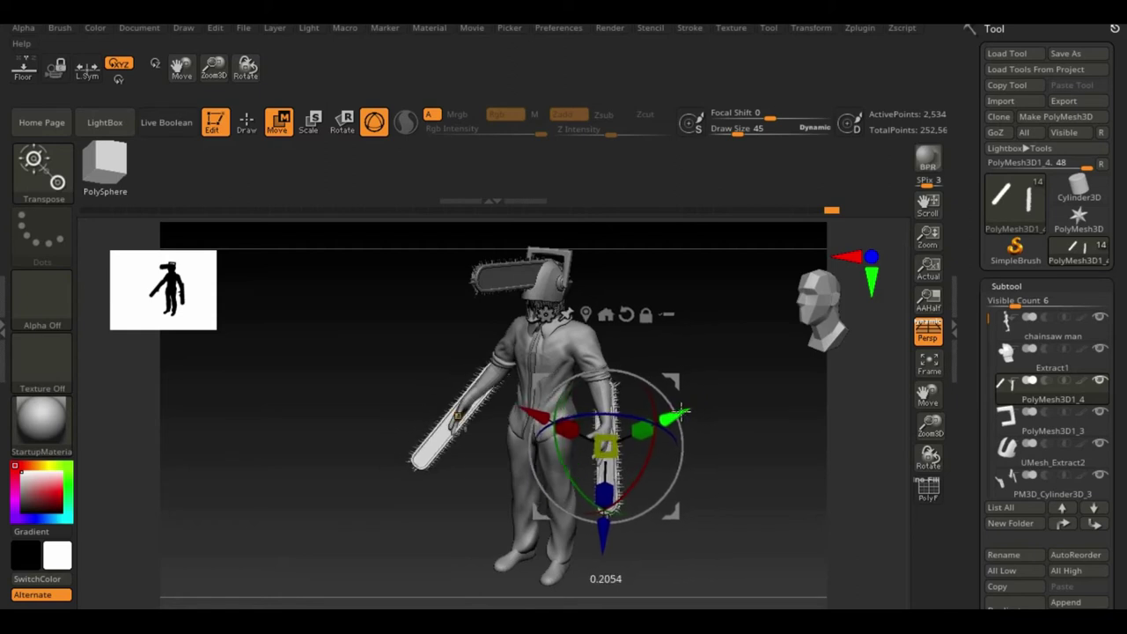
click(247, 121)
drag(309, 495, 282, 491)
- Render a BPR shadowed preview, then zoom in on the lower leg and foot
click(929, 159)
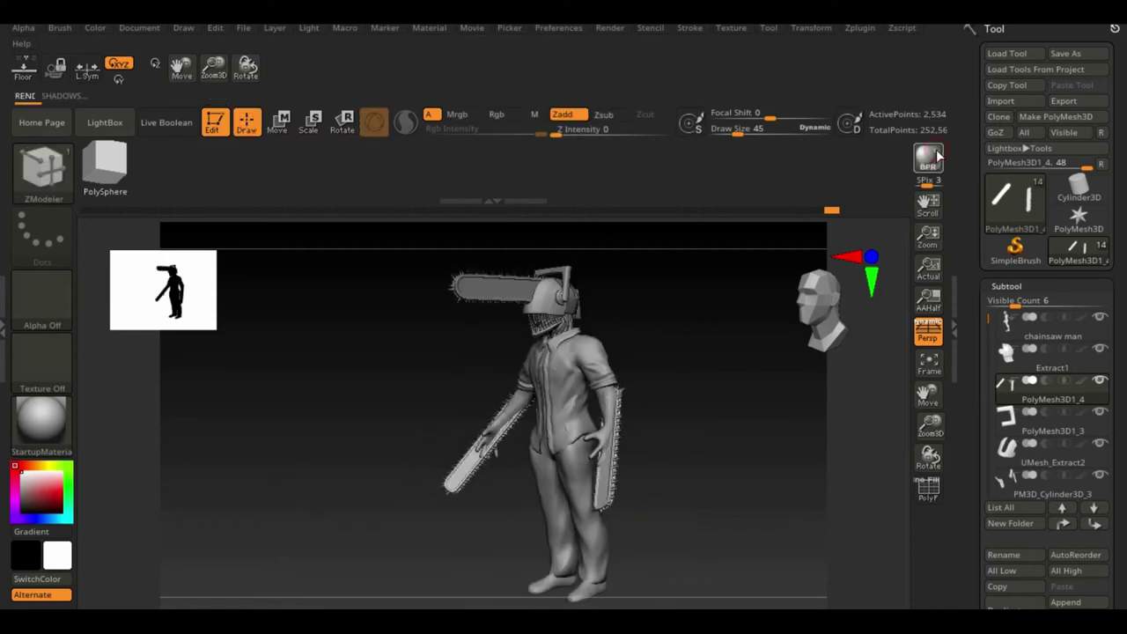
drag(604, 335, 649, 415)
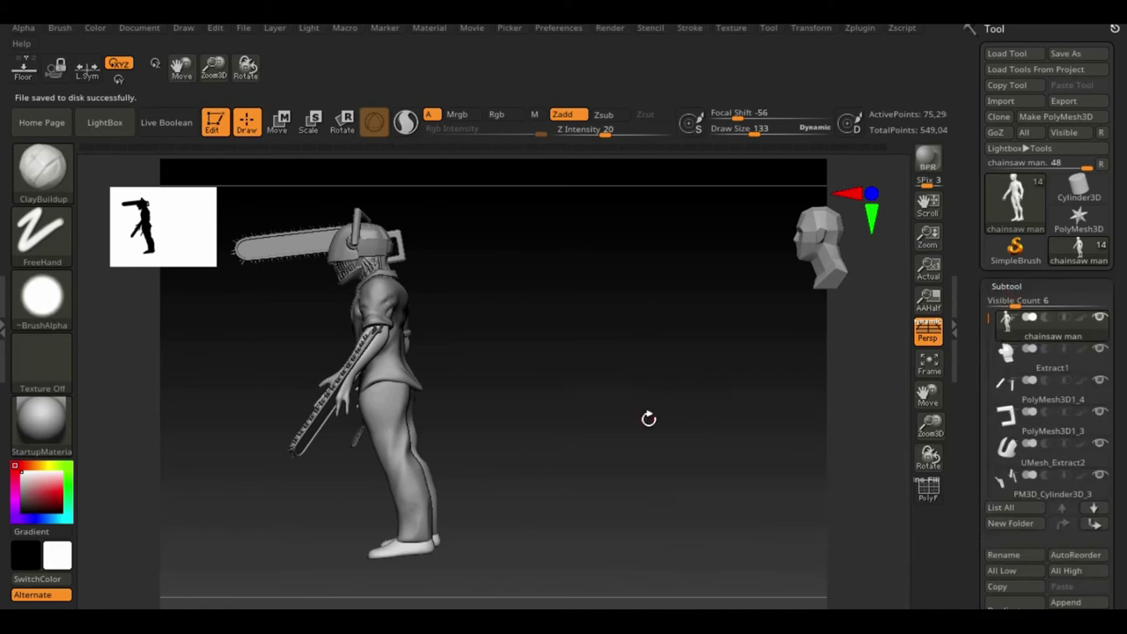
drag(929, 426, 935, 462)
alt+drag(669, 563, 655, 415)
key(p)
click(43, 167)
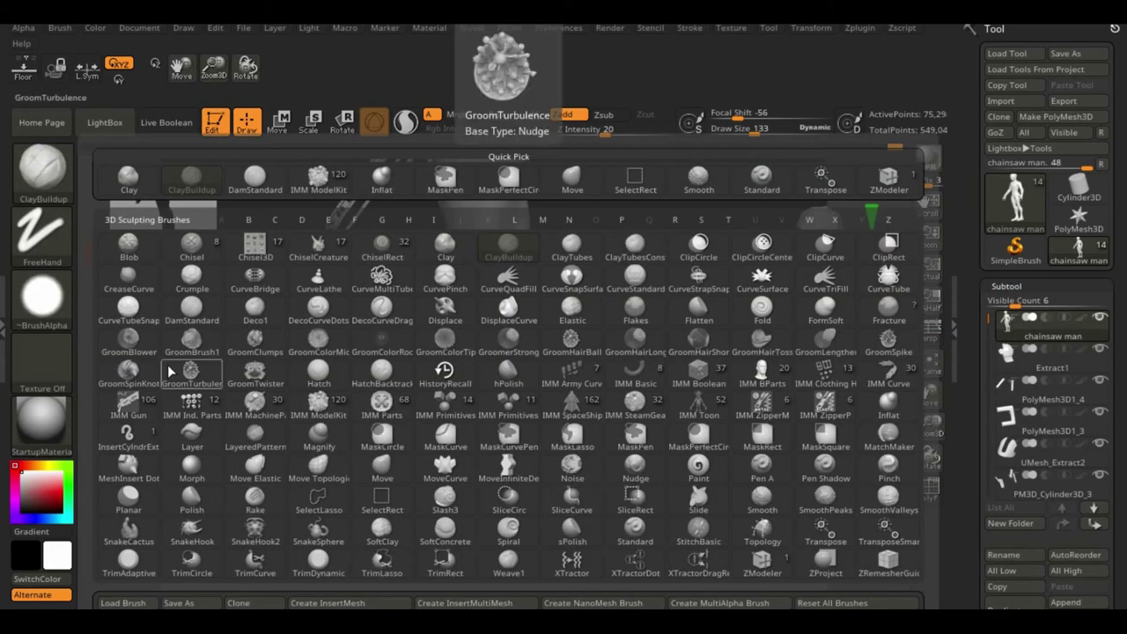
drag(776, 374, 584, 424)
- Mask the foot and extract it as a shoe subtool
ctrl+drag(490, 429, 489, 429)
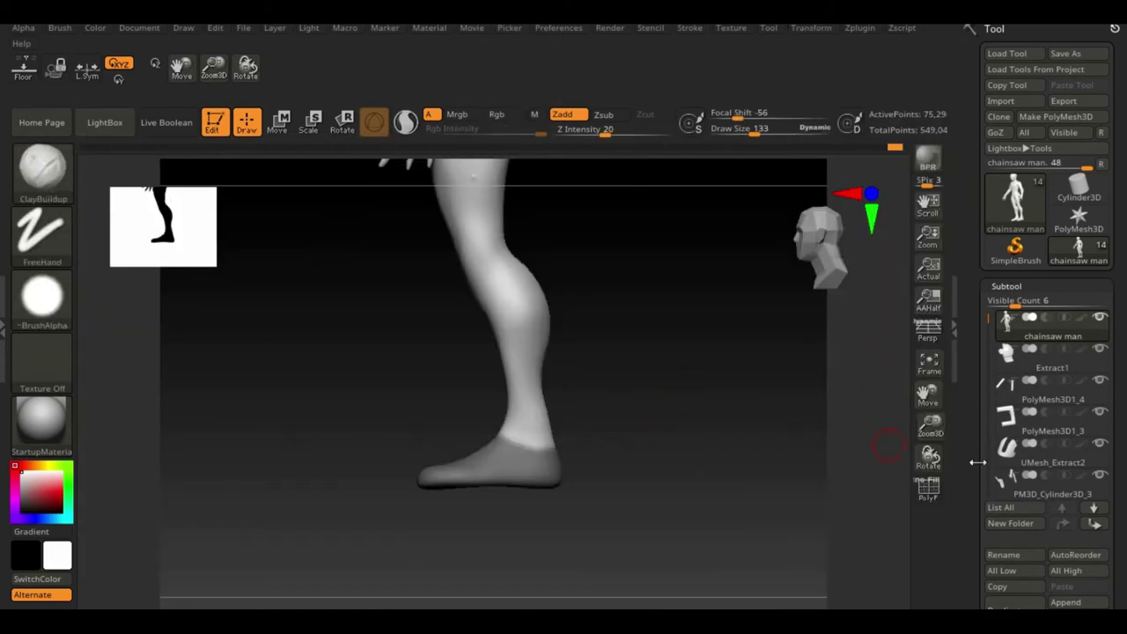
scroll(1010, 472, down, 5)
click(1003, 462)
click(1001, 483)
mouse_move(722, 397)
mouse_down()
mouse_move(614, 397)
mouse_move(860, 458)
mouse_move(783, 415)
mouse_move(845, 440)
mouse_up()
- Frame the shoes with wireframe on and open Geometry > Modify Topology for DynaMesh 128
key(shift+f)
click(934, 373)
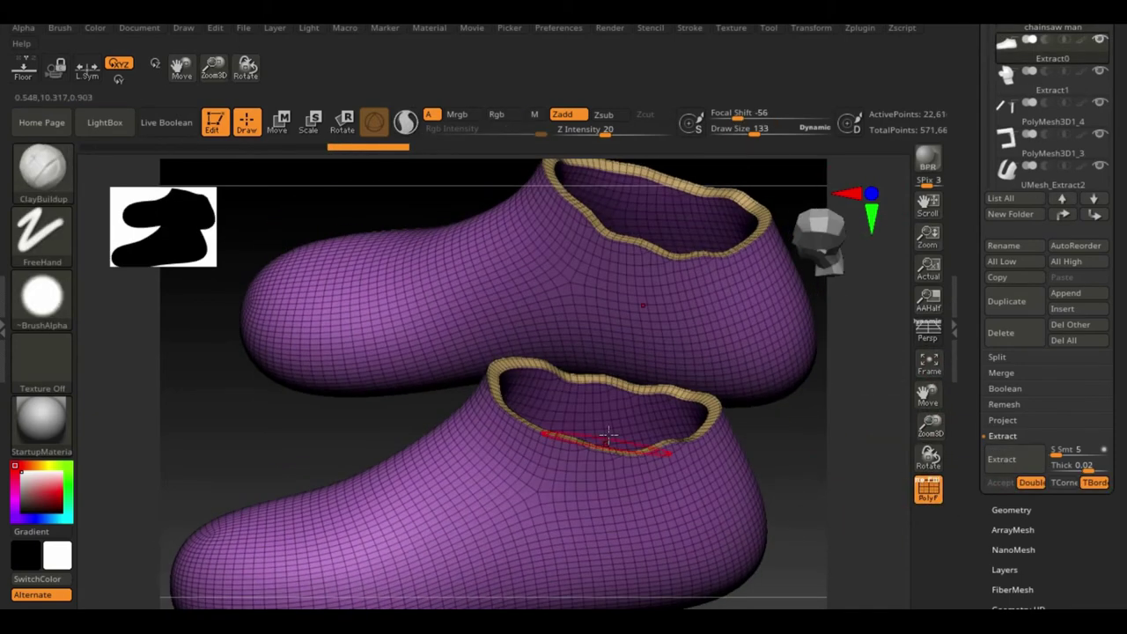
click(1010, 509)
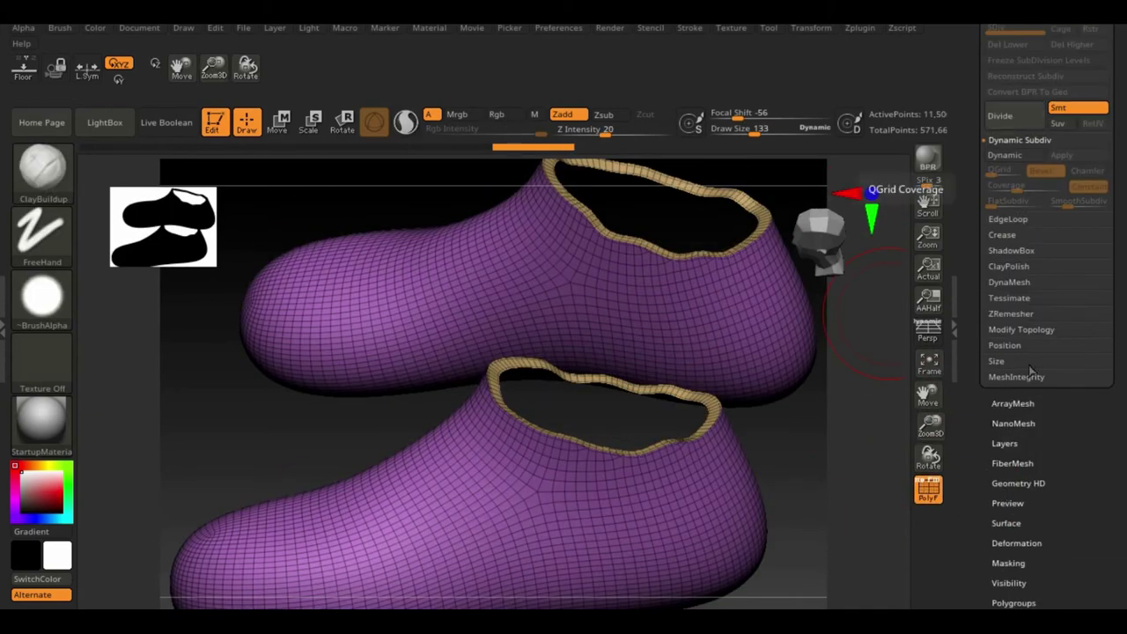
click(1024, 331)
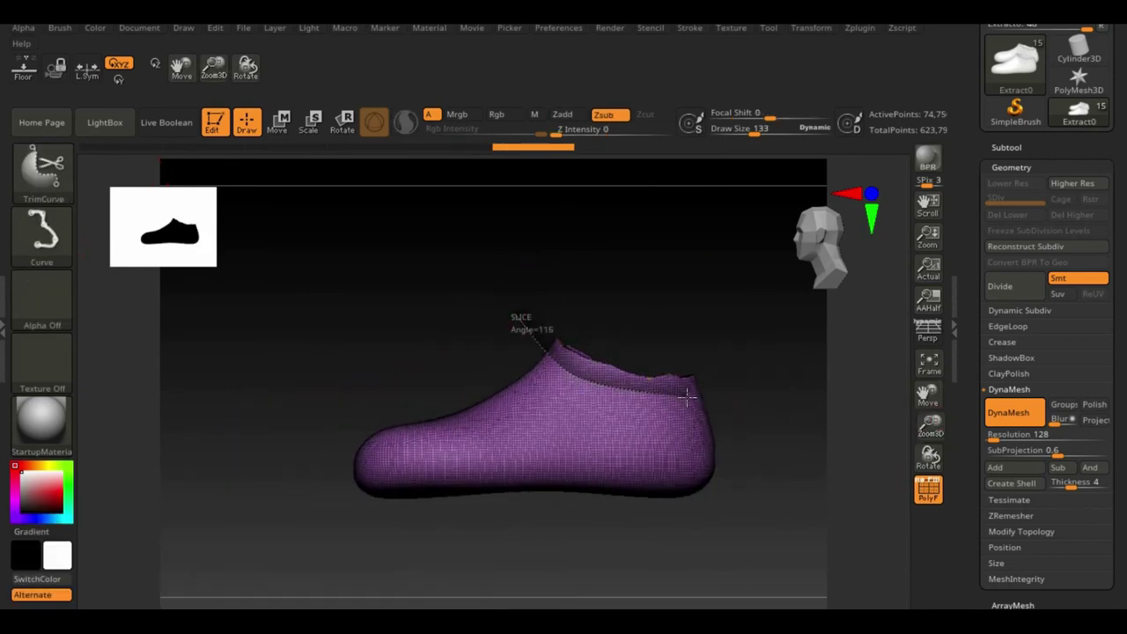
- Trim the shoe top and sole flat with TrimCurve
ctrl+shift+drag(687, 396, 586, 314)
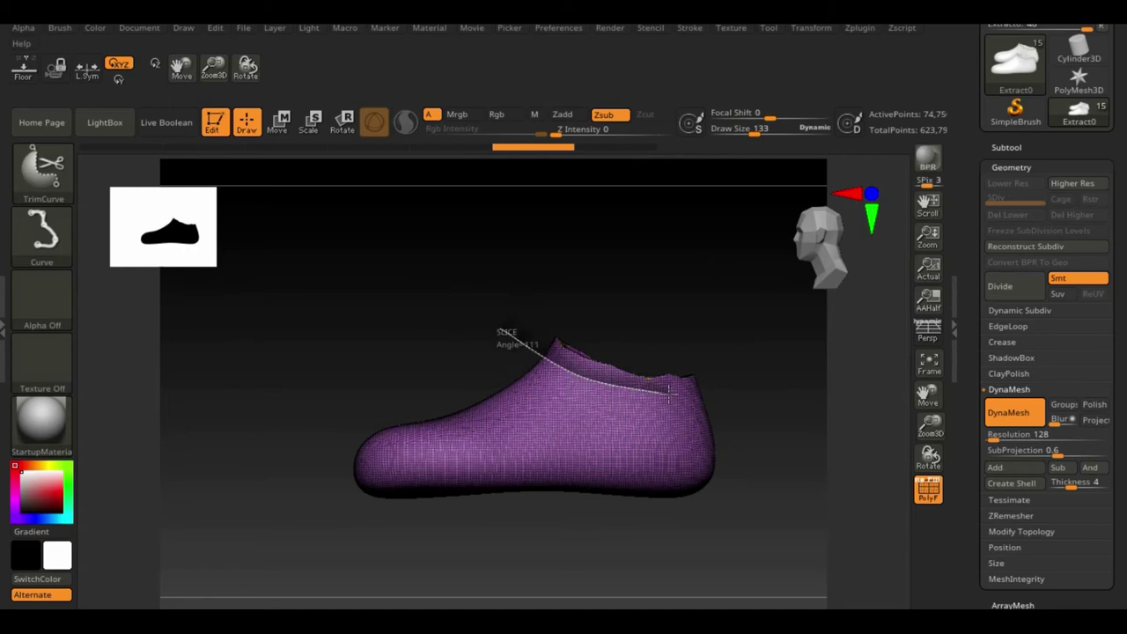
drag(847, 301, 704, 279)
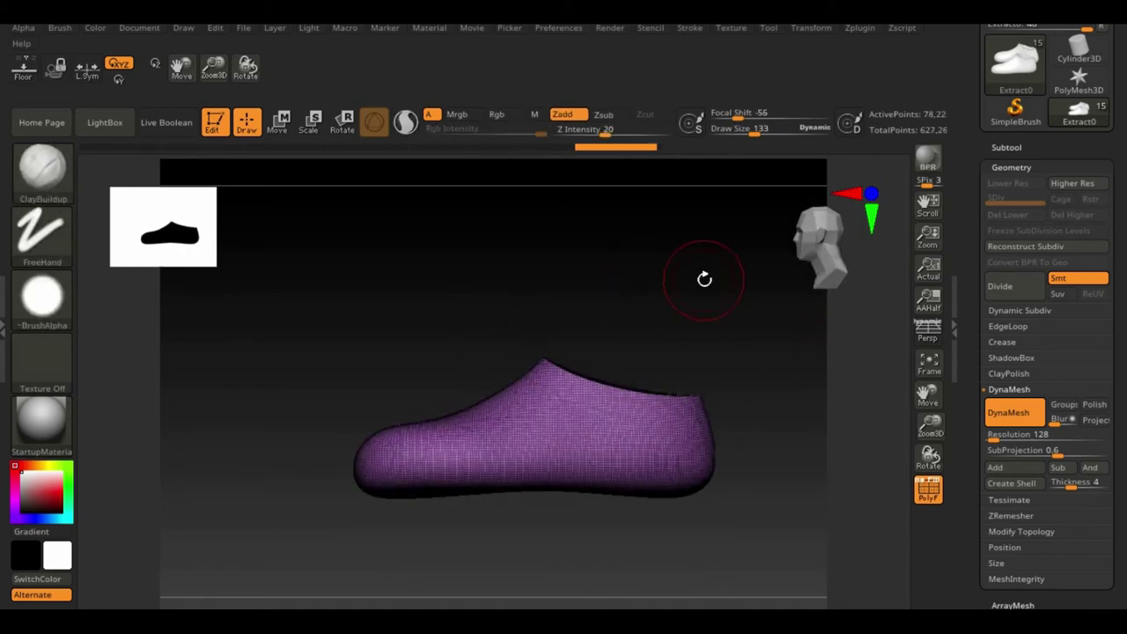
ctrl+shift+drag(407, 480, 406, 480)
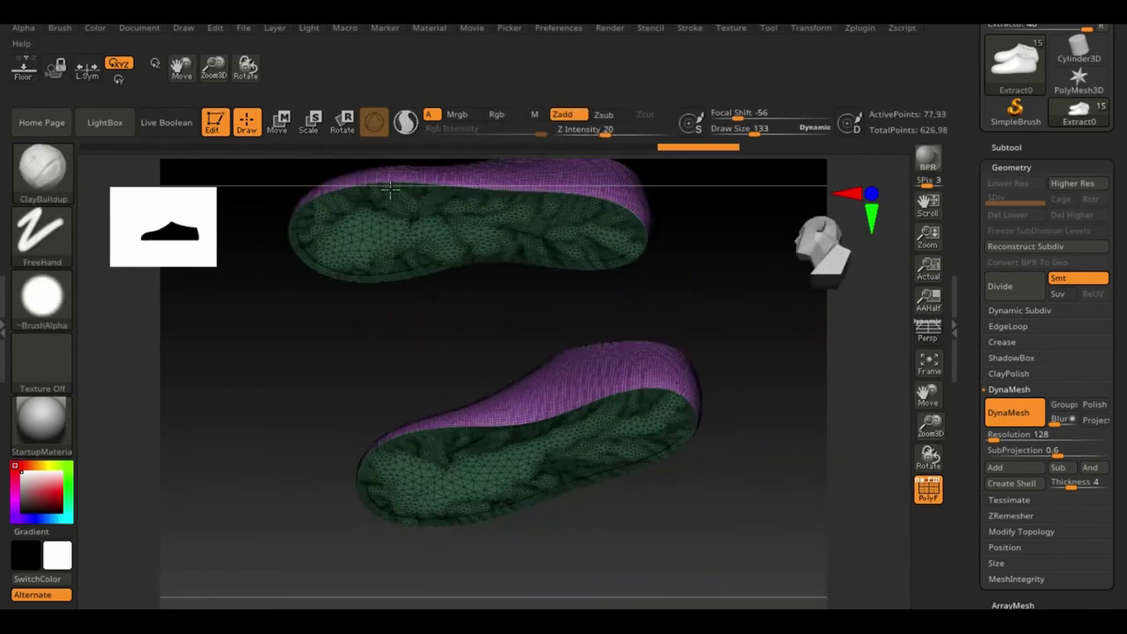
- ZRemesh the shoes with Half enabled into low-poly quads and check the underside
click(1022, 517)
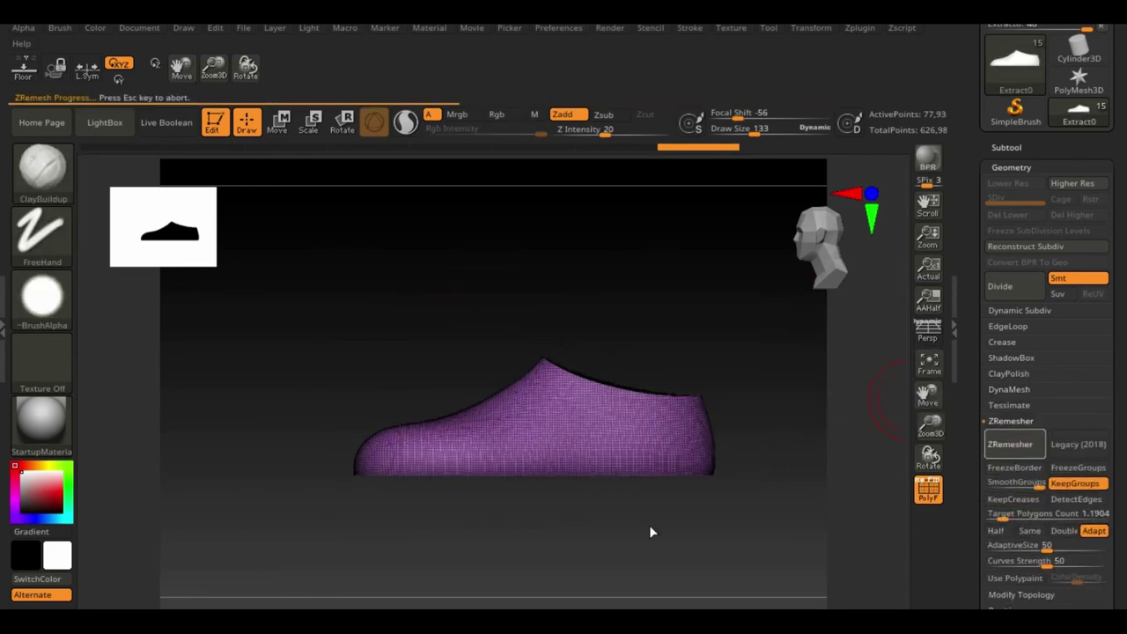
click(995, 529)
mouse_move(685, 566)
mouse_down()
mouse_move(734, 335)
mouse_move(784, 463)
mouse_up()
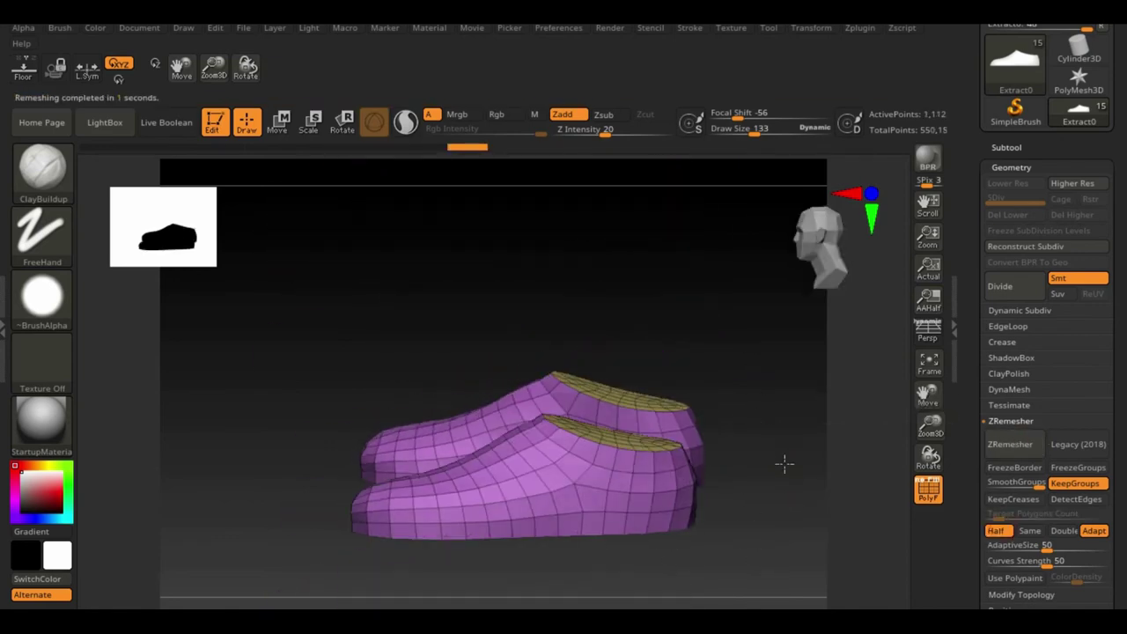
drag(546, 563, 692, 234)
- Extrude a polygroup island of the shoe with ZModeler QMesh
key(b)
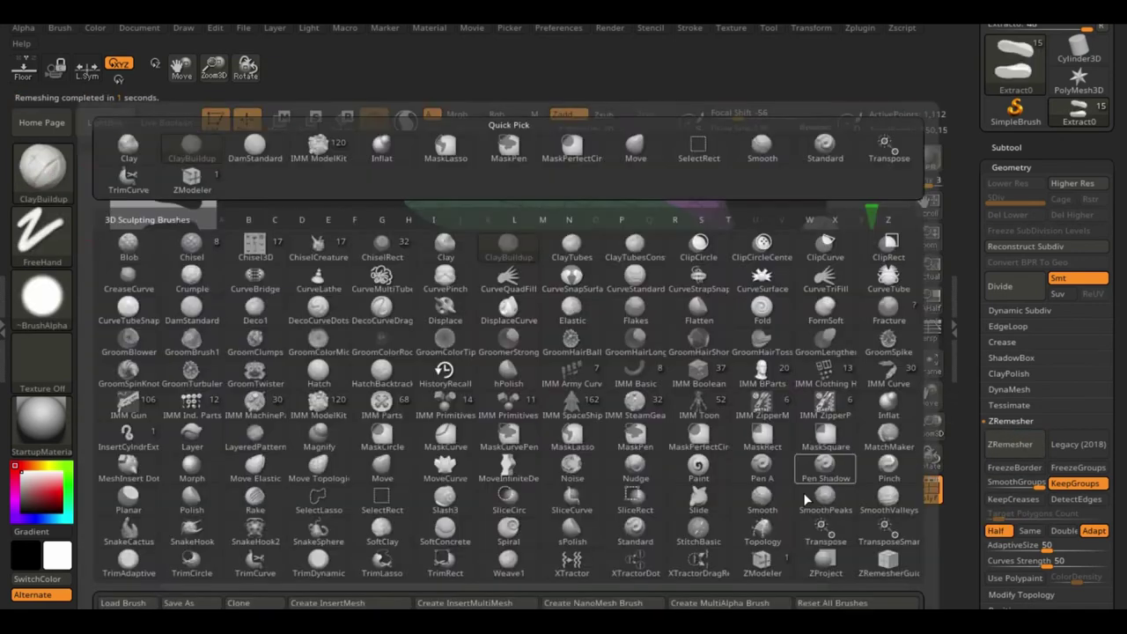
key(z)
key(m)
mouse_move(441, 360)
mouse_down()
mouse_move(629, 264)
mouse_move(787, 355)
mouse_up()
mouse_move(747, 440)
mouse_down()
mouse_move(636, 583)
mouse_move(545, 457)
mouse_move(868, 344)
mouse_up()
- Insert complete edge loops around the shoe sides to form a sole band
key(space)
click(616, 221)
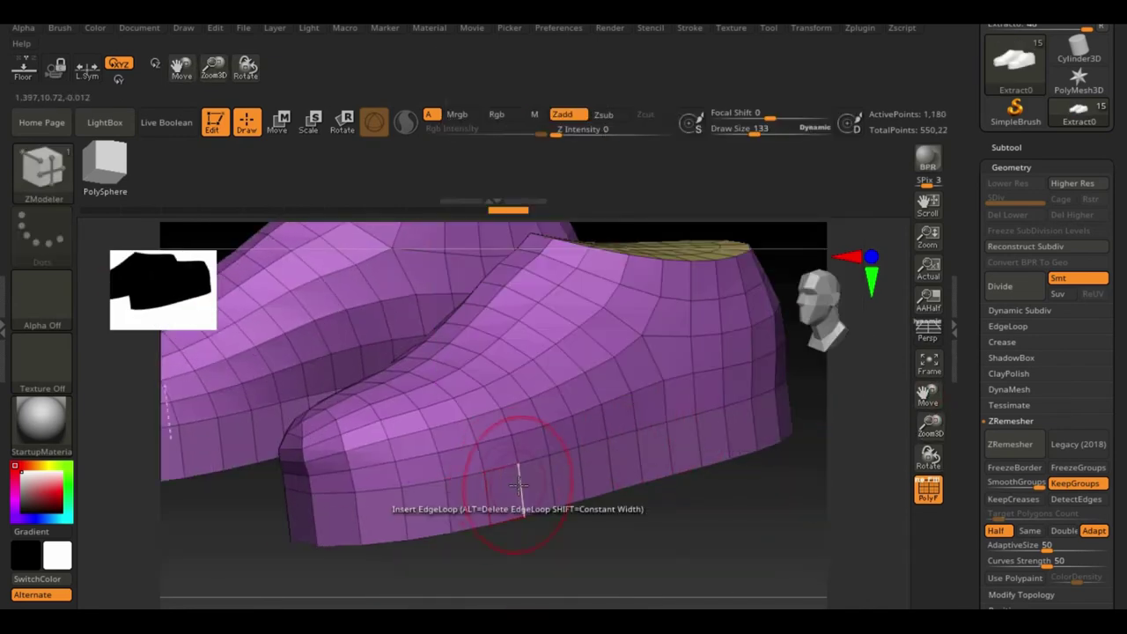
key(space)
click(519, 482)
alt+drag(519, 482, 643, 264)
key(space)
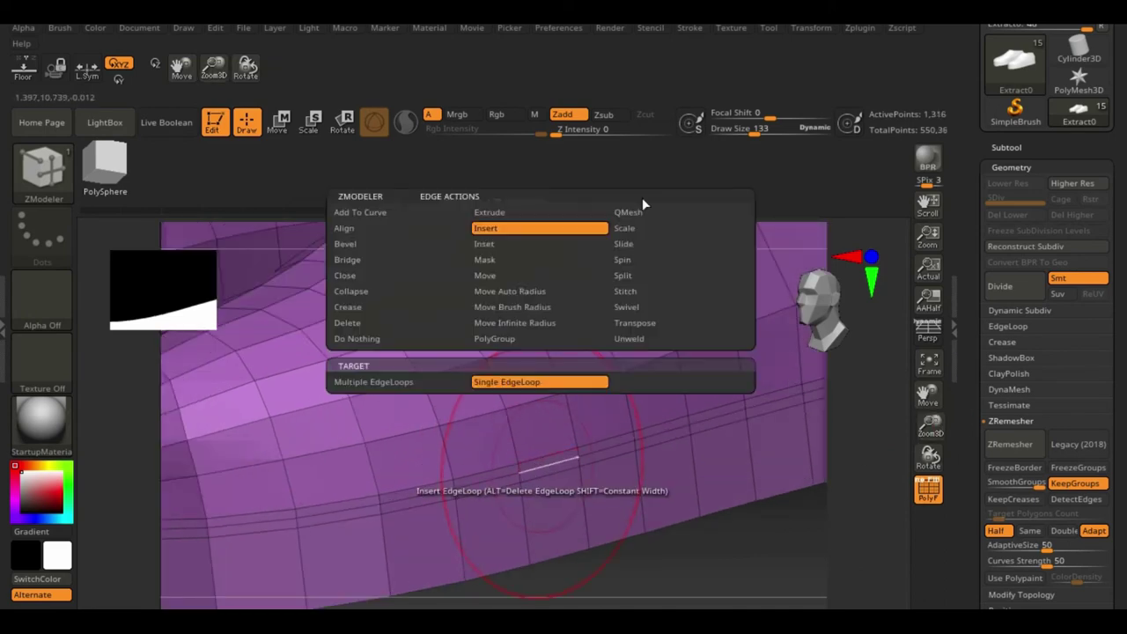
click(397, 398)
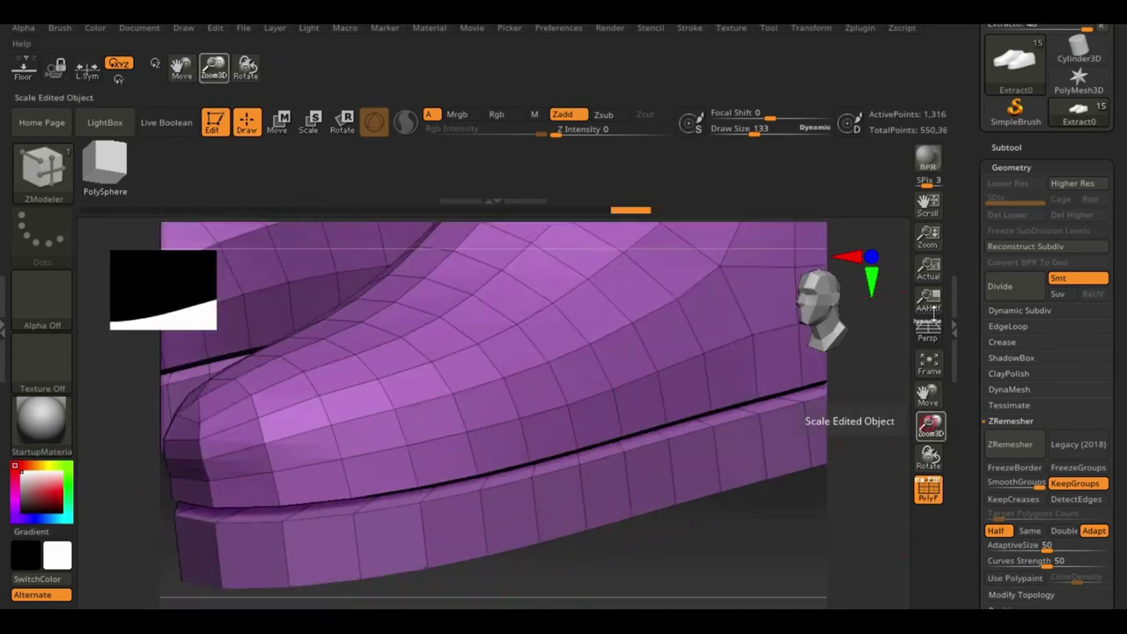
mouse_move(792, 414)
alt+mouse_down()
mouse_move(736, 468)
mouse_move(762, 546)
alt+mouse_up()
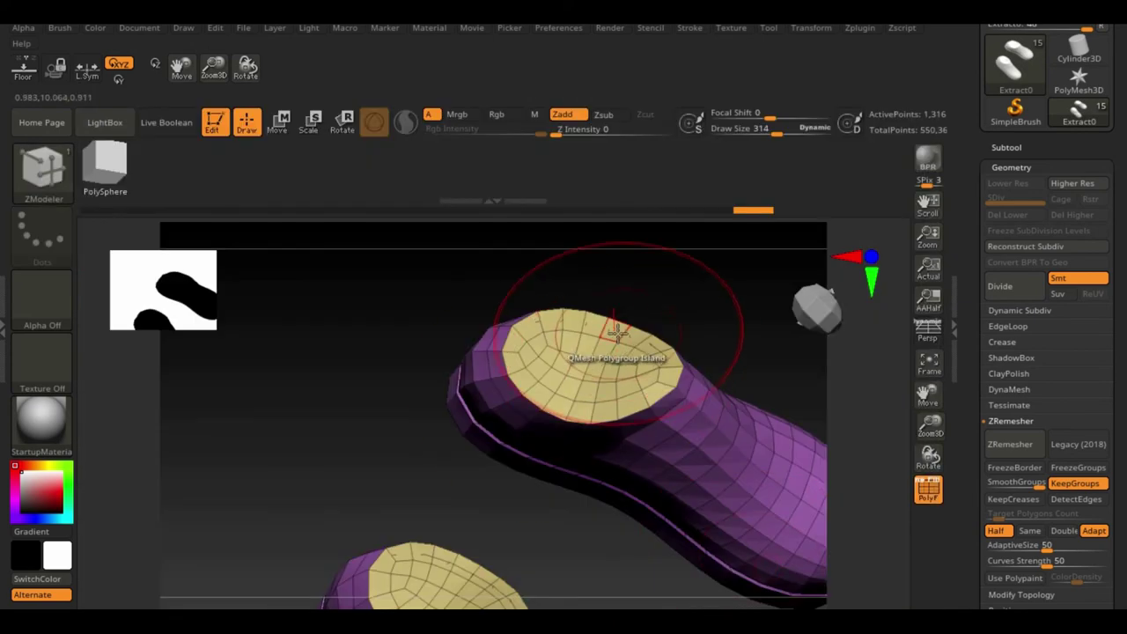
- Inset a polygroup island into each shoe cap, then delete that island to open the shoes
key(space)
click(617, 137)
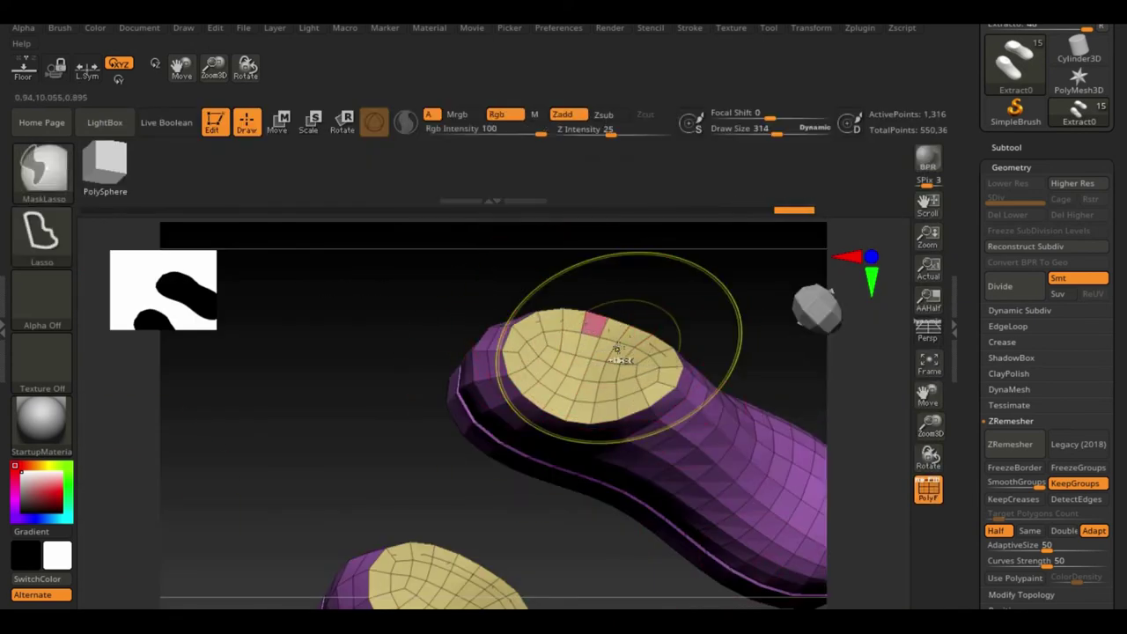
key(space)
click(649, 136)
click(730, 269)
key(space)
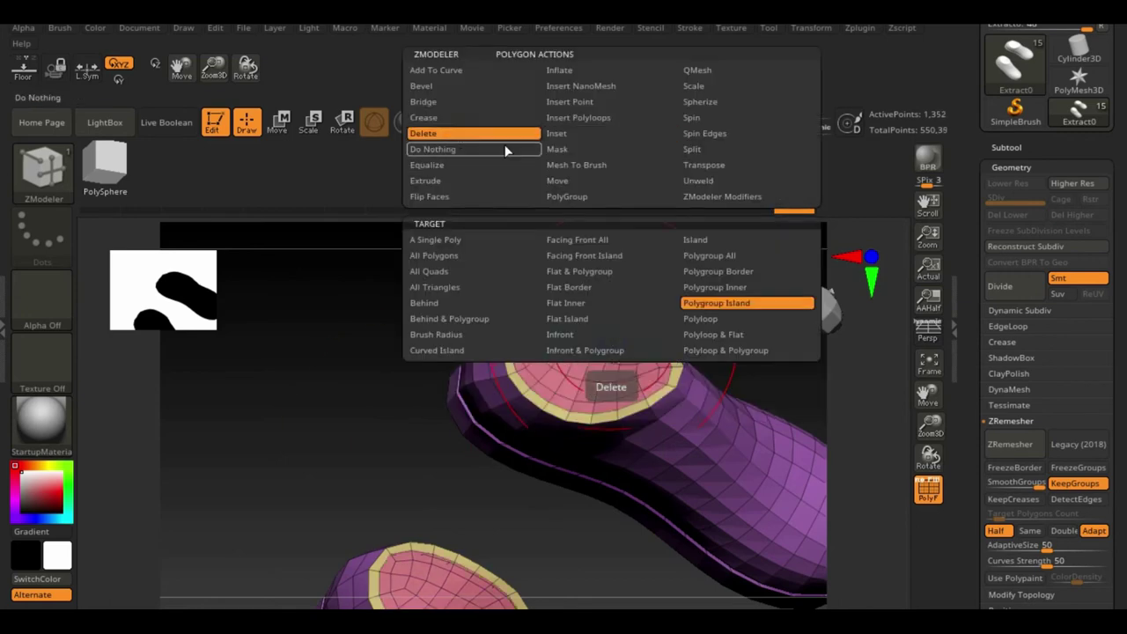
click(711, 299)
click(928, 489)
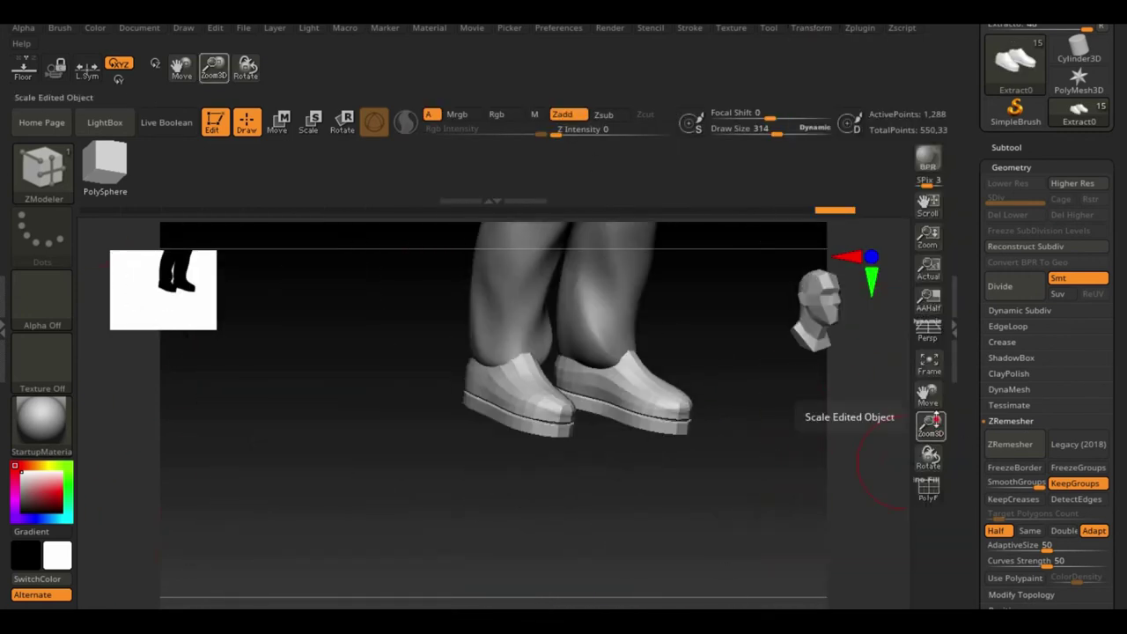
- Open the Crease options, toggle the polygon wireframe, and reselect ZModeler to inspect the shoes
click(1001, 342)
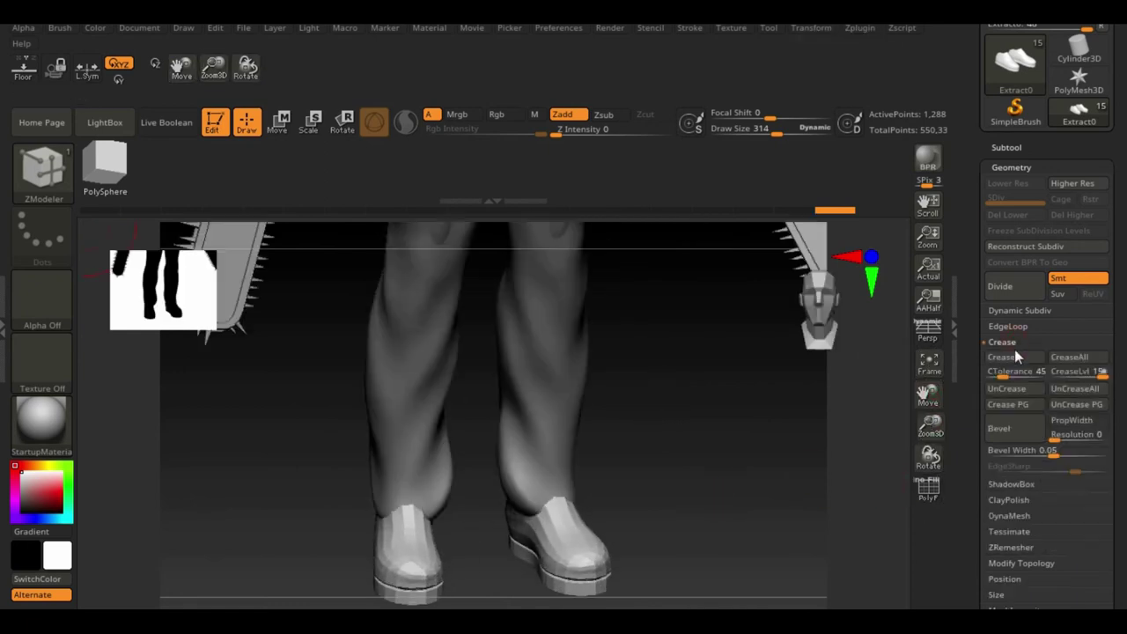
click(928, 489)
click(931, 491)
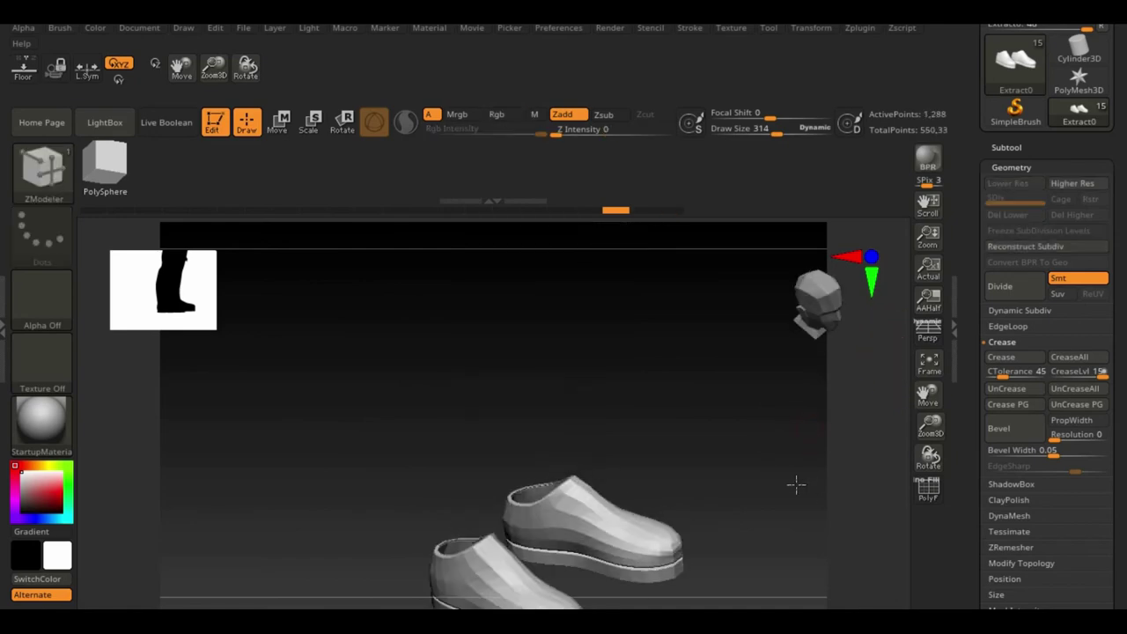
click(42, 172)
click(192, 176)
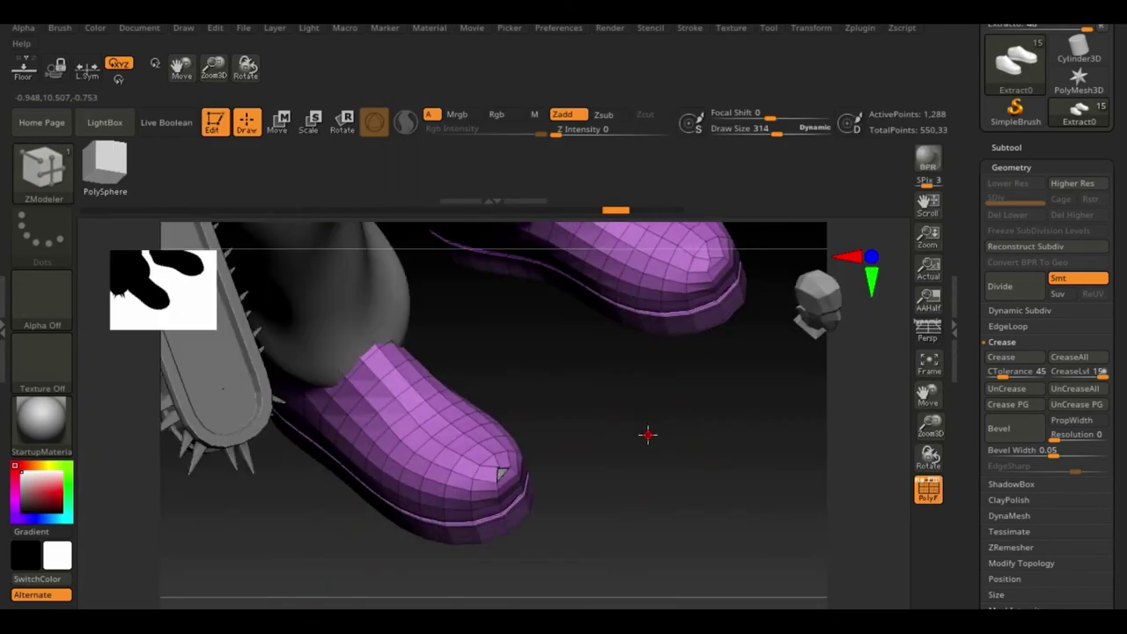
mouse_move(646, 432)
mouse_down()
mouse_move(624, 478)
mouse_move(692, 519)
mouse_move(701, 491)
mouse_up()
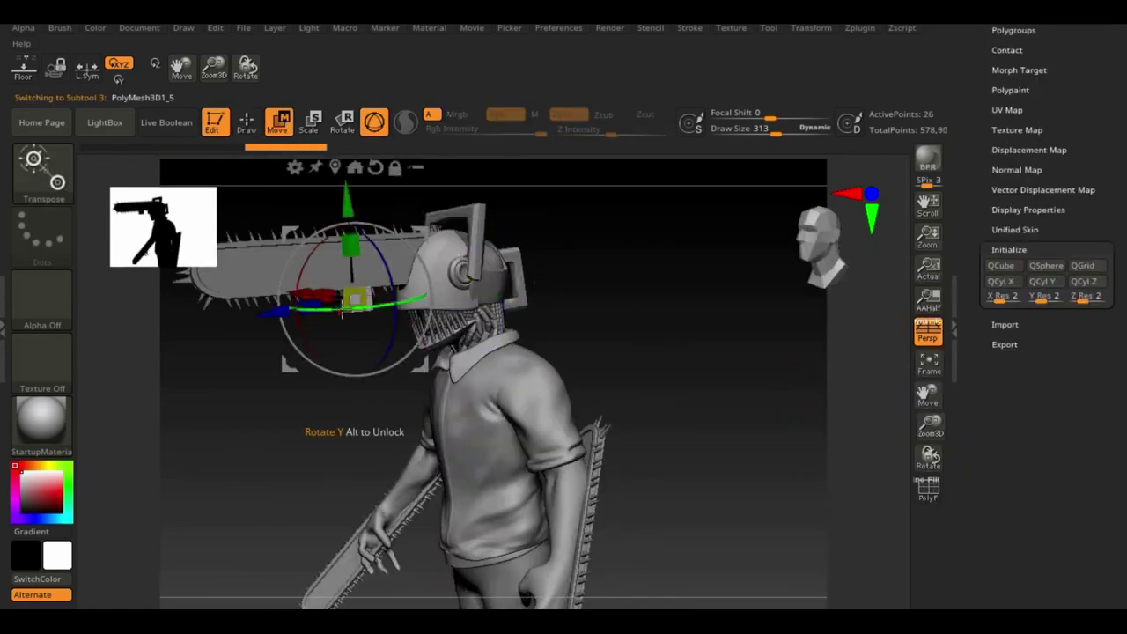
- Position the PolyMesh3D box at the shirt collar with ZModeler's Transpose action
drag(324, 391, 446, 370)
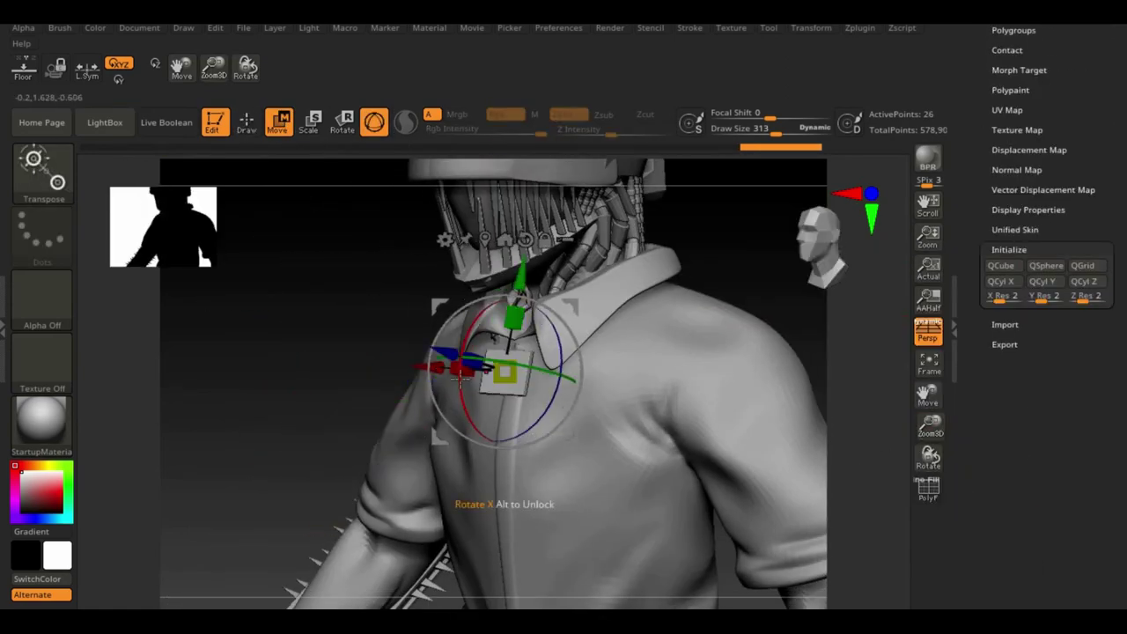
key(b)
key(z)
key(m)
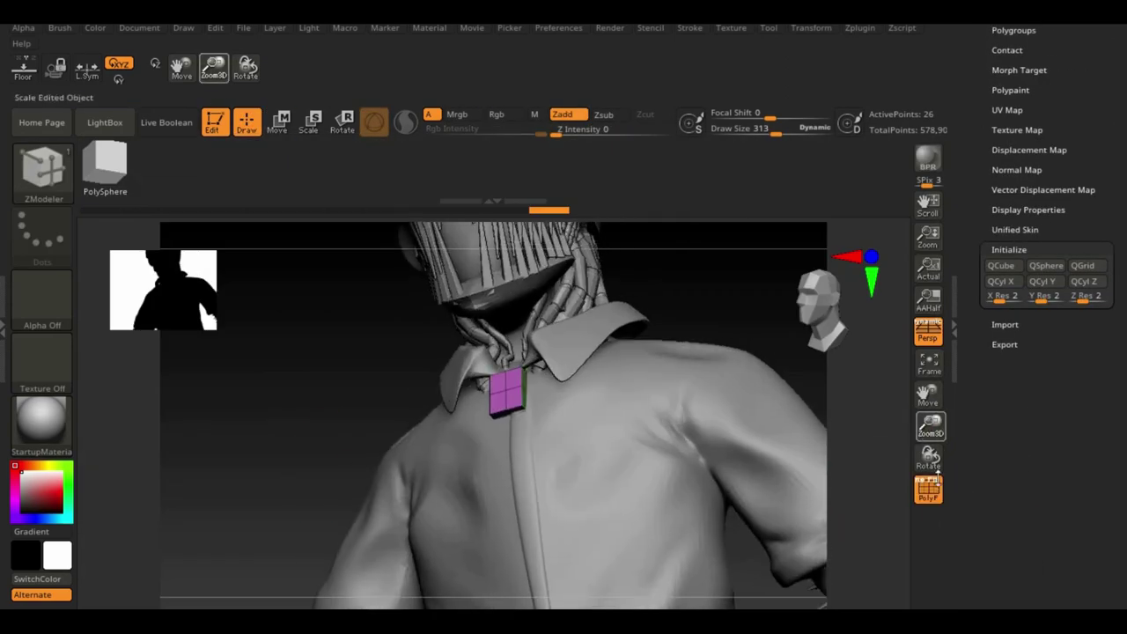
key(space)
click(628, 164)
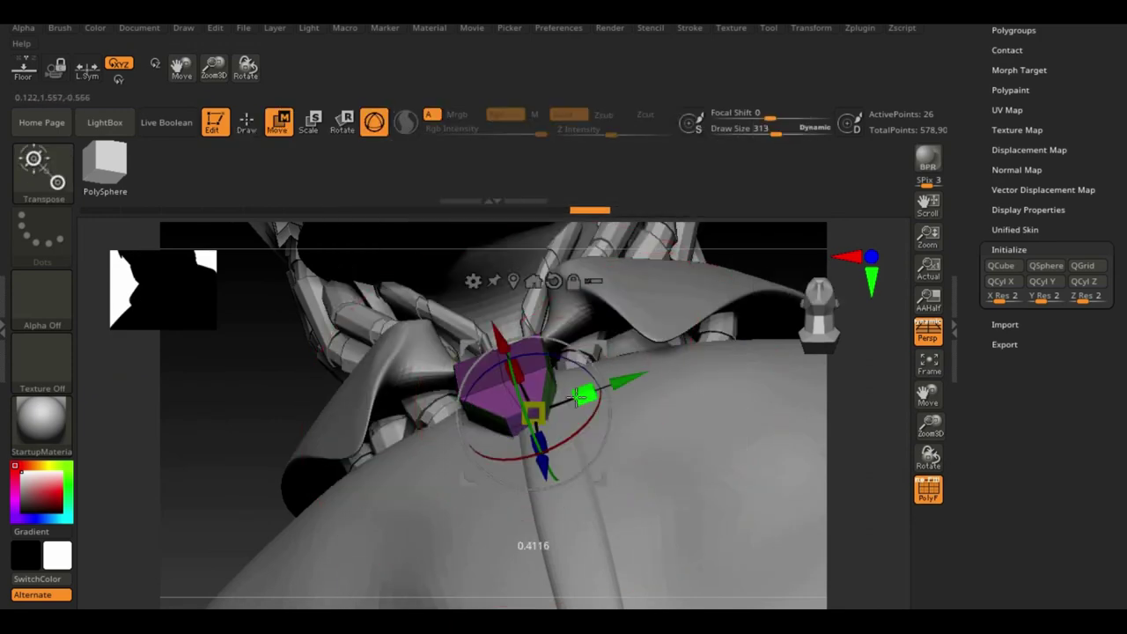
drag(583, 395, 271, 436)
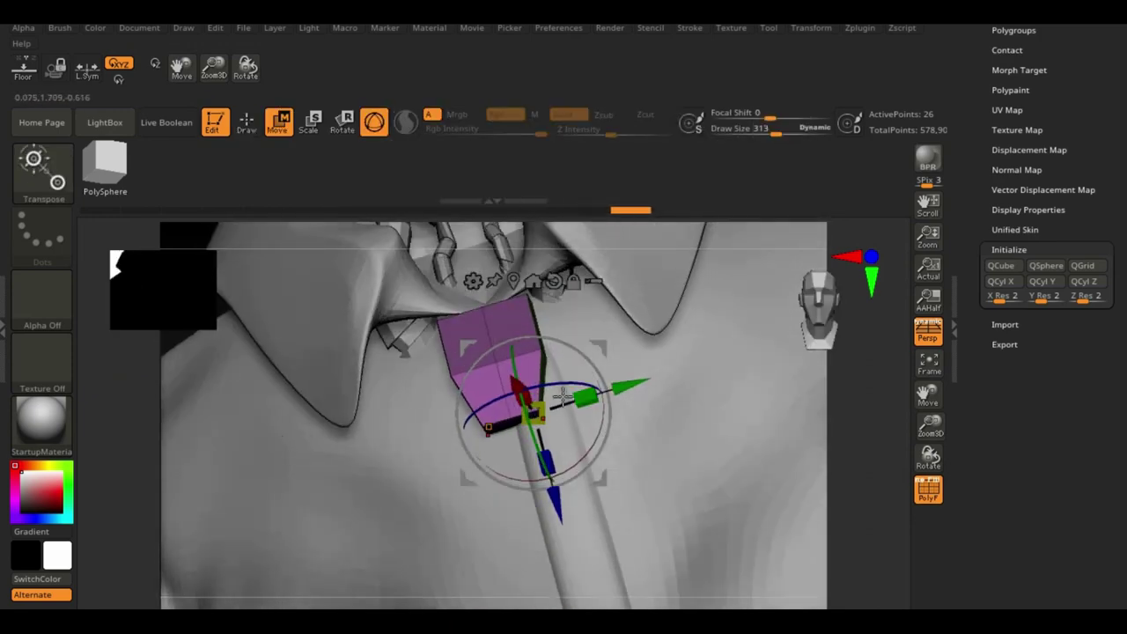
mouse_move(562, 398)
mouse_down()
mouse_move(994, 435)
mouse_move(881, 352)
mouse_move(681, 106)
mouse_up()
- Extrude the box's sides with QMesh into a wedge-shaped tie knot below the neck
key(q)
key(space)
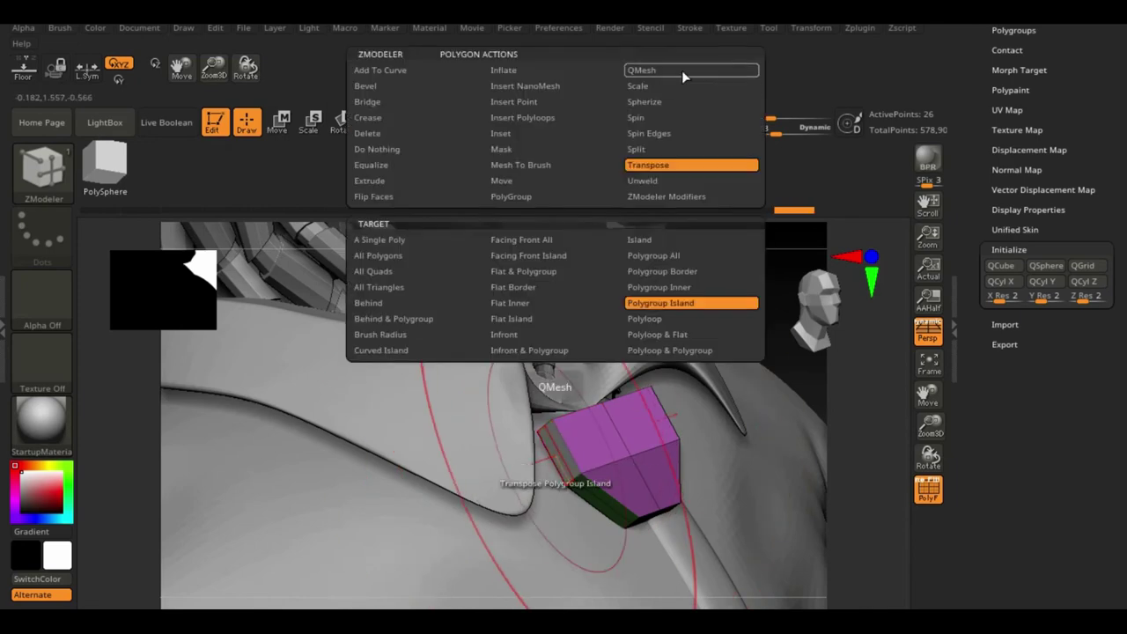
click(681, 71)
drag(608, 440, 517, 450)
key(space)
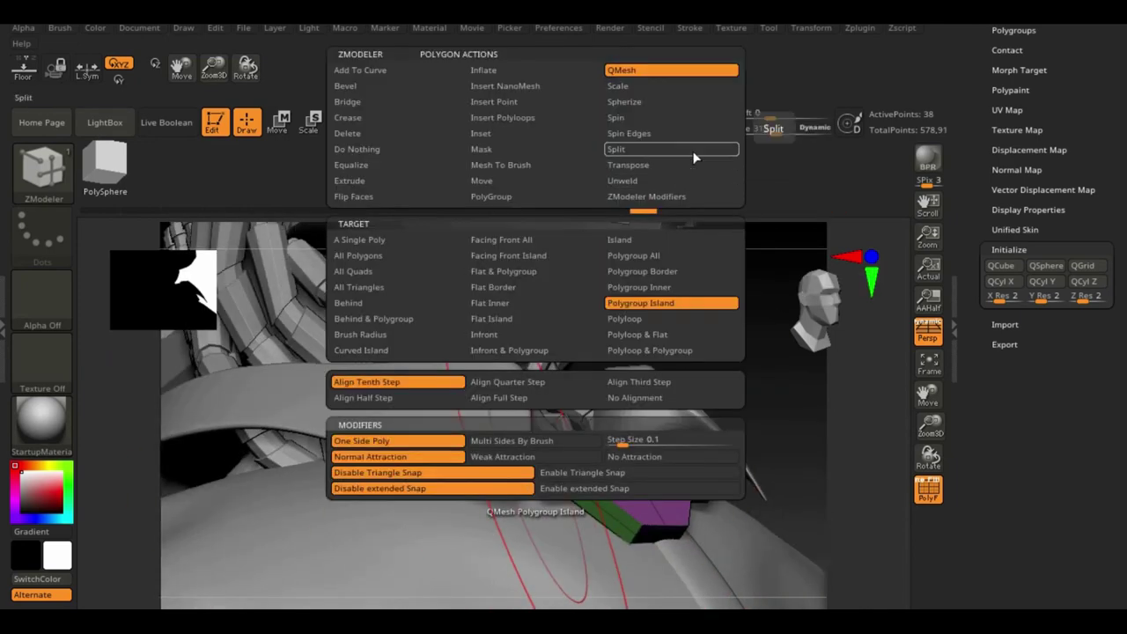
key(w)
mouse_move(743, 355)
mouse_down()
mouse_move(608, 405)
mouse_move(636, 442)
mouse_up()
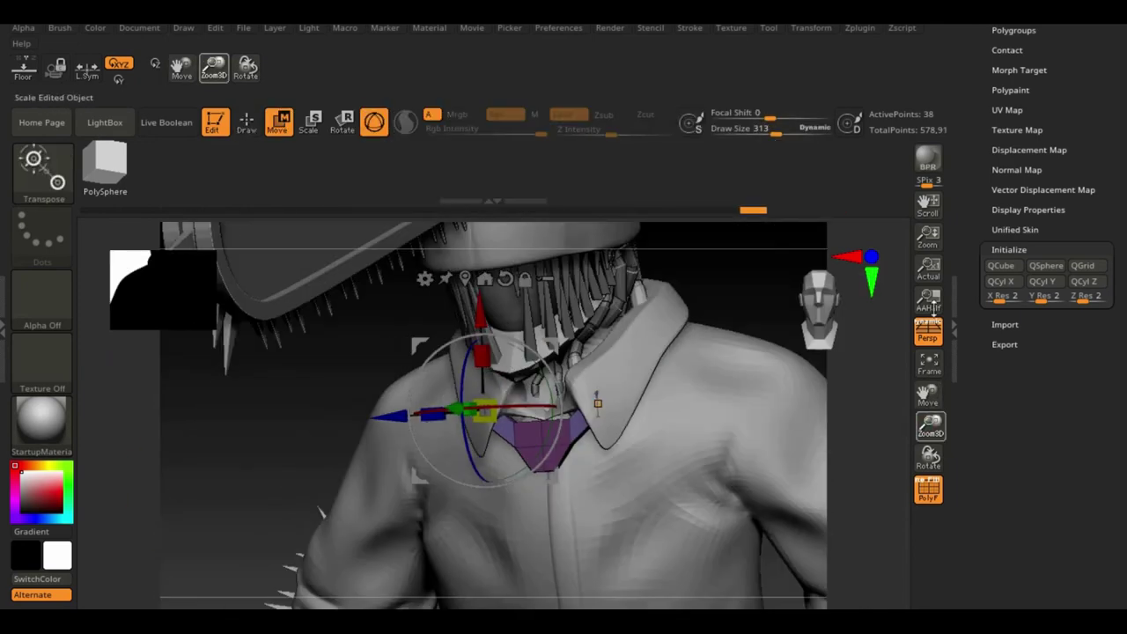
key(q)
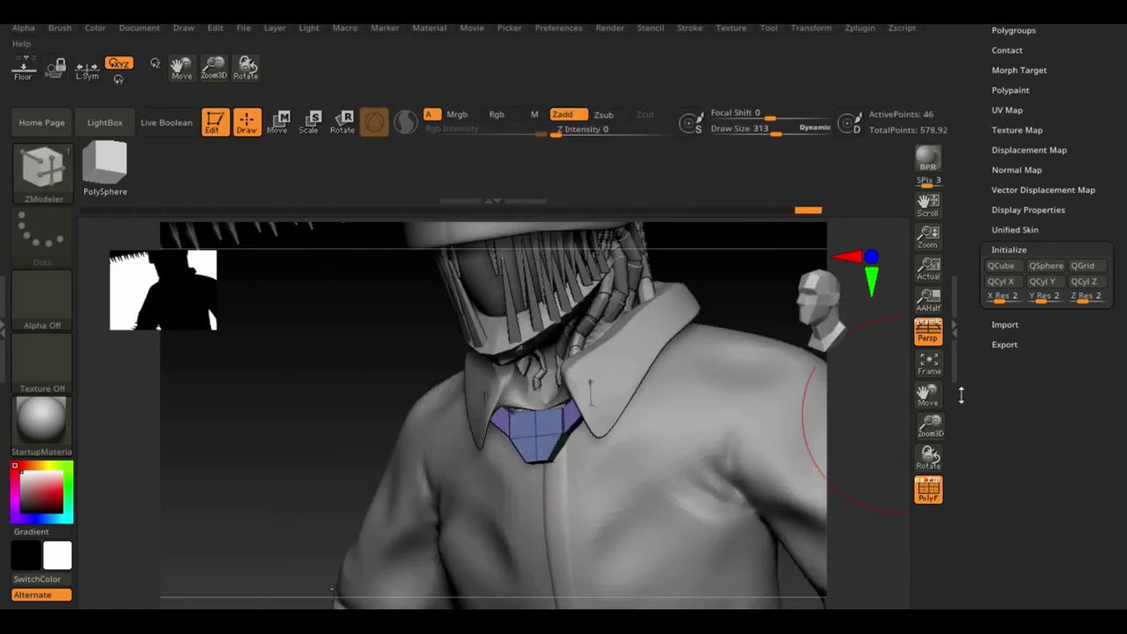
mouse_move(929, 427)
mouse_down()
mouse_move(942, 596)
mouse_move(739, 601)
mouse_up()
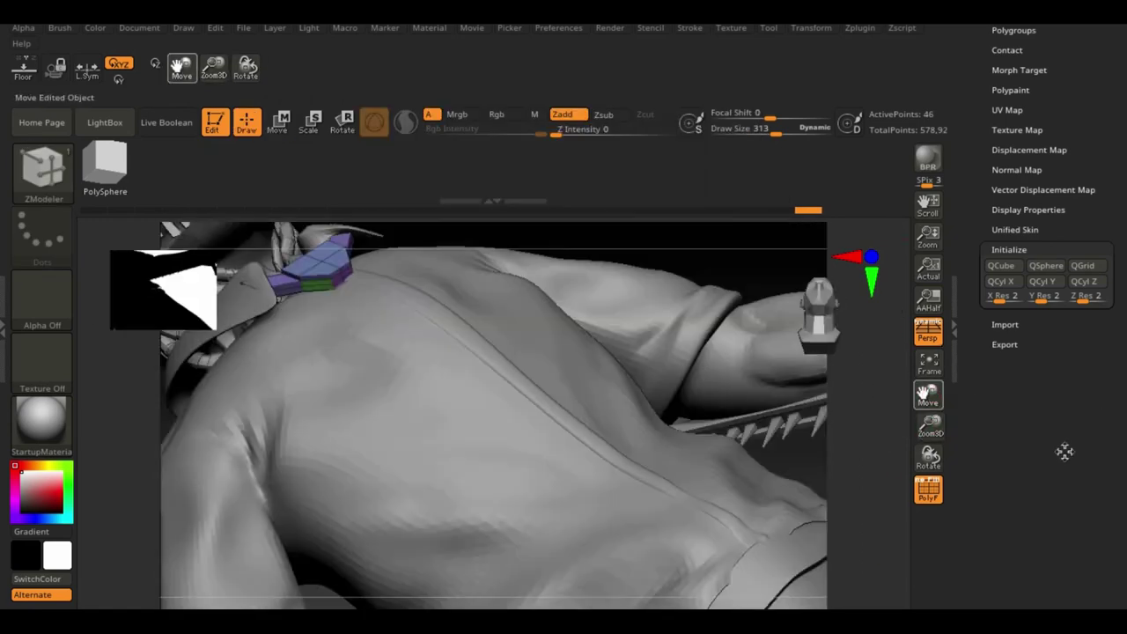
- Reposition the tie along the shirt front using the Move brush and Transpose gizmo
mouse_move(782, 343)
mouse_down()
mouse_move(850, 478)
mouse_move(452, 377)
mouse_up()
mouse_move(159, 385)
mouse_down()
mouse_move(480, 291)
mouse_move(526, 400)
mouse_up()
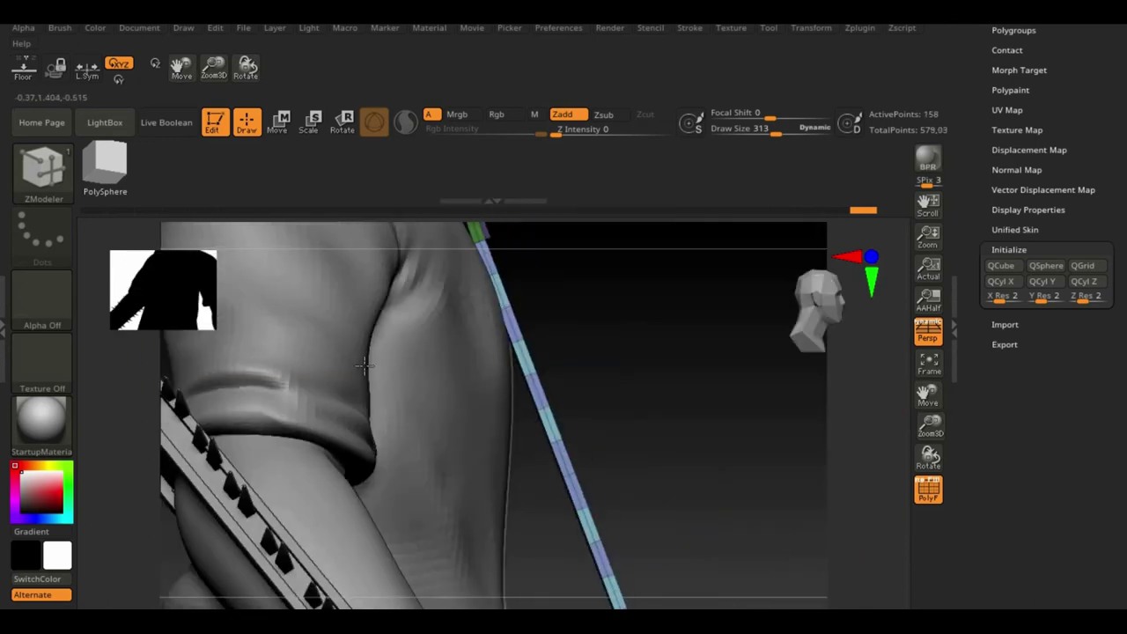
key(b)
key(m)
key(v)
drag(580, 578, 562, 418)
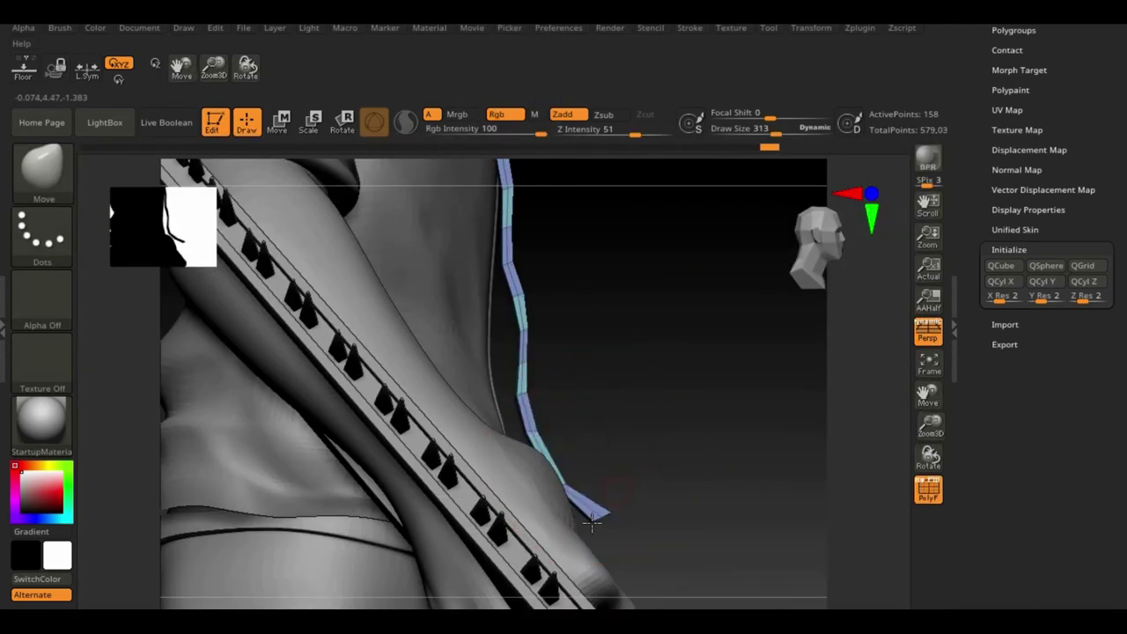
mouse_move(591, 523)
mouse_down()
mouse_move(669, 528)
mouse_move(805, 414)
mouse_up()
key(w)
mouse_move(528, 327)
mouse_down()
mouse_move(646, 239)
mouse_move(581, 370)
mouse_move(337, 402)
mouse_up()
key(q)
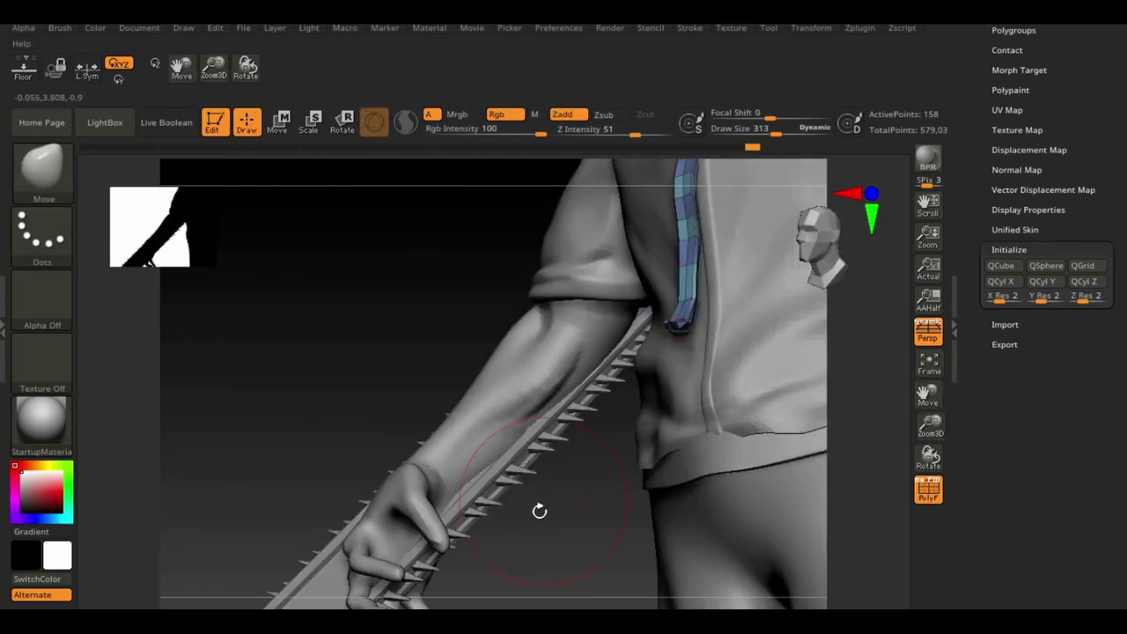
drag(538, 511, 700, 608)
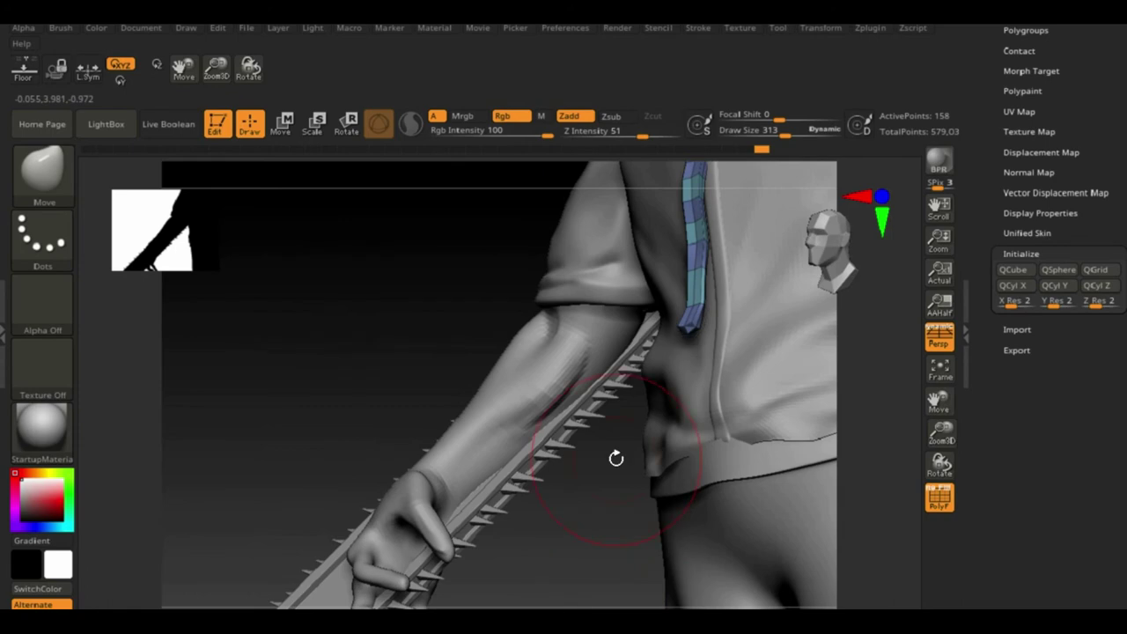
drag(615, 458, 674, 388)
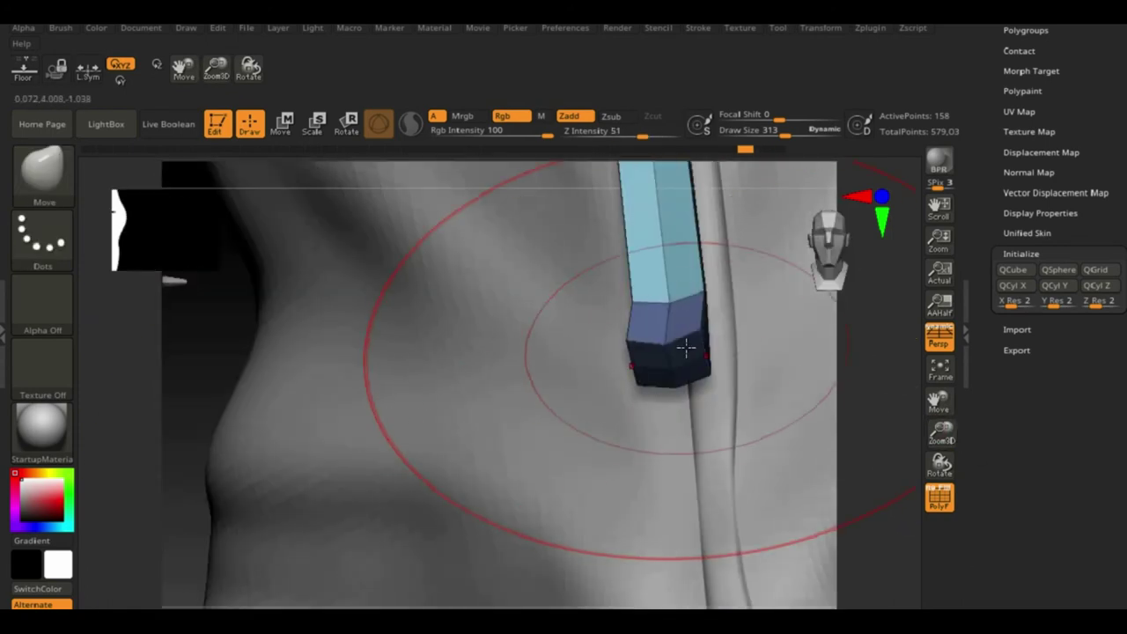
- Transform the tie end's polygroup with ZModeler so it hangs straight down the shirt
key(b)
key(z)
key(m)
key(space)
click(809, 173)
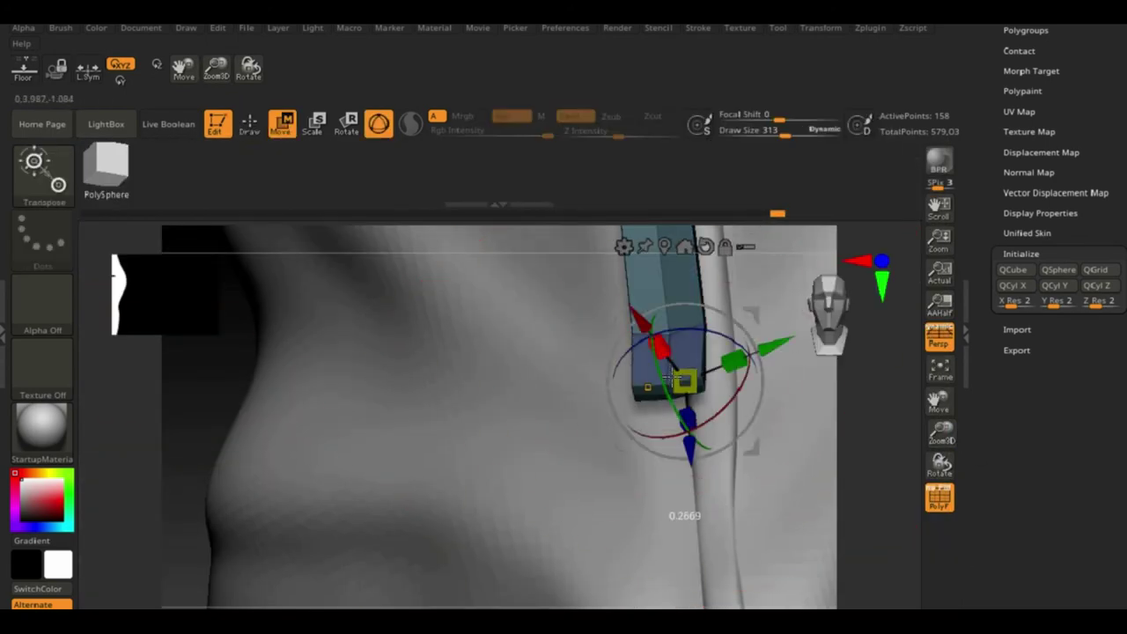
drag(738, 427, 804, 491)
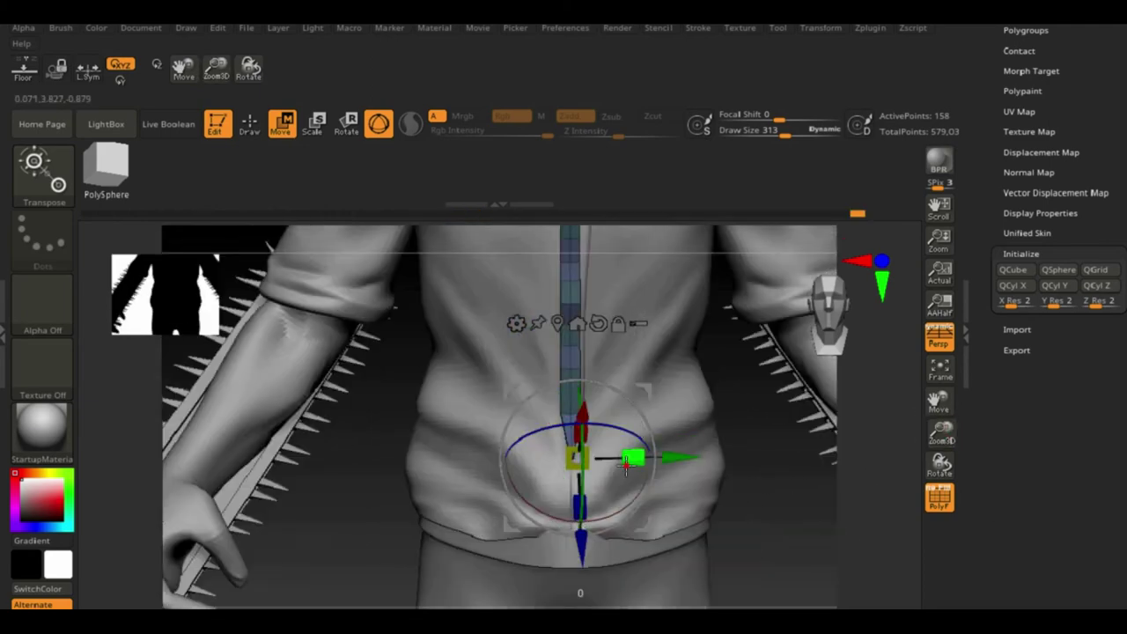
drag(626, 466, 636, 431)
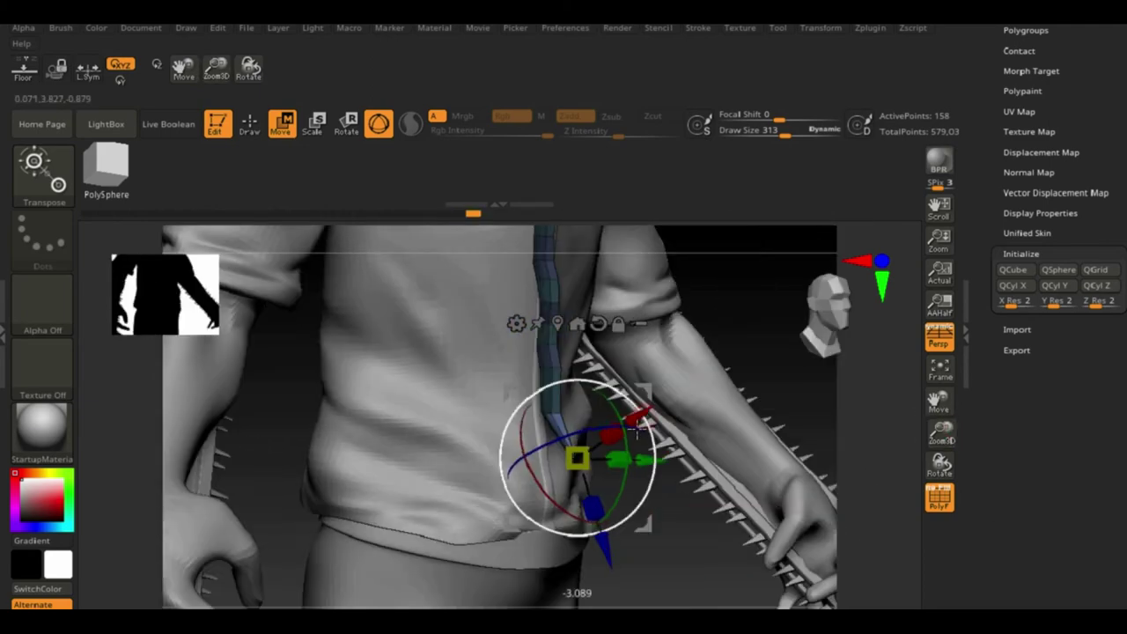
drag(723, 536, 616, 493)
key(q)
mouse_move(315, 427)
mouse_down()
mouse_move(515, 458)
mouse_move(529, 415)
mouse_up()
key(f)
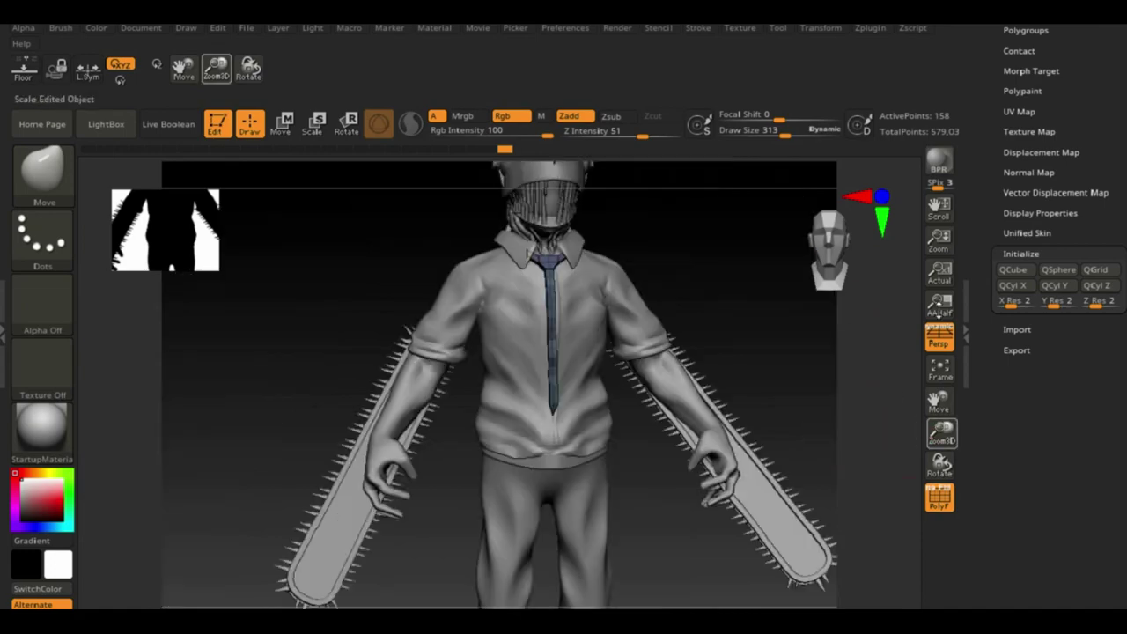
key(w)
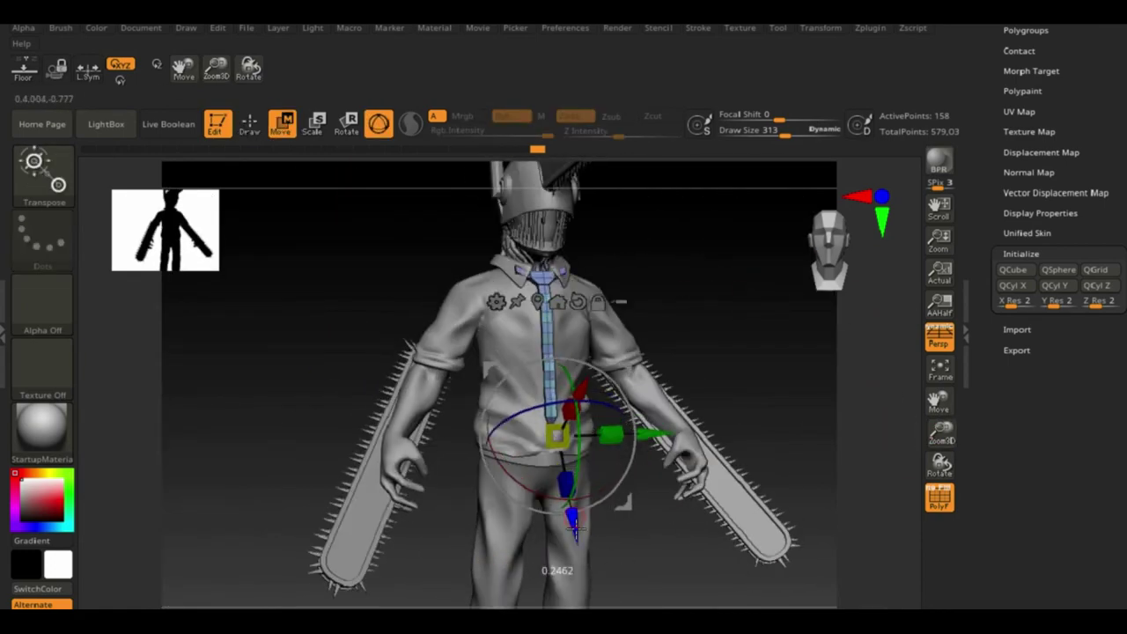
drag(573, 529, 523, 322)
scroll(524, 321, up, 5)
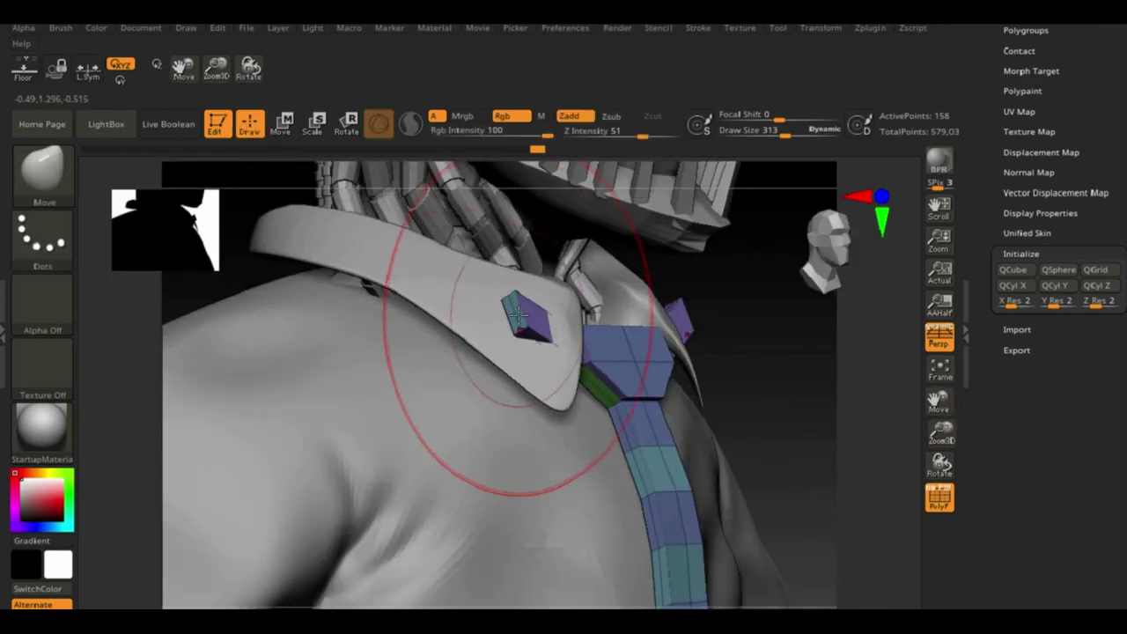
- Turn on dynamic subdivision and pick the Move brush with the gizmo
key(b)
key(z)
key(m)
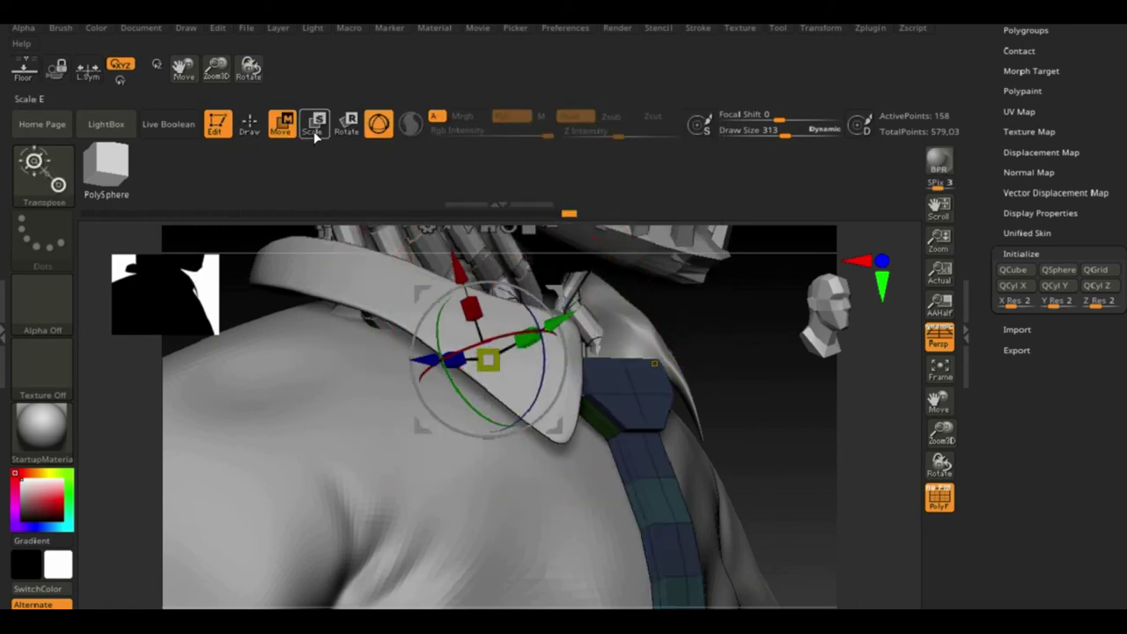
key(q)
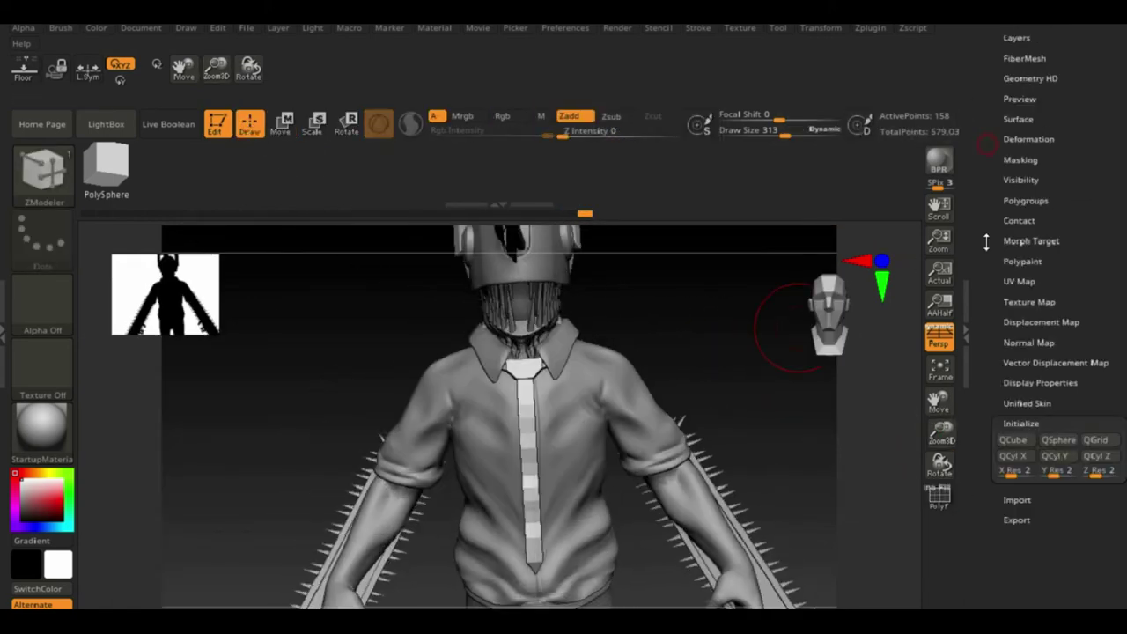
drag(986, 241, 986, 423)
click(1032, 453)
click(1015, 469)
drag(845, 458, 745, 472)
key(w)
key(b)
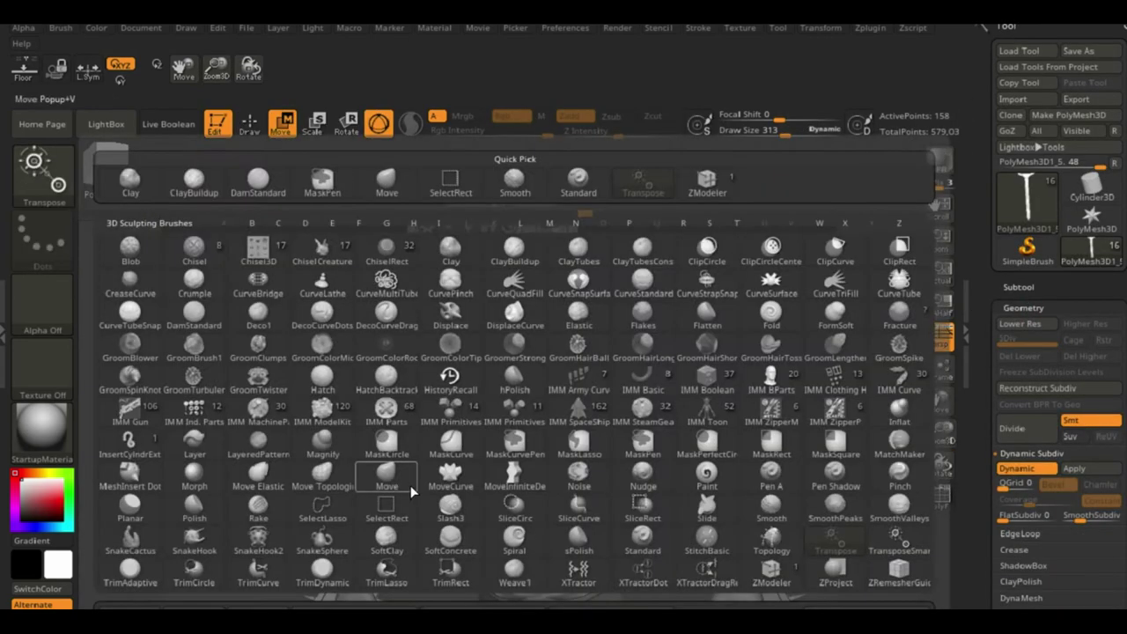
click(409, 490)
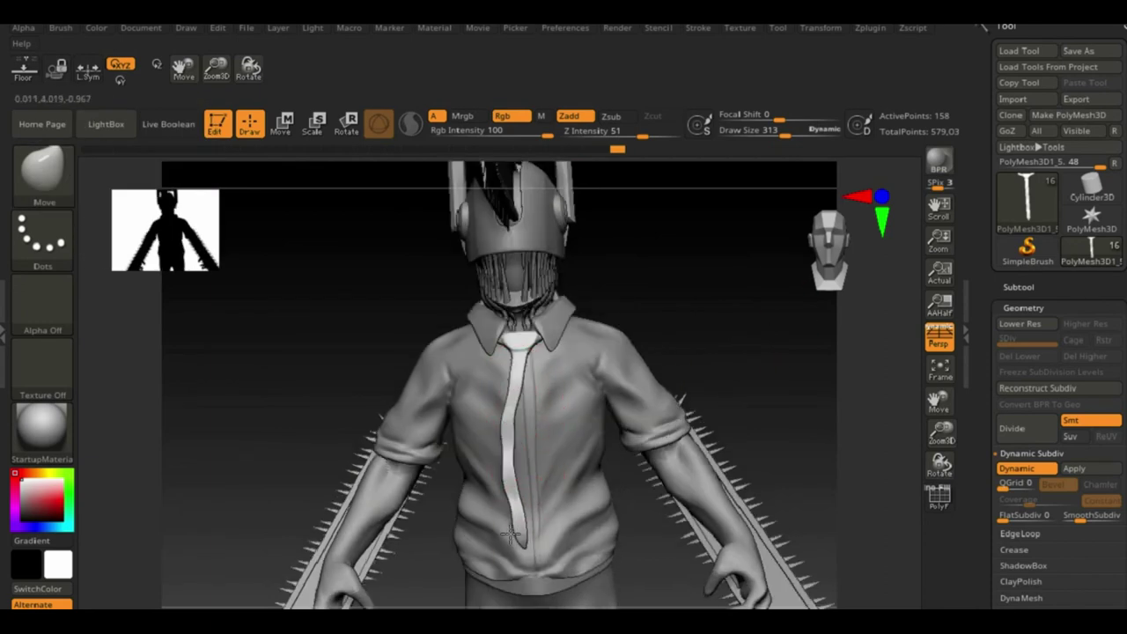
mouse_move(529, 455)
right_down()
mouse_move(699, 403)
mouse_move(674, 402)
mouse_move(527, 493)
right_up()
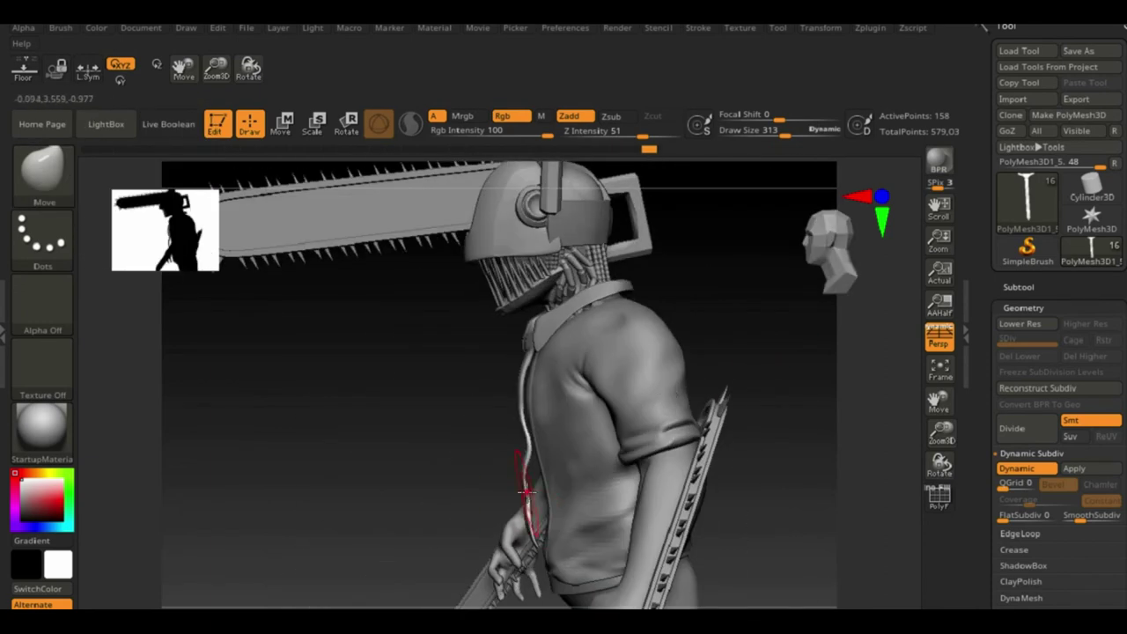
right_drag(401, 481, 707, 264)
- Make the shirt (Extract3) the active part and lower its subdivision level
click(1019, 287)
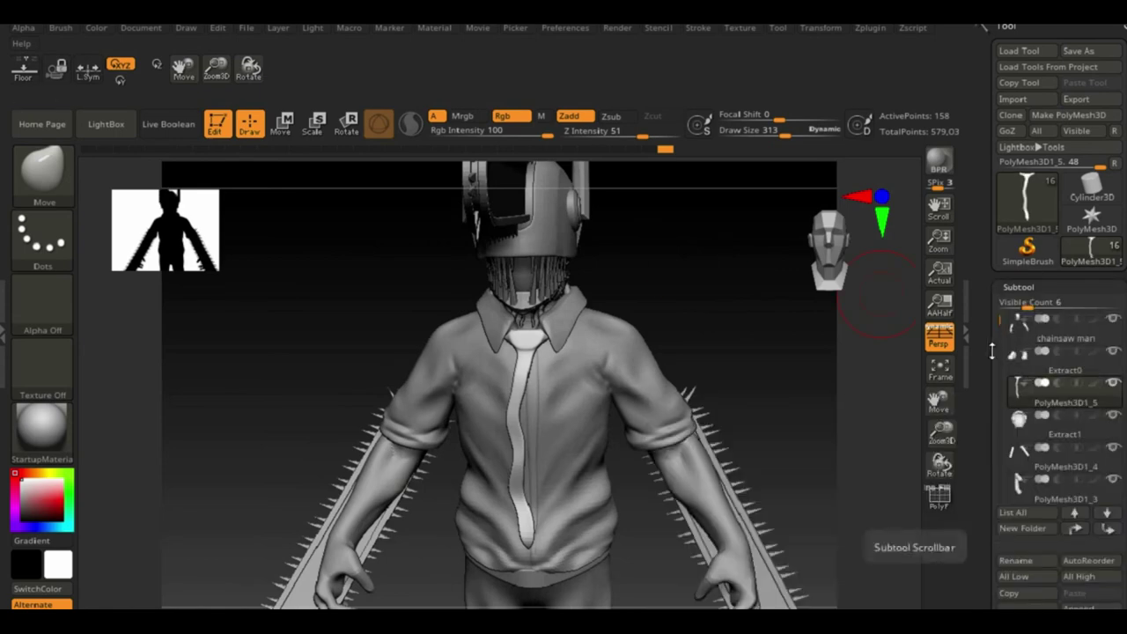
click(1019, 287)
click(1021, 326)
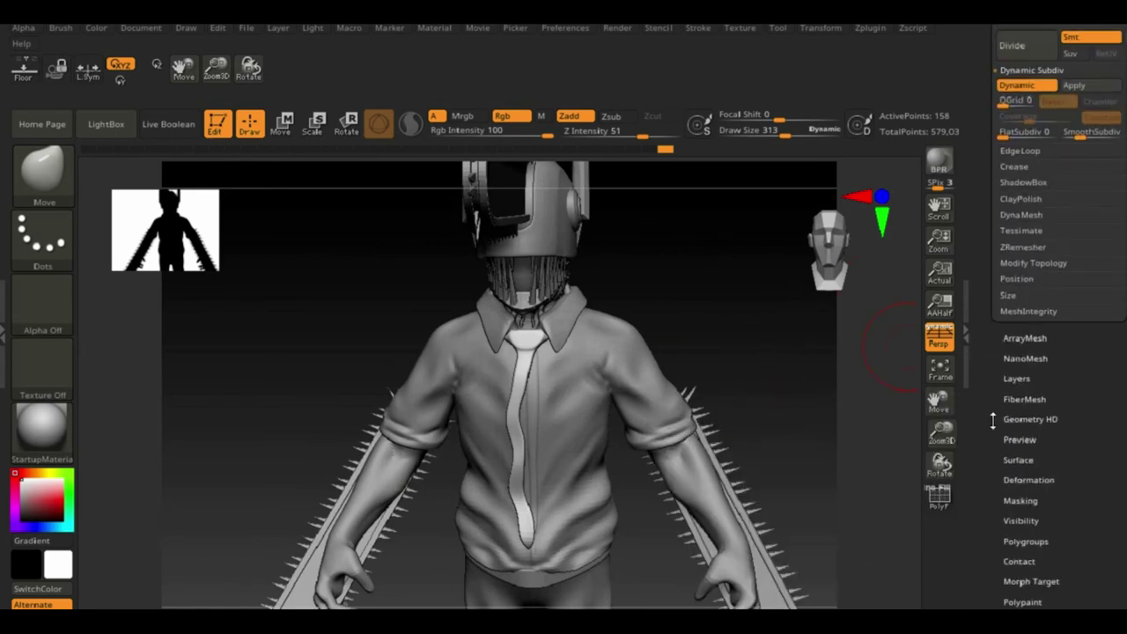
drag(979, 528, 979, 353)
click(1019, 114)
click(1038, 352)
click(1021, 119)
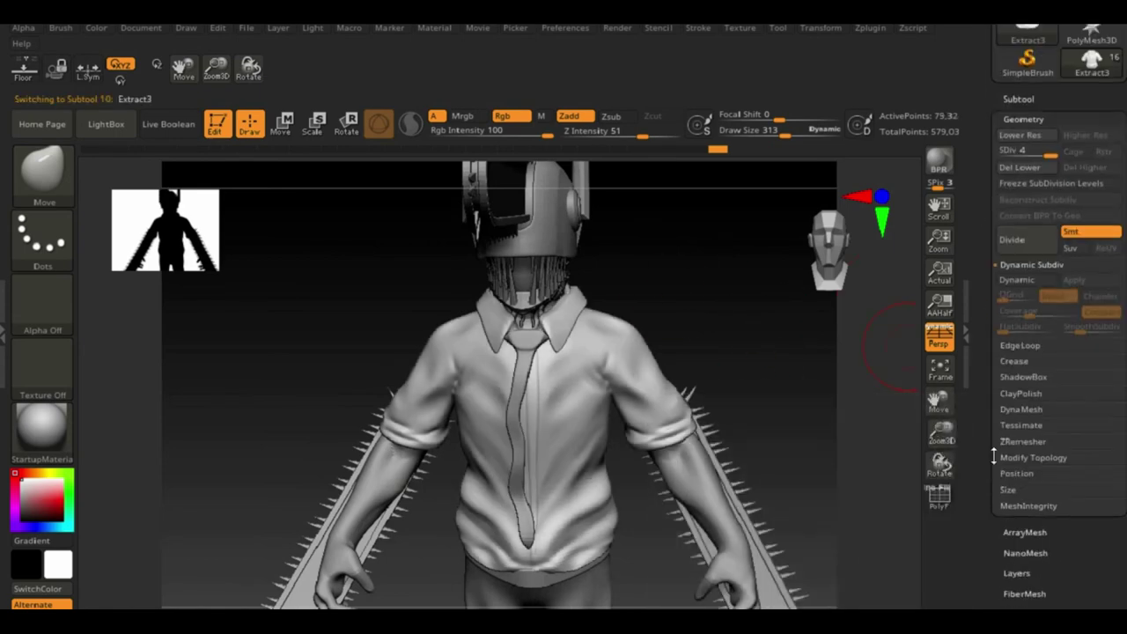
mouse_move(1048, 151)
mouse_down()
mouse_move(1008, 151)
mouse_move(1056, 151)
mouse_up()
- Choose the IMM Parts brush and nudge the tie against the shirt with the gizmo
click(42, 169)
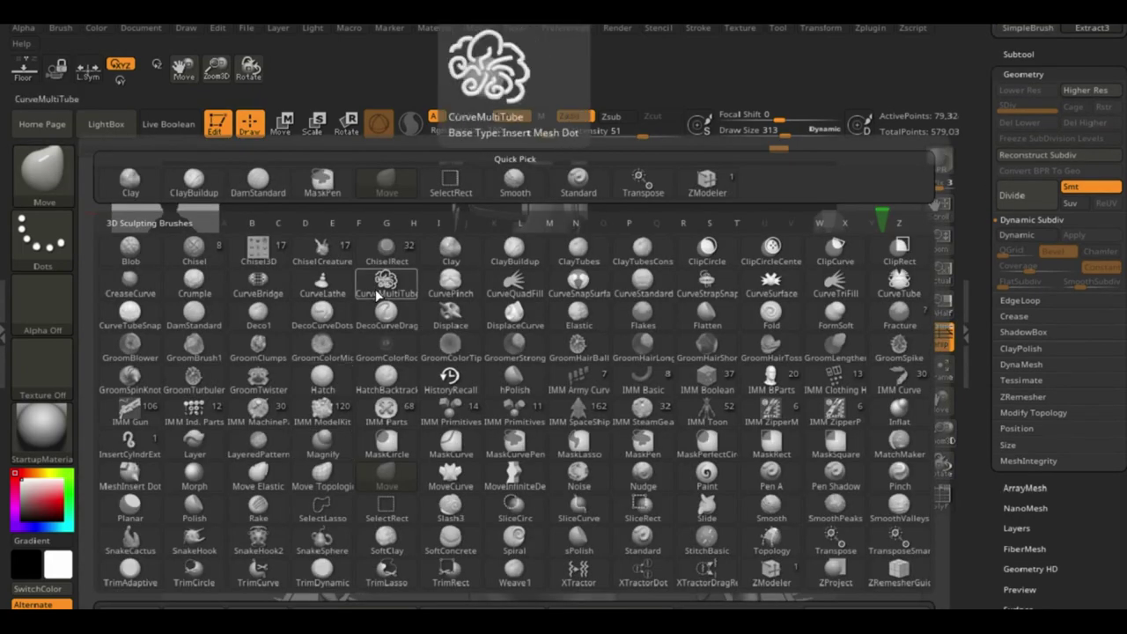
click(361, 420)
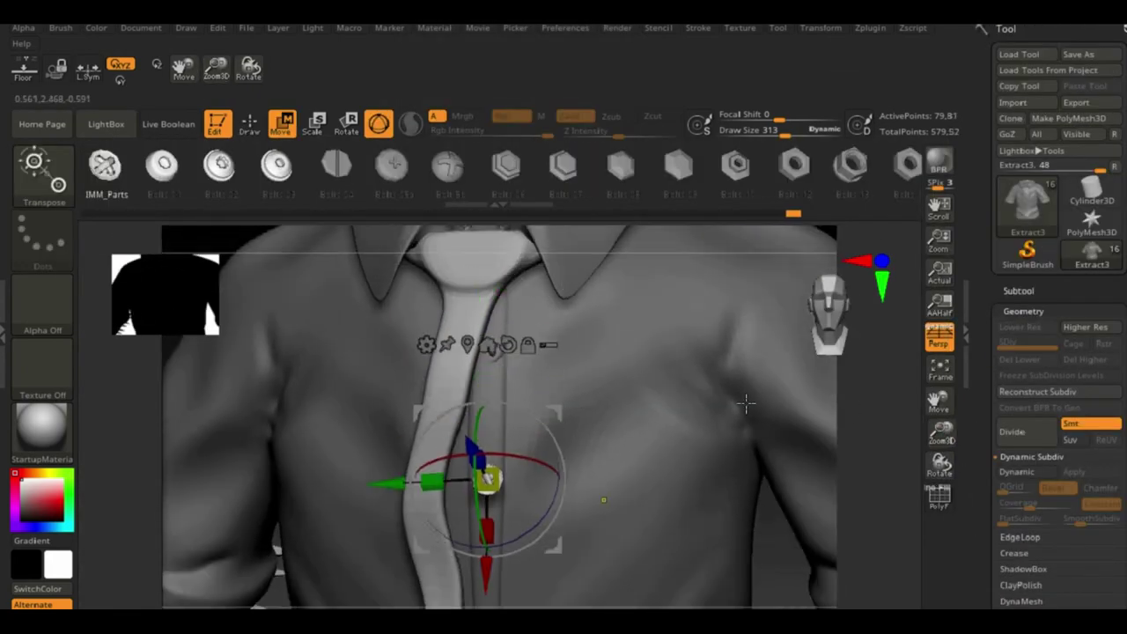
drag(742, 402, 754, 558)
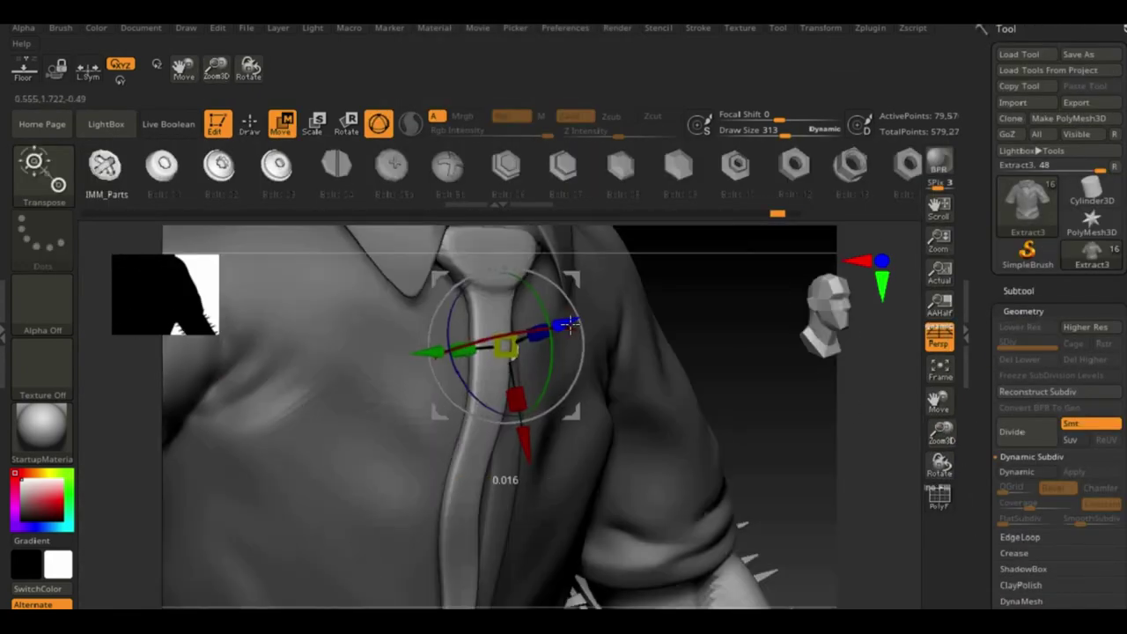
drag(499, 564, 498, 546)
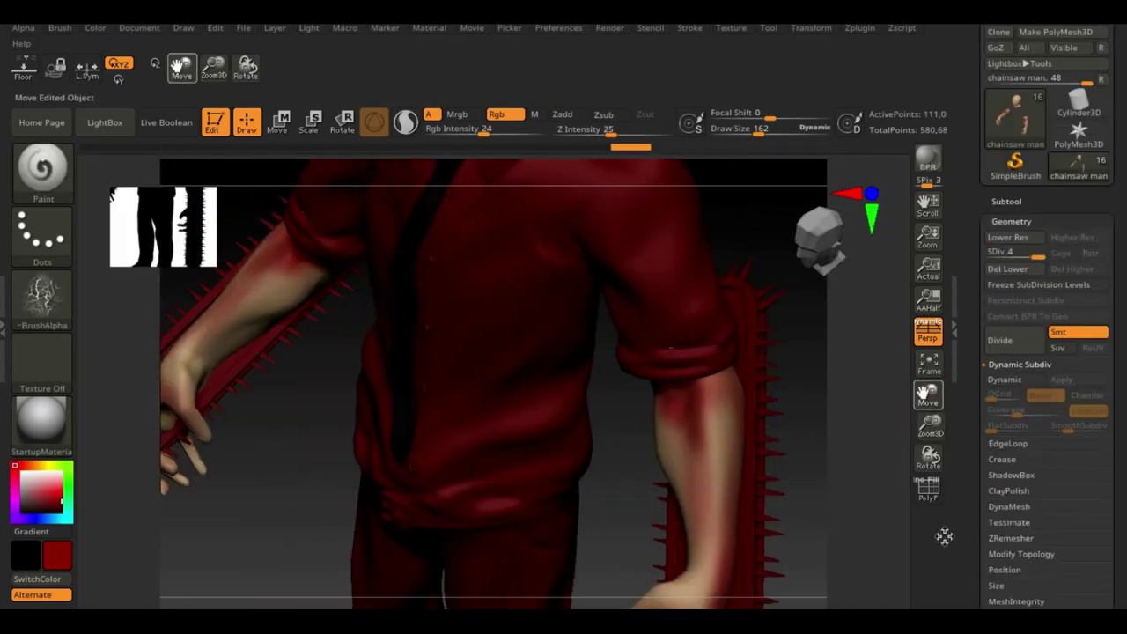
- Paint red streaks on the forearms with DamStandard, trying red and black paint colours
alt+drag(734, 554, 1003, 444)
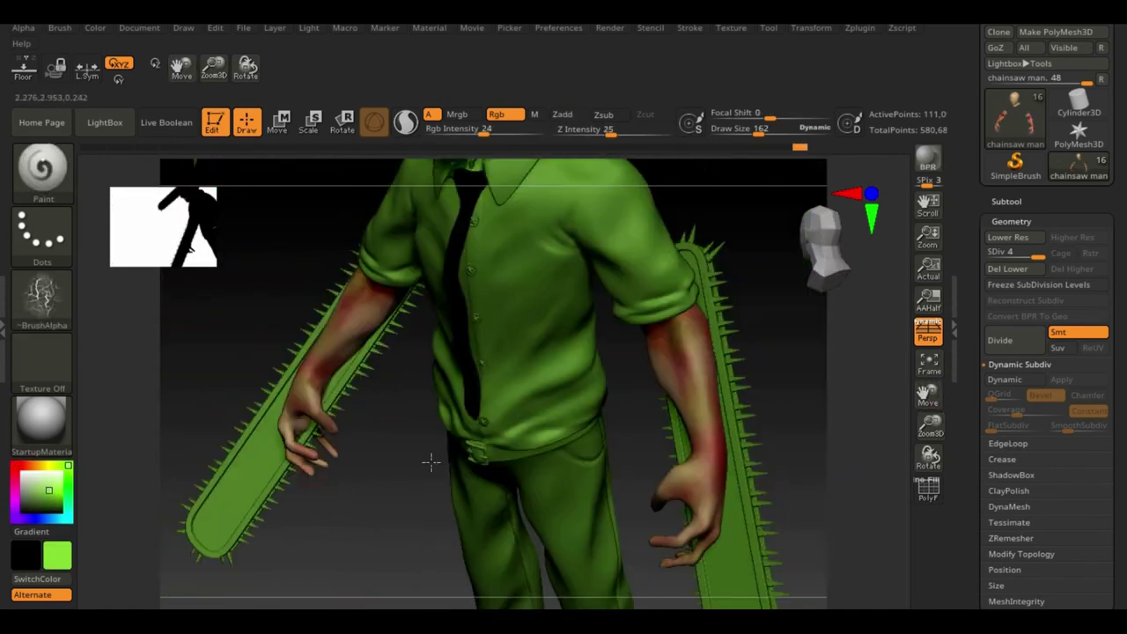
drag(730, 396, 836, 405)
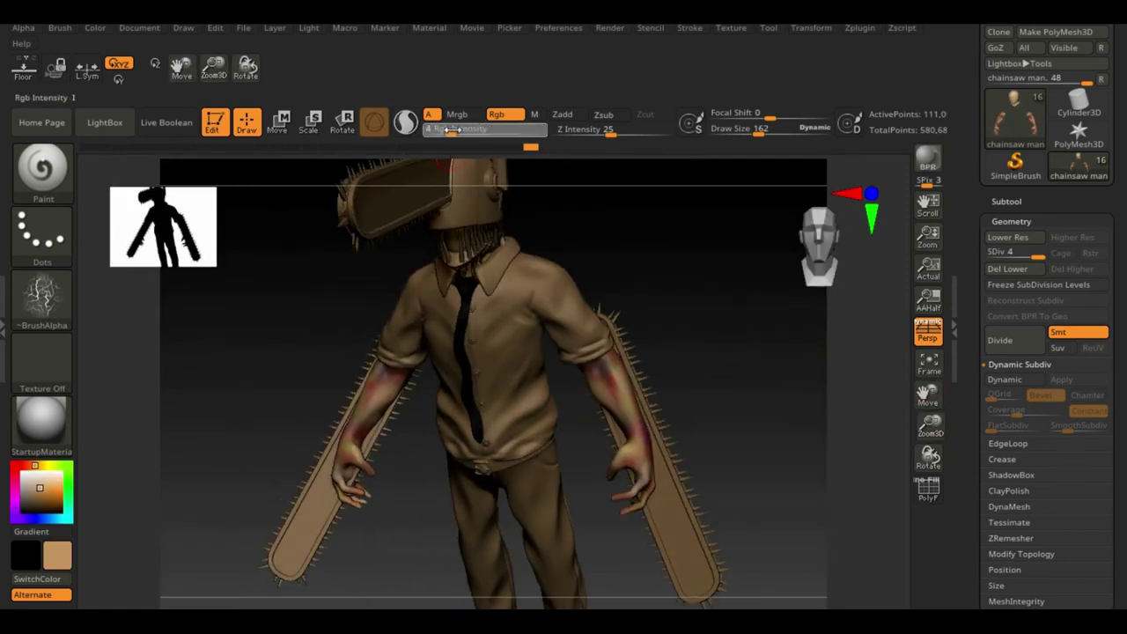
drag(637, 451, 593, 302)
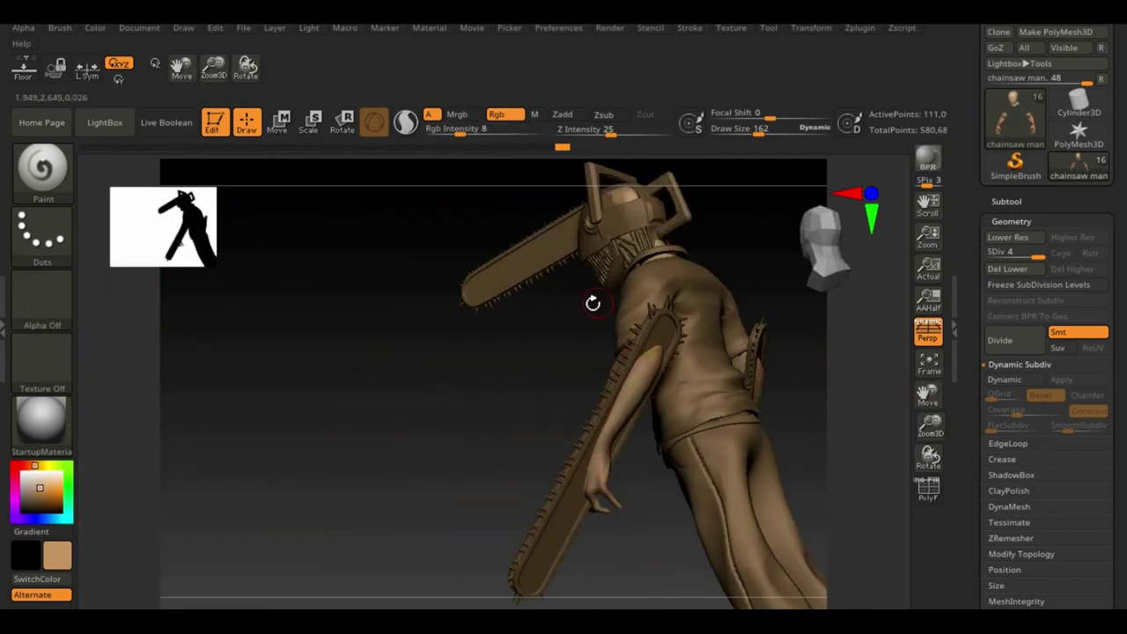
key(b)
click(192, 308)
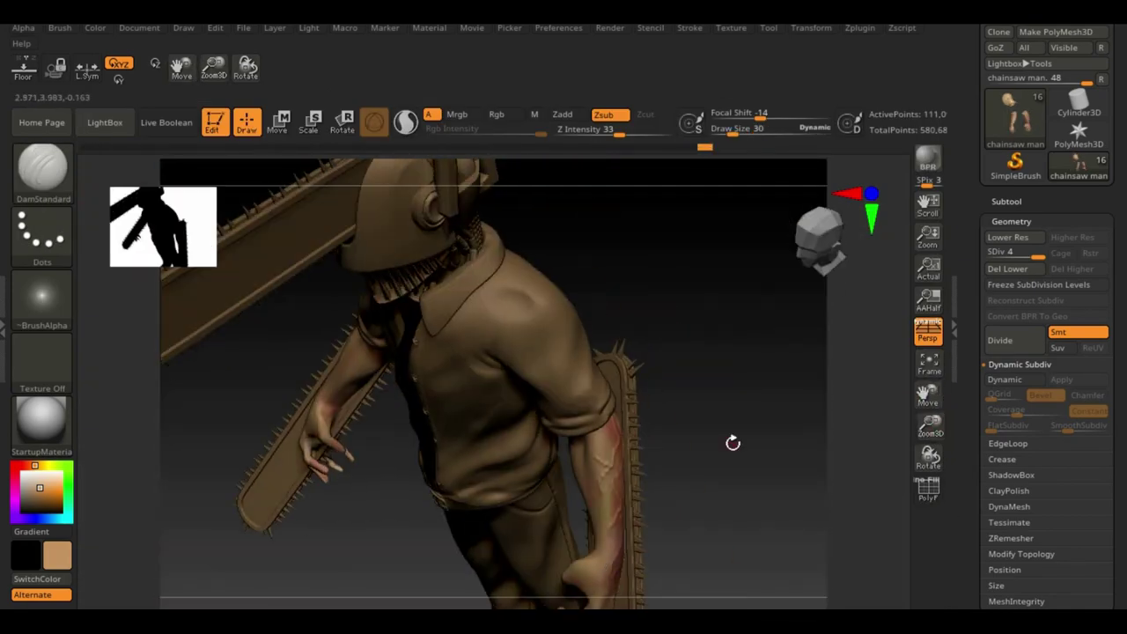
click(53, 498)
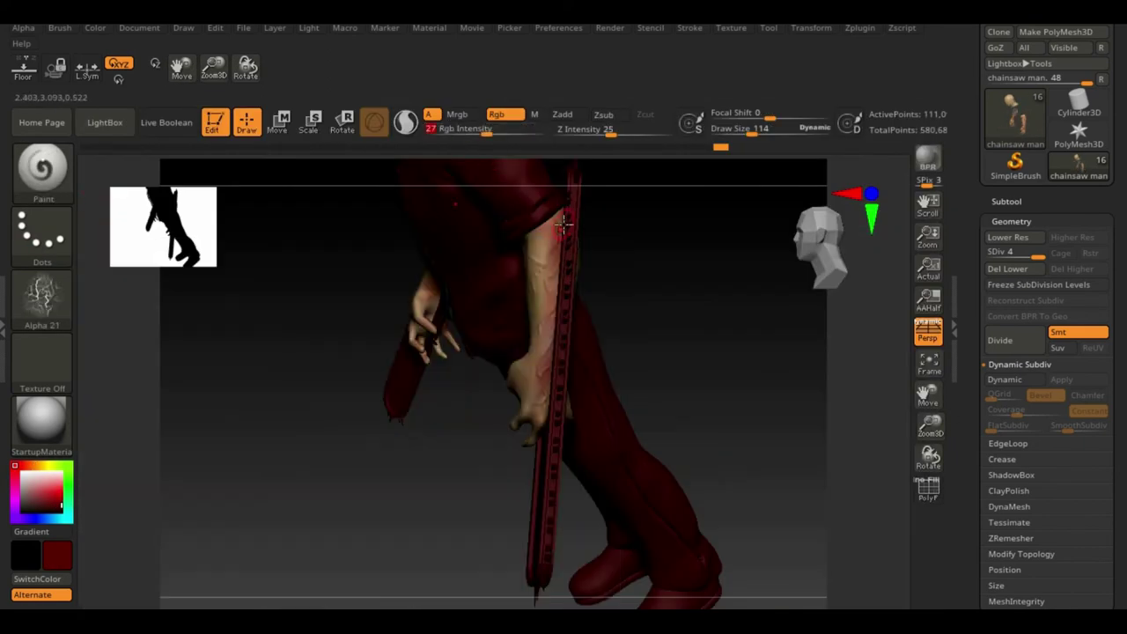
drag(930, 454, 692, 354)
click(39, 506)
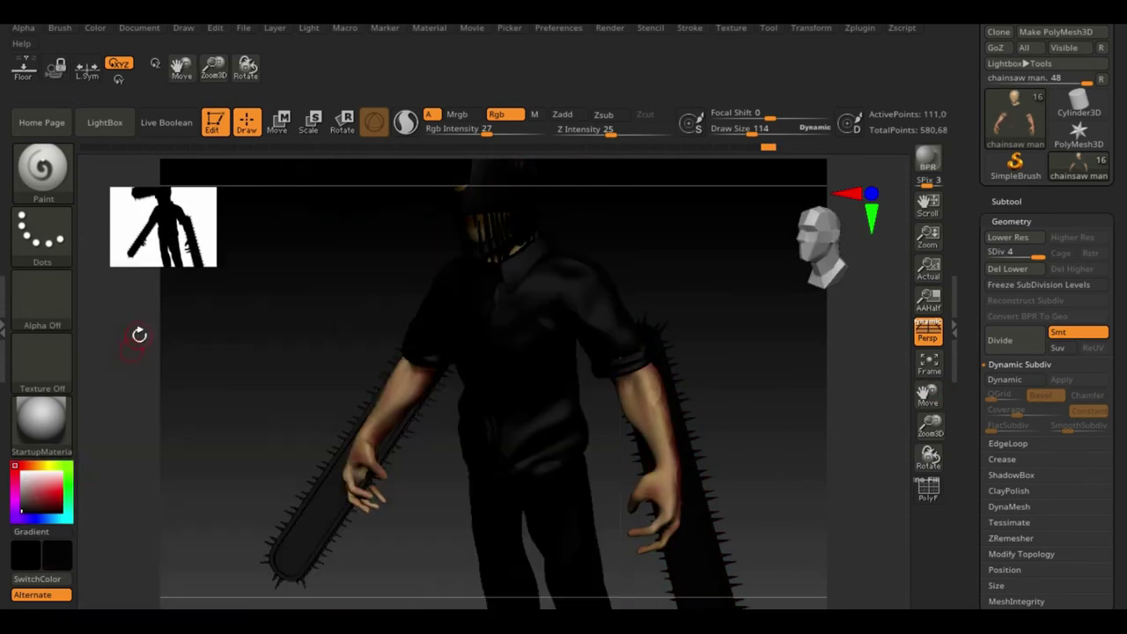
drag(139, 335, 662, 429)
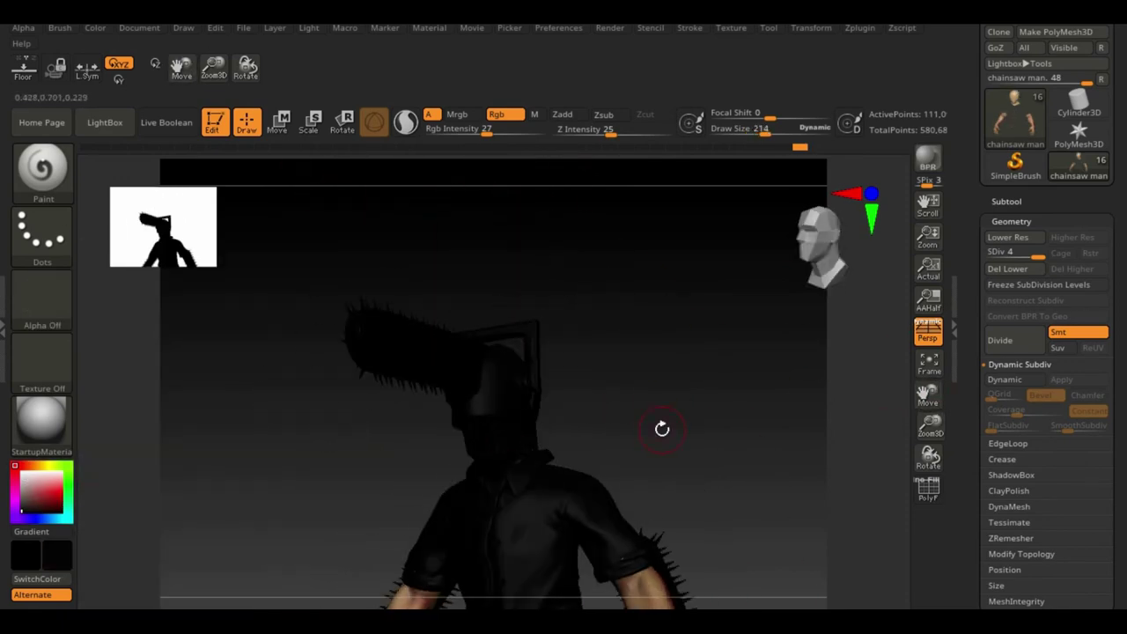
drag(662, 429, 889, 268)
- Make the helmet the active part and fill it solid red with FillObject on a flat material
click(1006, 201)
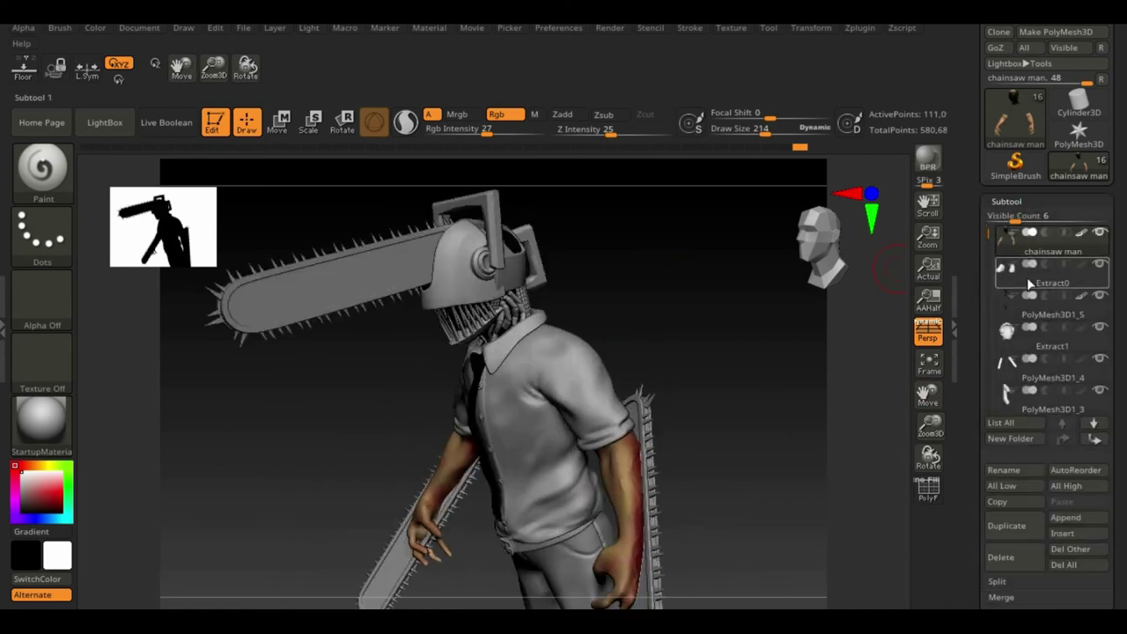
click(1002, 327)
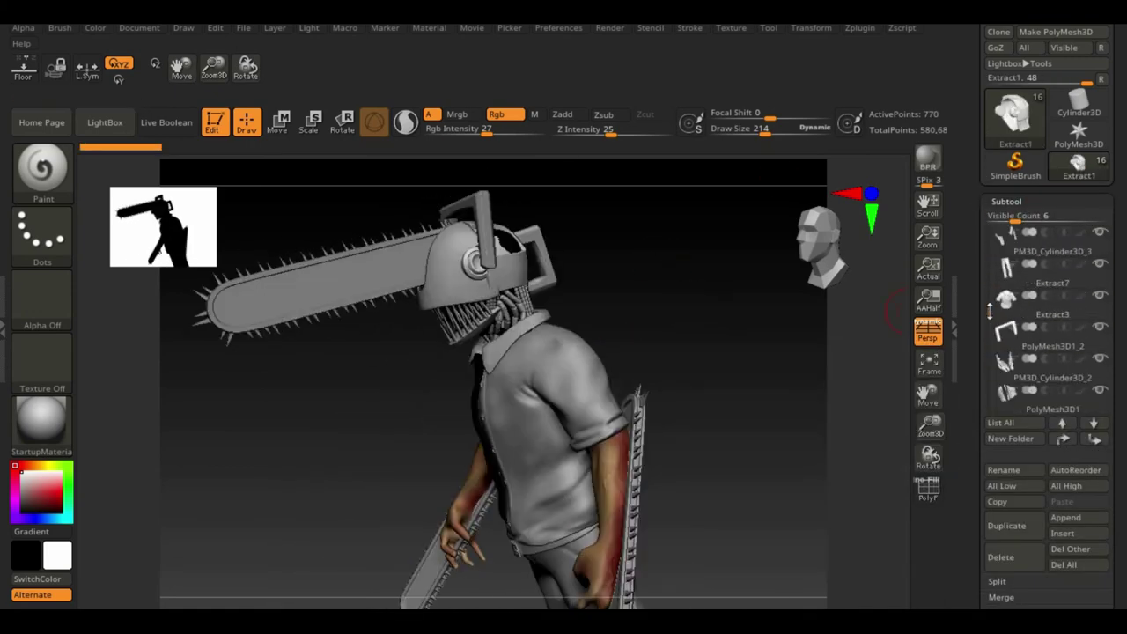
click(41, 419)
click(252, 432)
click(38, 487)
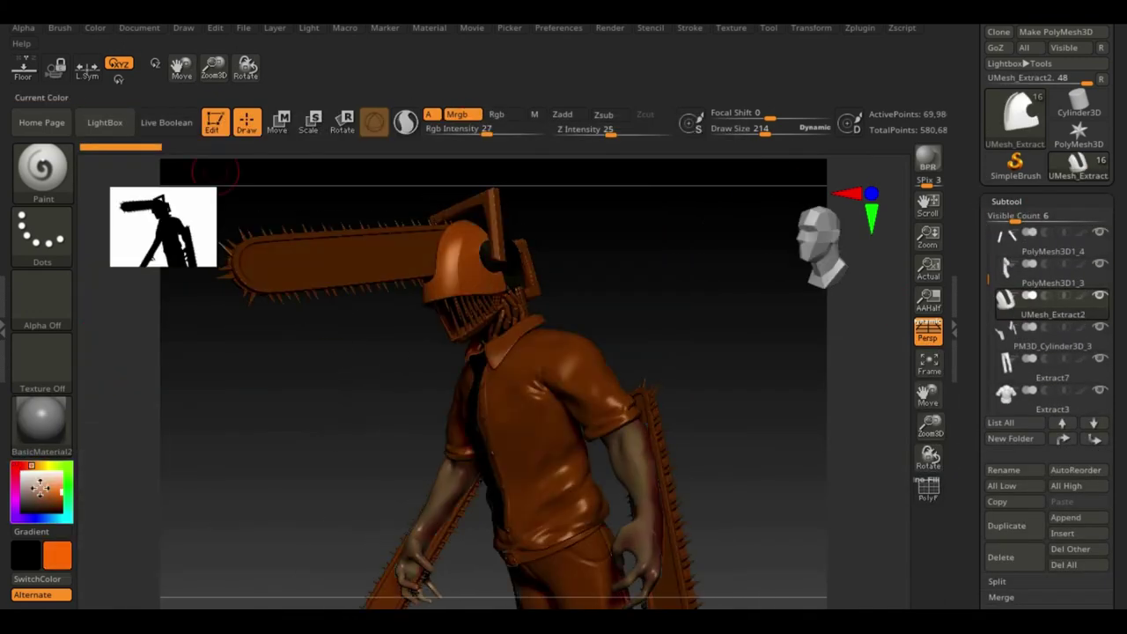
click(57, 491)
click(95, 27)
click(139, 322)
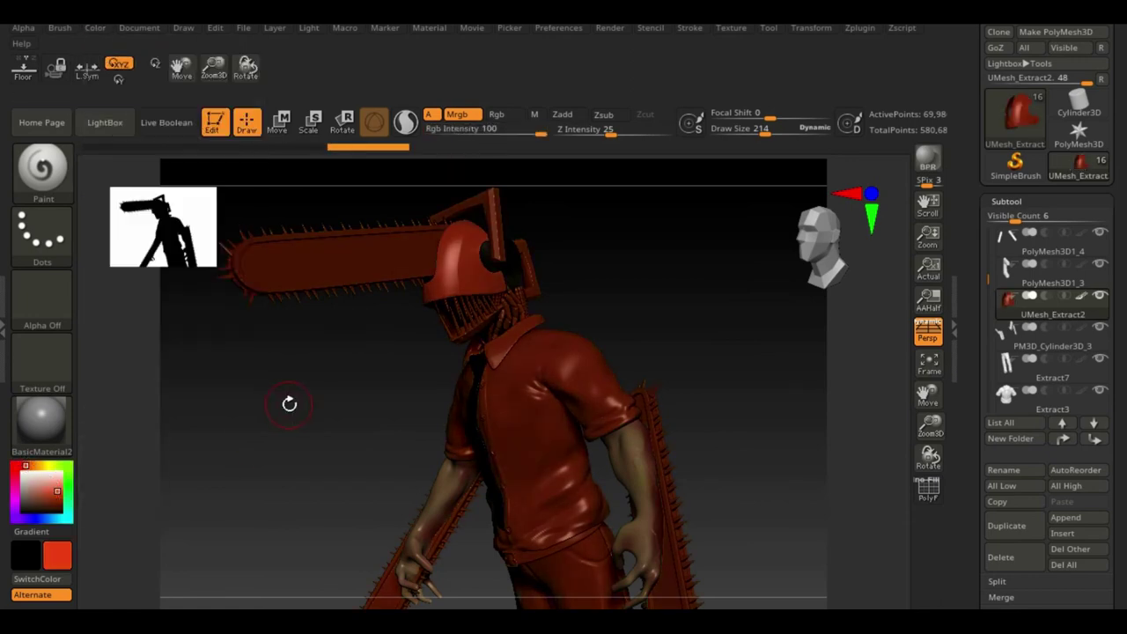
click(95, 28)
click(21, 473)
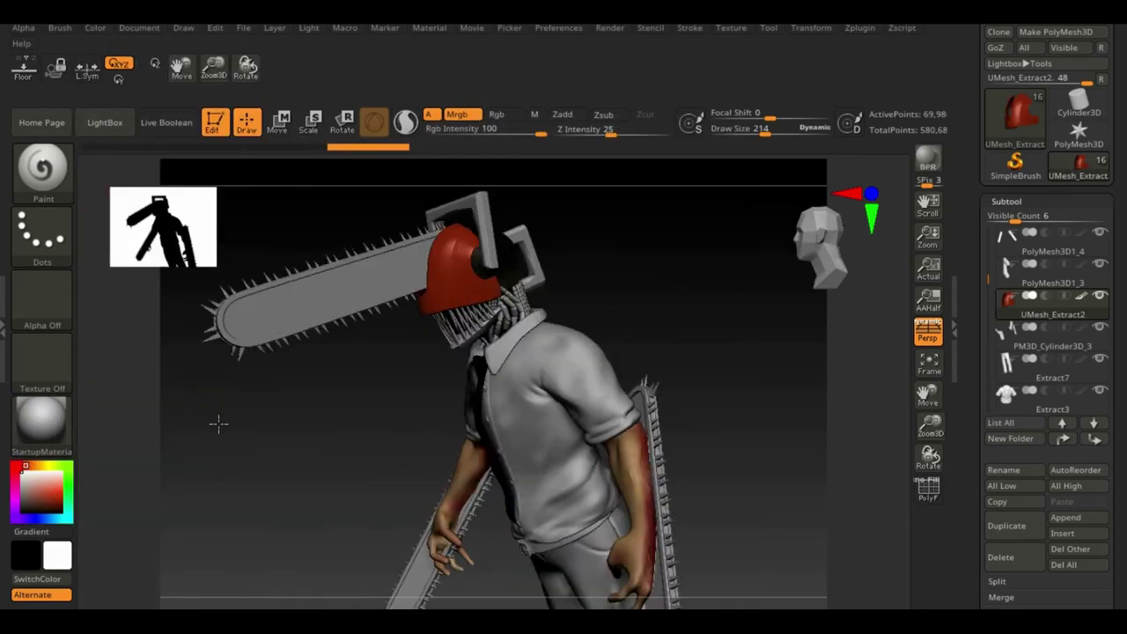
- Set up the Paint brush with a speckled alpha, Color Spray stroke and dark brown for weathering
key(w)
mouse_move(218, 423)
mouse_down()
mouse_move(475, 400)
mouse_move(347, 463)
mouse_up()
click(41, 167)
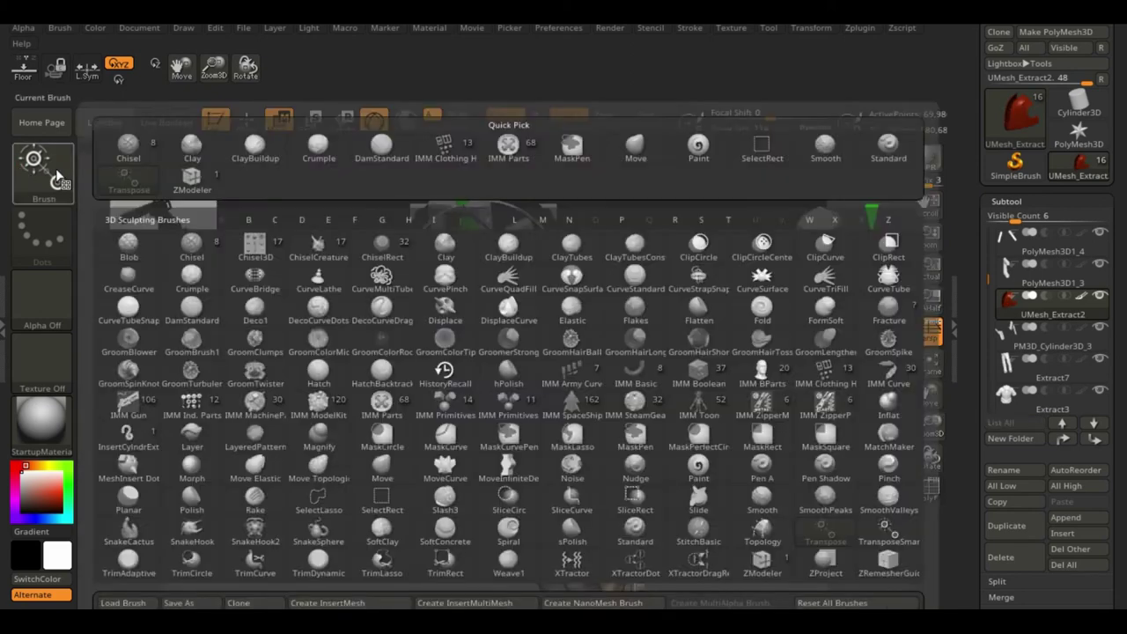
click(192, 242)
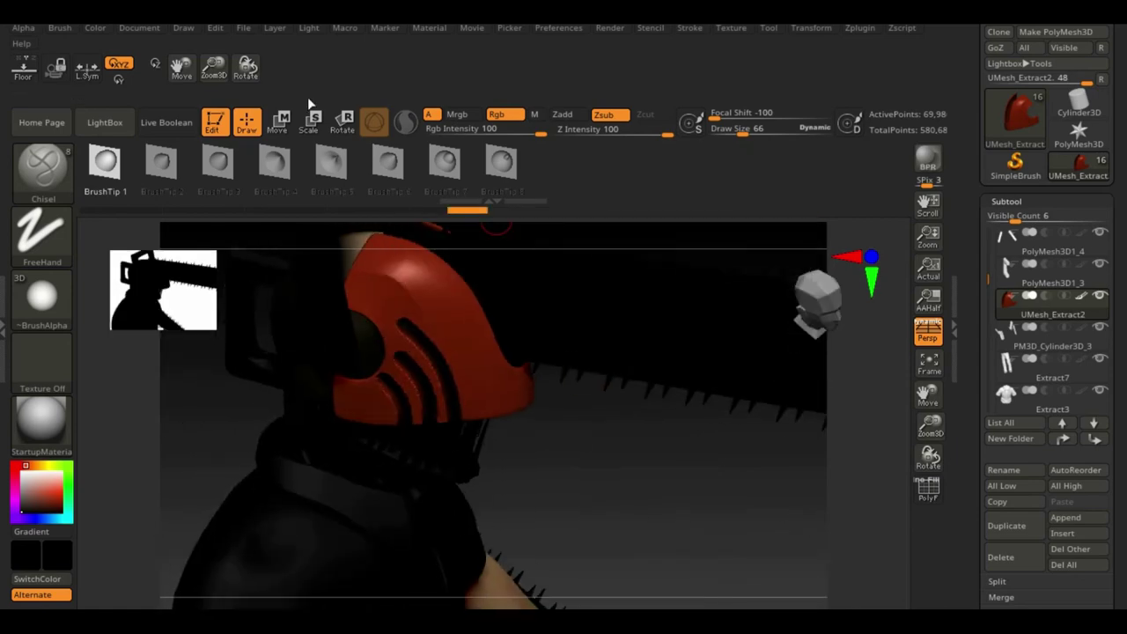
mouse_move(447, 454)
mouse_down()
mouse_move(704, 417)
mouse_move(381, 293)
mouse_up()
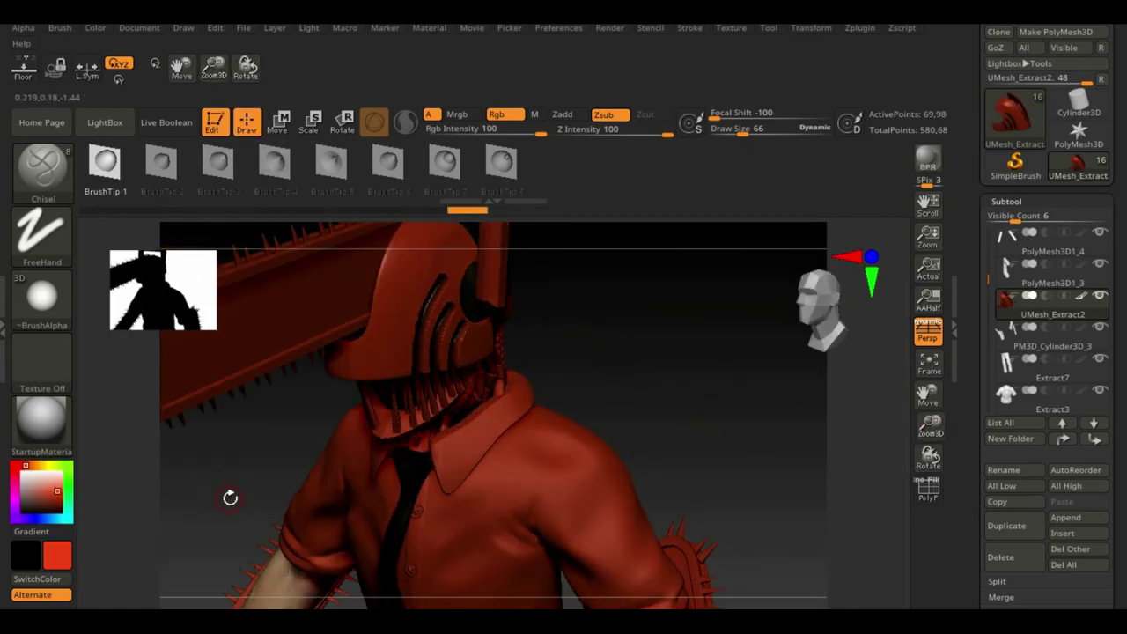
click(41, 300)
click(229, 378)
click(41, 231)
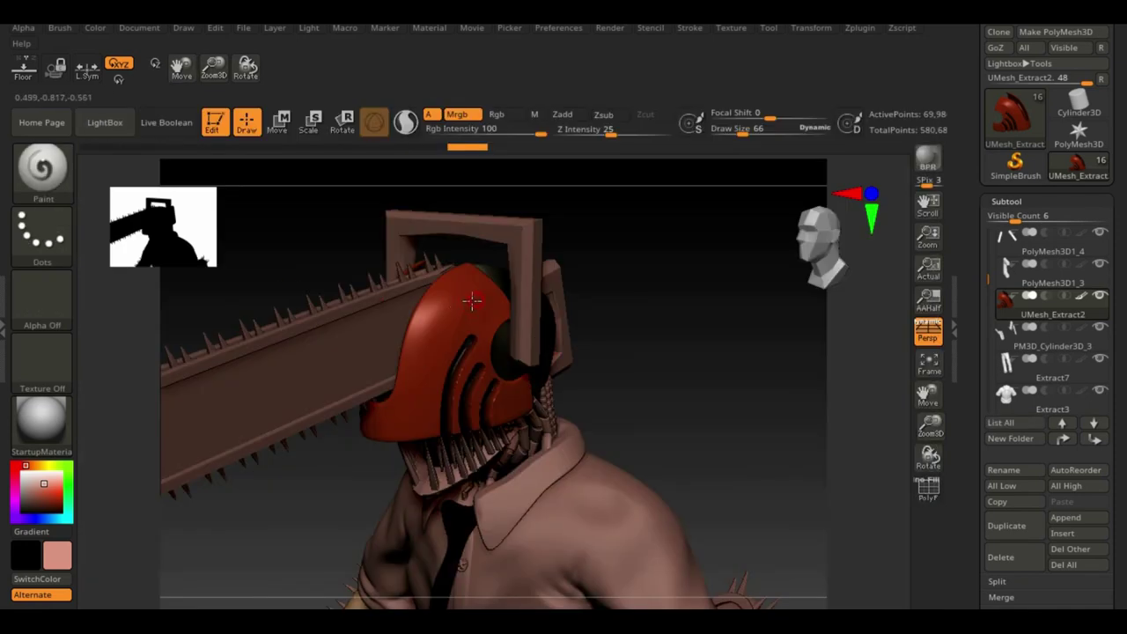
click(42, 300)
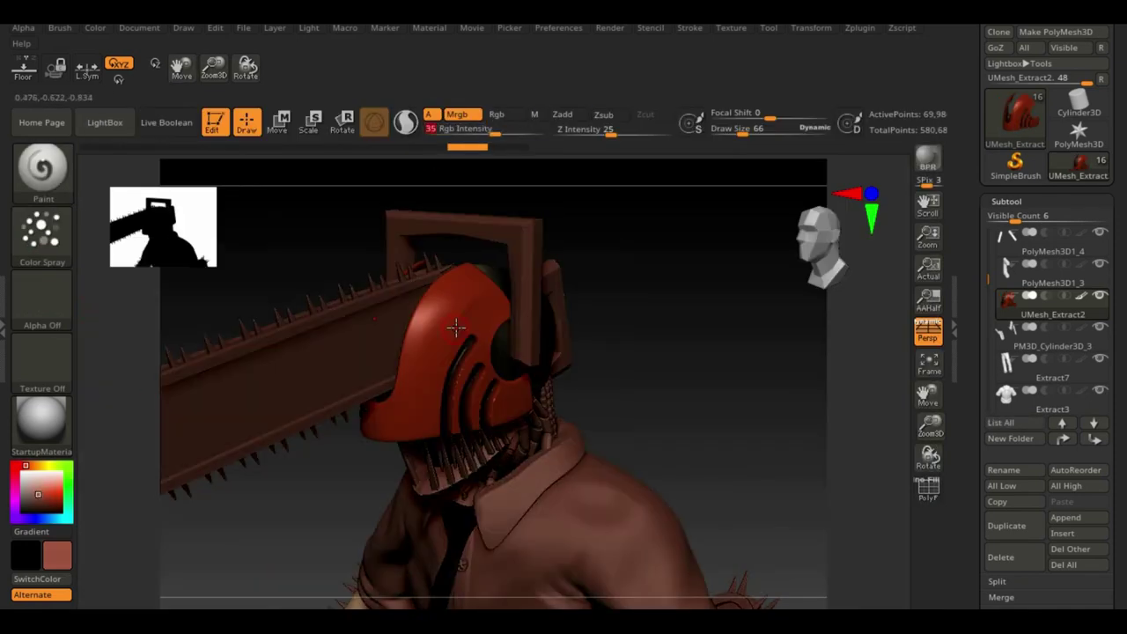
key(c)
key(ctrl+f)
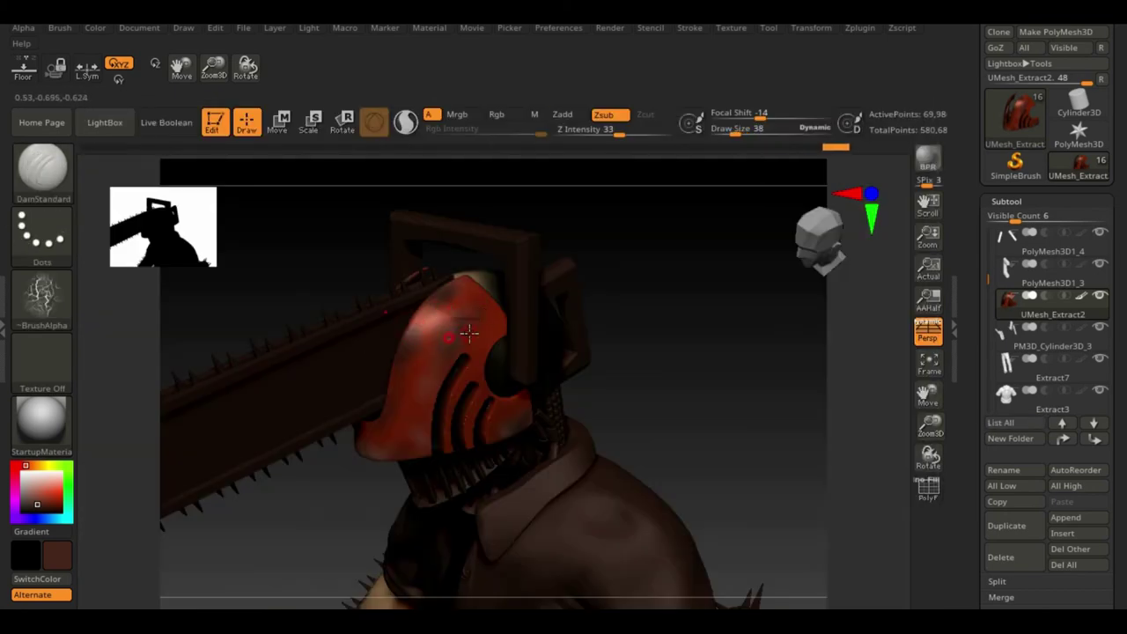
right_drag(468, 332, 424, 428)
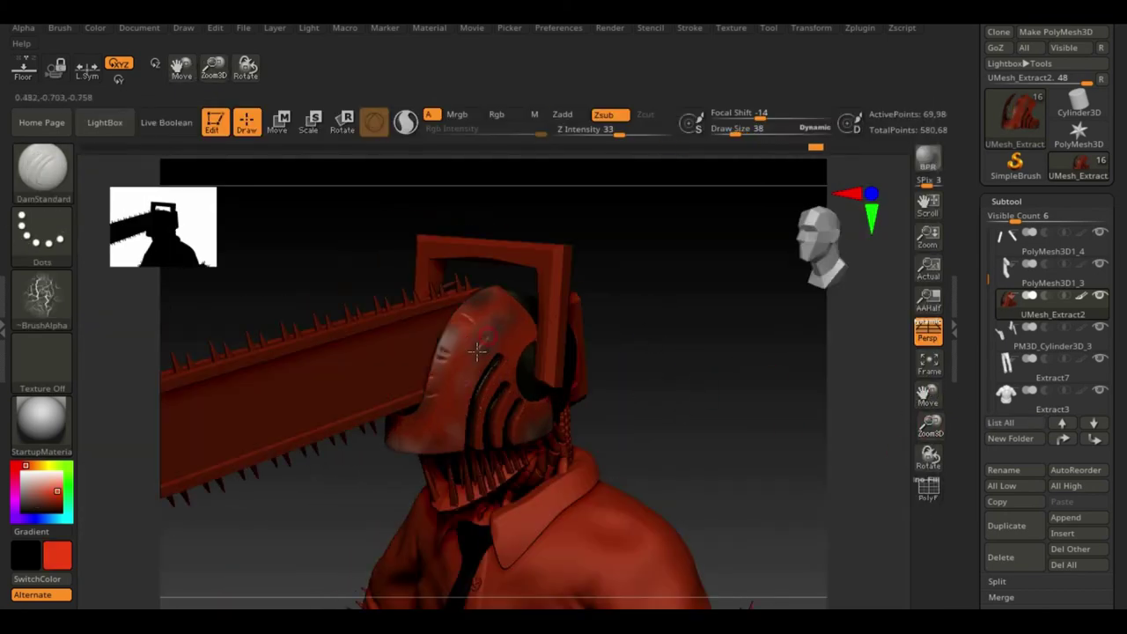
key(b)
key(p)
key(a)
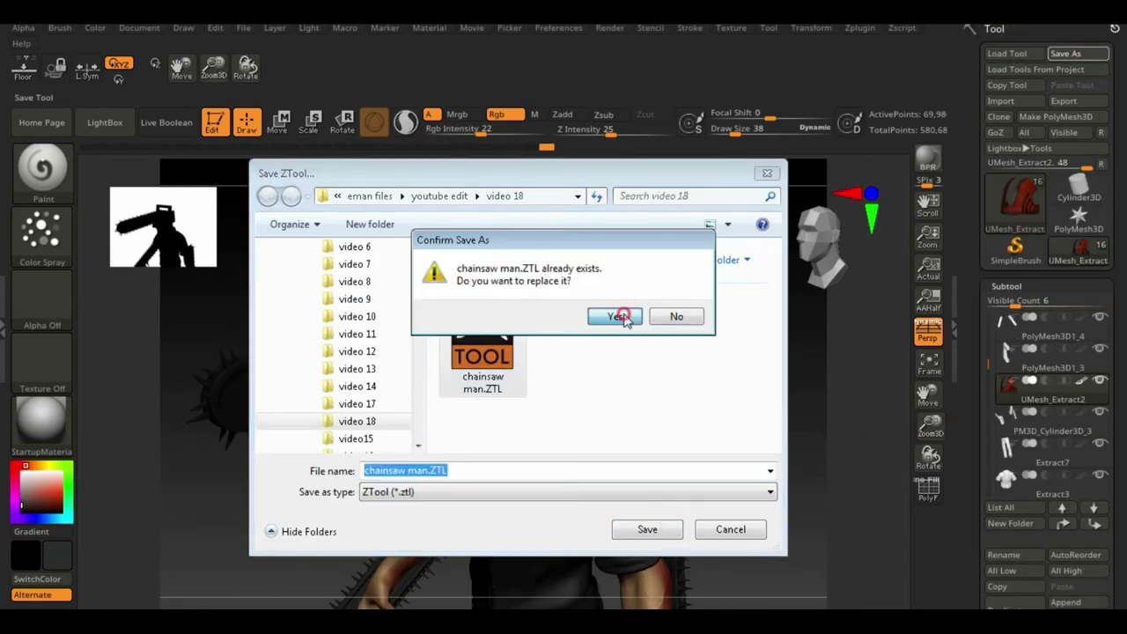
- Dismiss the save prompts, turn the figure to show the head, and bring up the materials
click(623, 317)
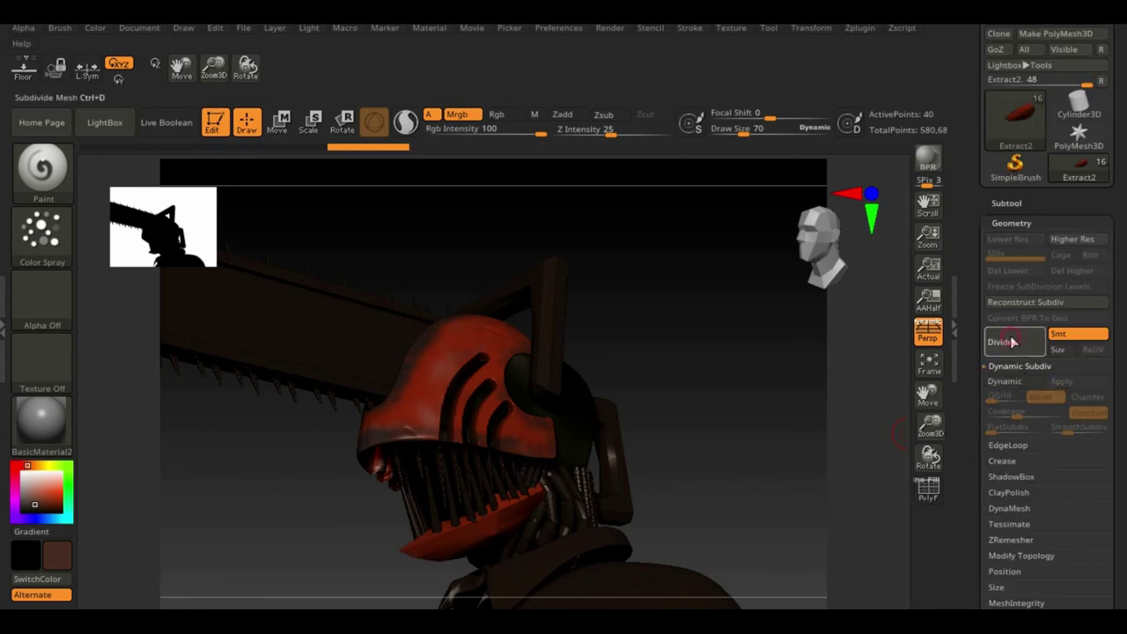
mouse_move(303, 537)
mouse_down()
mouse_move(586, 432)
mouse_move(642, 266)
mouse_up()
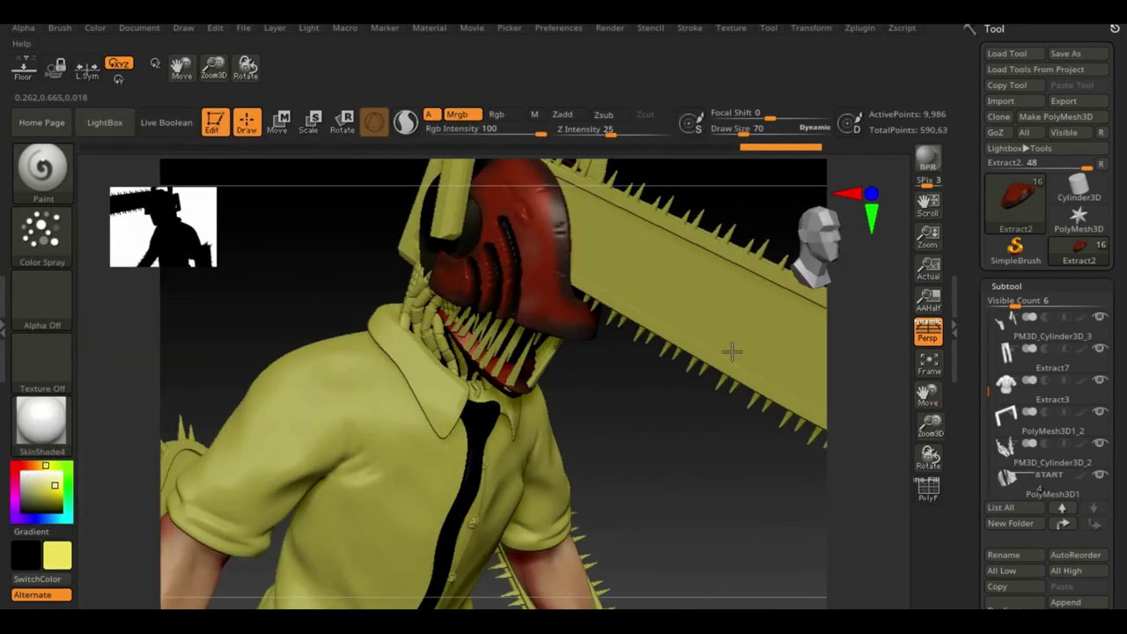
mouse_move(730, 352)
mouse_down()
mouse_move(661, 428)
mouse_move(772, 290)
mouse_up()
click(280, 126)
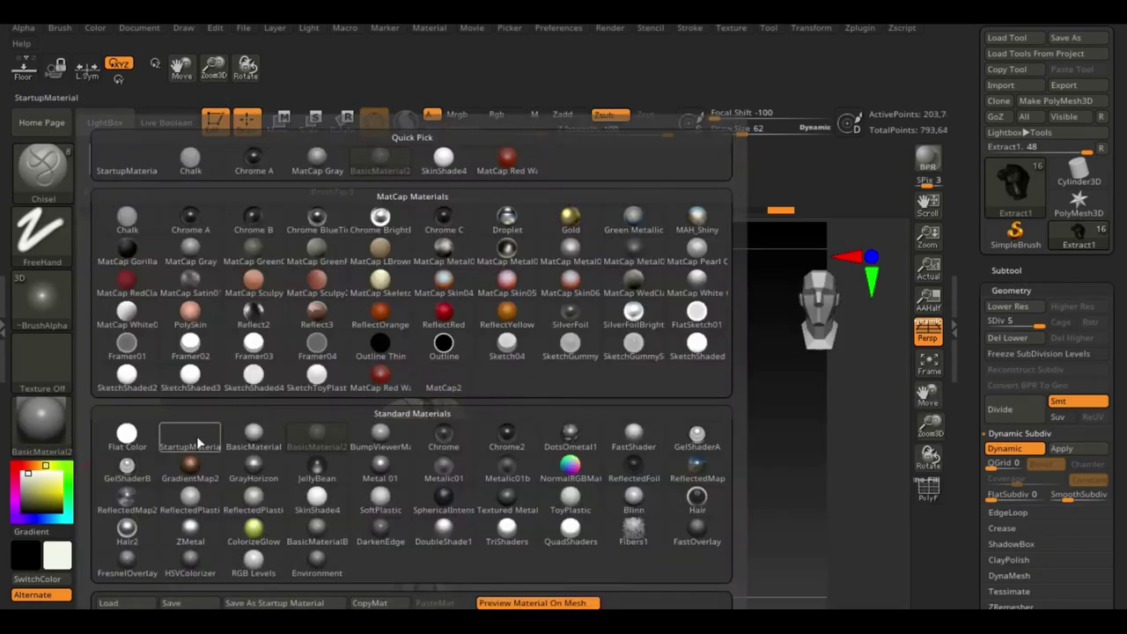
- Apply BasicMaterial and fill the chainsaw part dark grey (40, 40, 40)
click(197, 443)
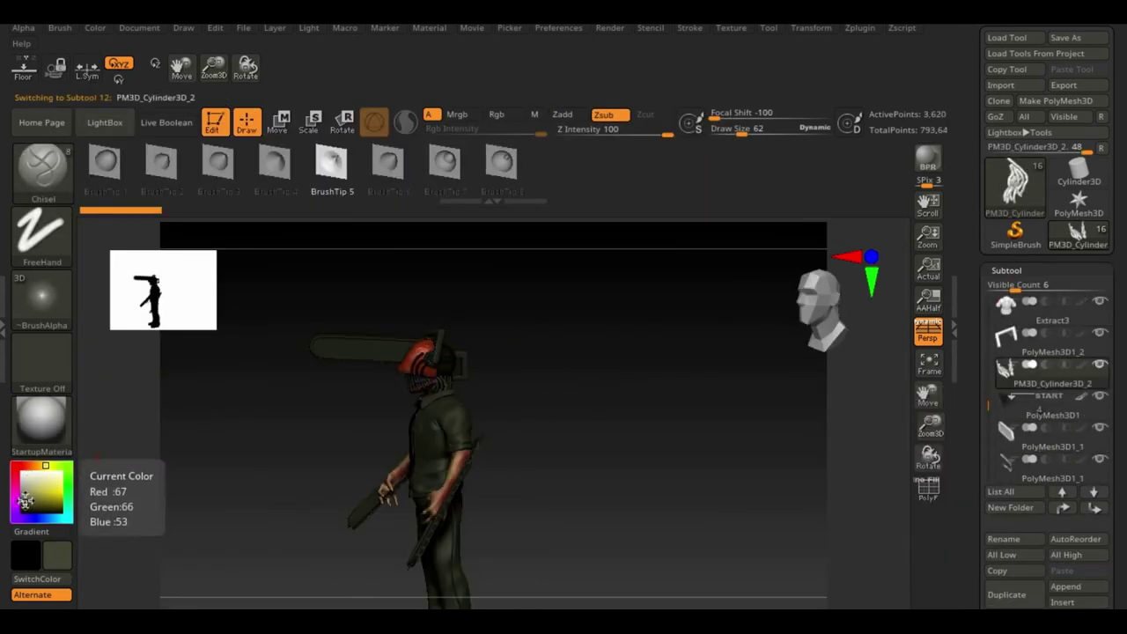
click(42, 420)
click(100, 432)
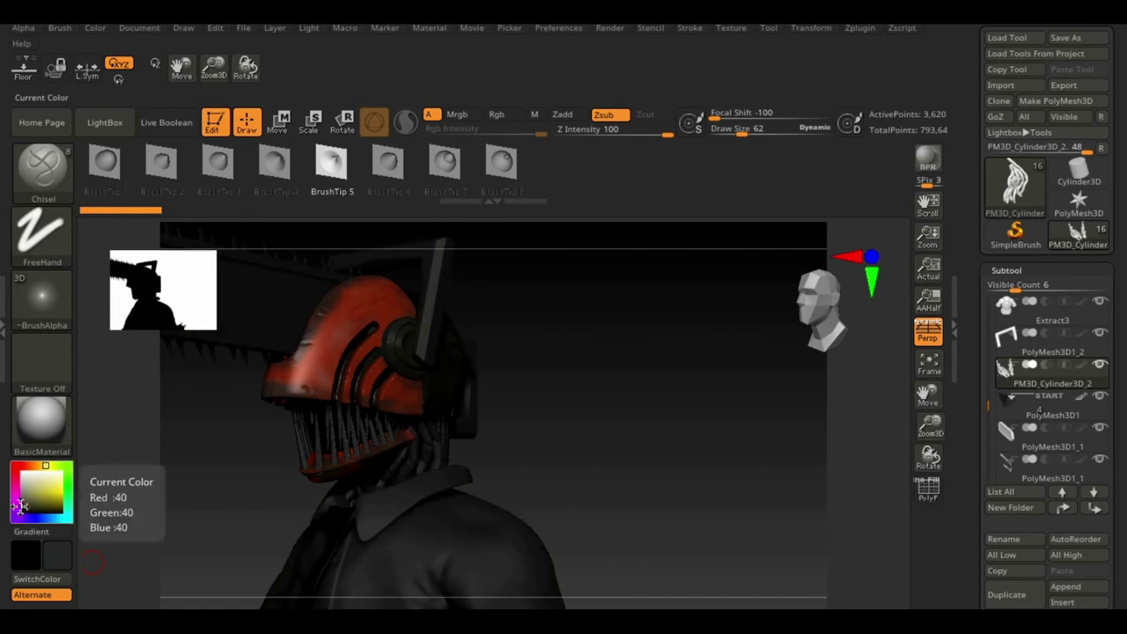
click(458, 115)
click(95, 28)
click(156, 323)
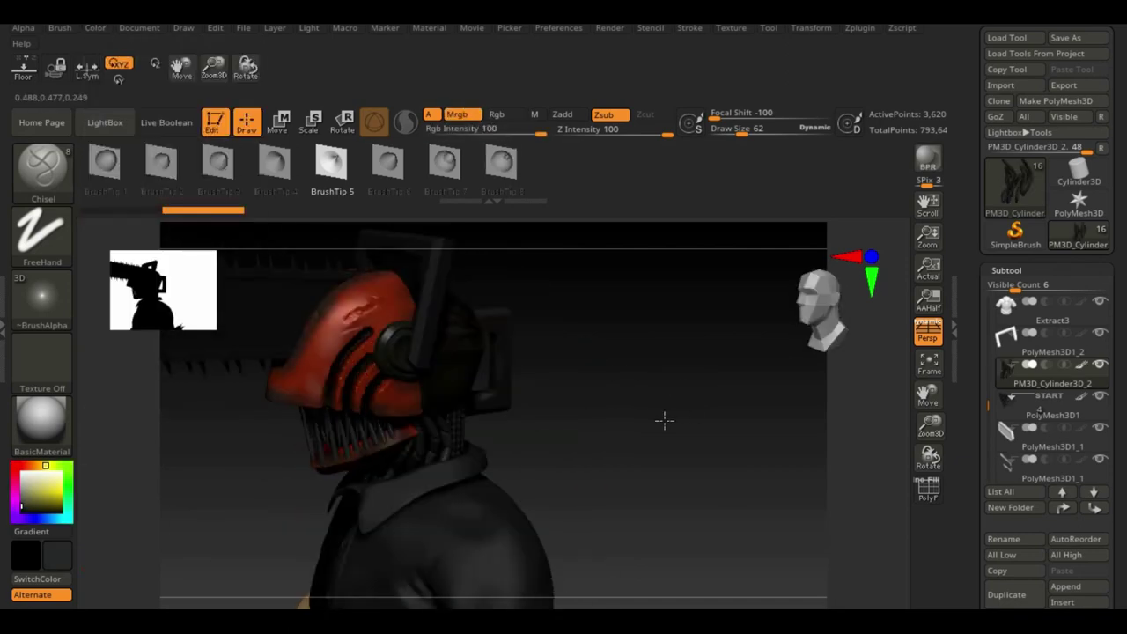
- Select the helmet's pull handle, then the pants SubTool for colouring near-black
alt+click(661, 417)
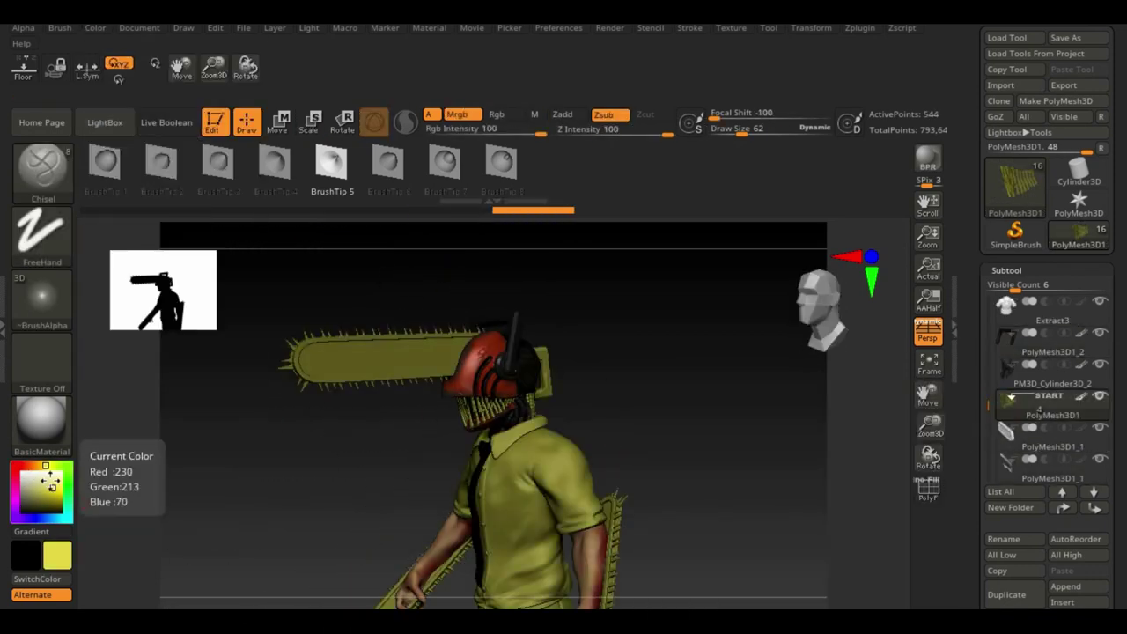
scroll(986, 450, up, 5)
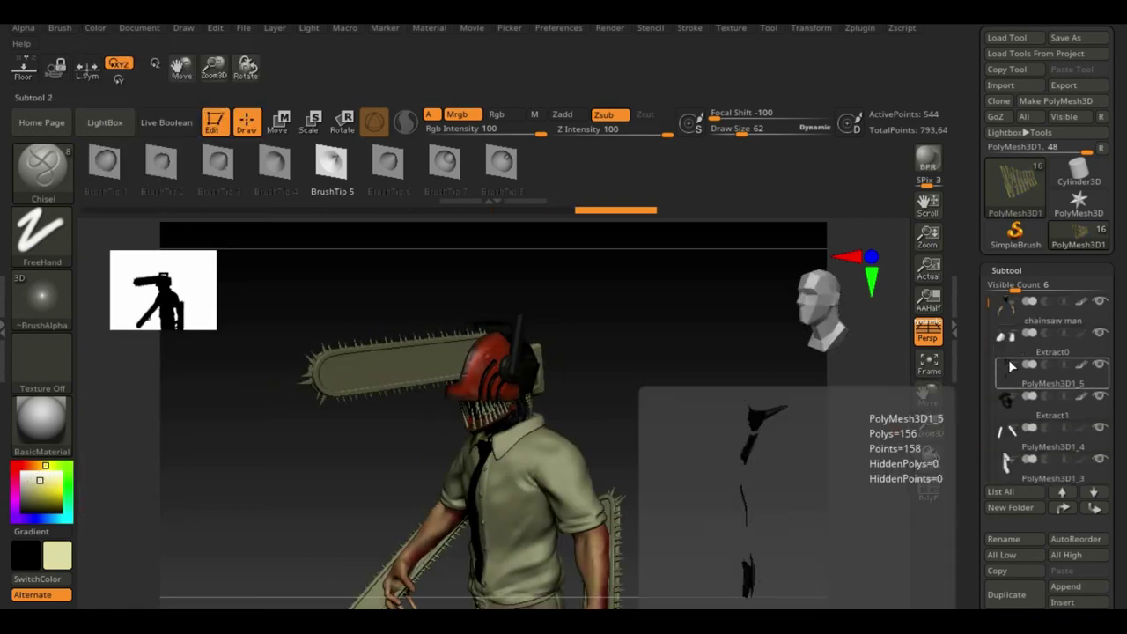
click(1005, 482)
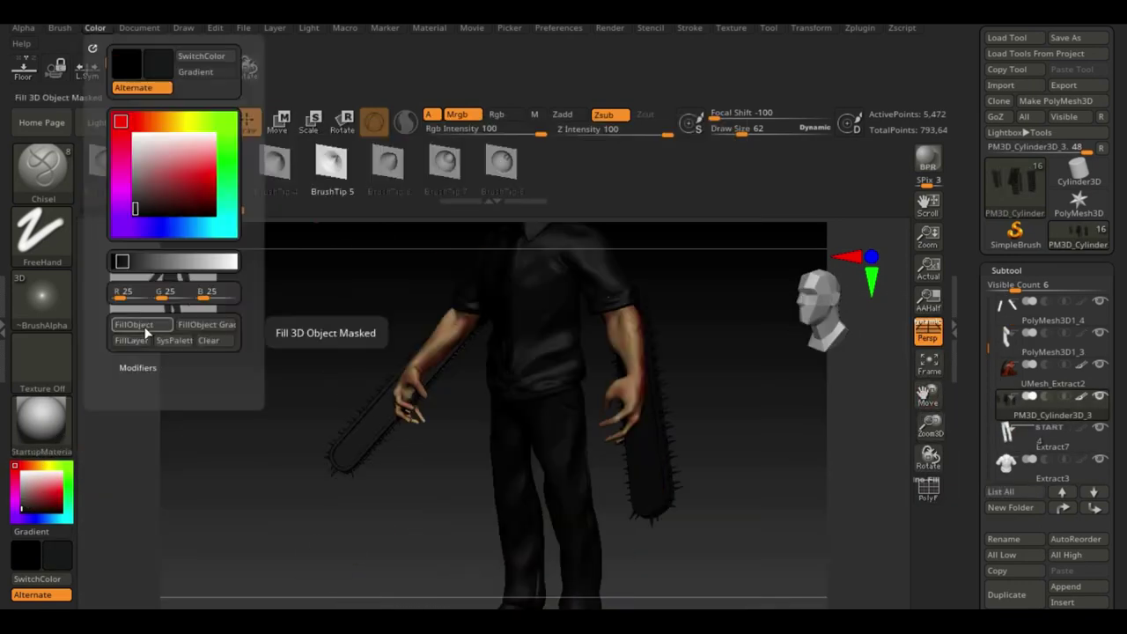
- Fill the pants near-black, the shirt (Extract3) white and the shoes (Extract0) dark
alt+click(591, 440)
click(95, 27)
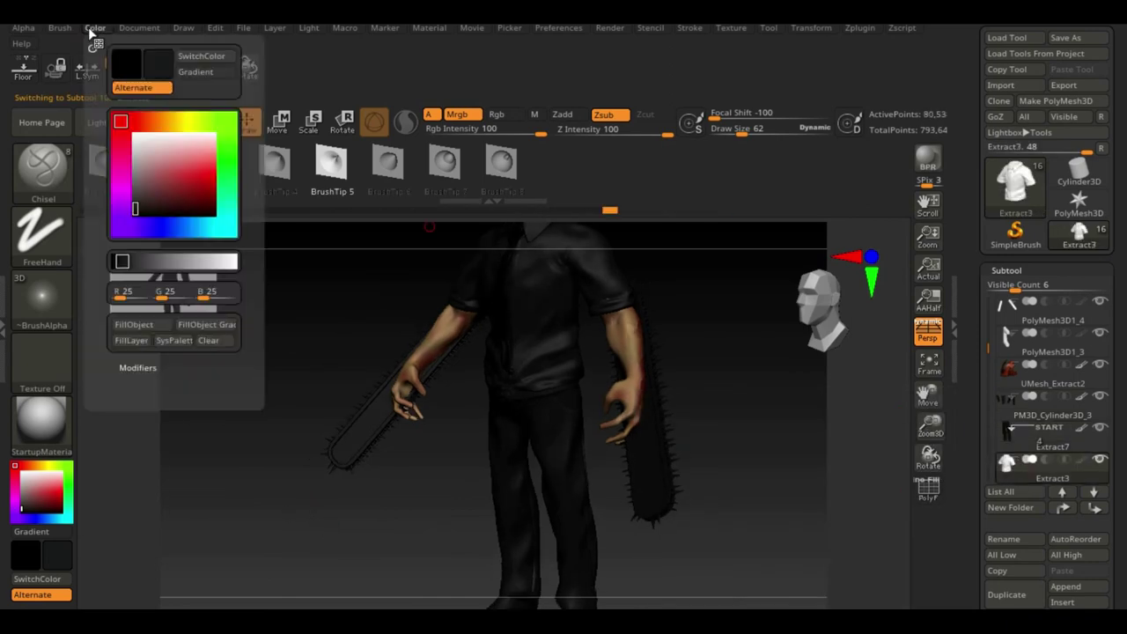
click(93, 30)
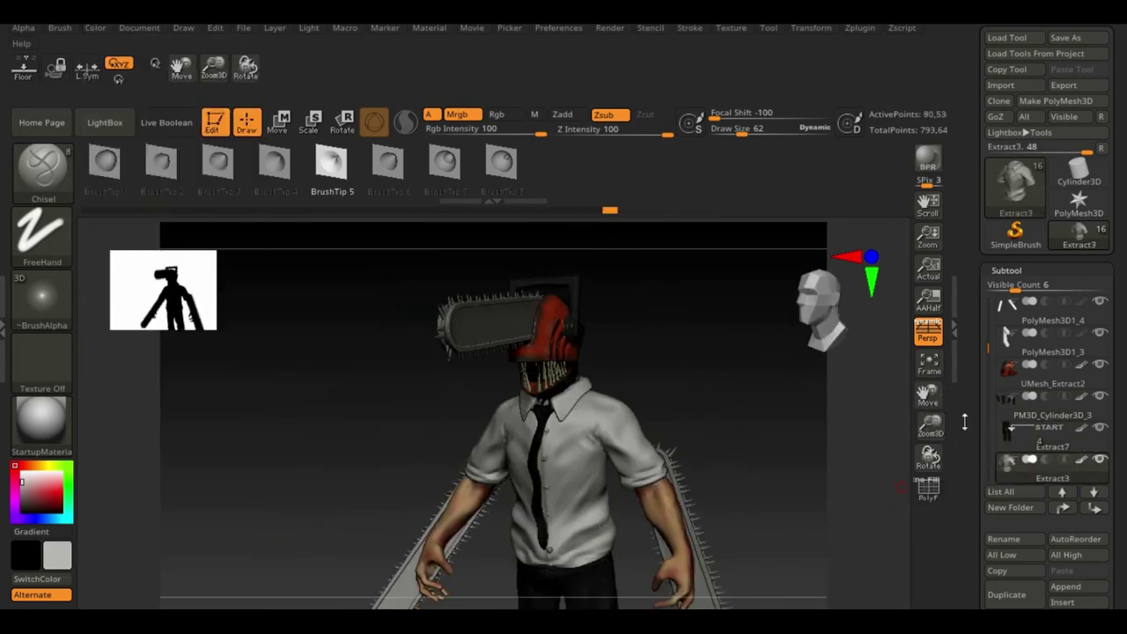
click(1052, 343)
click(33, 502)
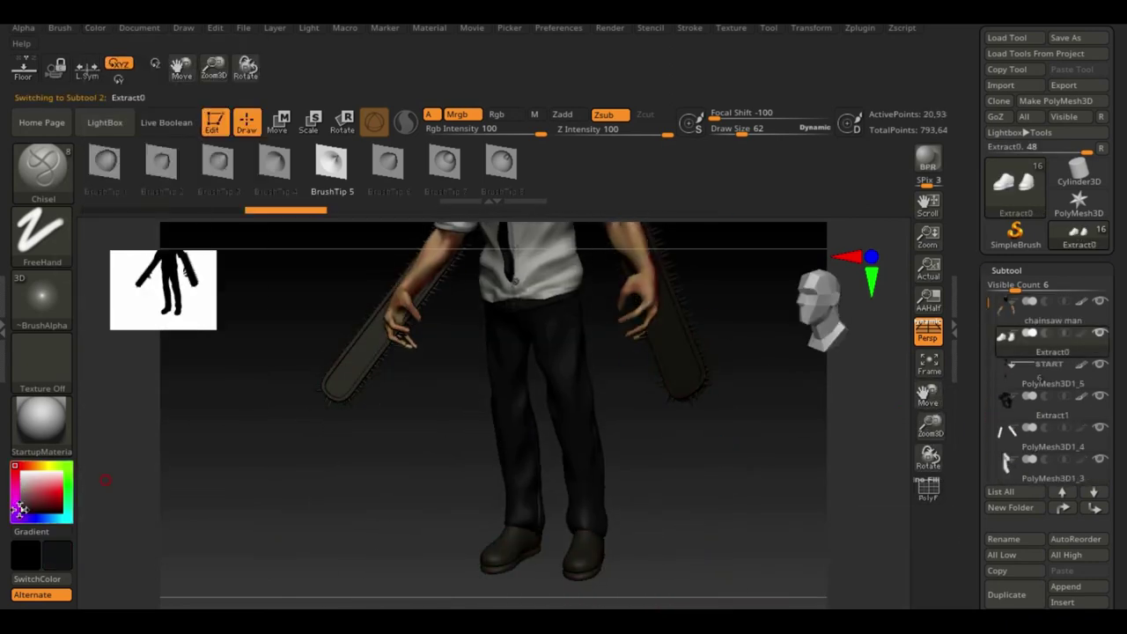
- Select the belt piece (Extract7) and pick a brown colour for it
drag(928, 396, 910, 502)
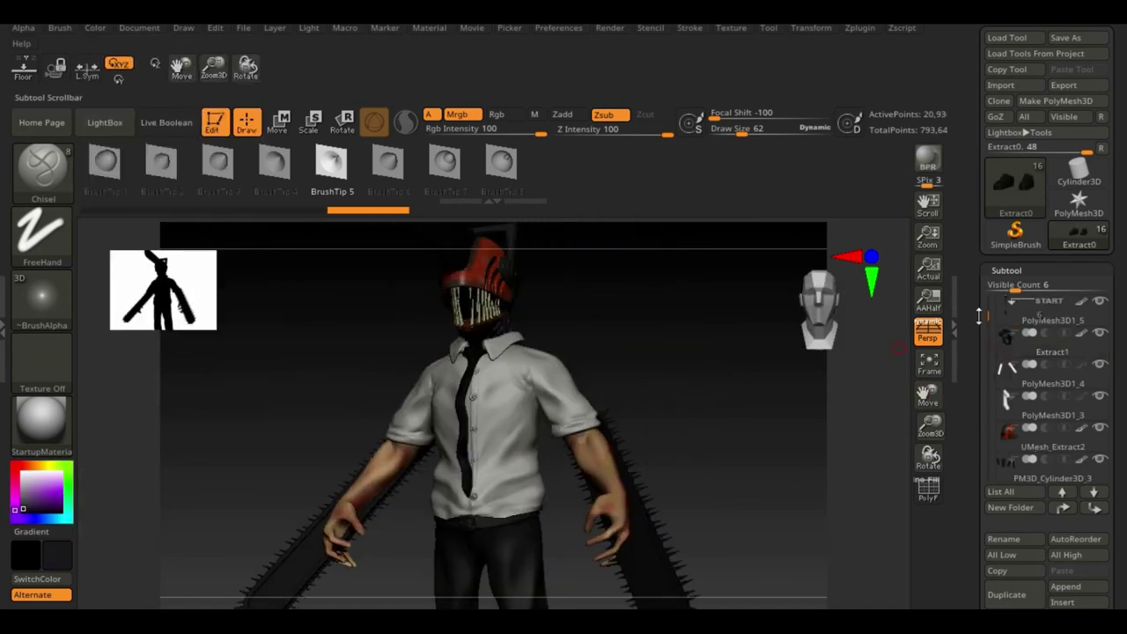
click(1039, 401)
drag(928, 396, 37, 496)
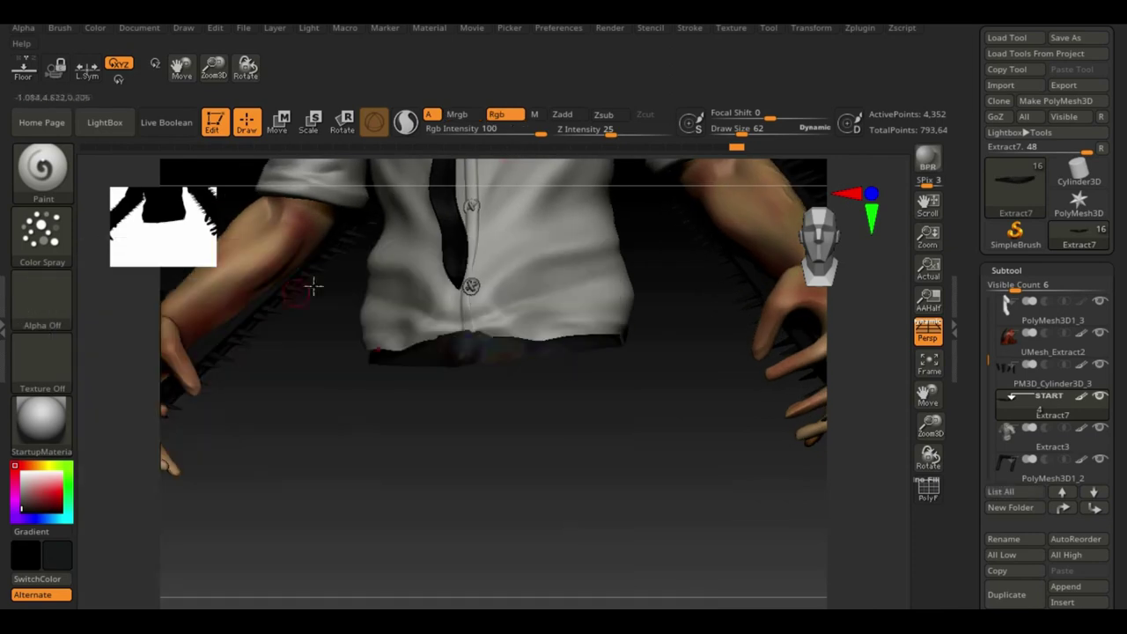
drag(35, 480, 54, 499)
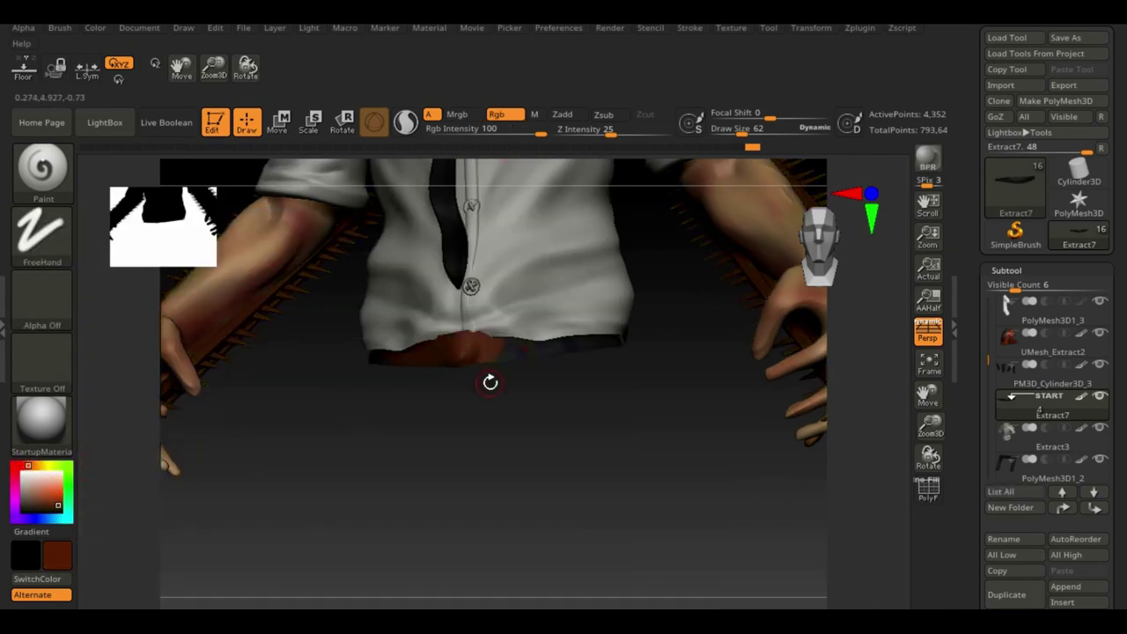